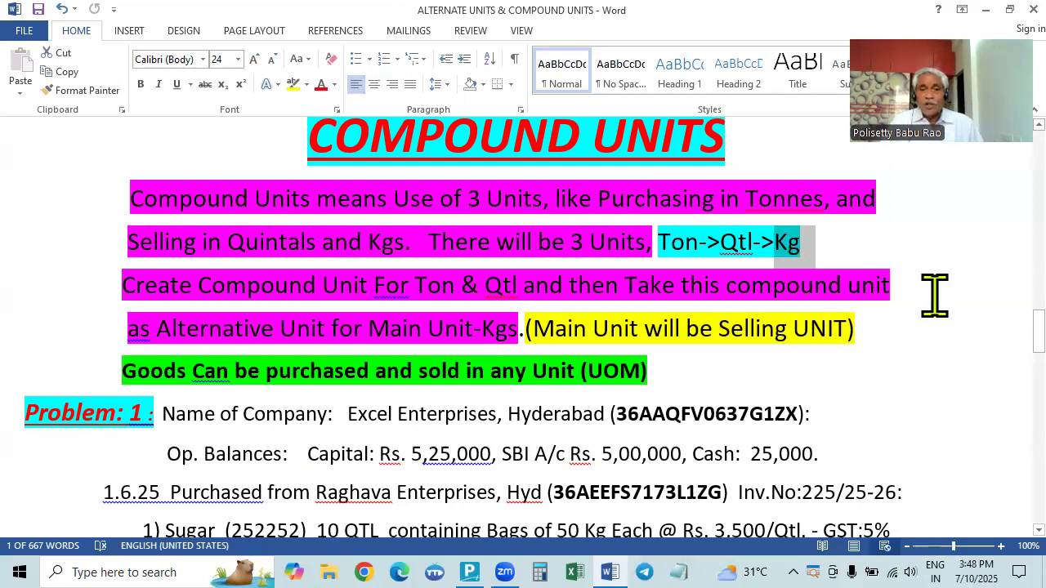
Switch to TallyPrime and review the company details of Excel Enterprises without changing them.
{"action": "scroll", "coordinate": [809, 360], "scroll_direction": "down", "scroll_amount": 2}
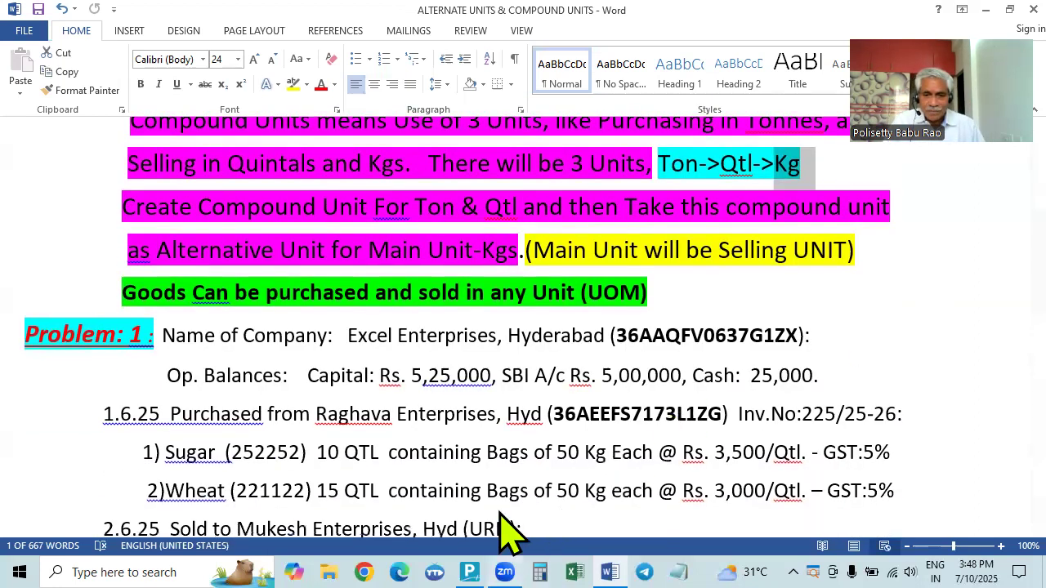
{"action": "key", "text": "alt+Tab"}
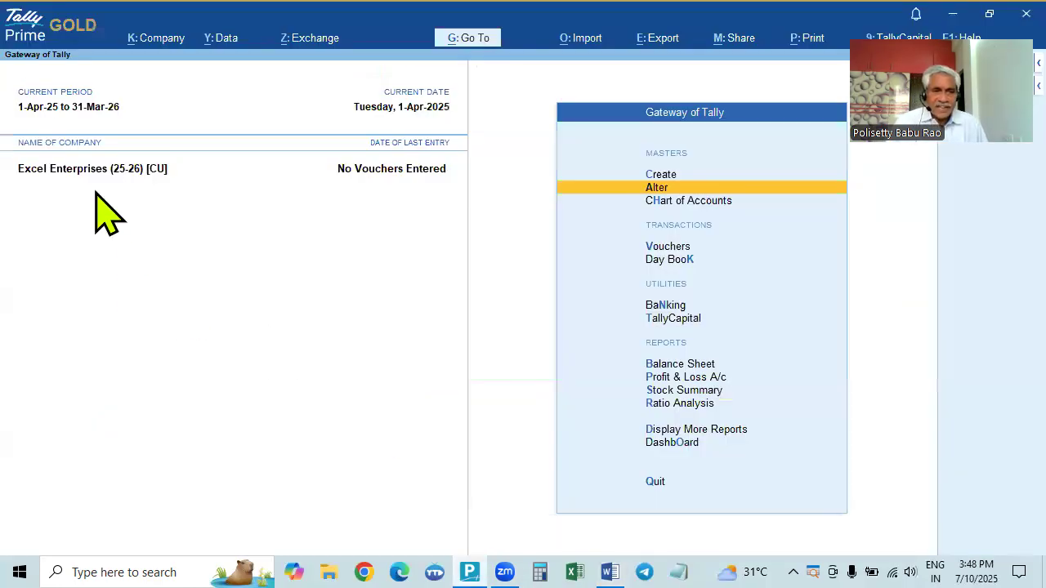
{"action": "left_click", "coordinate": [158, 41]}
{"action": "left_click", "coordinate": [162, 82]}
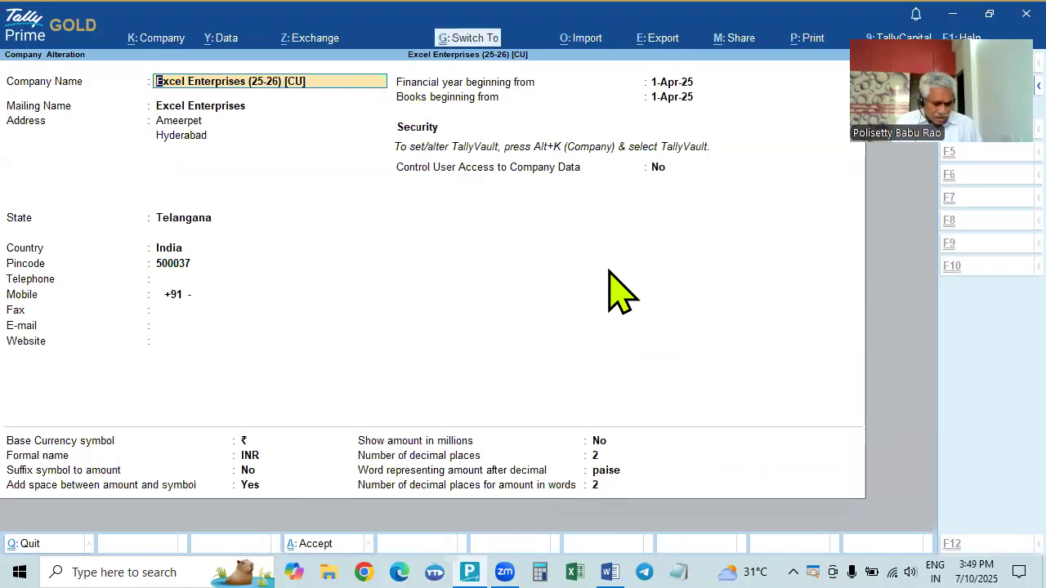
{"action": "key", "text": "Escape"}
Open the company features of Excel Enterprises and review the accounting and inventory settings.
{"action": "key", "text": "F11"}
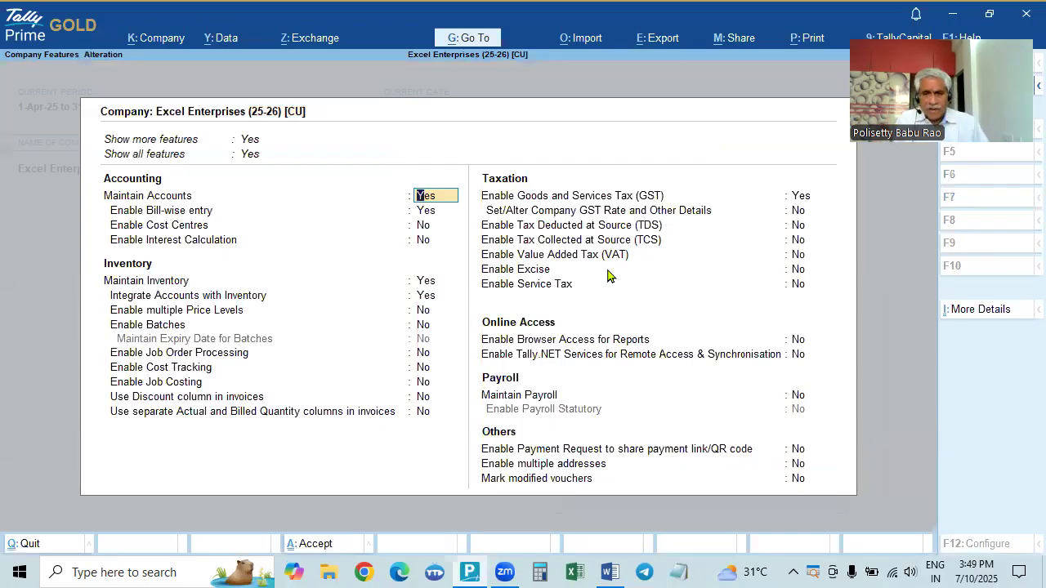
{"action": "key", "text": "Return"}
{"action": "key", "text": "Return"}
{"action": "key", "text": "Return"}
{"action": "key", "text": "Return"}
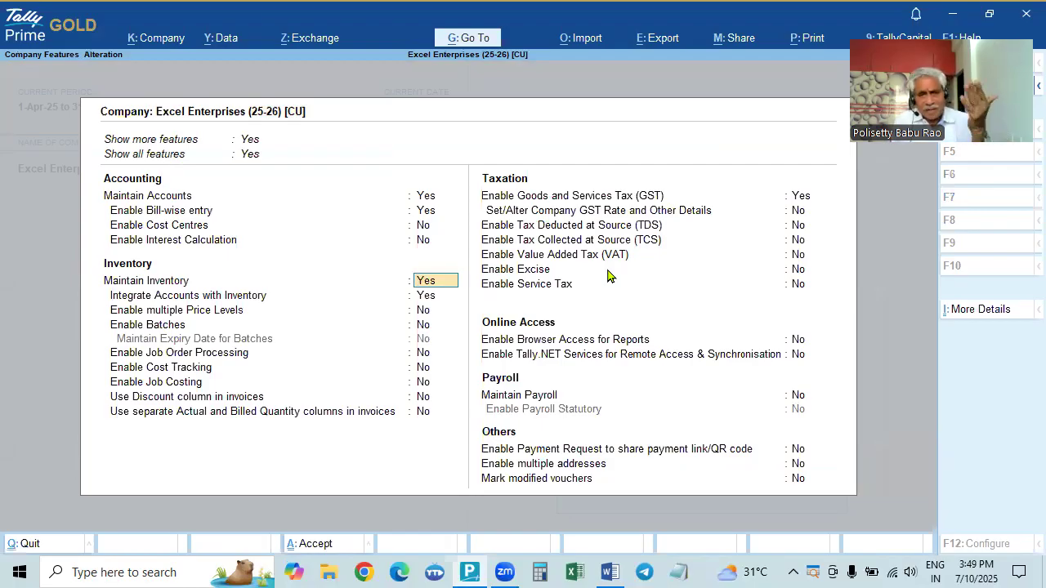
{"action": "key", "text": "Return"}
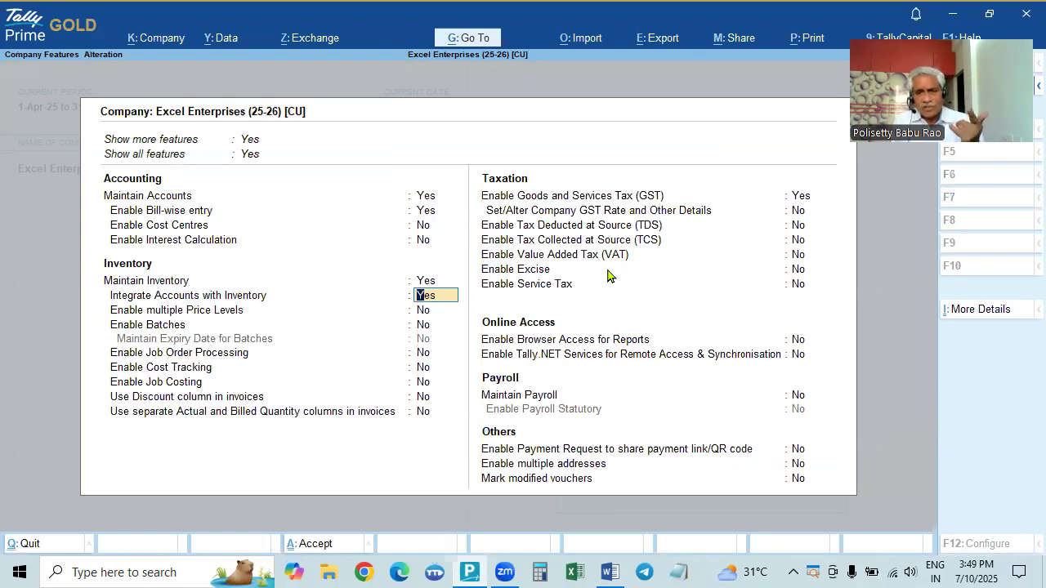
{"action": "key", "text": "Return"}
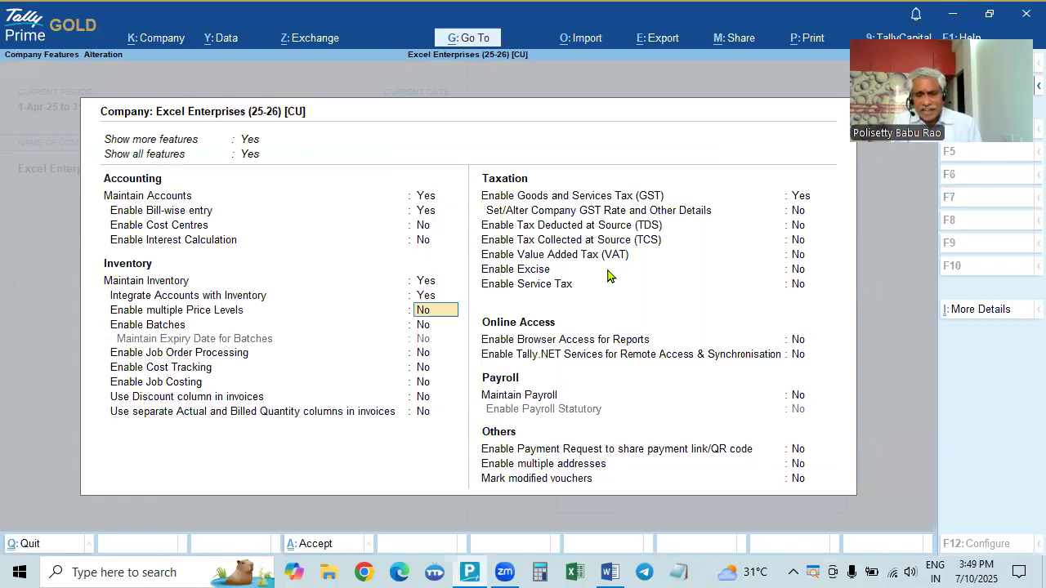
Review the company's GST registration details from the Goods and Services Tax feature and accept them as they are.
{"action": "left_click", "coordinate": [801, 198]}
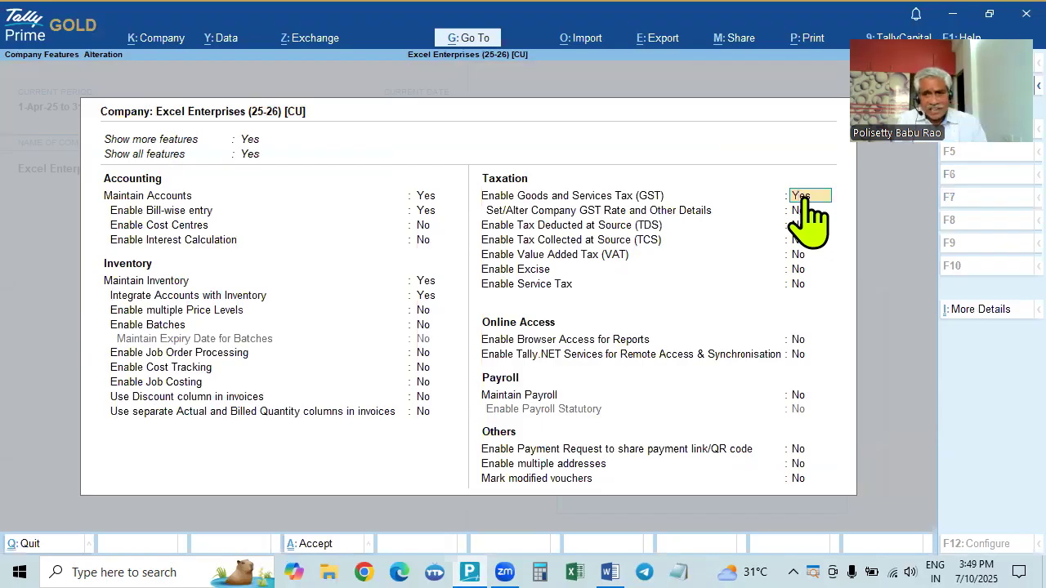
{"action": "key", "text": "Return"}
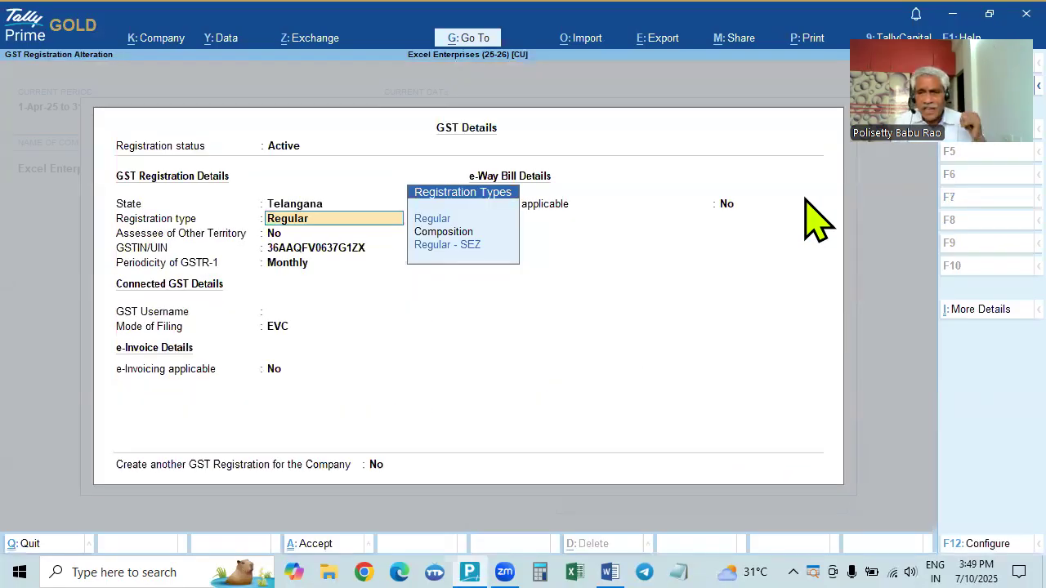
{"action": "key", "text": "Return"}
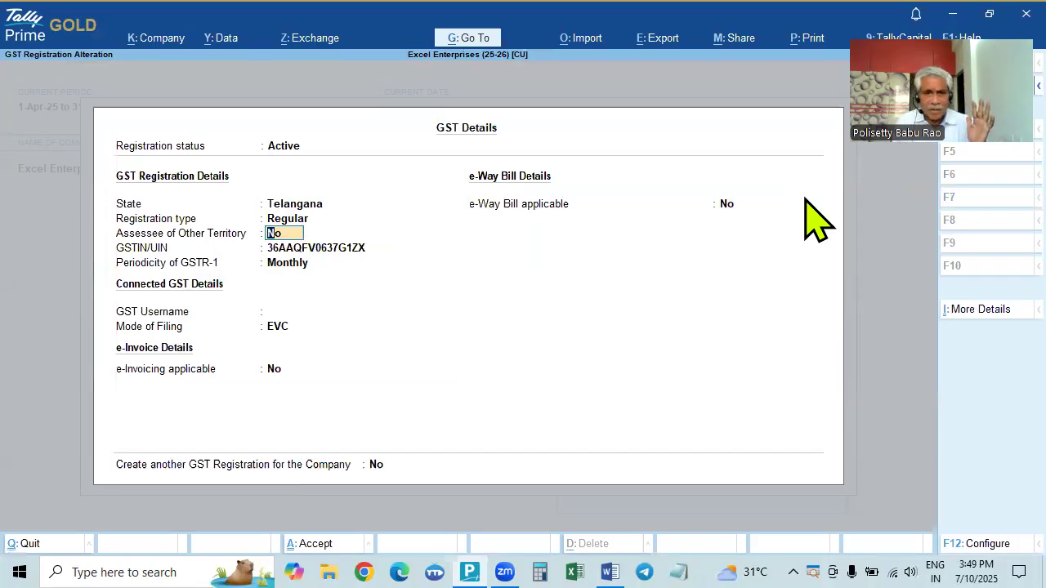
{"action": "key", "text": "Return"}
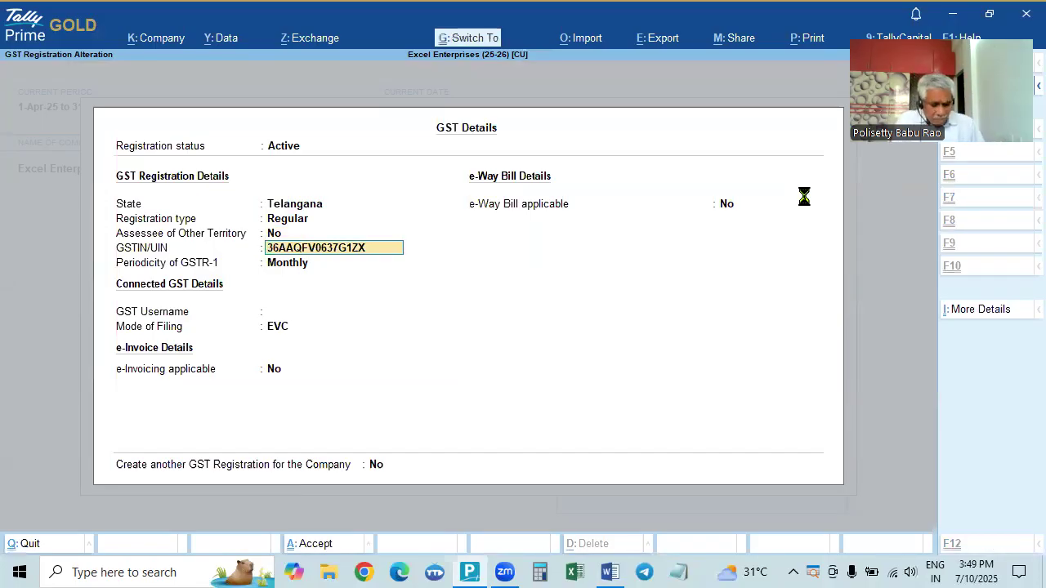
{"action": "key", "text": "ctrl+a"}
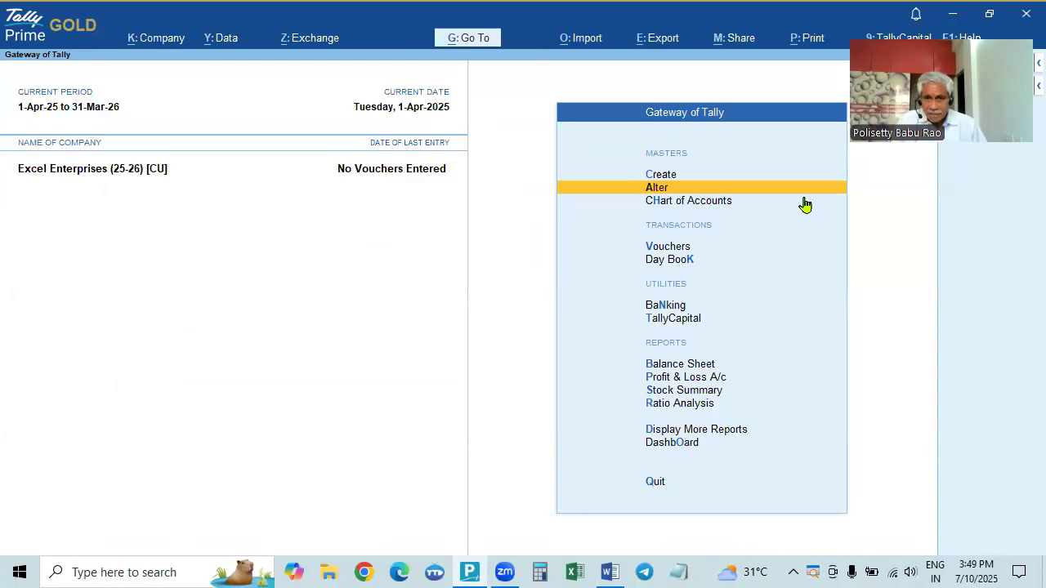
{"action": "key", "text": "Up"}
{"action": "key", "text": "Up"}
{"action": "key", "text": "Down"}
{"action": "key", "text": "Down"}
{"action": "key", "text": "Up"}
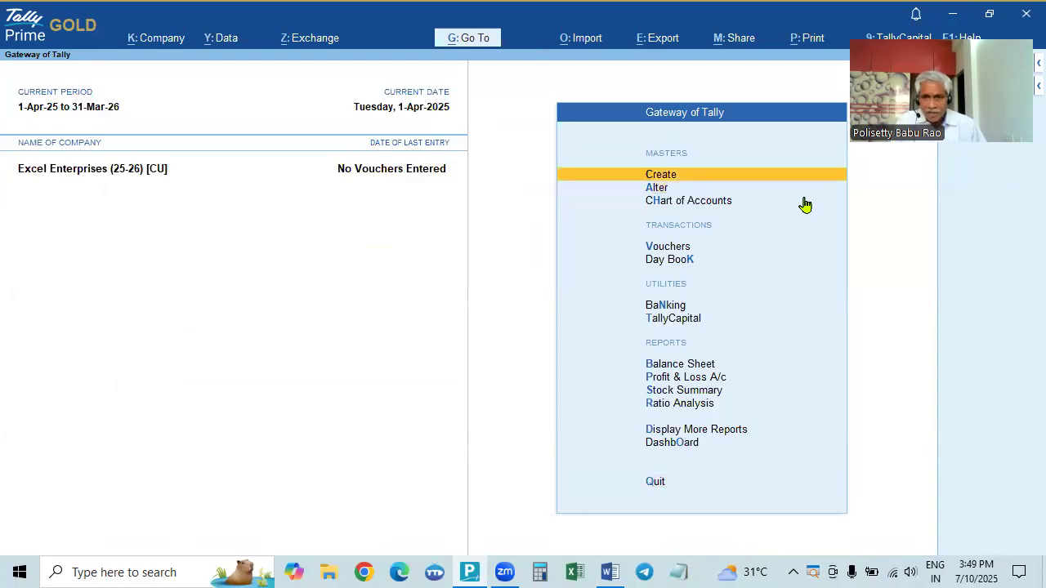
{"action": "key", "text": "Return"}
{"action": "key", "text": "Down"}
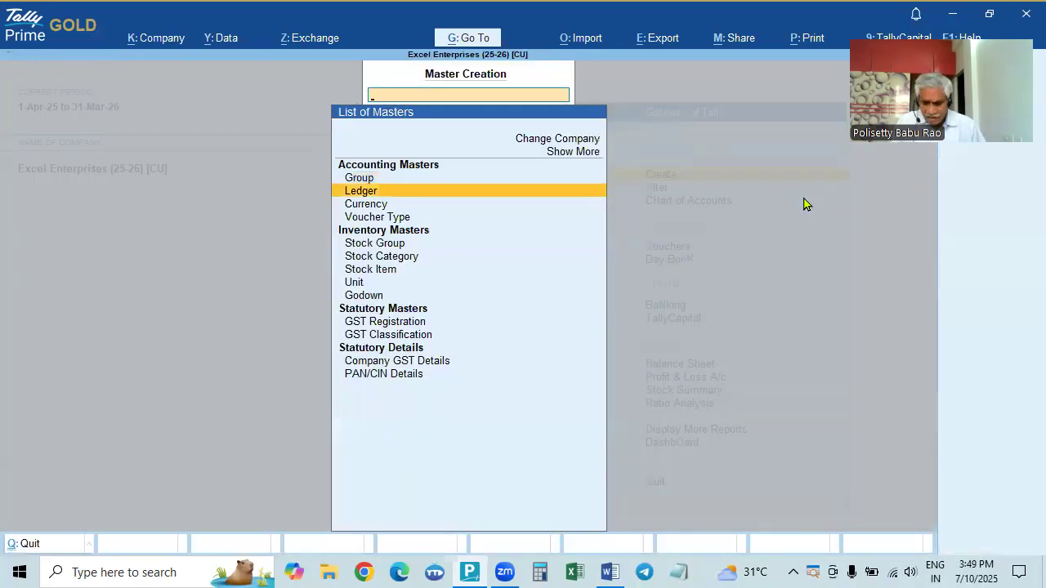
{"action": "key", "text": "Return"}
{"action": "key", "text": "Escape"}
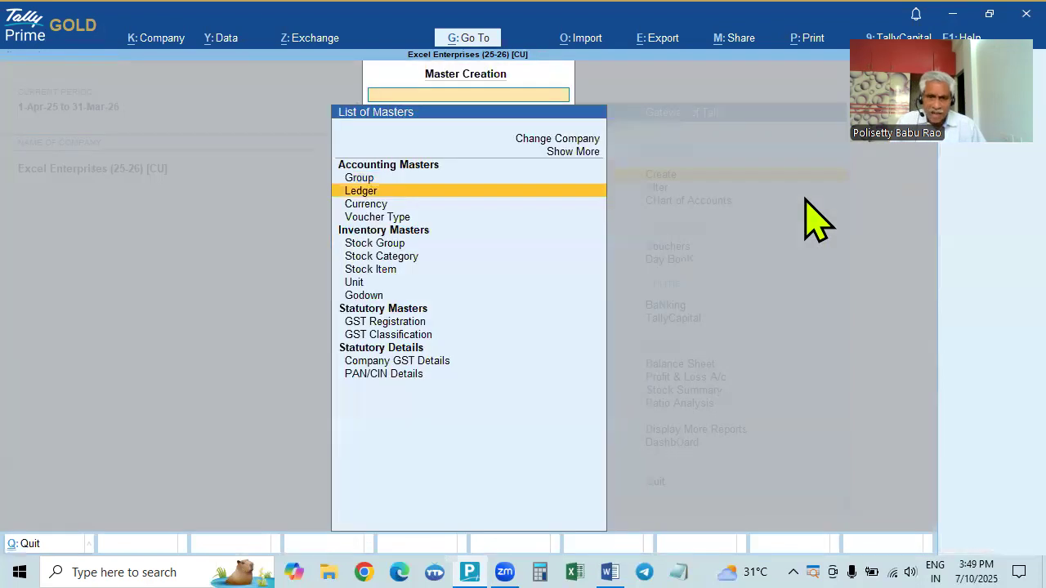
{"action": "key", "text": "Escape"}
Open the list of existing ledgers for alteration and look through the ledgers of the company.
{"action": "key", "text": "Down"}
{"action": "key", "text": "Return"}
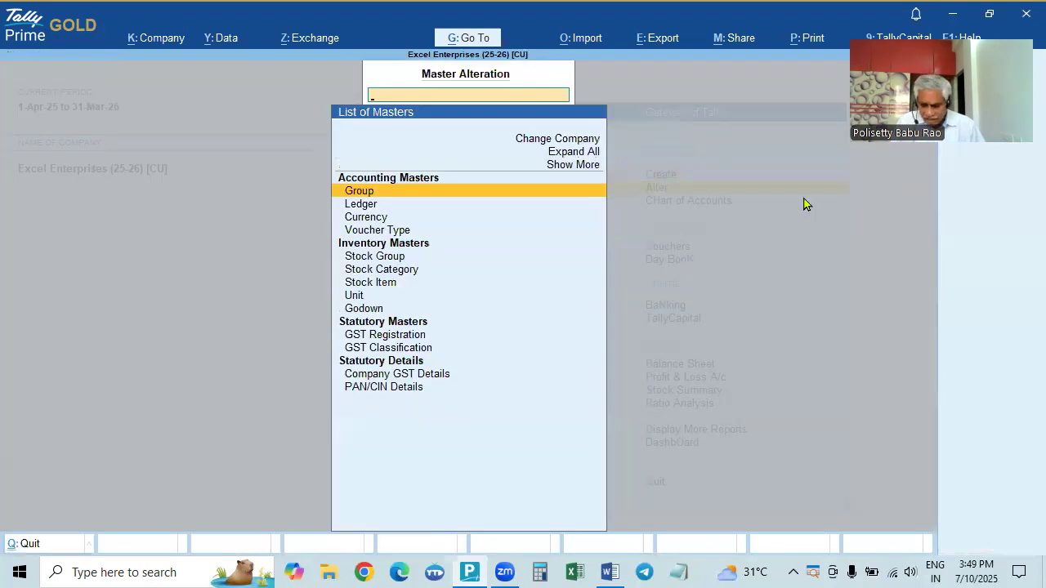
{"action": "key", "text": "Down"}
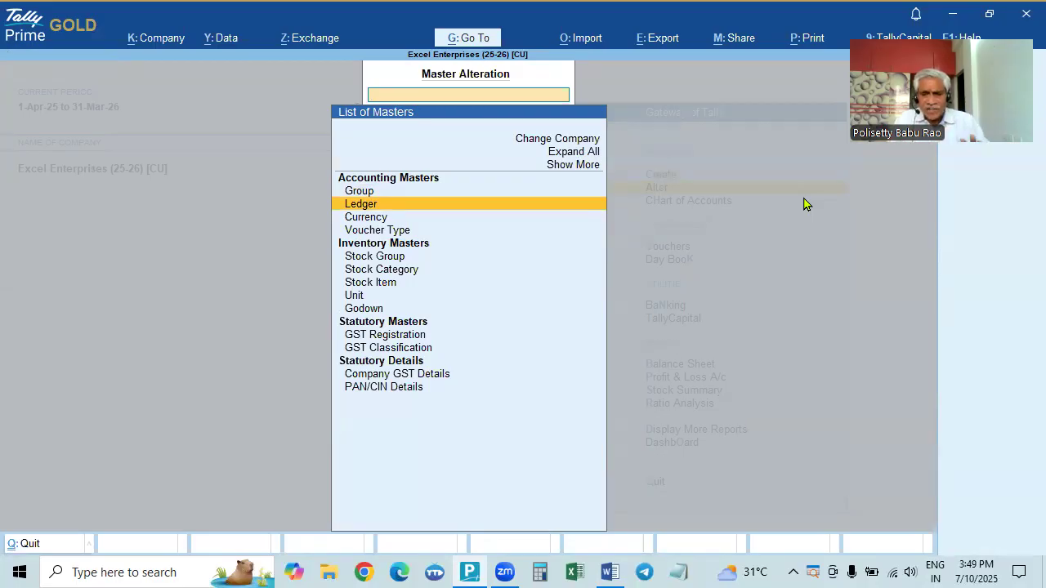
{"action": "key", "text": "Return"}
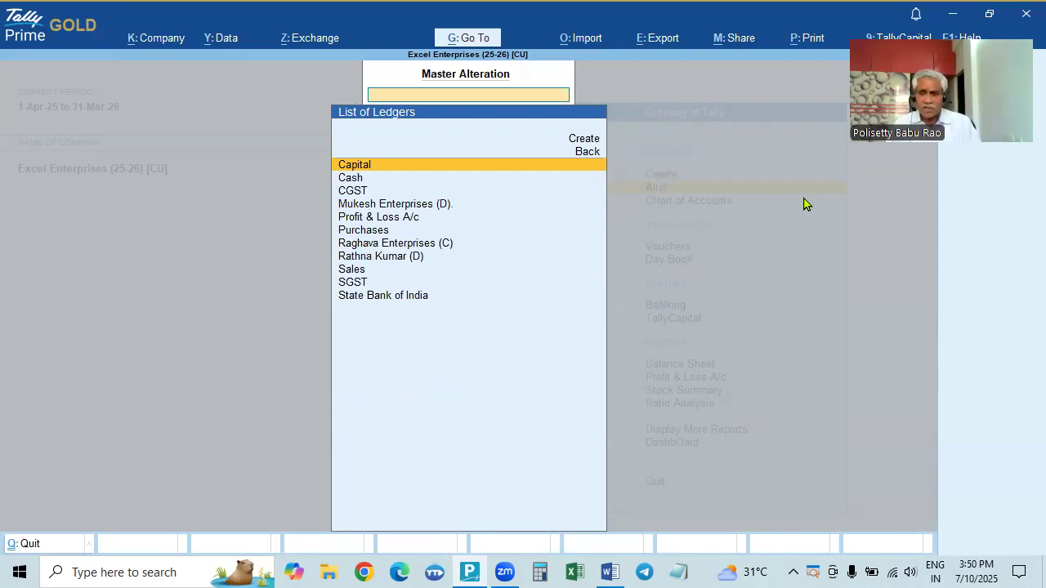
{"action": "key", "text": "Down"}
{"action": "key", "text": "Down"}
{"action": "key", "text": "Down"}
{"action": "key", "text": "Down"}
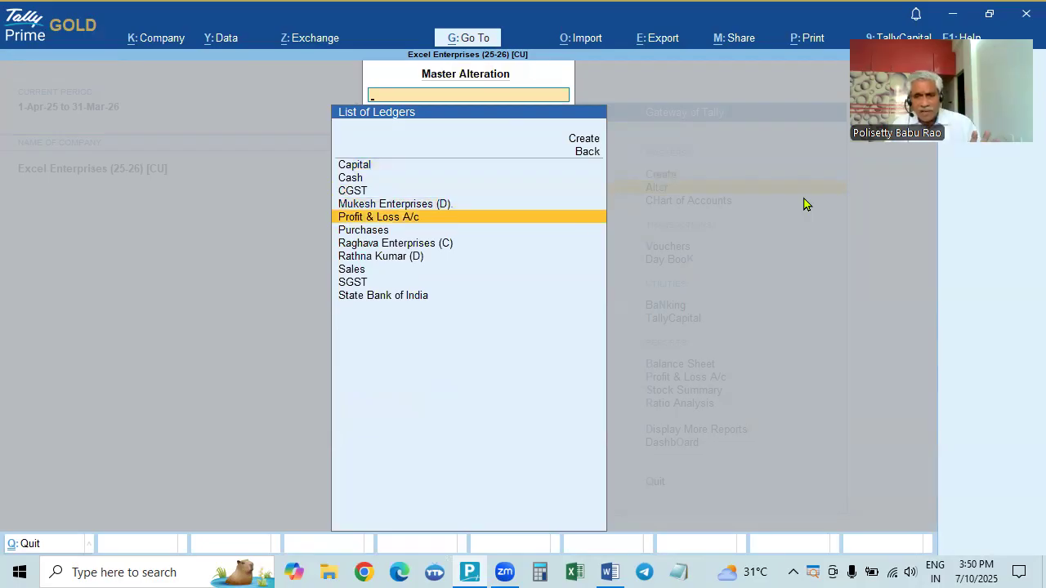
{"action": "key", "text": "Down"}
{"action": "key", "text": "Down"}
{"action": "key", "text": "Down"}
{"action": "key", "text": "Down"}
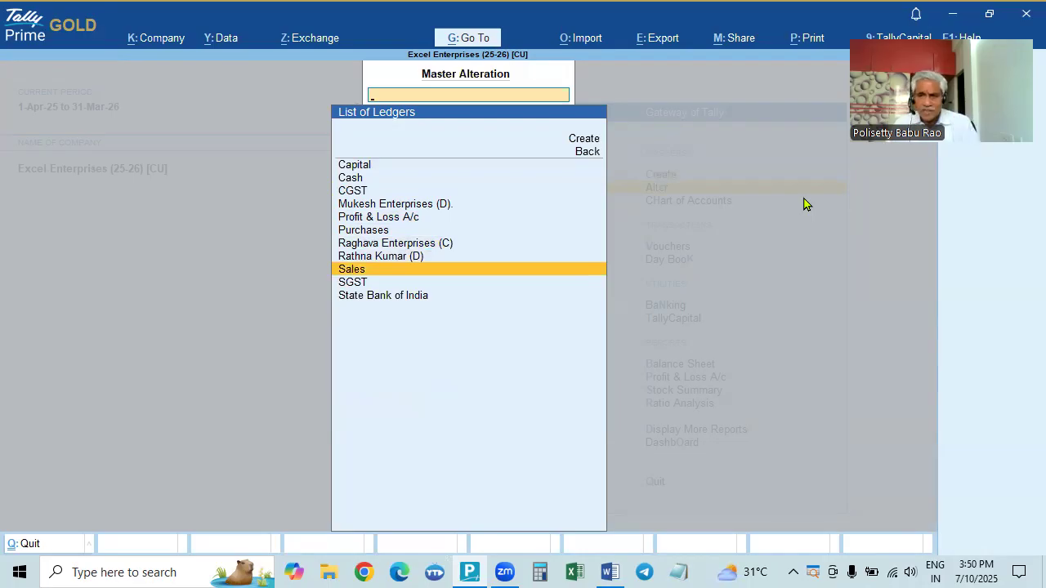
{"action": "key", "text": "Up"}
{"action": "key", "text": "Up"}
{"action": "key", "text": "Up"}
{"action": "key", "text": "Up"}
{"action": "key", "text": "Up"}
{"action": "key", "text": "Up"}
{"action": "key", "text": "Up"}
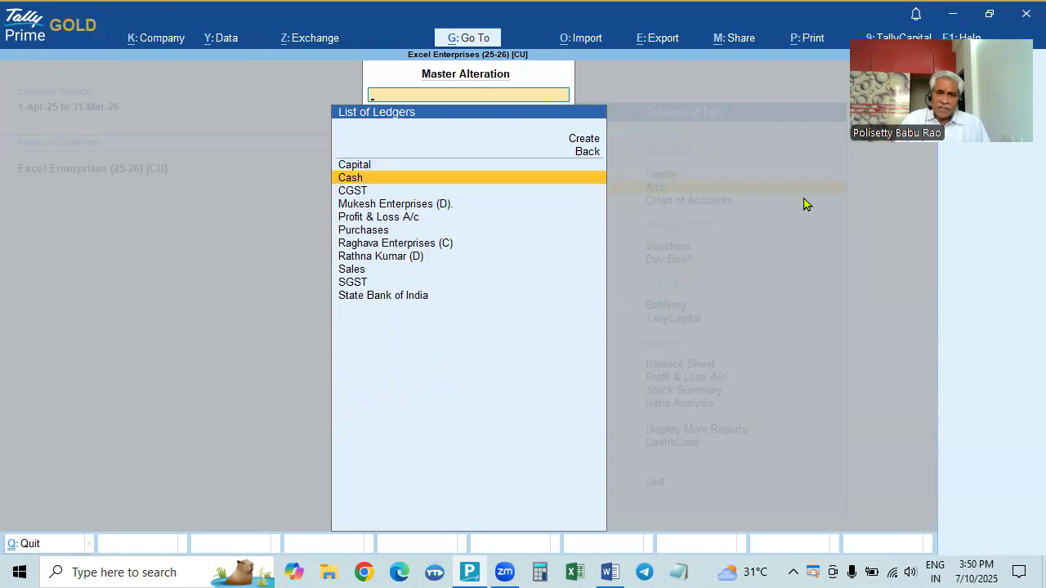
Return to the masters list, open the units for alteration, and compare them with the compound units notes in Word.
{"action": "key", "text": "Escape"}
{"action": "key", "text": "Down"}
{"action": "key", "text": "Down"}
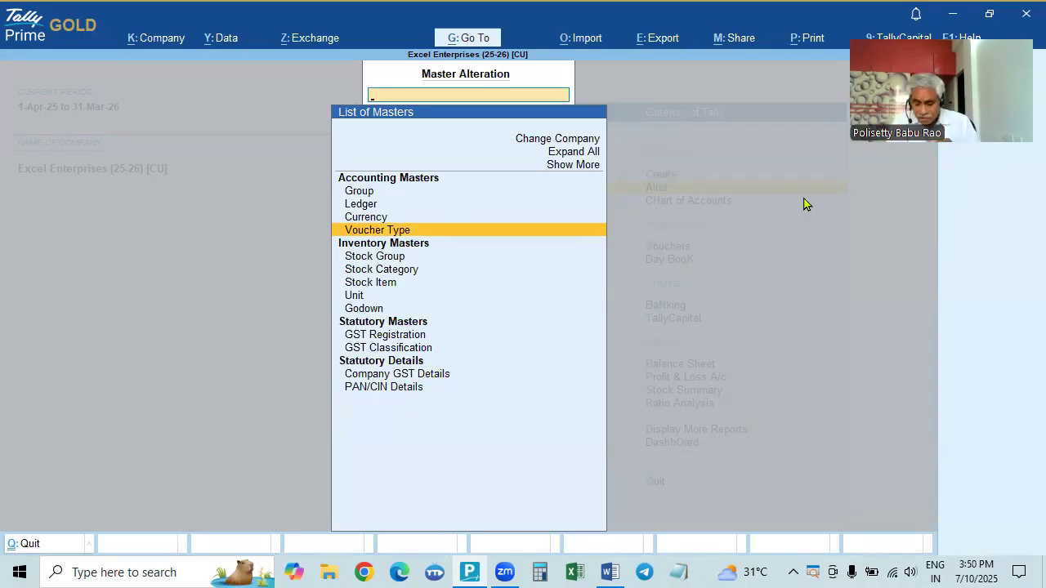
{"action": "key", "text": "Down"}
{"action": "key", "text": "Down"}
{"action": "key", "text": "Down"}
{"action": "key", "text": "Down"}
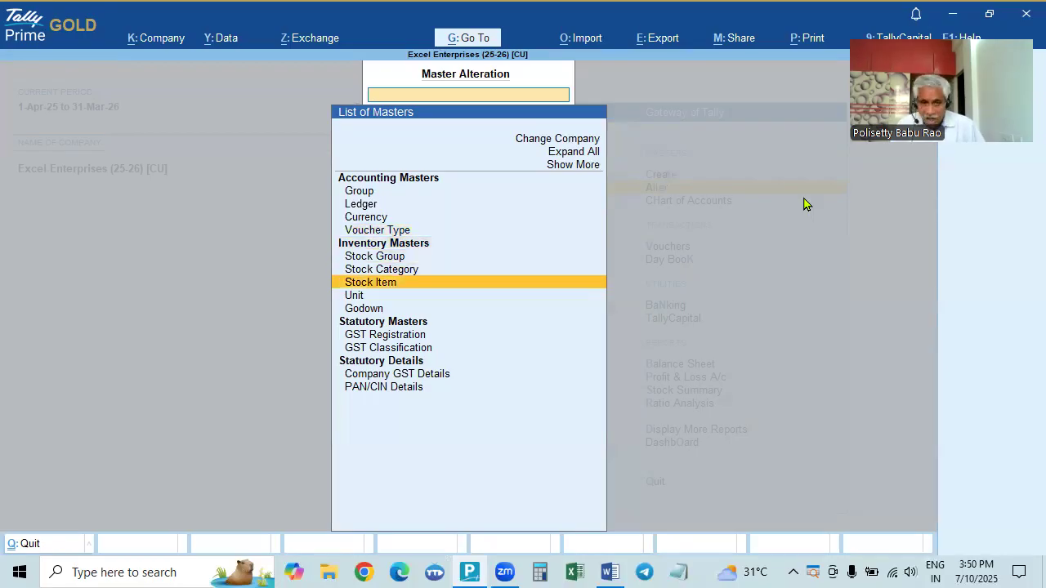
{"action": "key", "text": "Down"}
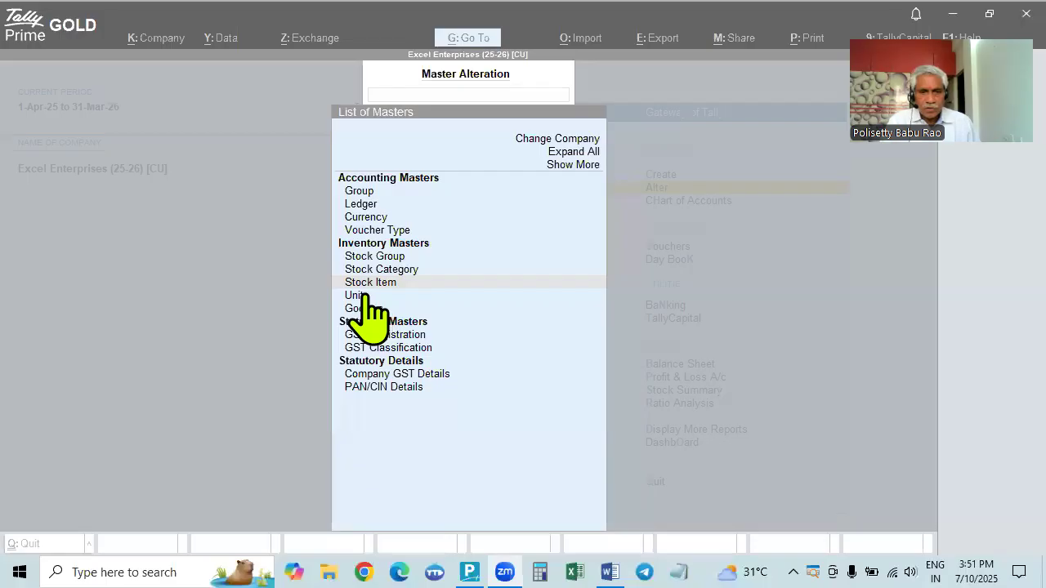
{"action": "left_click", "coordinate": [359, 296]}
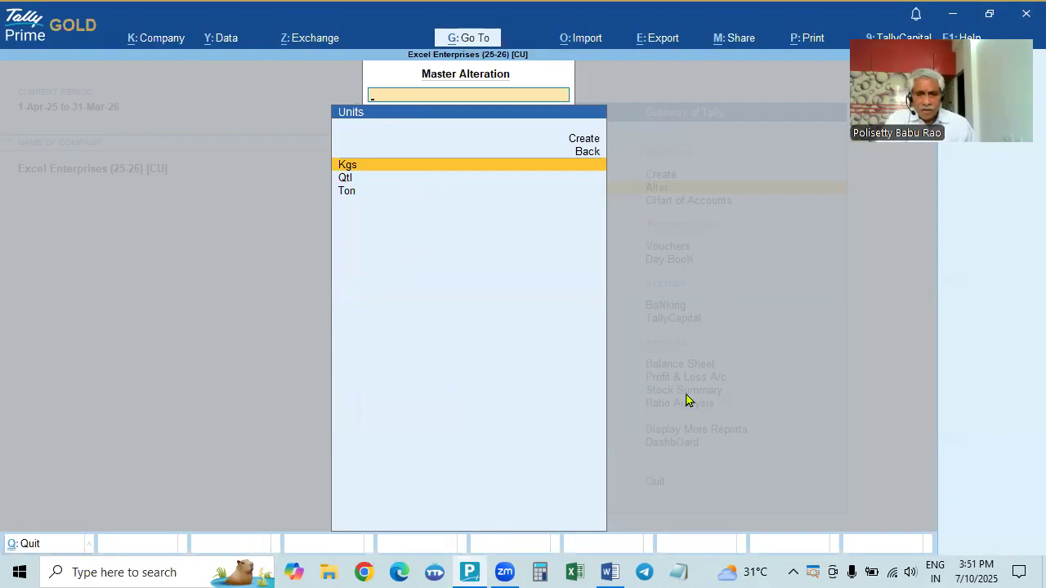
{"action": "left_click", "coordinate": [609, 571]}
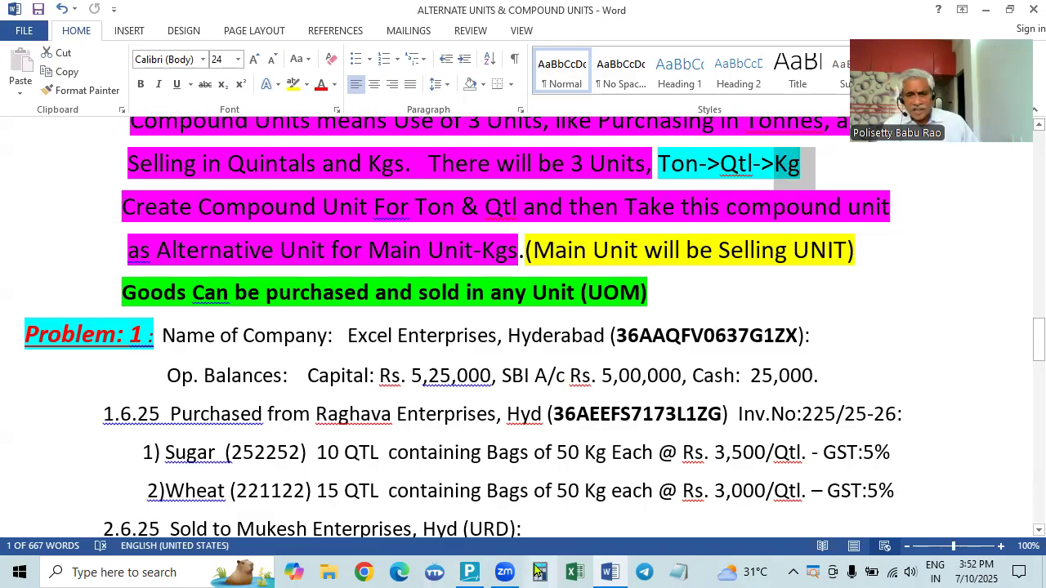
{"action": "left_click", "coordinate": [472, 571]}
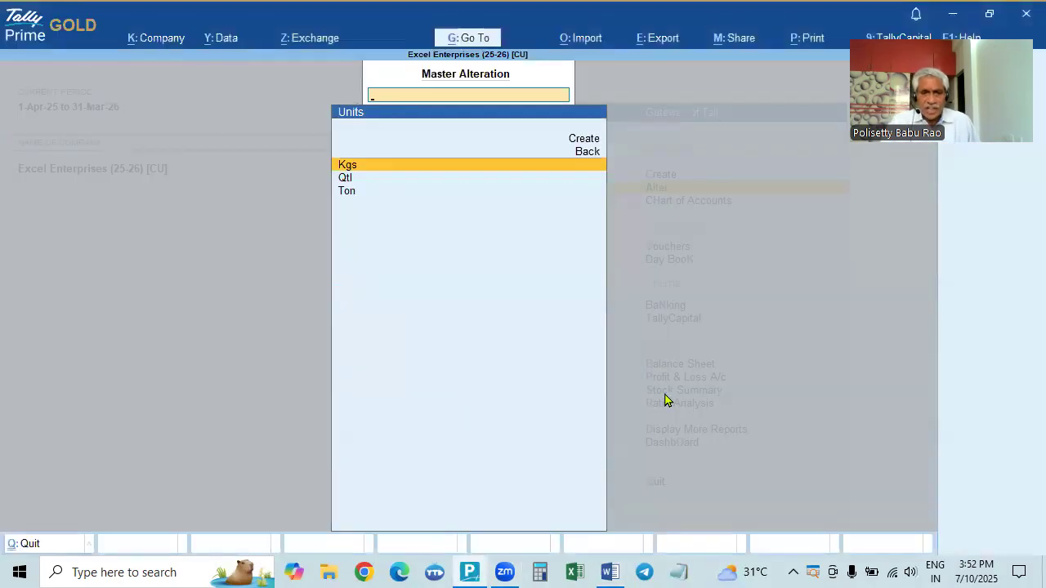
Open the Kgs unit for alteration, check its symbol and formal name, and accept it as is.
{"action": "key", "text": "Return"}
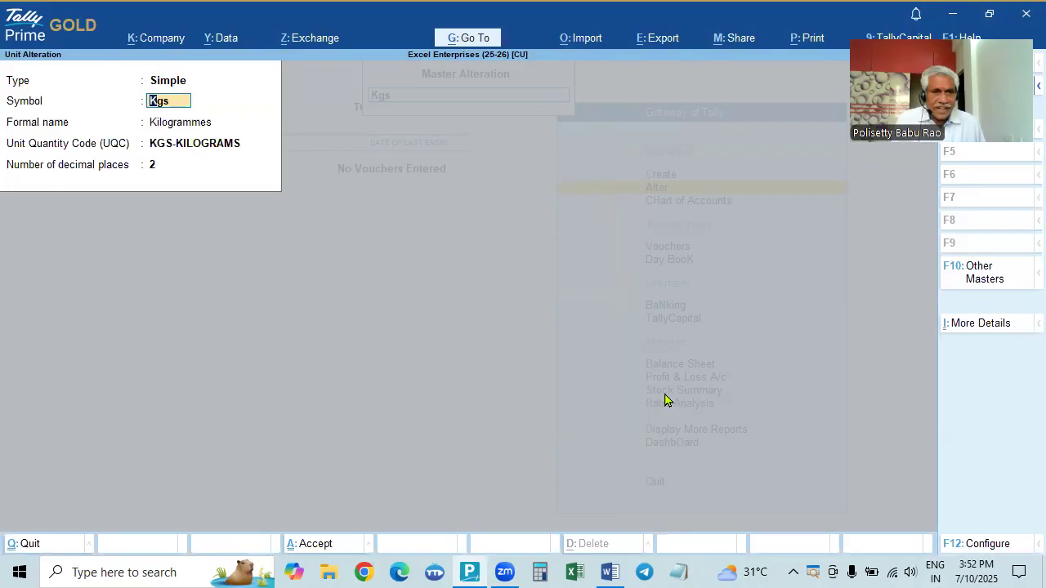
{"action": "key", "text": "Return"}
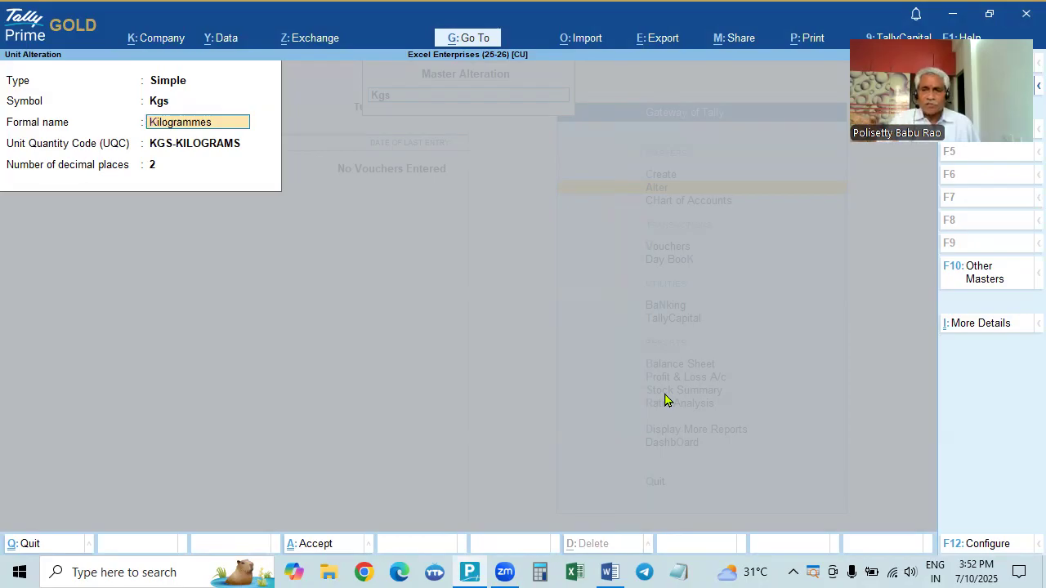
{"action": "key", "text": "ctrl"}
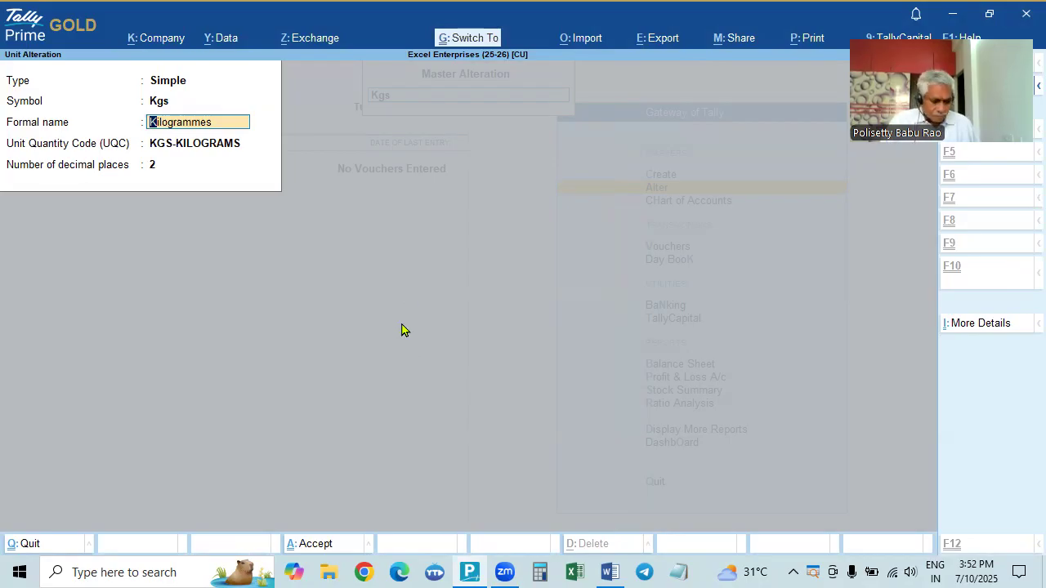
{"action": "key", "text": "ctrl+a"}
{"action": "key", "text": "Return"}
{"action": "type", "text": "```"}
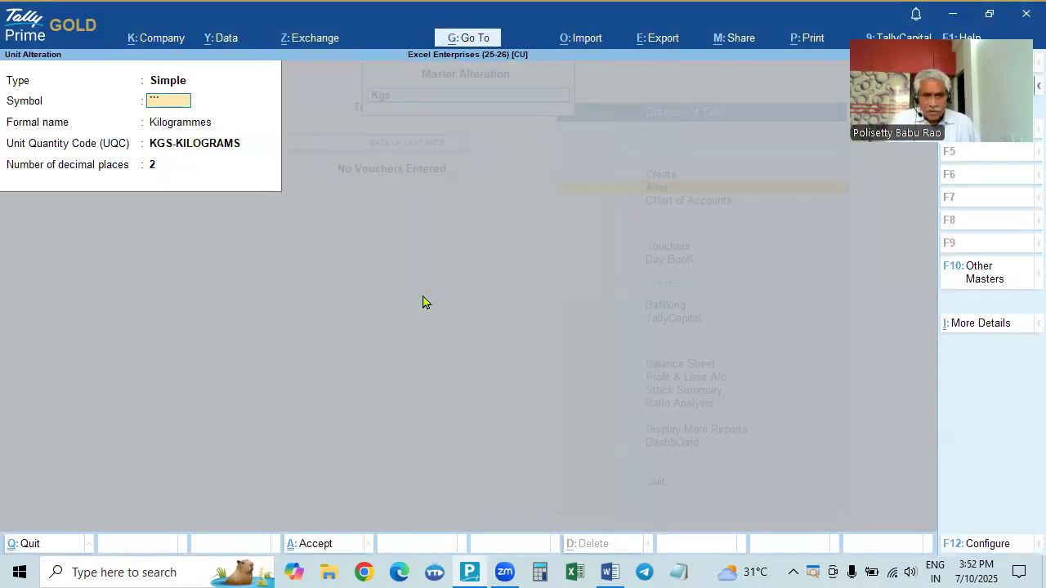
{"action": "key", "text": "Escape"}
{"action": "key", "text": "y"}
Open the Qtl unit for alteration, check its formal name, quantity code and decimal places, and accept it as is.
{"action": "key", "text": "Down"}
{"action": "key", "text": "Return"}
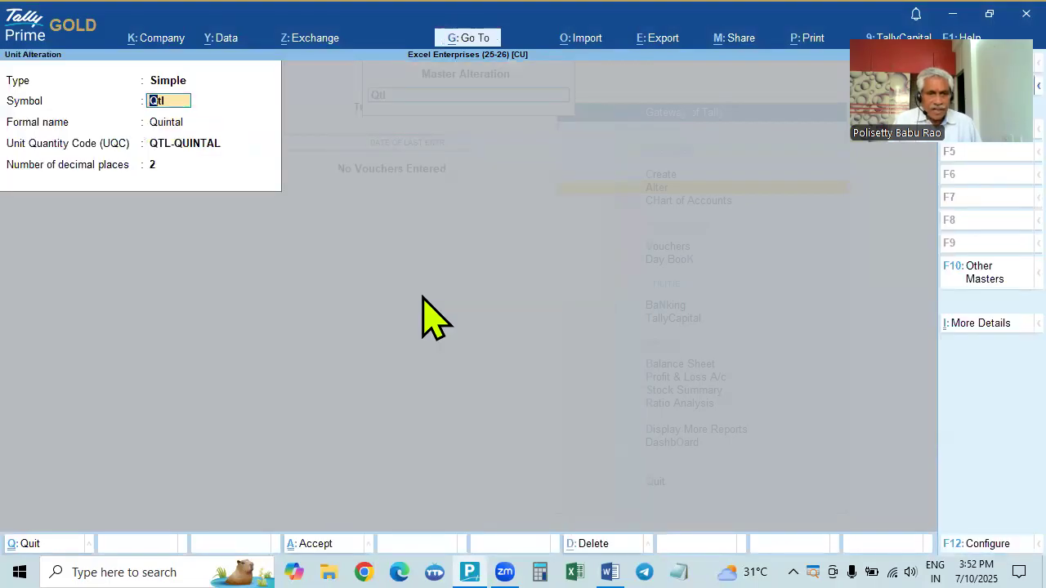
{"action": "key", "text": "Return"}
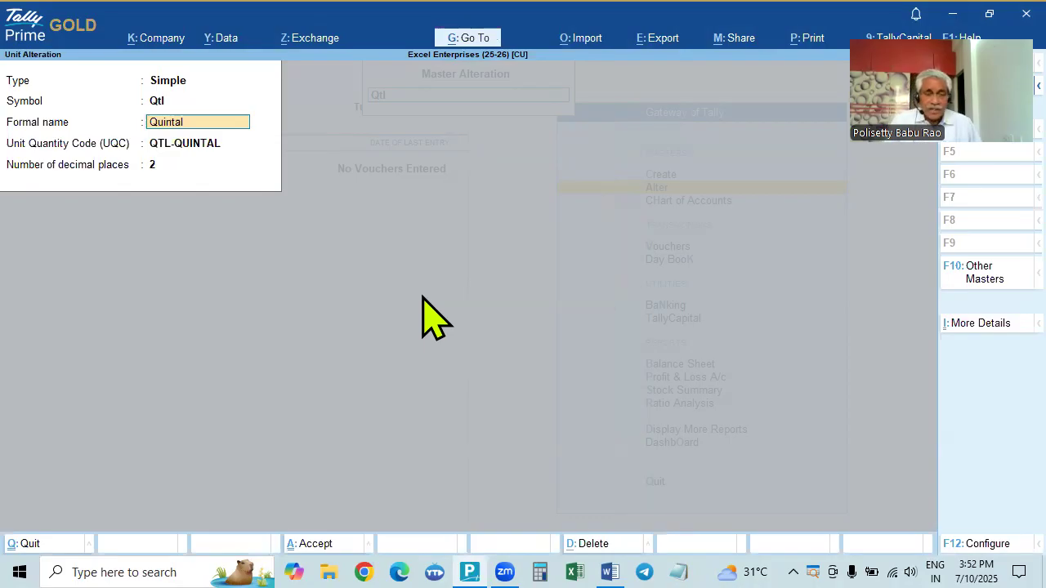
{"action": "key", "text": "Return"}
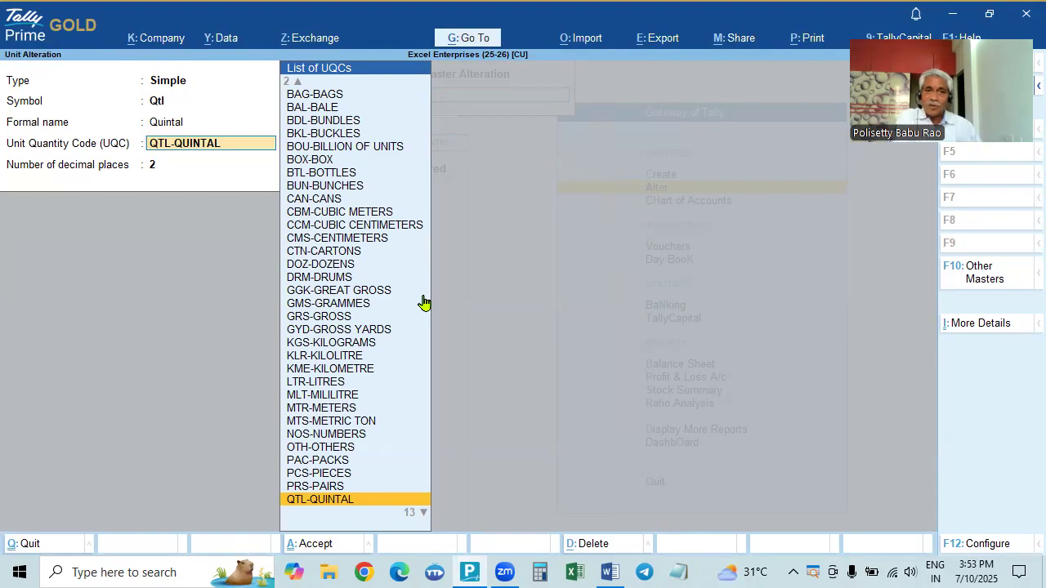
{"action": "key", "text": "Return"}
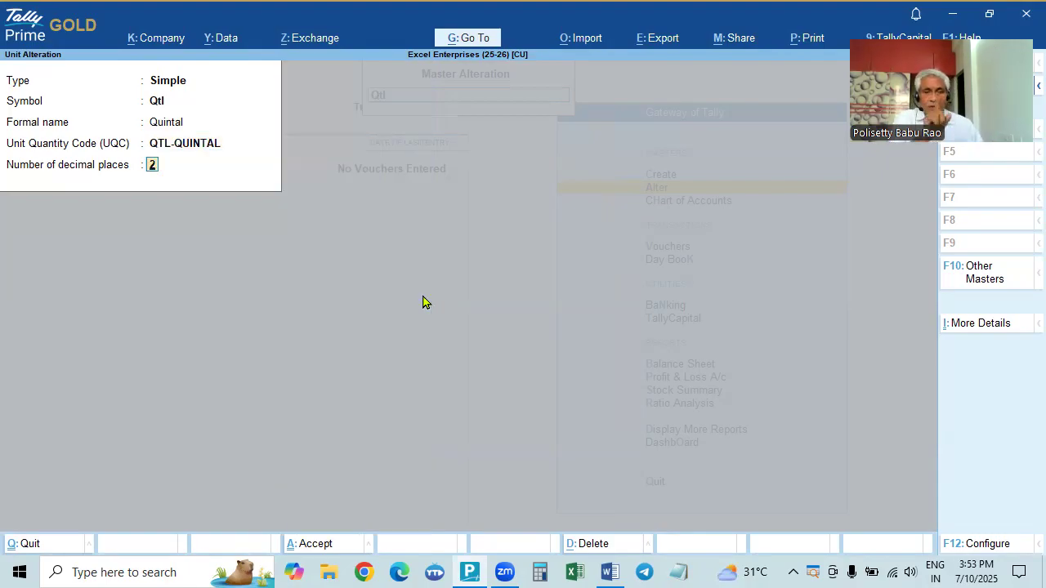
{"action": "key", "text": "Return"}
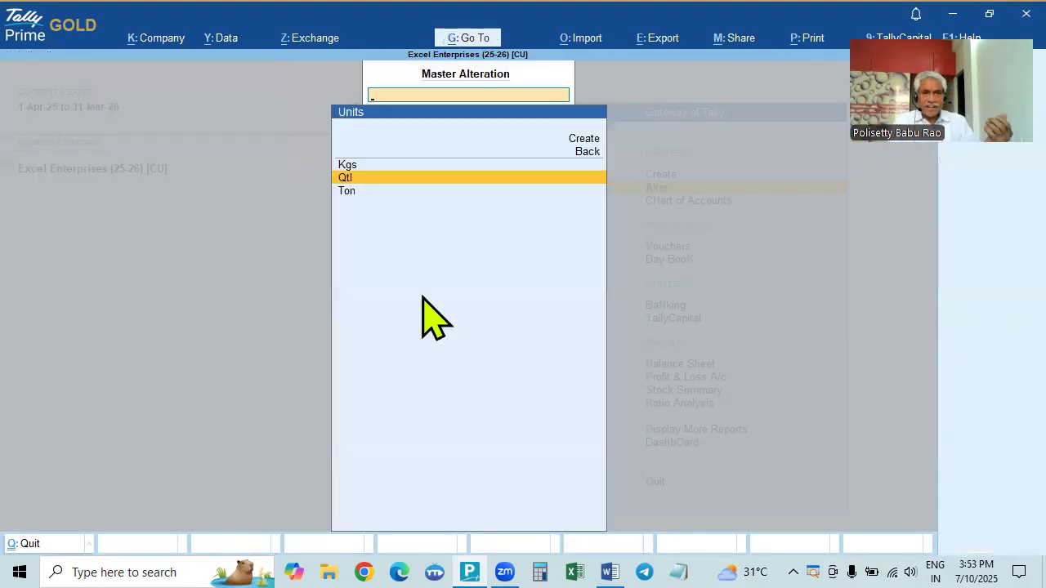
Open the Ton unit for alteration, check its formal name, quantity code and decimal places, and accept it as is.
{"action": "key", "text": "Down"}
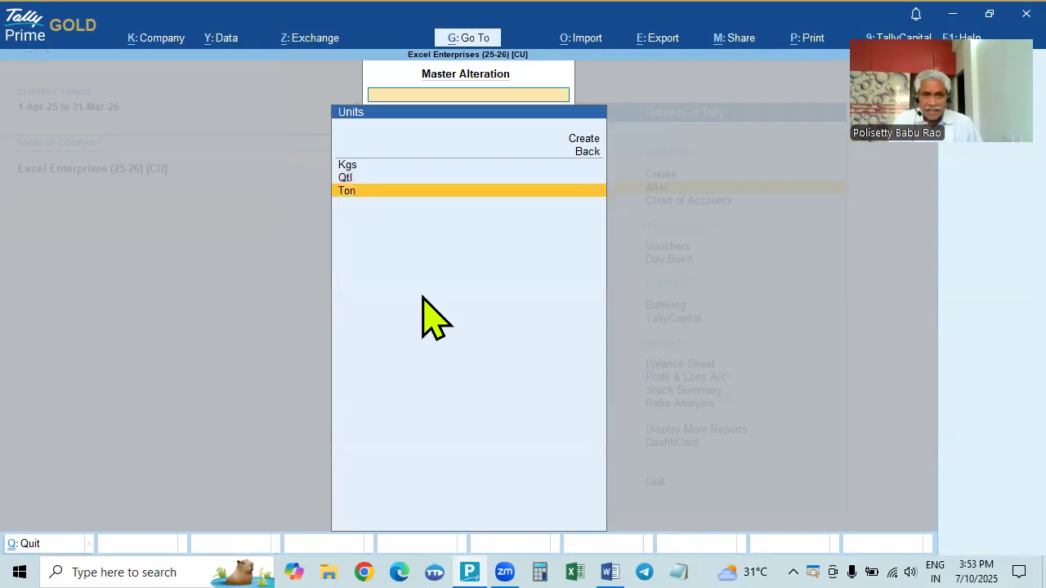
{"action": "key", "text": "Return"}
{"action": "key", "text": "Return"}
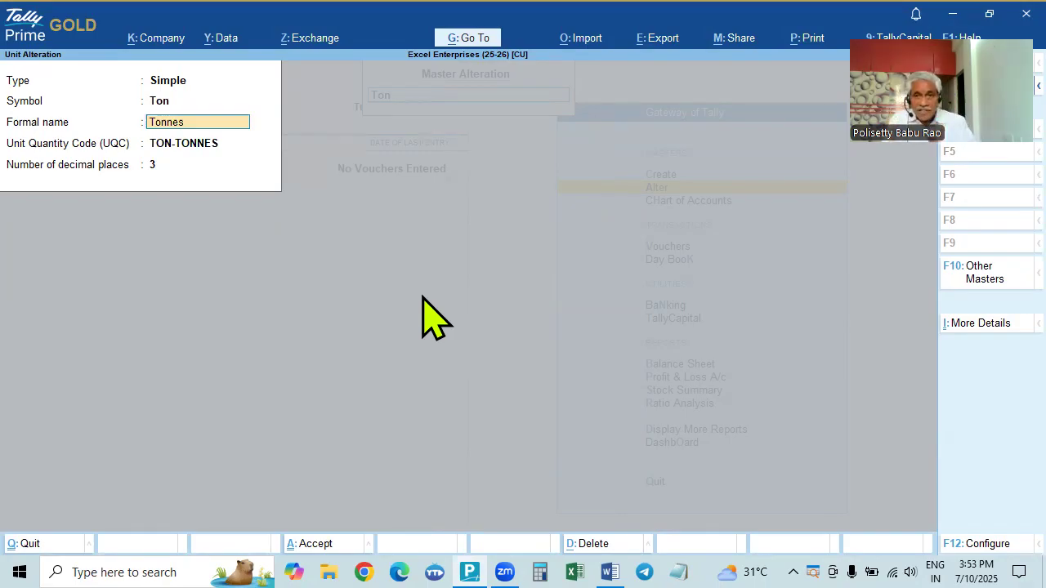
{"action": "key", "text": "Return"}
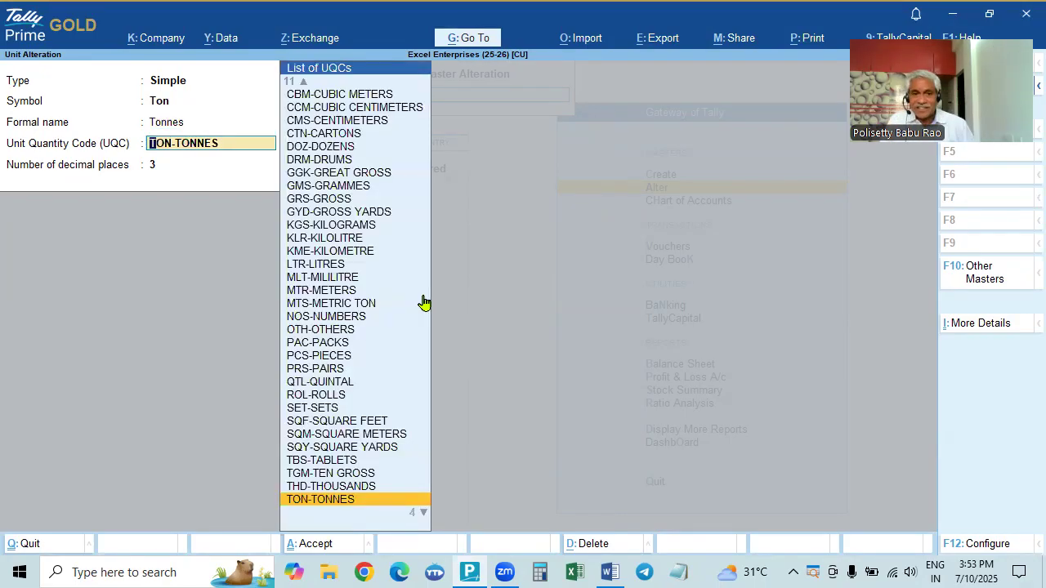
{"action": "key", "text": "Return"}
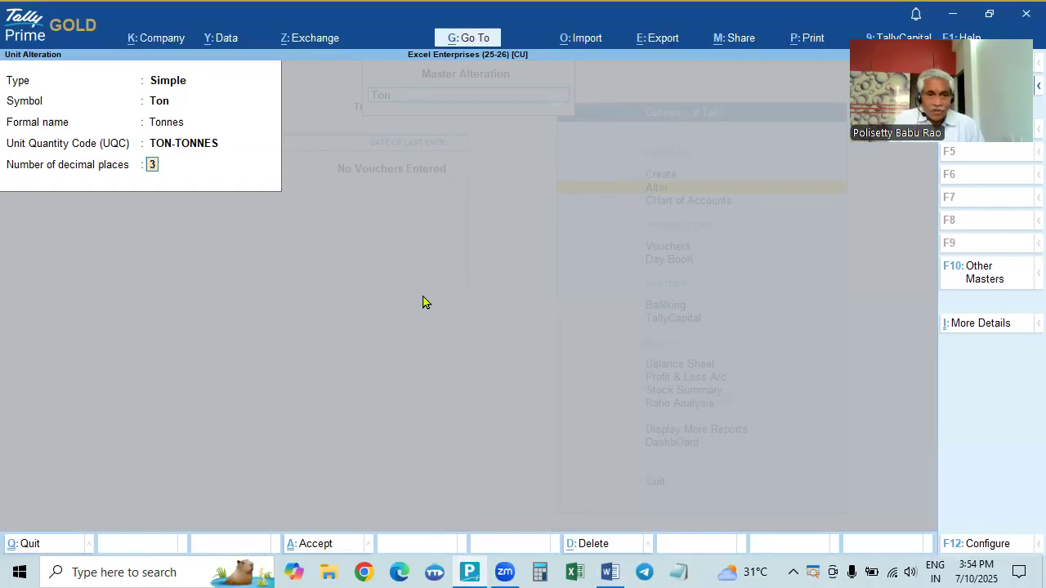
{"action": "key", "text": "Return"}
{"action": "key", "text": "Return"}
Go back to the Gateway of Tally and reopen the list of units for alteration.
{"action": "key", "text": "Escape"}
{"action": "key", "text": "Escape"}
{"action": "key", "text": "Escape"}
{"action": "key", "text": "Escape"}
{"action": "key", "text": "Down"}
{"action": "key", "text": "Return"}
{"action": "key", "text": "Down"}
{"action": "key", "text": "Down"}
{"action": "key", "text": "Down"}
{"action": "key", "text": "Down"}
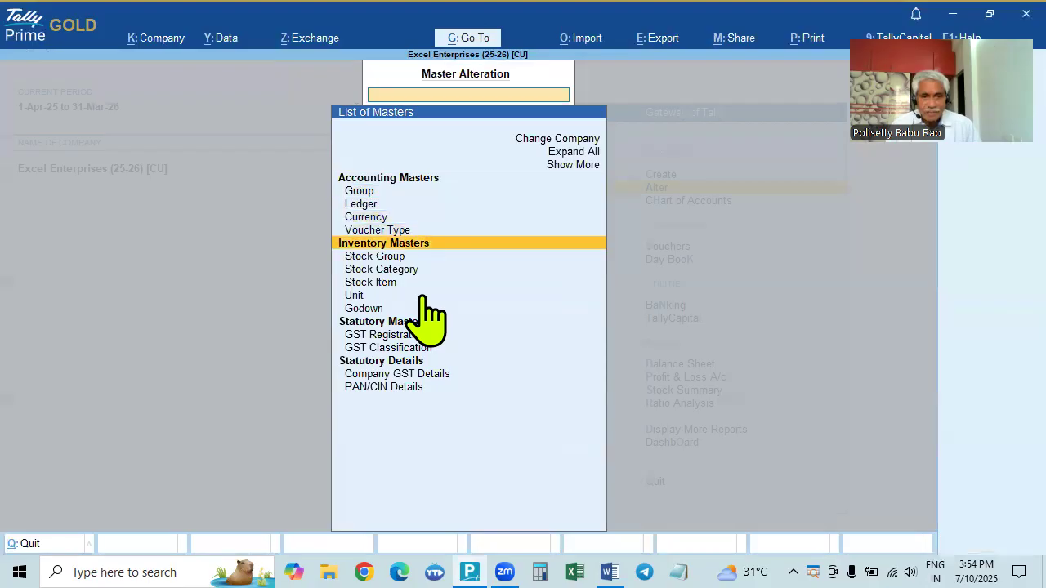
{"action": "key", "text": "Down"}
{"action": "key", "text": "Down"}
{"action": "key", "text": "Down"}
{"action": "key", "text": "Down"}
{"action": "key", "text": "Return"}
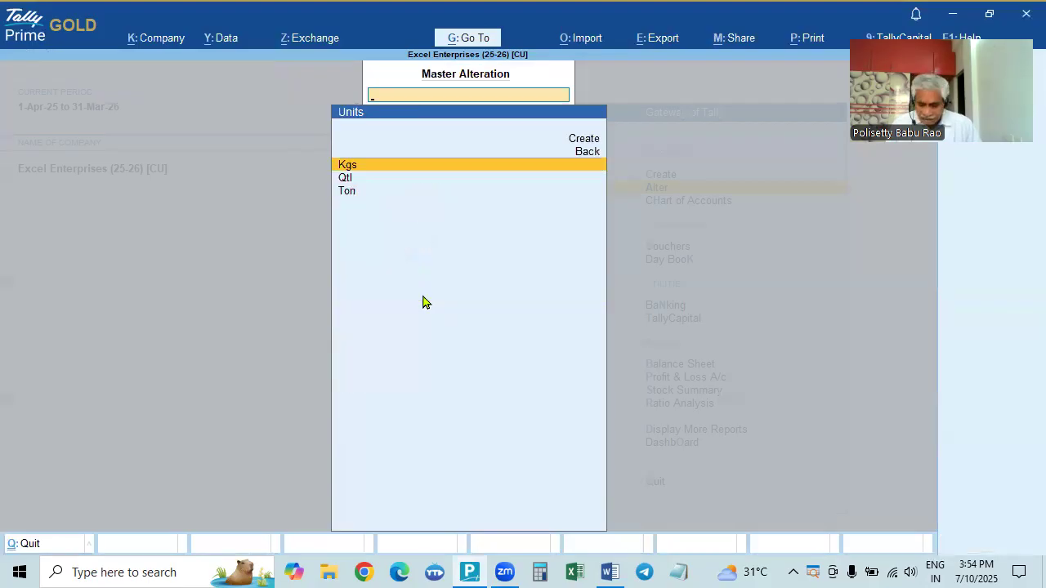
Look through the simple units Kgs, Qtl and Ton in the units list.
{"action": "key", "text": "Down"}
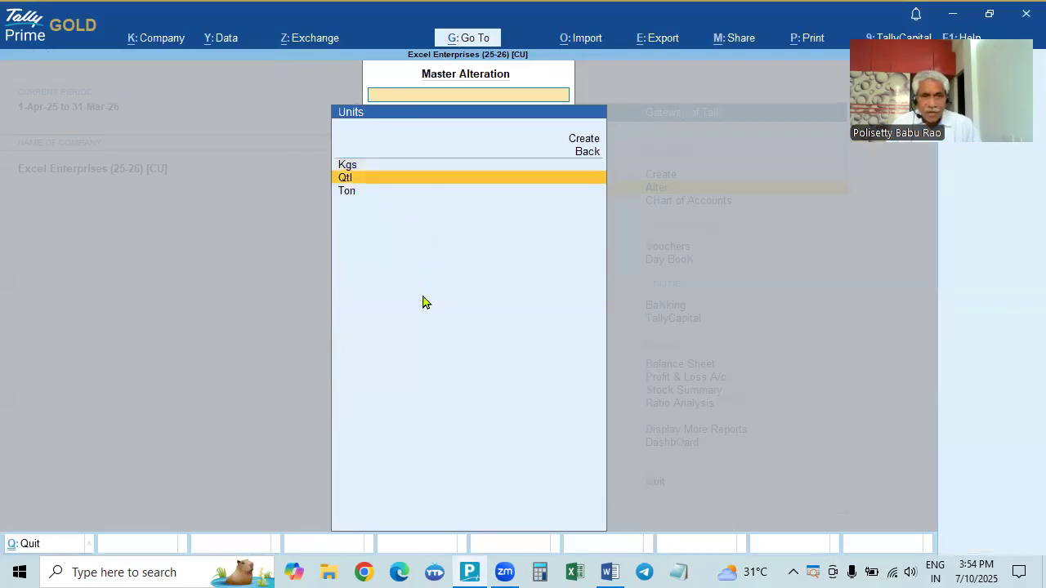
{"action": "key", "text": "Up"}
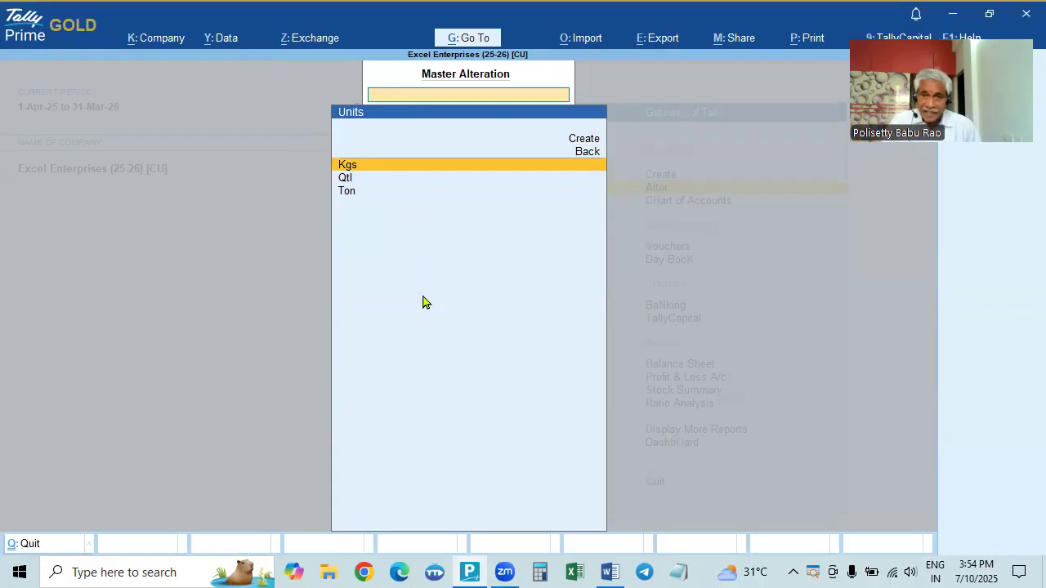
{"action": "key", "text": "Down"}
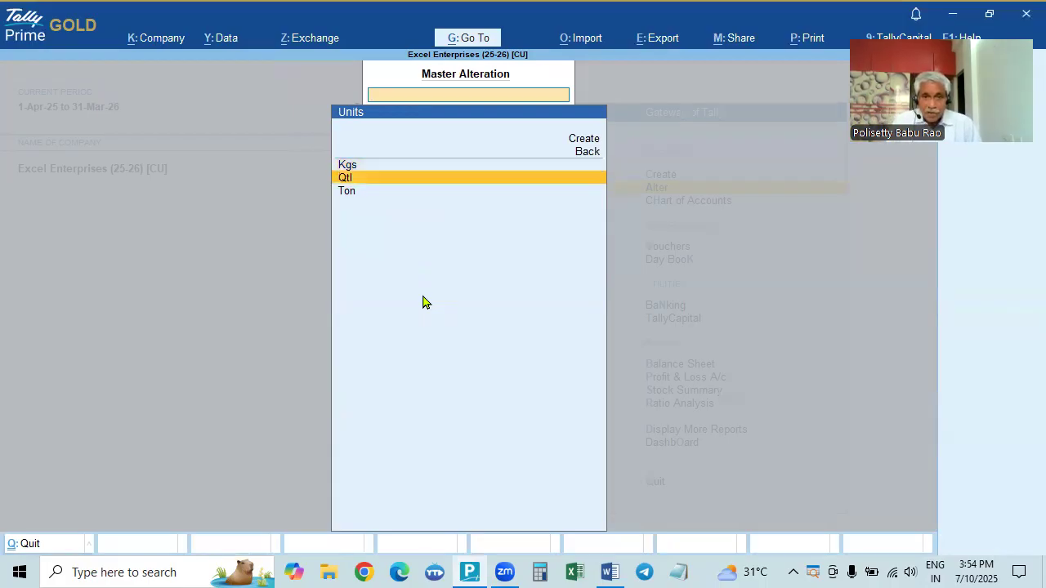
{"action": "key", "text": "Up"}
{"action": "key", "text": "Down"}
{"action": "key", "text": "Up"}
{"action": "key", "text": "Up"}
{"action": "key", "text": "Down"}
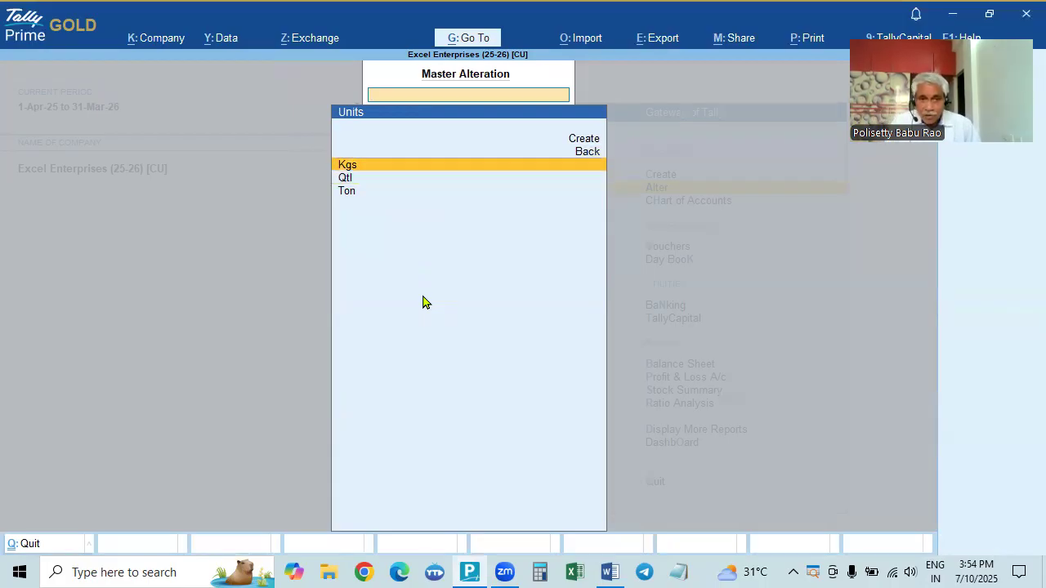
{"action": "key", "text": "Down"}
{"action": "key", "text": "Up"}
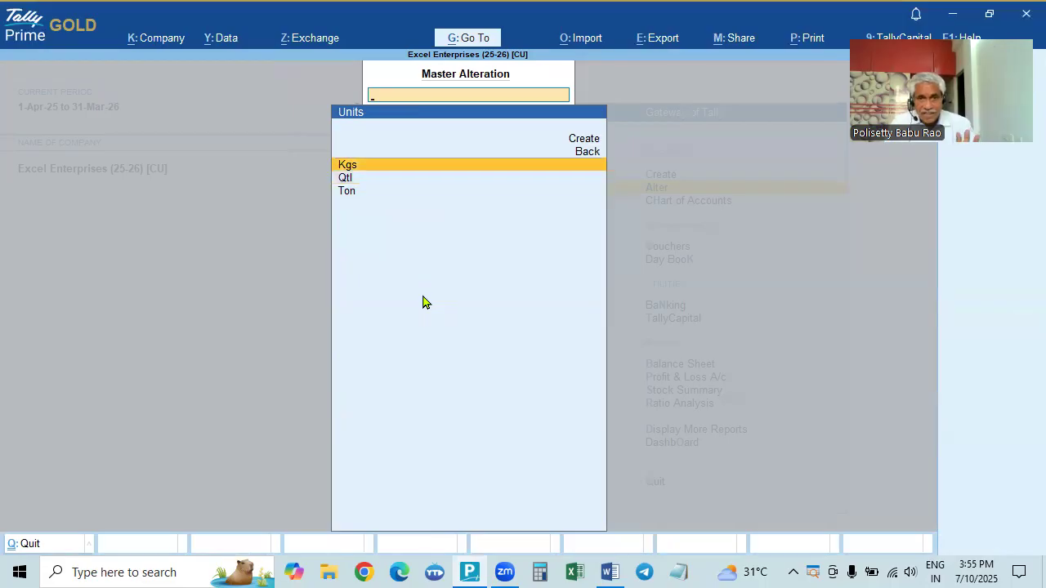
{"action": "key", "text": "Down"}
{"action": "key", "text": "Down"}
{"action": "key", "text": "Up"}
{"action": "key", "text": "Down"}
{"action": "key", "text": "Up"}
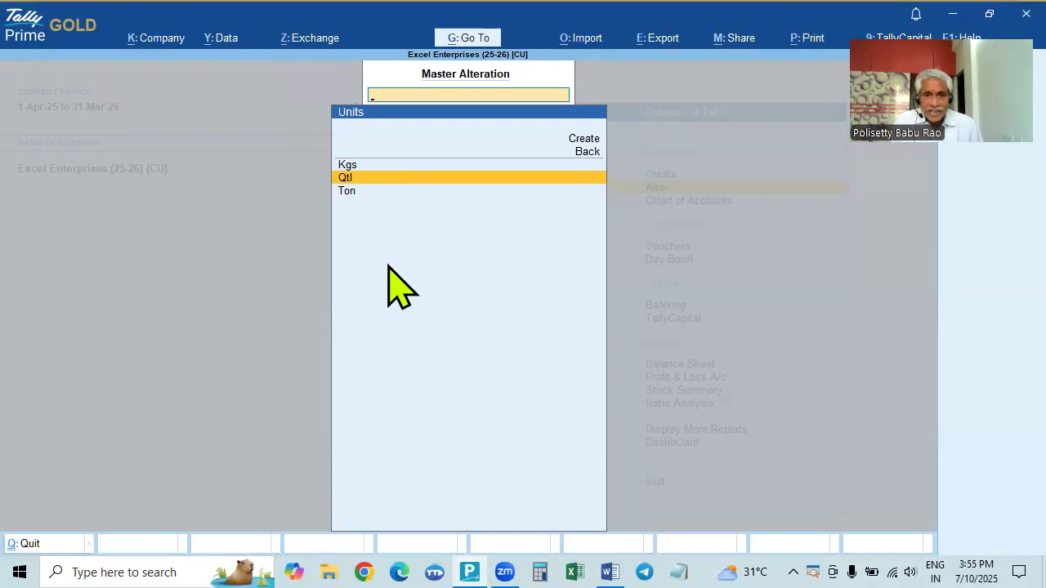
Start creating a new unit from the units list and set its type to Compound.
{"action": "key", "text": "Escape"}
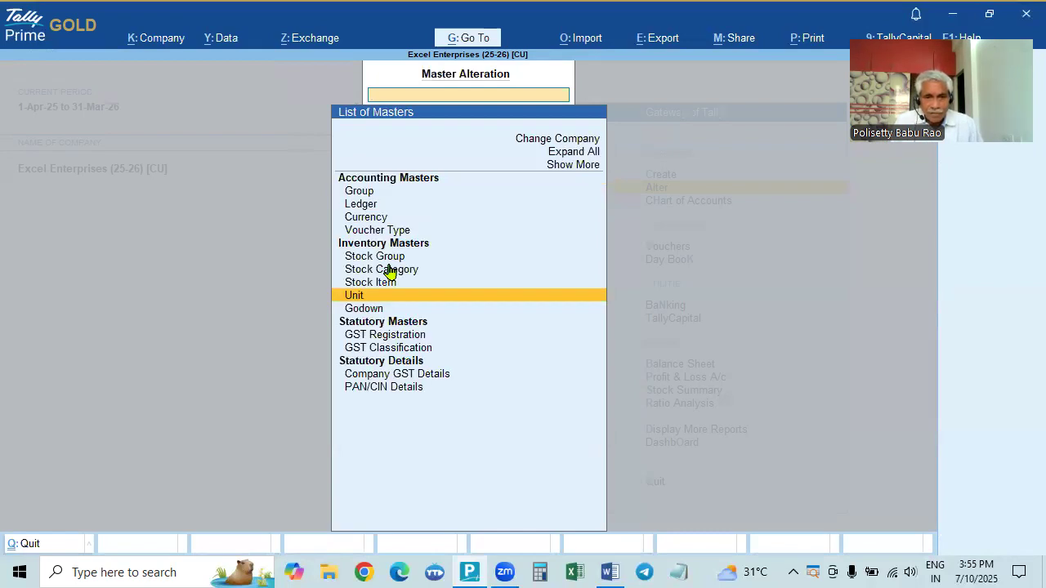
{"action": "key", "text": "Return"}
{"action": "key", "text": "Up"}
{"action": "key", "text": "Up"}
{"action": "key", "text": "Return"}
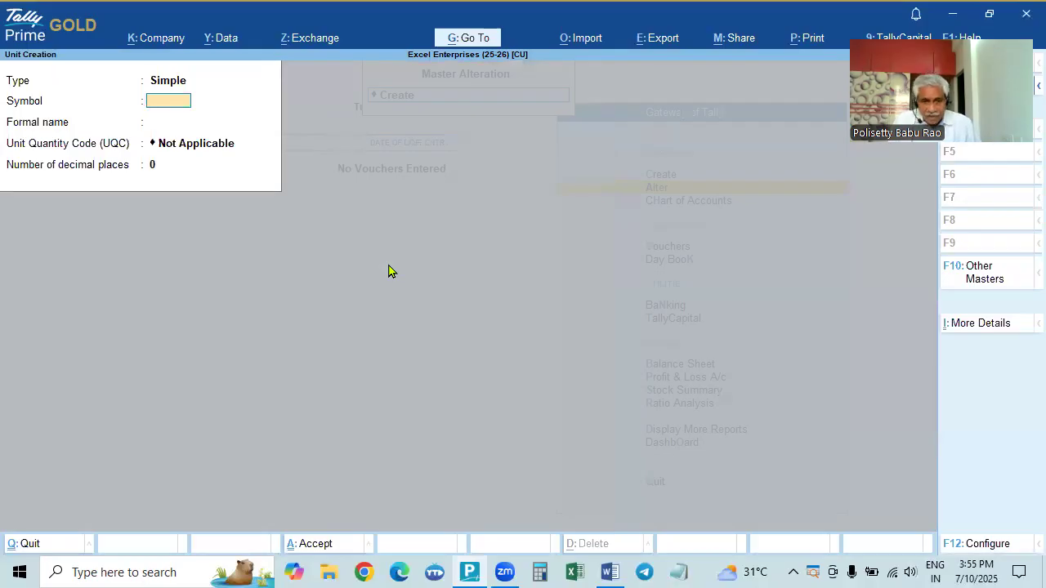
{"action": "key", "text": "Up"}
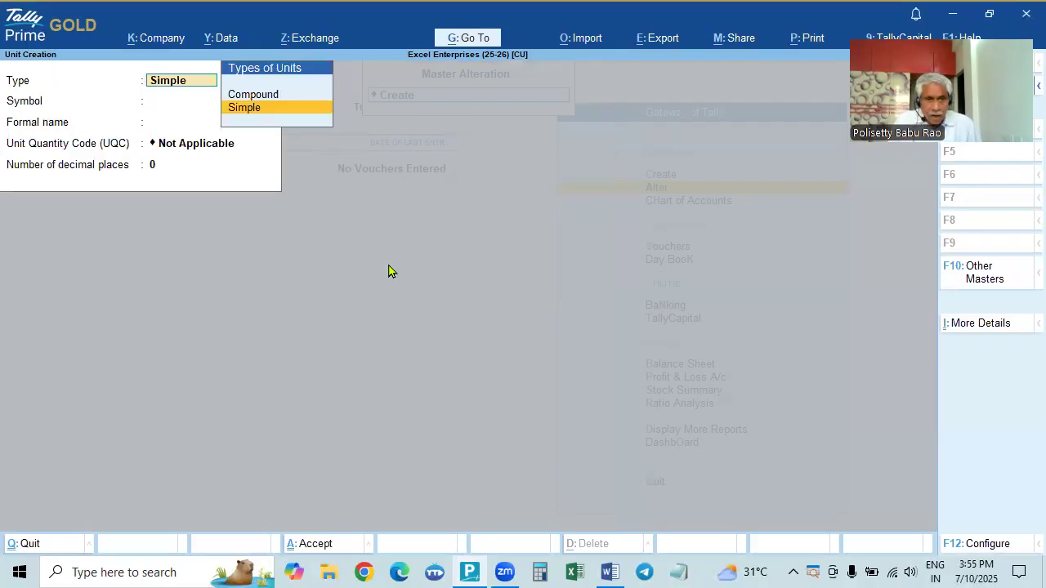
{"action": "key", "text": "Up"}
{"action": "key", "text": "Return"}
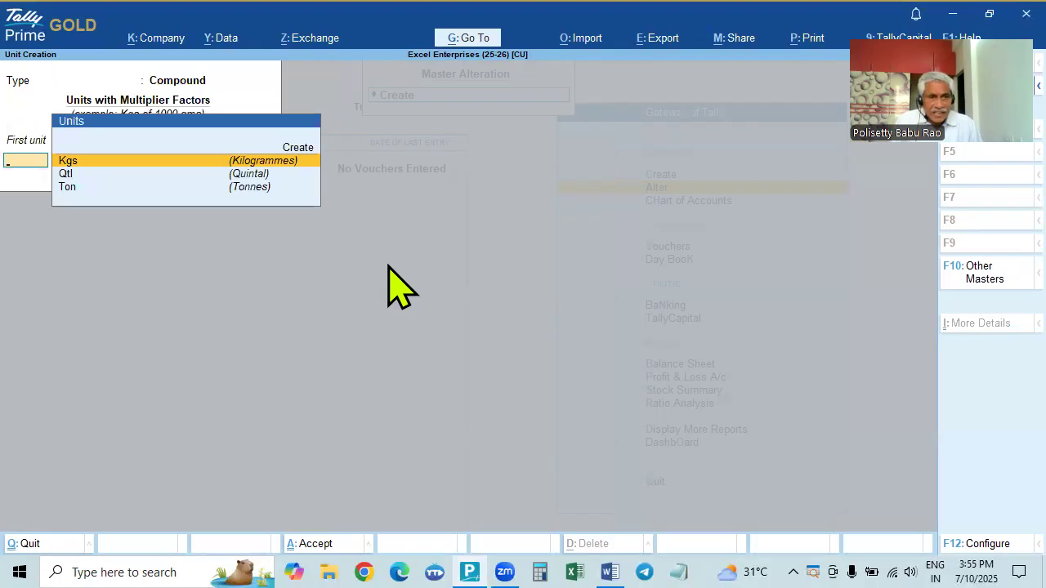
Define the compound unit as Ton of 10 Qtl, save it and leave unit creation.
{"action": "left_click", "coordinate": [68, 189]}
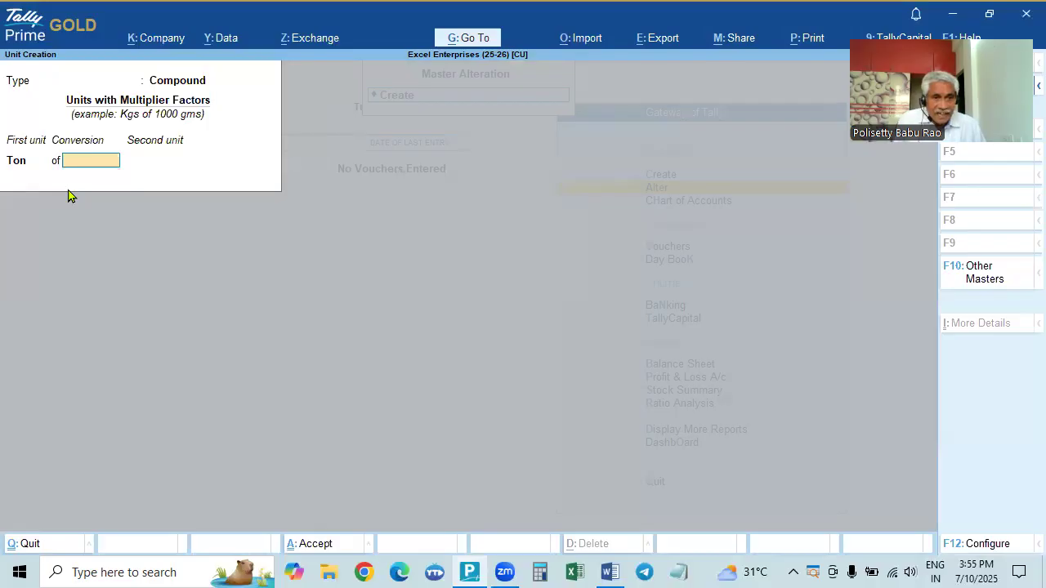
{"action": "type", "text": "10"}
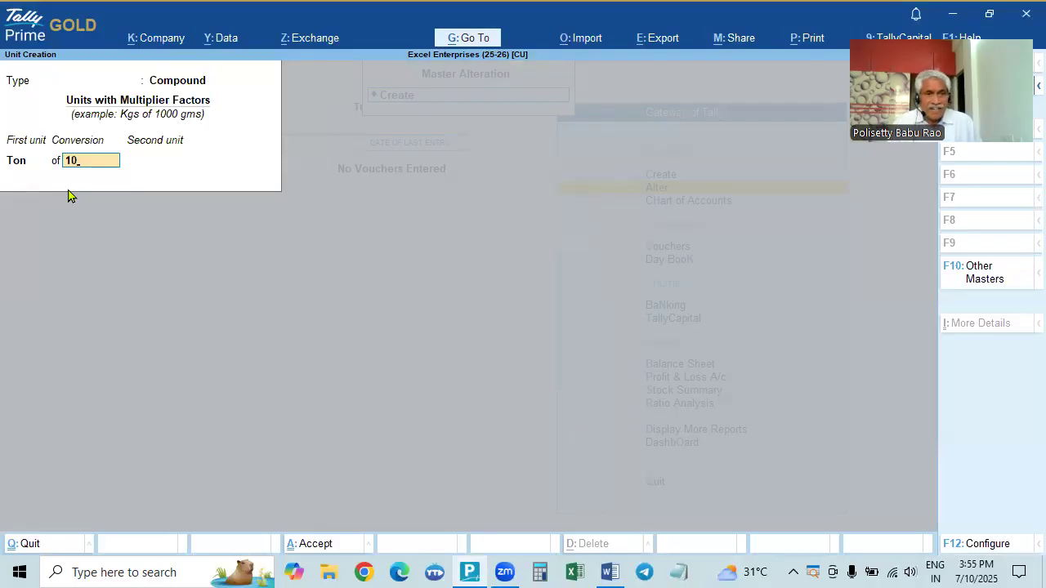
{"action": "key", "text": "Return"}
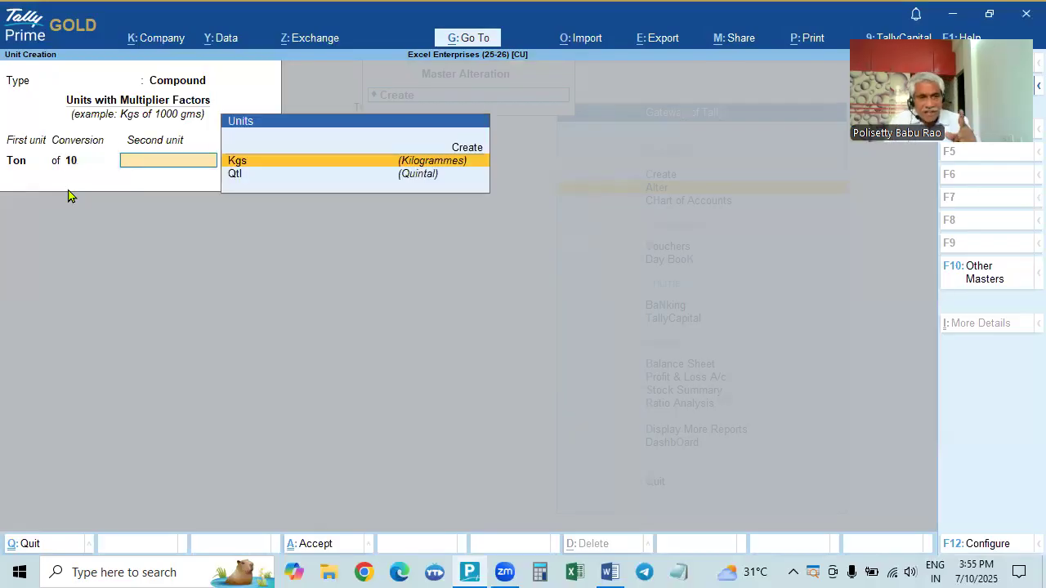
{"action": "left_click", "coordinate": [234, 173]}
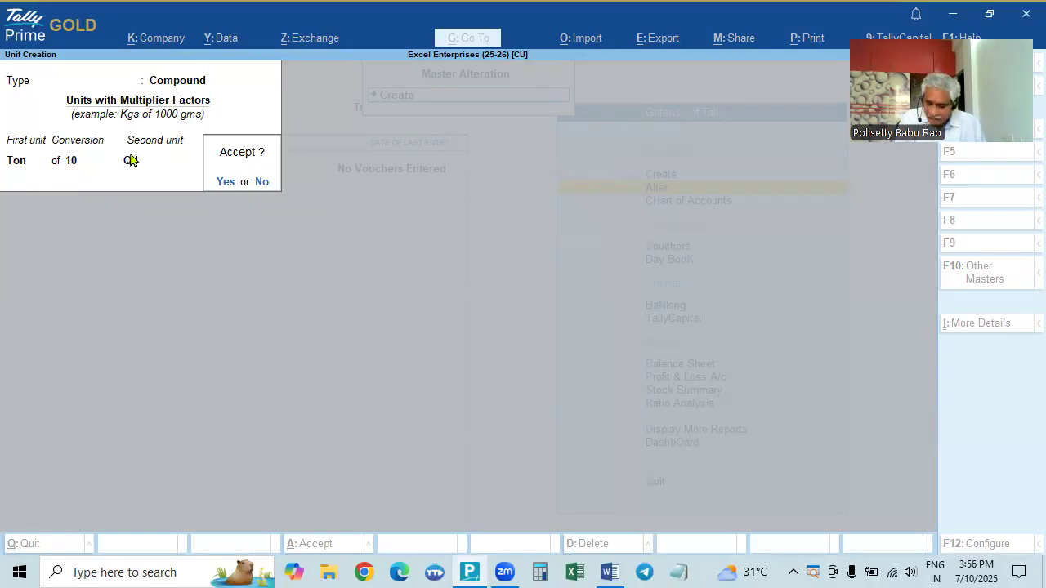
{"action": "key", "text": "n"}
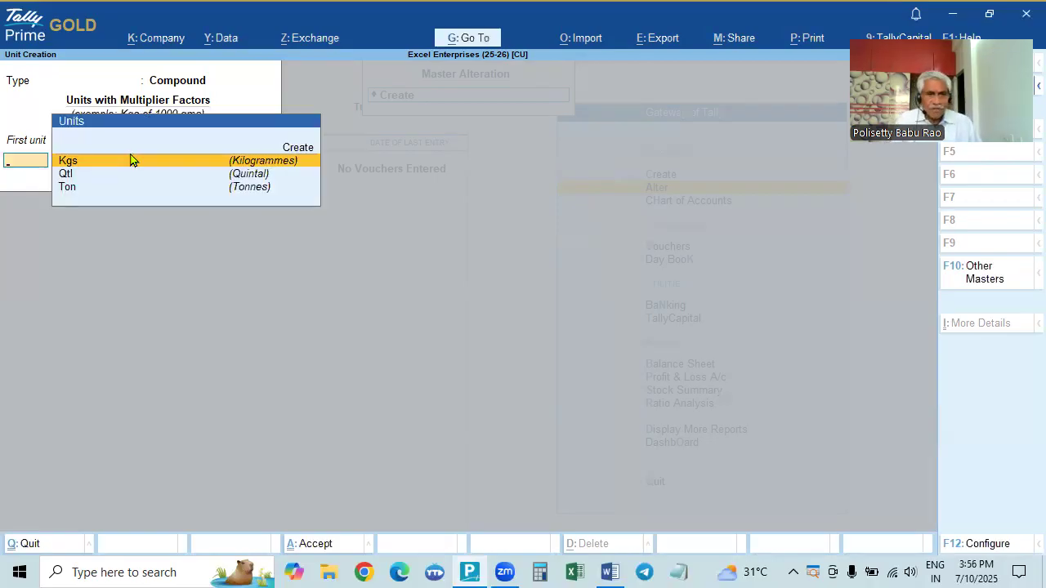
{"action": "key", "text": "Escape"}
Compare the new Ton of 10 Qtl compound unit with the simple units in the units list.
{"action": "key", "text": "Down"}
{"action": "key", "text": "Down"}
{"action": "key", "text": "Up"}
{"action": "key", "text": "Down"}
{"action": "key", "text": "Down"}
{"action": "key", "text": "Down"}
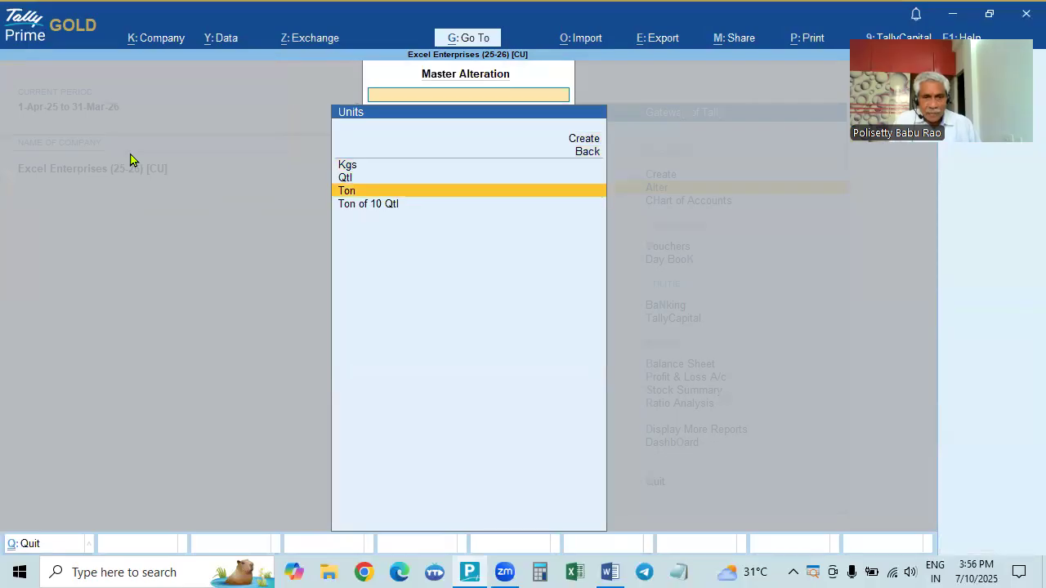
{"action": "key", "text": "Up"}
{"action": "key", "text": "Up"}
{"action": "key", "text": "Down"}
{"action": "key", "text": "Down"}
{"action": "key", "text": "Up"}
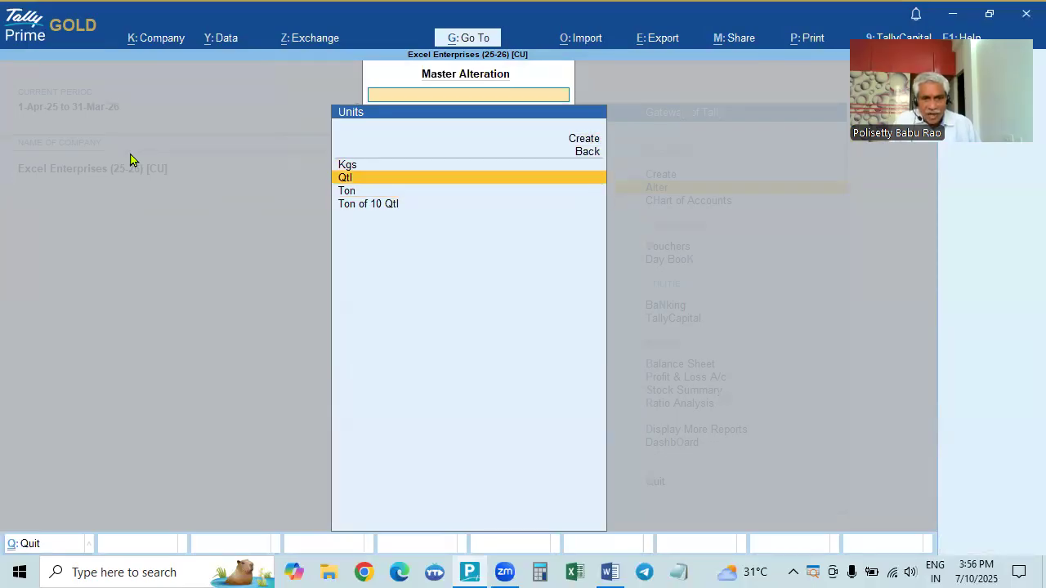
{"action": "key", "text": "Down"}
{"action": "key", "text": "Down"}
{"action": "key", "text": "Up"}
{"action": "key", "text": "Up"}
{"action": "key", "text": "Up"}
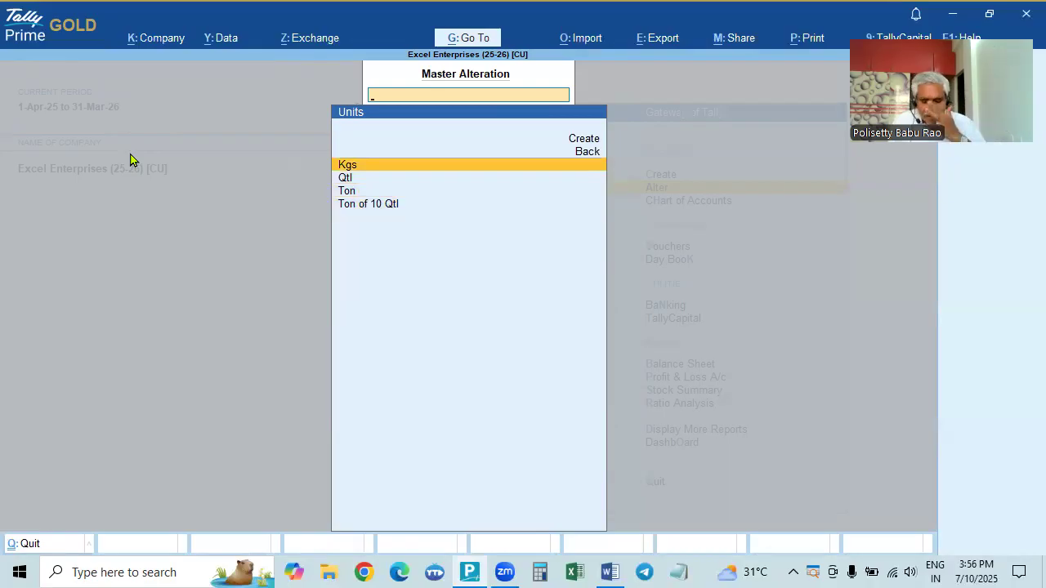
{"action": "key", "text": "Down"}
{"action": "key", "text": "Down"}
{"action": "key", "text": "Down"}
Leave the units list and open the Sugar stock item for alteration.
{"action": "key", "text": "Escape"}
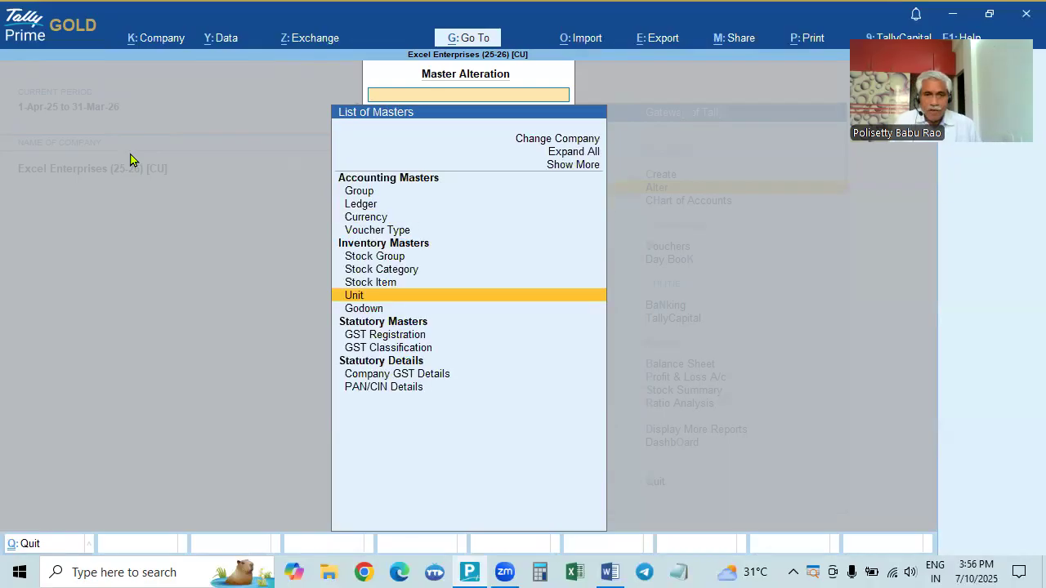
{"action": "key", "text": "Escape"}
{"action": "key", "text": "Down"}
{"action": "key", "text": "Down"}
{"action": "key", "text": "Up"}
{"action": "key", "text": "Up"}
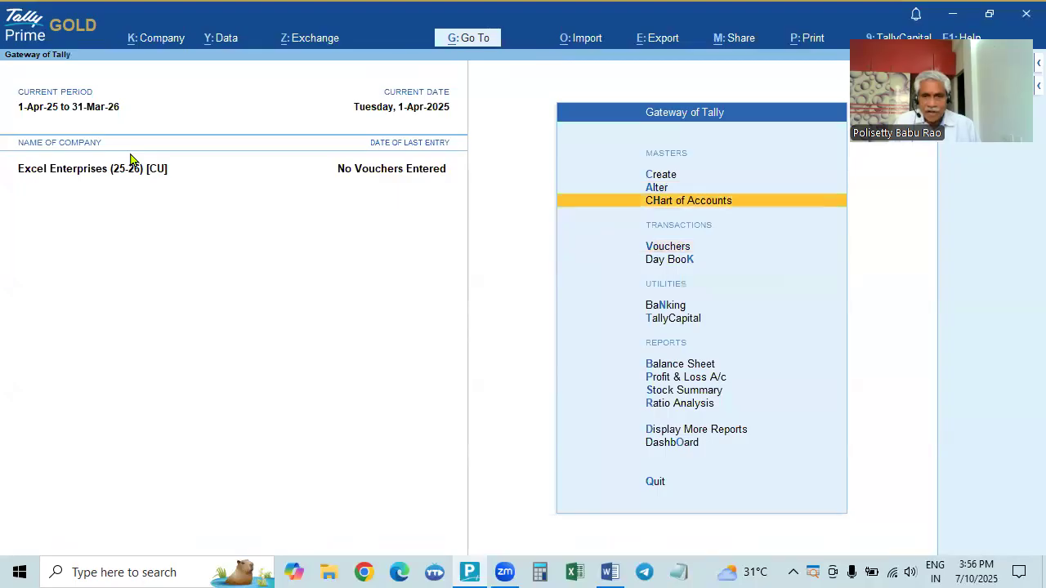
{"action": "key", "text": "Return"}
{"action": "key", "text": "Down"}
{"action": "key", "text": "Down"}
{"action": "key", "text": "Down"}
{"action": "key", "text": "Down"}
{"action": "key", "text": "Down"}
{"action": "key", "text": "Down"}
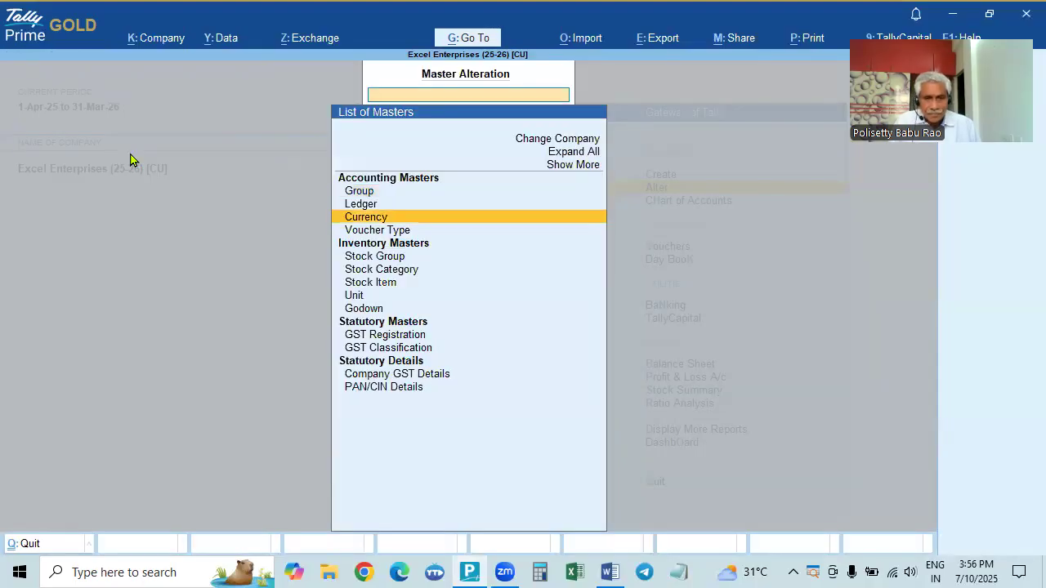
{"action": "key", "text": "Return"}
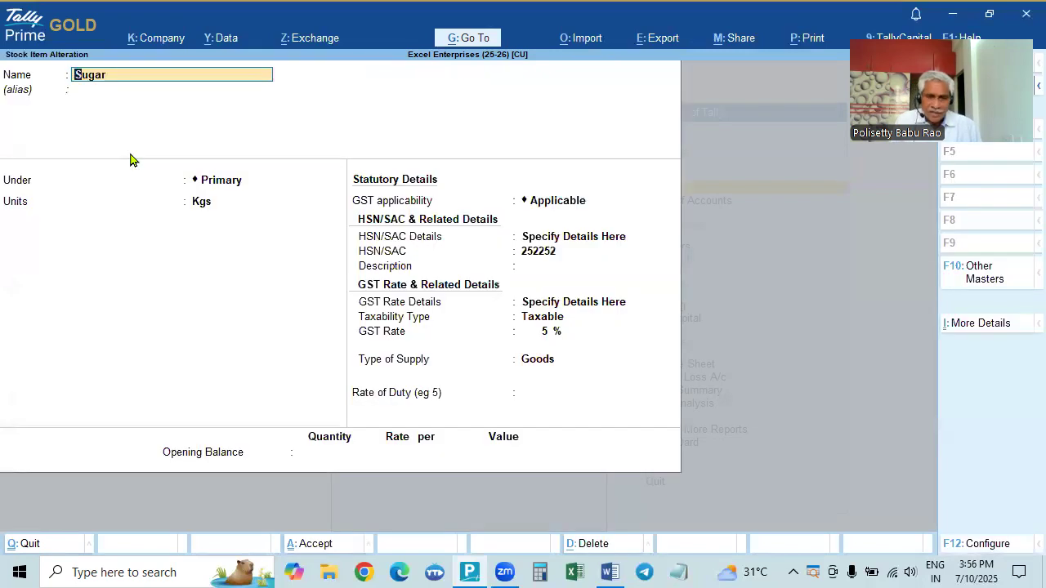
Review the units available for the Sugar item and keep Kgs as its main unit.
{"action": "key", "text": "BackSpace"}
{"action": "key", "text": "BackSpace"}
{"action": "key", "text": "Return"}
{"action": "key", "text": "Return"}
{"action": "key", "text": "Return"}
{"action": "key", "text": "Return"}
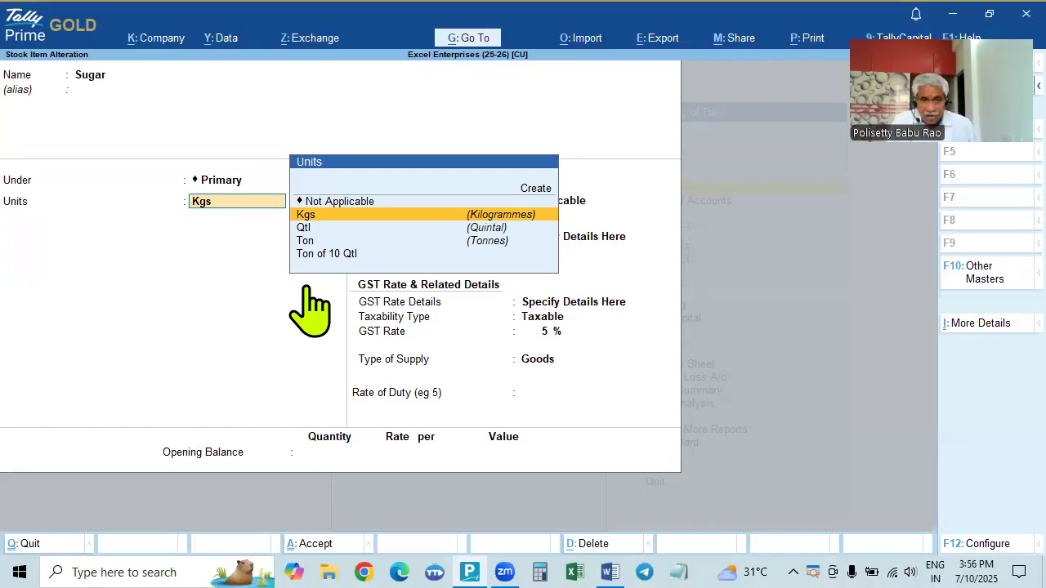
{"action": "key", "text": "Down"}
{"action": "key", "text": "Down"}
{"action": "key", "text": "Down"}
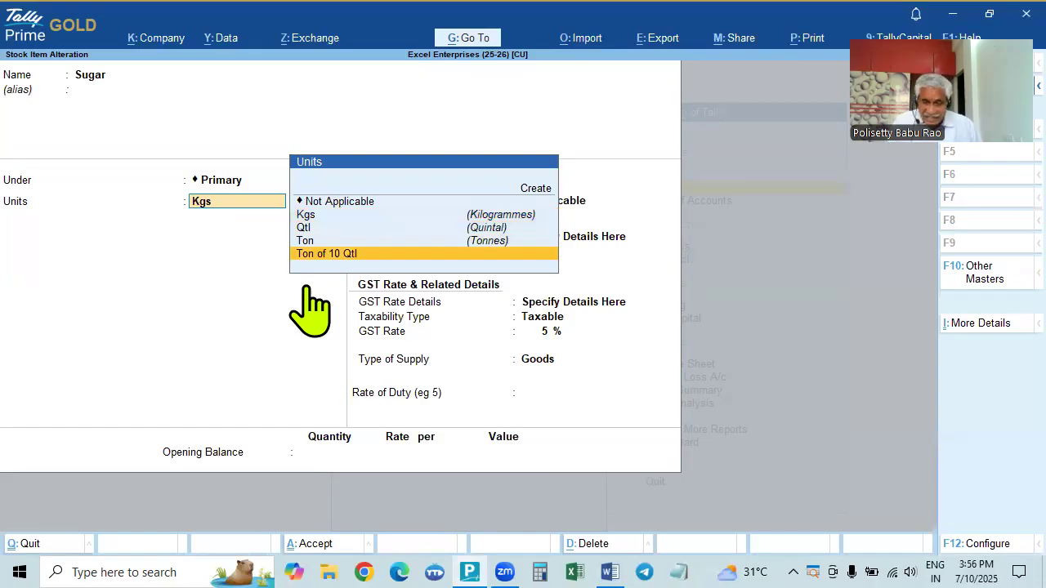
{"action": "key", "text": "Up"}
{"action": "key", "text": "Up"}
{"action": "key", "text": "Up"}
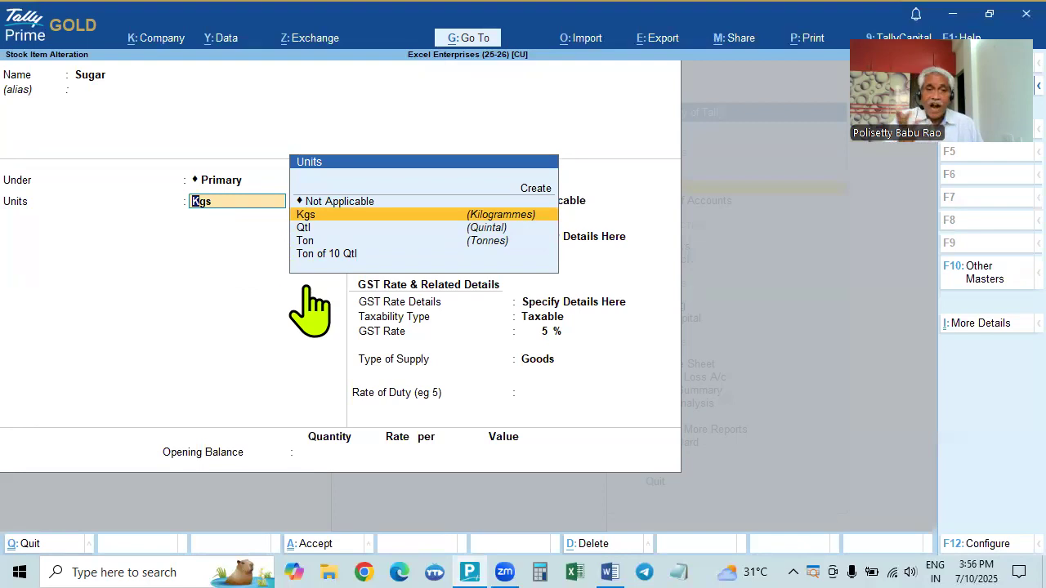
{"action": "key", "text": "Return"}
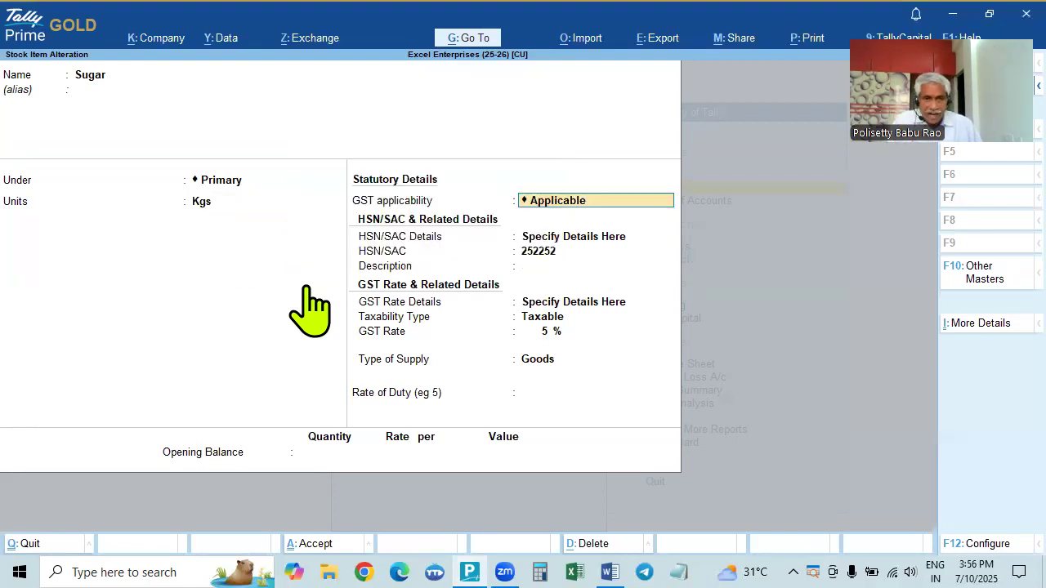
Enable Use Alternate Units in the stock item configuration and accept it.
{"action": "key", "text": "BackSpace"}
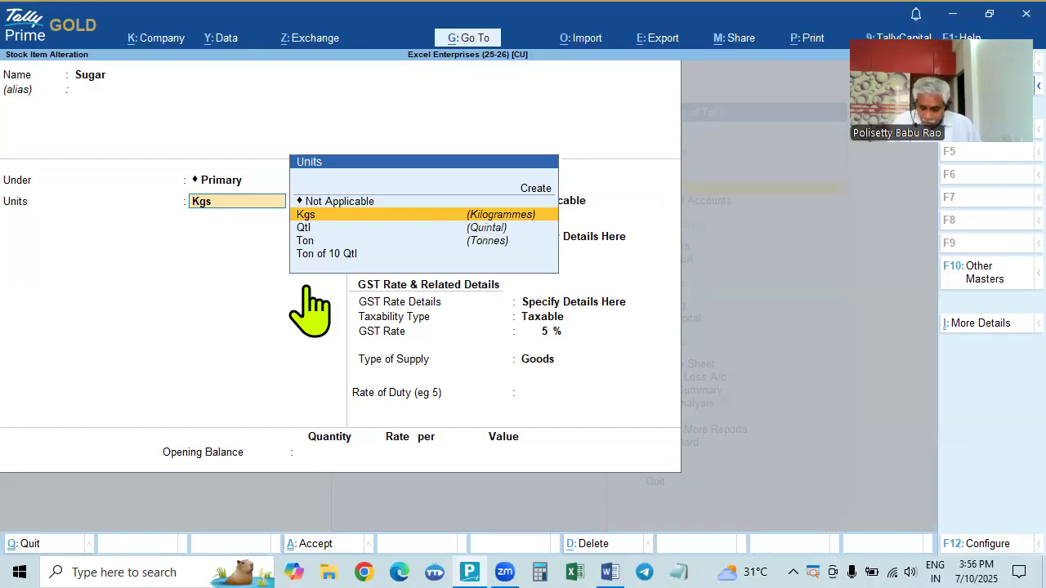
{"action": "key", "text": "F12"}
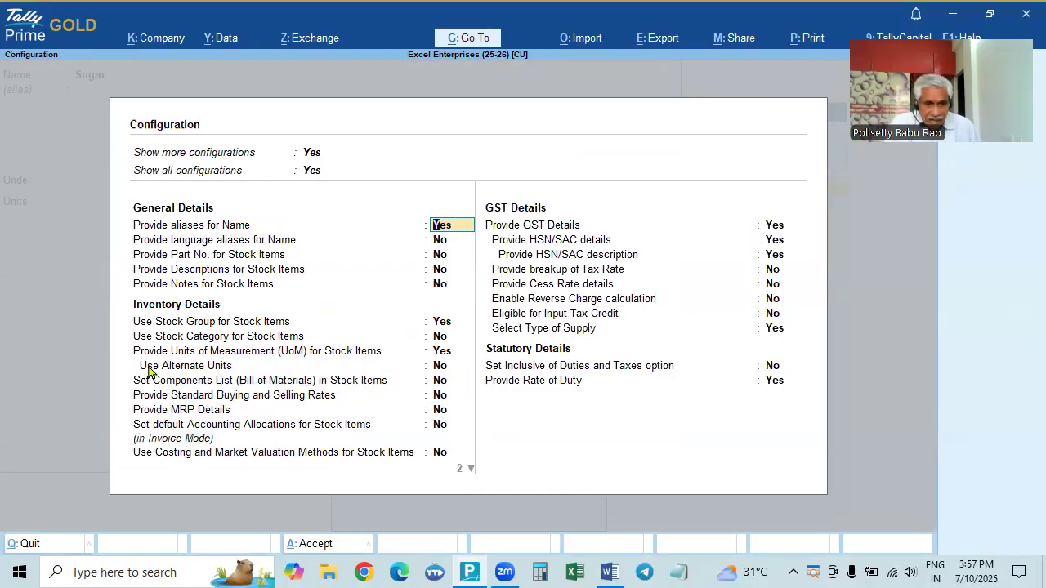
{"action": "left_click", "coordinate": [441, 369]}
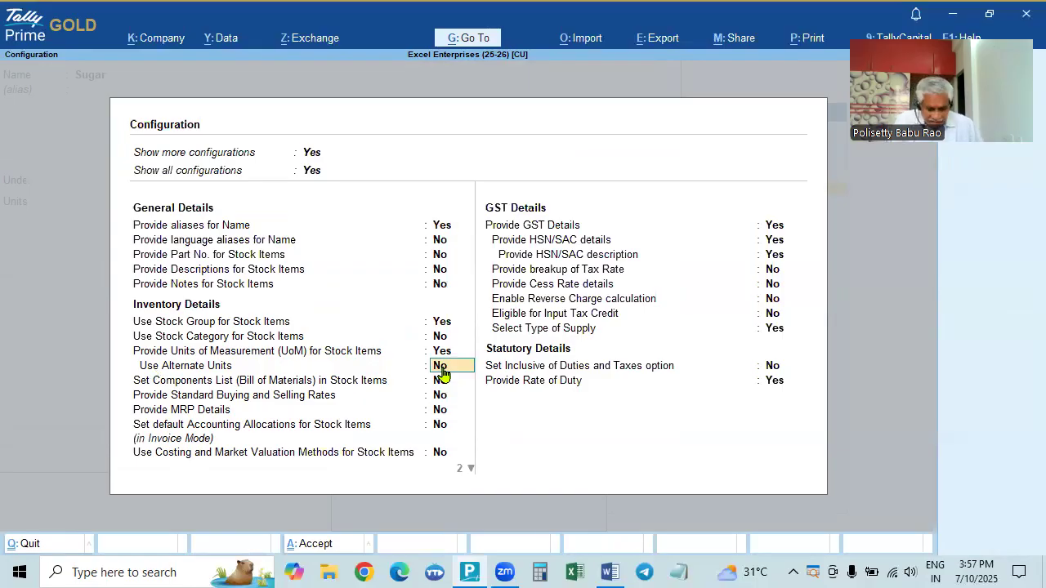
{"action": "key", "text": "y"}
{"action": "key", "text": "ctrl+a"}
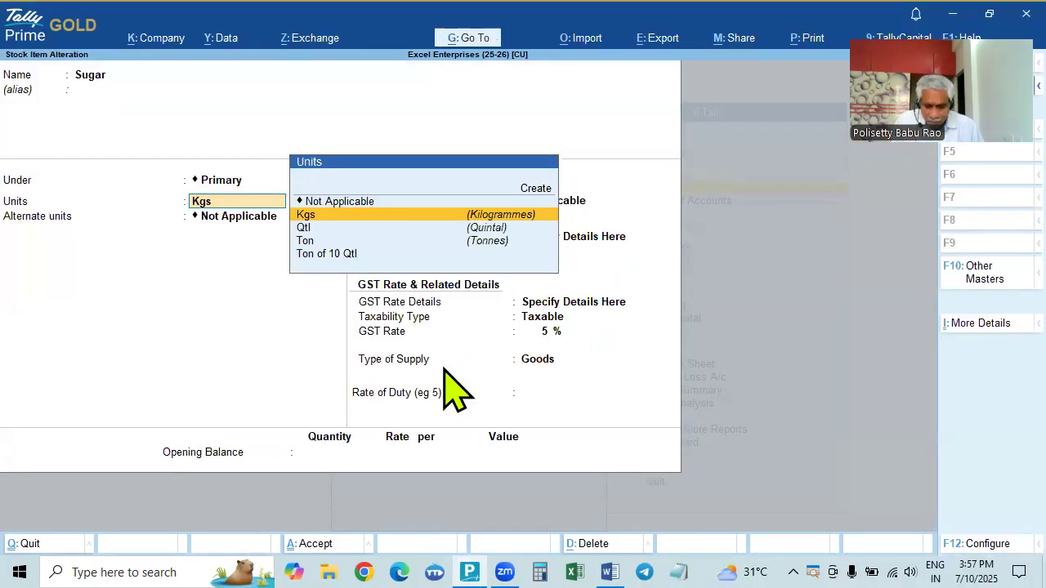
Keep Kgs as the main unit and set Sugar's alternate unit to Ton of 10 Qtl.
{"action": "key", "text": "Return"}
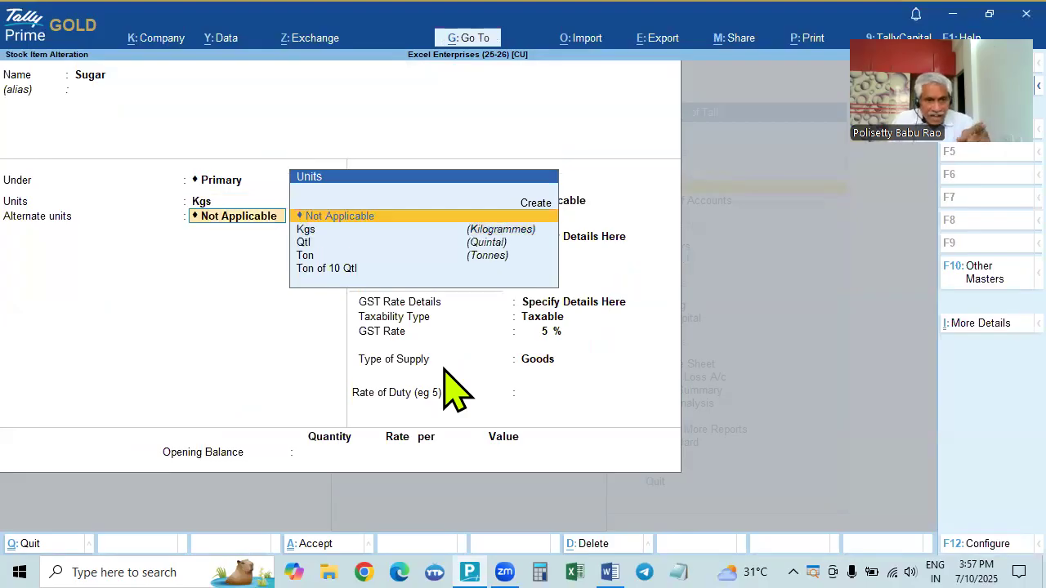
{"action": "key", "text": "Down"}
{"action": "key", "text": "Down"}
{"action": "key", "text": "Down"}
{"action": "key", "text": "Down"}
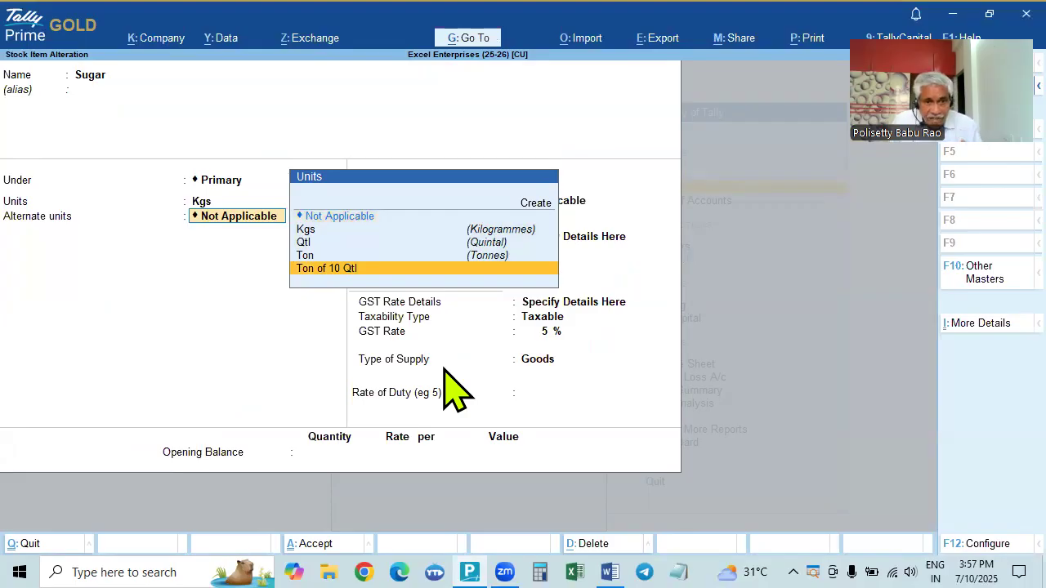
{"action": "key", "text": "Return"}
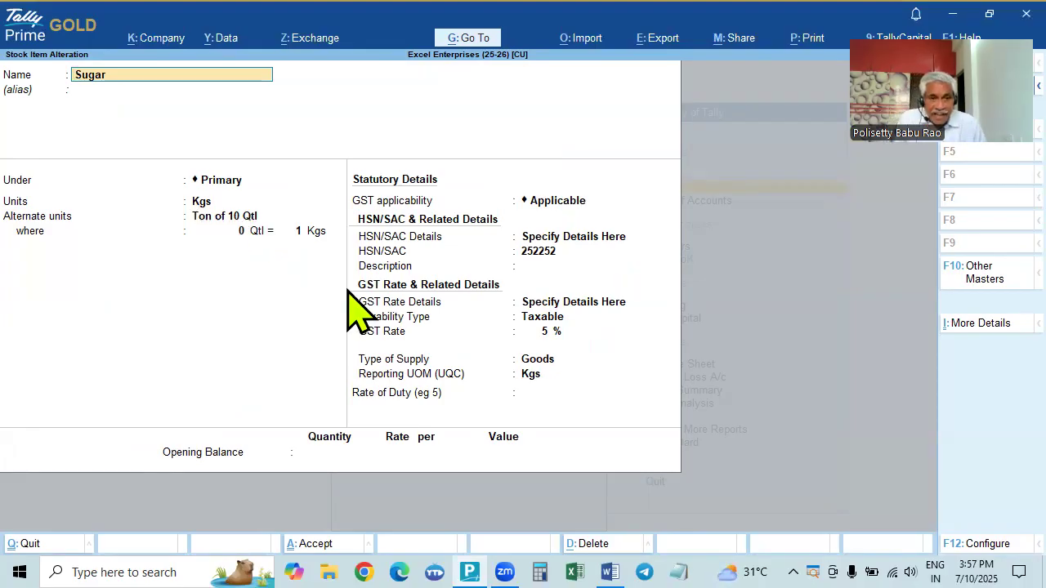
Set Sugar's alternate unit conversion to 1 Qtl = 100 Kgs and save the stock item.
{"action": "left_click", "coordinate": [249, 216]}
{"action": "key", "text": "Return"}
{"action": "key", "text": "Return"}
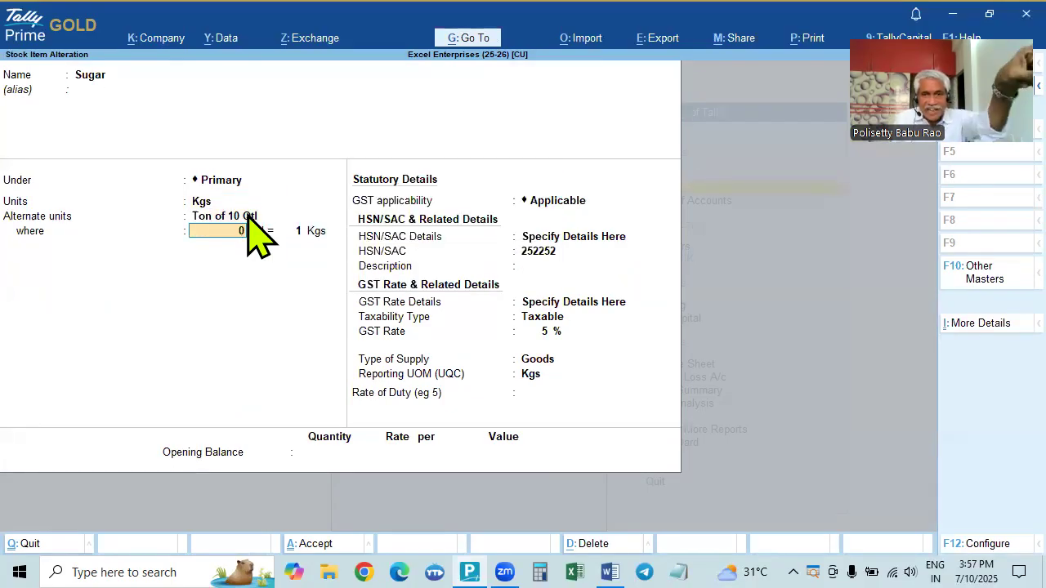
{"action": "type", "text": "1"}
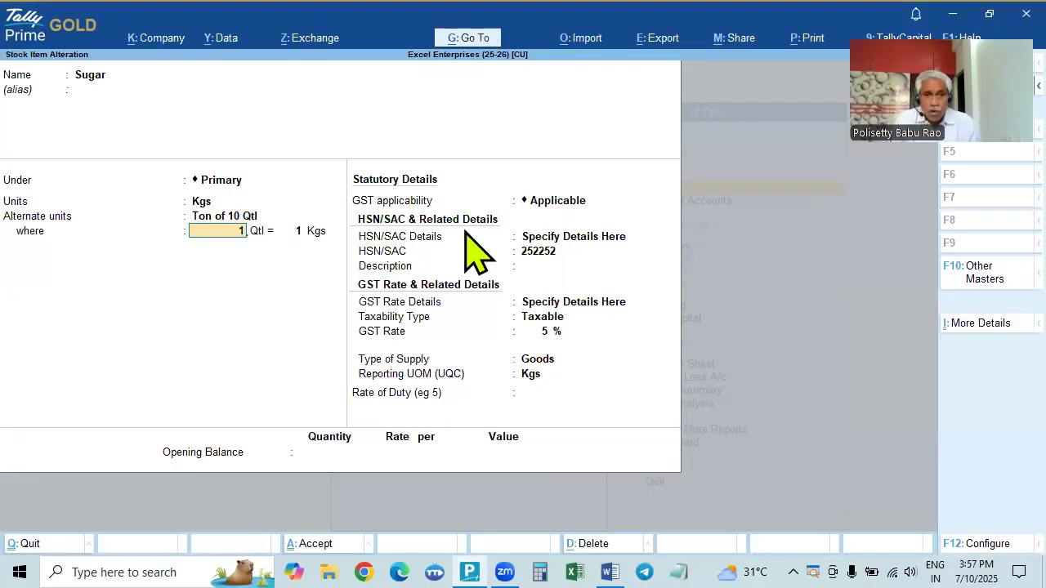
{"action": "key", "text": "Return"}
{"action": "type", "text": "100"}
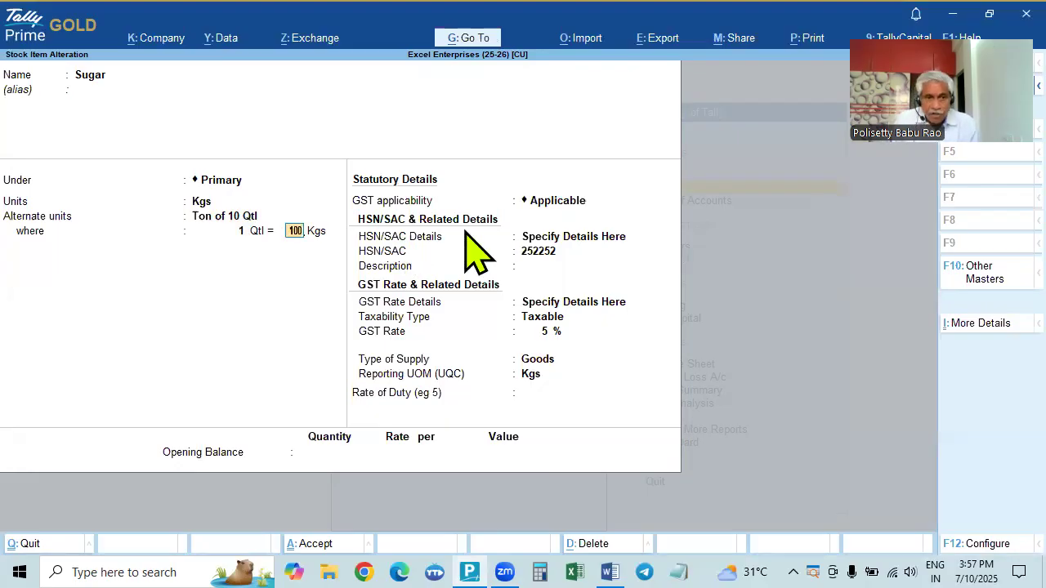
{"action": "key", "text": "Return"}
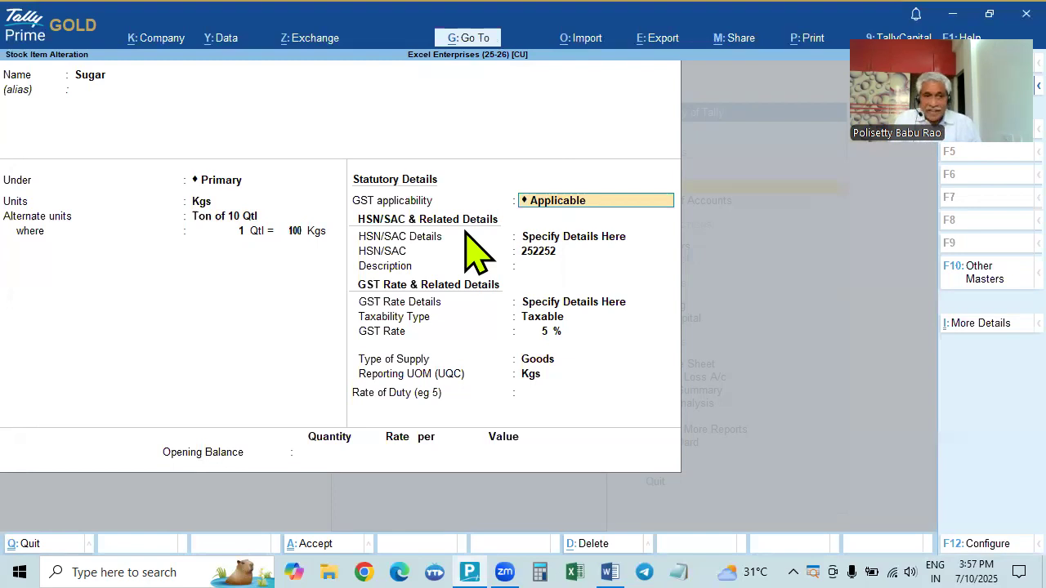
{"action": "key", "text": "ctrl+a"}
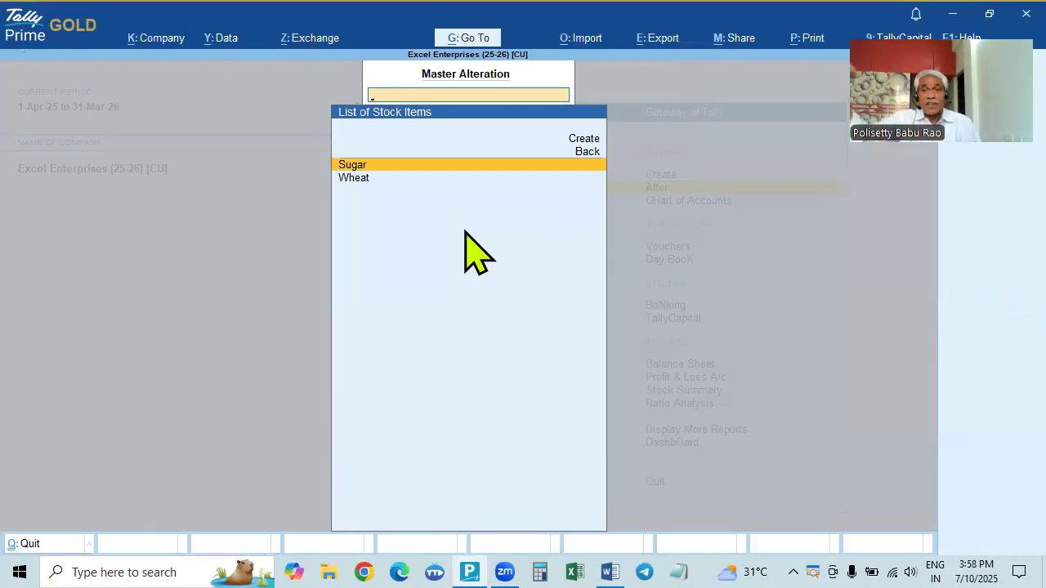
Leave the stock item list and switch to the Word document to review the Compound Units notes and problems.
{"action": "key", "text": "Escape"}
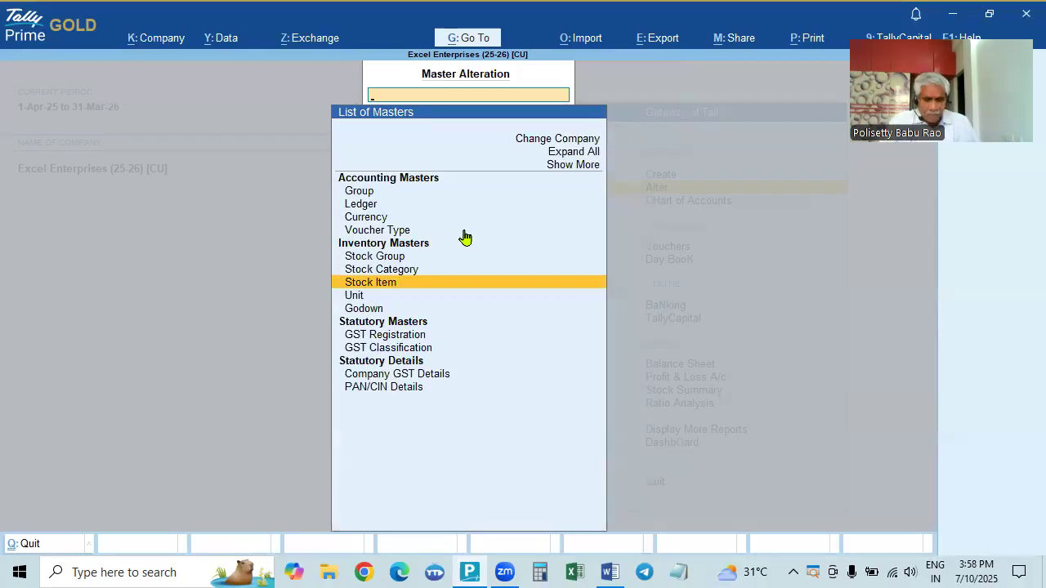
{"action": "key", "text": "alt+Tab"}
{"action": "scroll", "coordinate": [501, 427], "scroll_direction": "down", "scroll_amount": 1}
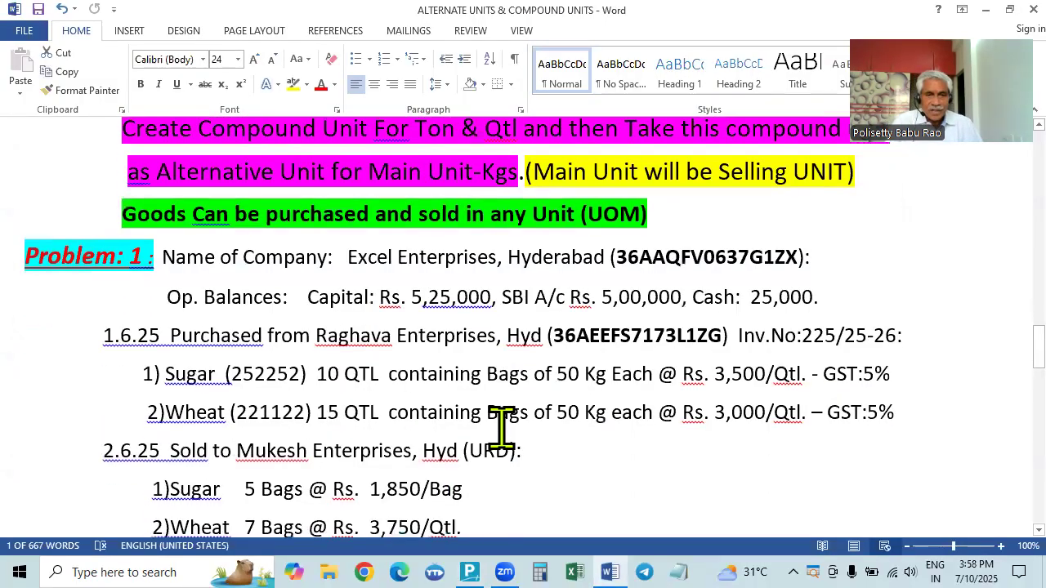
{"action": "scroll", "coordinate": [501, 427], "scroll_direction": "up", "scroll_amount": 3}
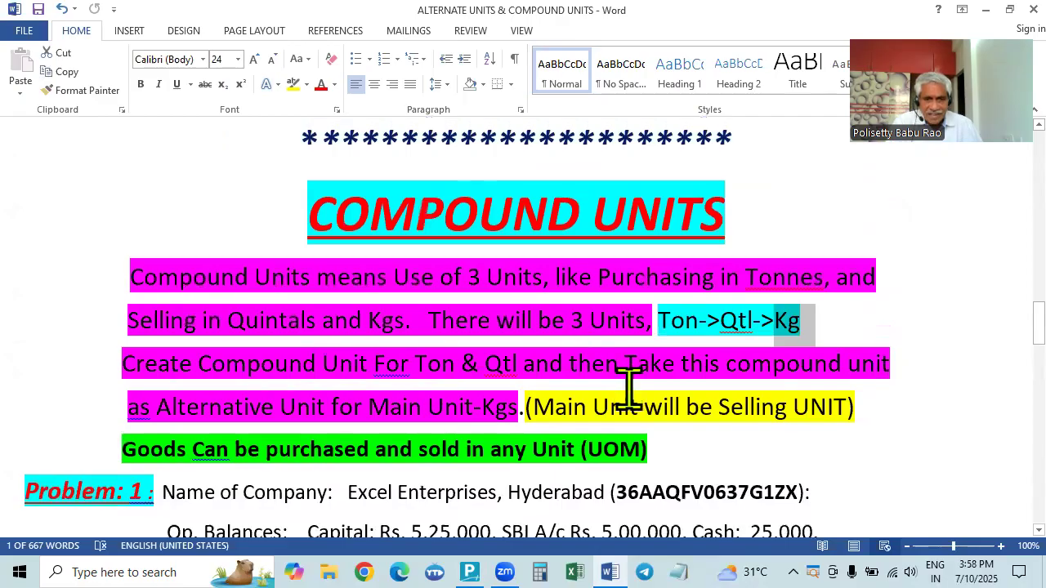
{"action": "scroll", "coordinate": [629, 388], "scroll_direction": "down", "scroll_amount": 4}
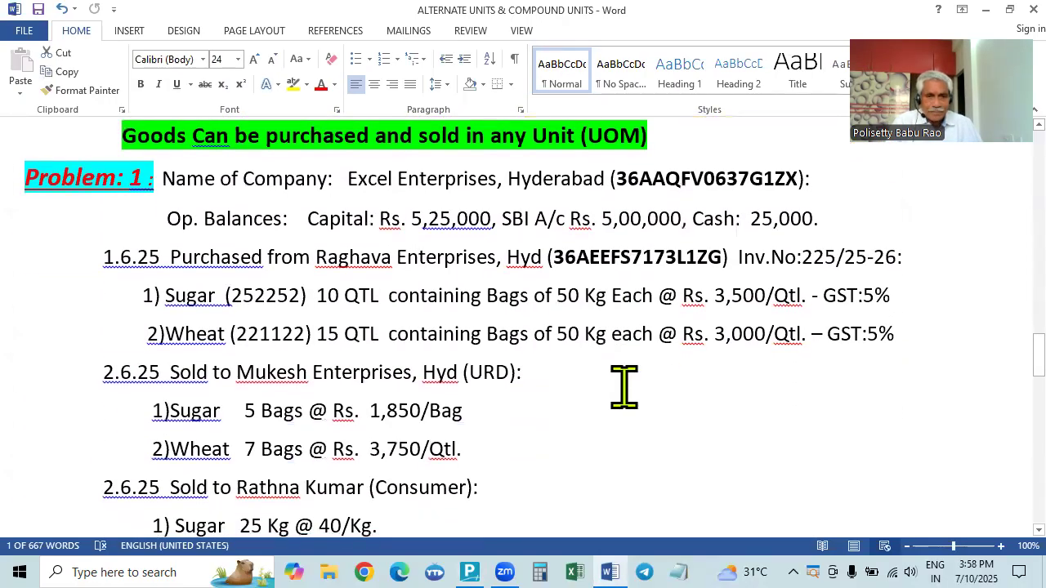
{"action": "scroll", "coordinate": [626, 387], "scroll_direction": "up", "scroll_amount": 3}
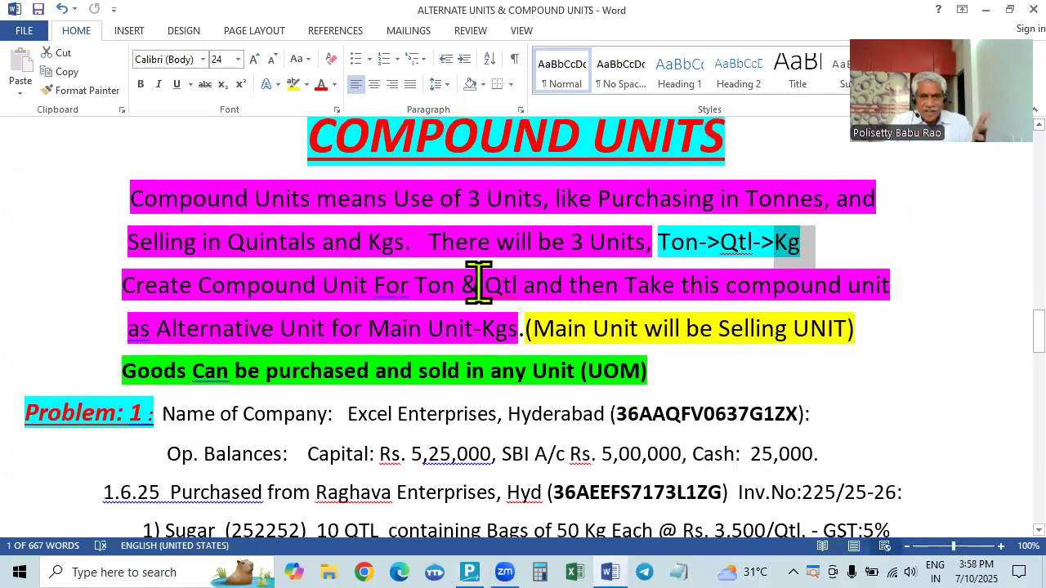
{"action": "scroll", "coordinate": [479, 284], "scroll_direction": "down", "scroll_amount": 15}
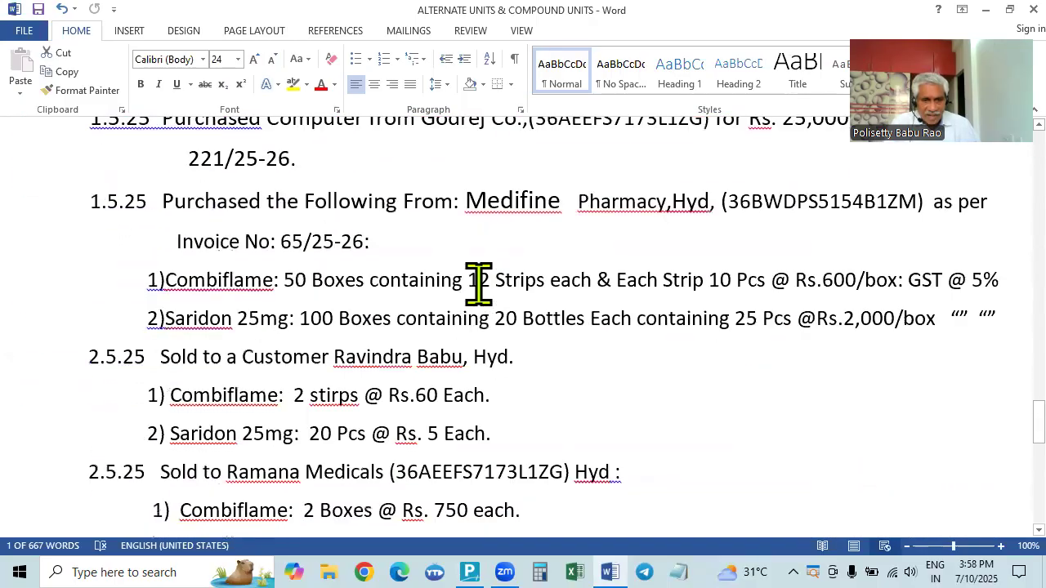
{"action": "scroll", "coordinate": [479, 284], "scroll_direction": "up", "scroll_amount": 15}
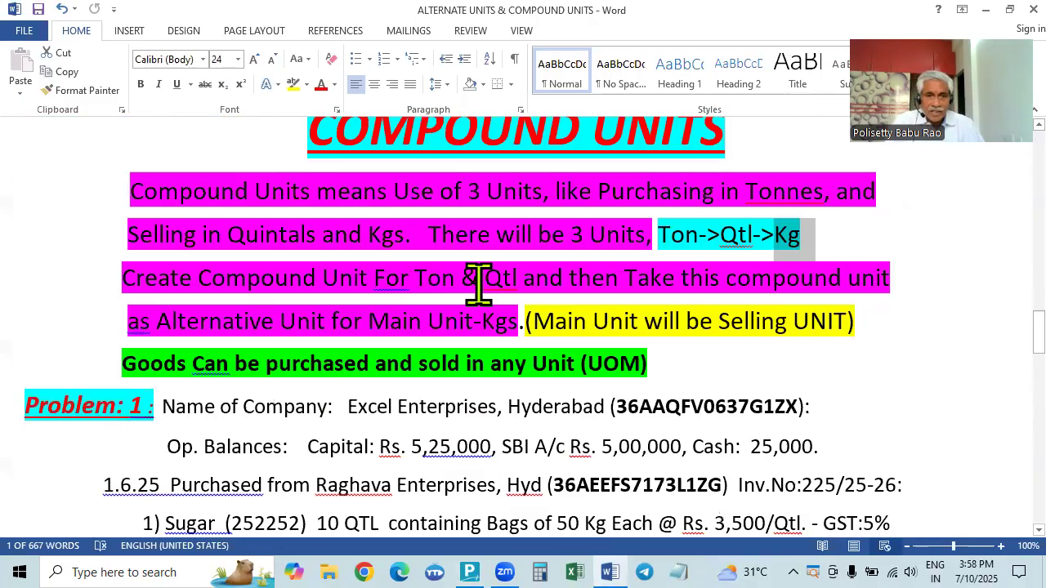
Look through the Alternative Units problems at the beginning of the document.
{"action": "scroll", "coordinate": [479, 284], "scroll_direction": "up", "scroll_amount": 20}
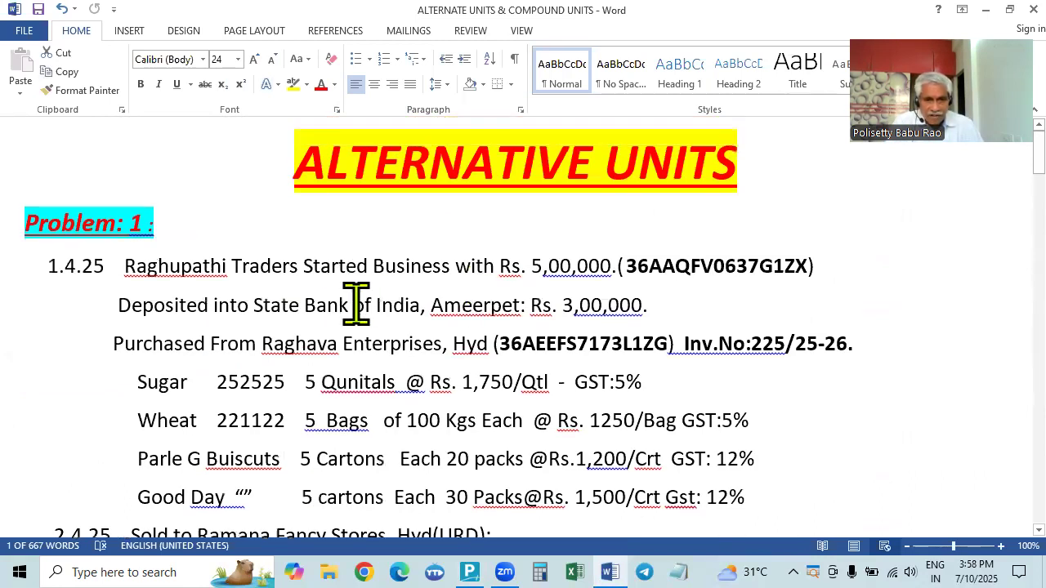
{"action": "scroll", "coordinate": [628, 303], "scroll_direction": "down", "scroll_amount": 4}
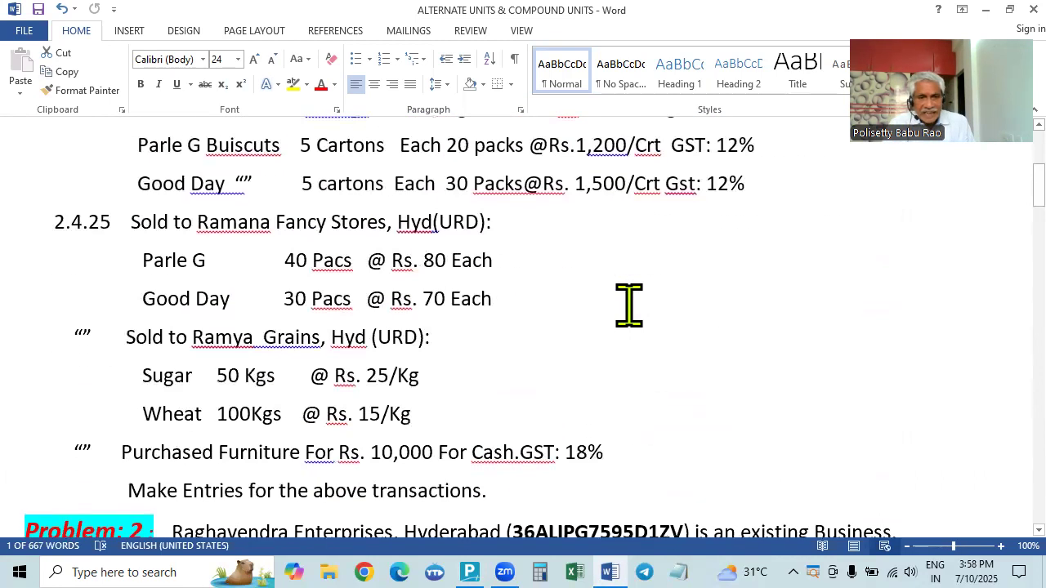
{"action": "scroll", "coordinate": [267, 368], "scroll_direction": "down", "scroll_amount": 2}
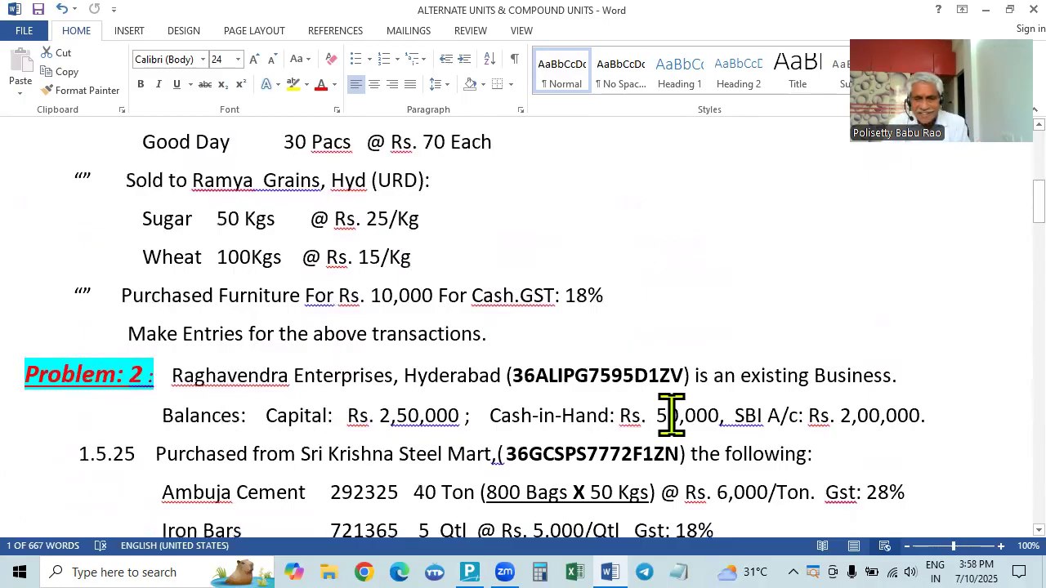
{"action": "scroll", "coordinate": [671, 415], "scroll_direction": "down", "scroll_amount": 7}
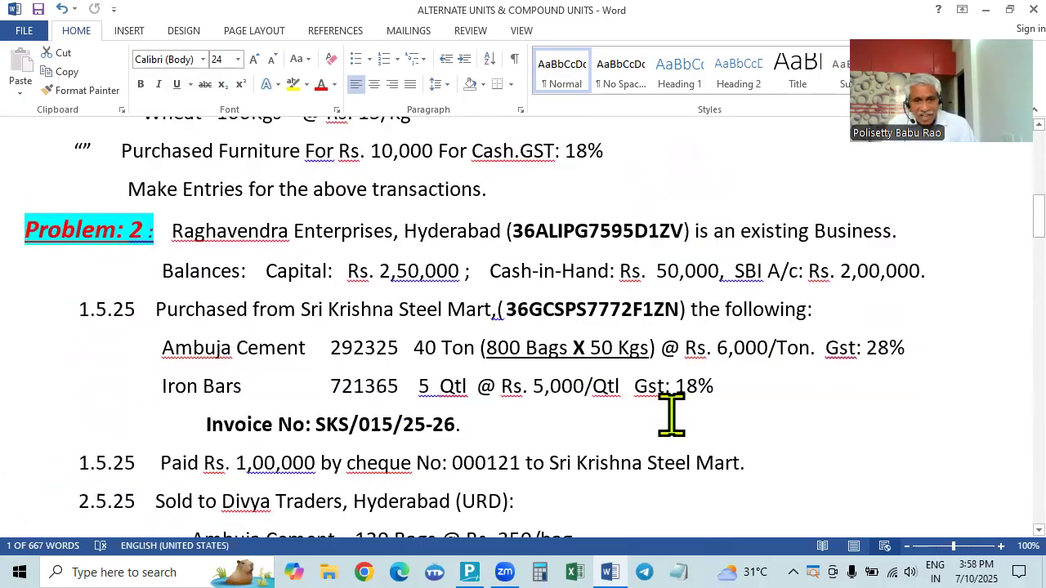
{"action": "scroll", "coordinate": [671, 415], "scroll_direction": "up", "scroll_amount": 6}
{"action": "scroll", "coordinate": [670, 415], "scroll_direction": "down", "scroll_amount": 3}
{"action": "scroll", "coordinate": [671, 415], "scroll_direction": "down", "scroll_amount": 9}
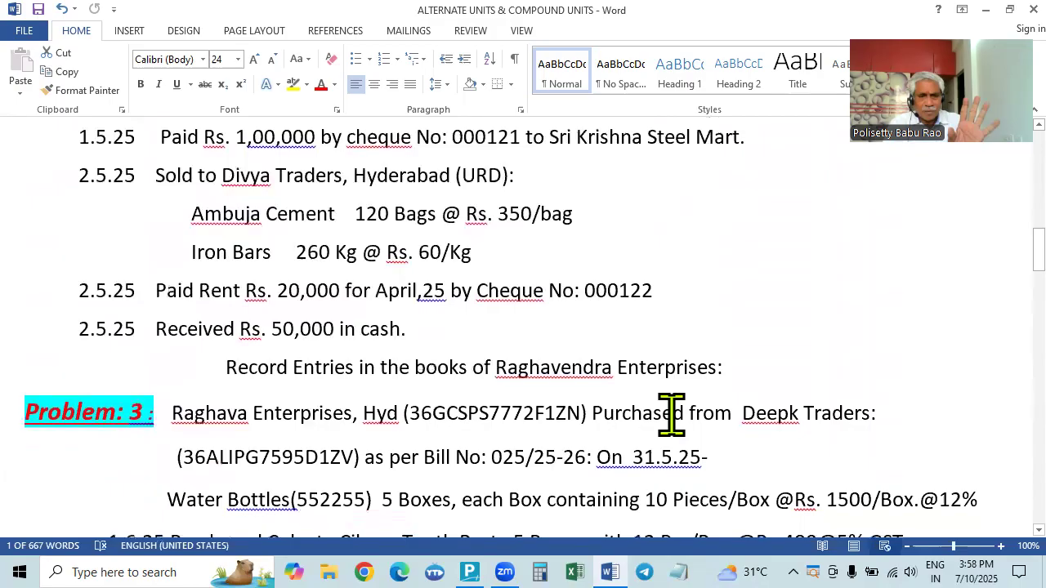
Examine the purchase and sale transactions of Problem 1 and the start of Problem 2 under Compound Units.
{"action": "scroll", "coordinate": [671, 416], "scroll_direction": "down", "scroll_amount": 5}
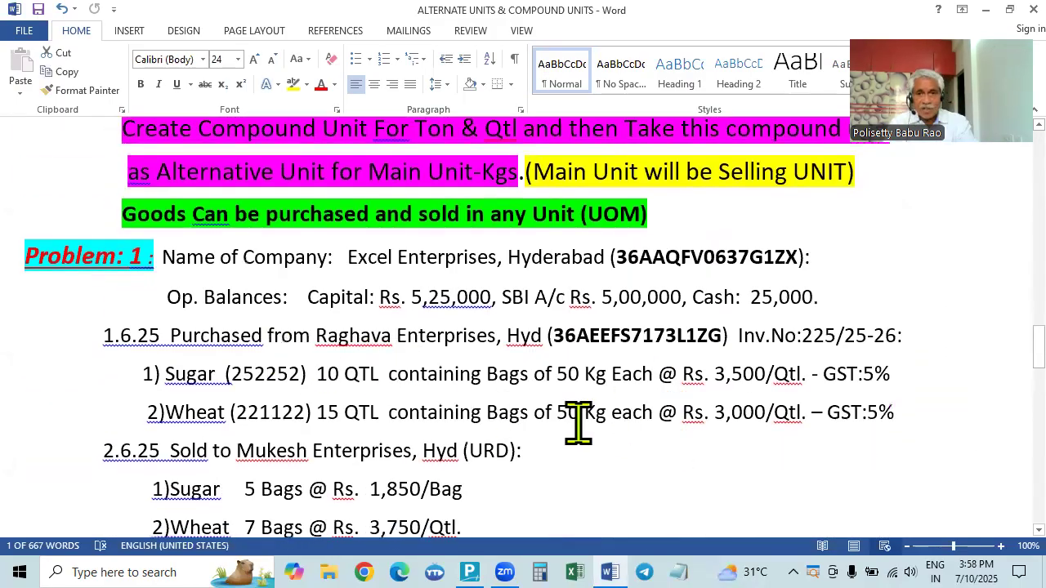
{"action": "scroll", "coordinate": [577, 423], "scroll_direction": "down", "scroll_amount": 5}
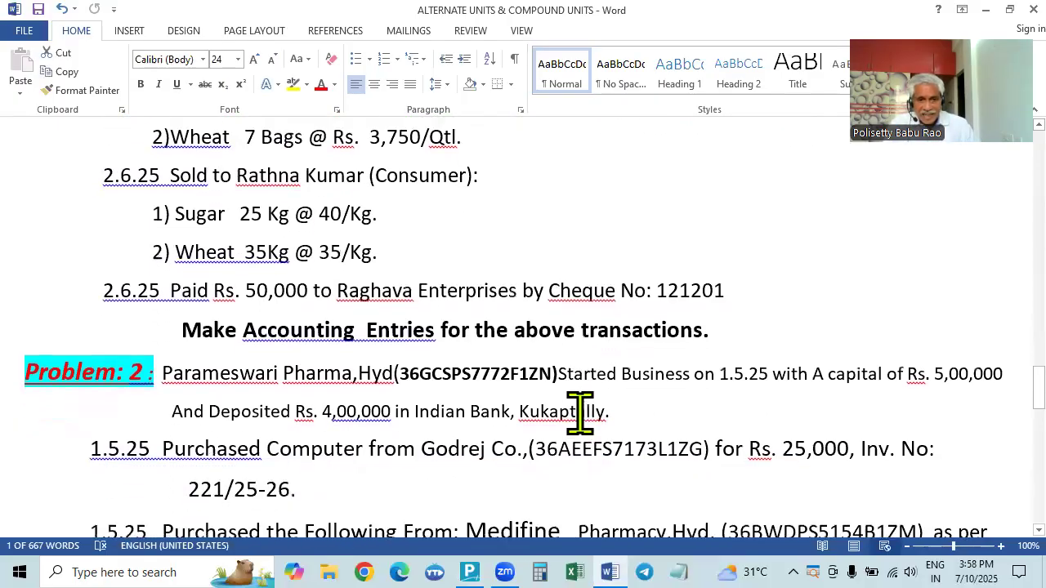
{"action": "scroll", "coordinate": [579, 414], "scroll_direction": "down", "scroll_amount": 2}
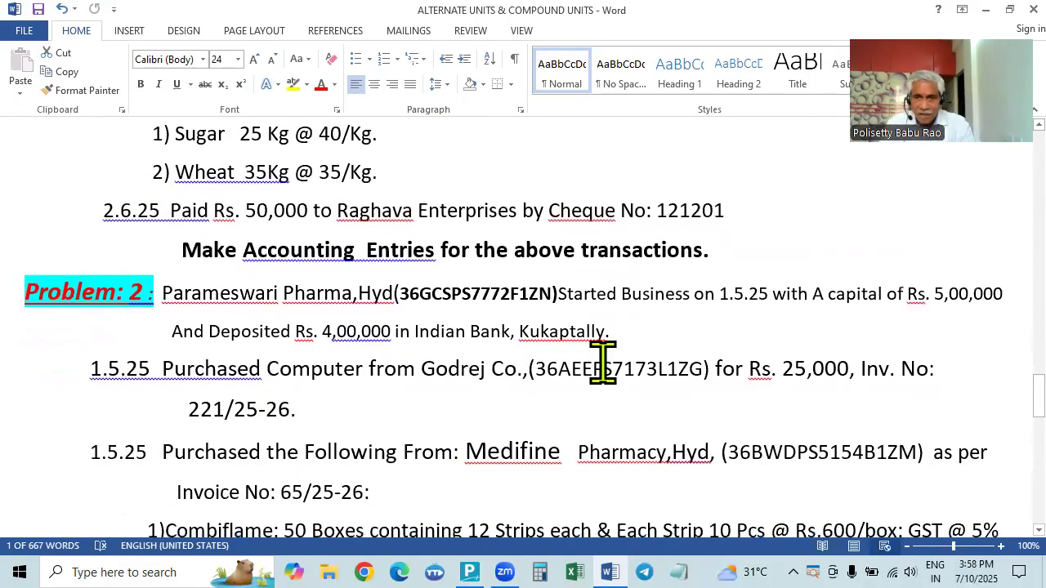
{"action": "scroll", "coordinate": [583, 363], "scroll_direction": "up", "scroll_amount": 5}
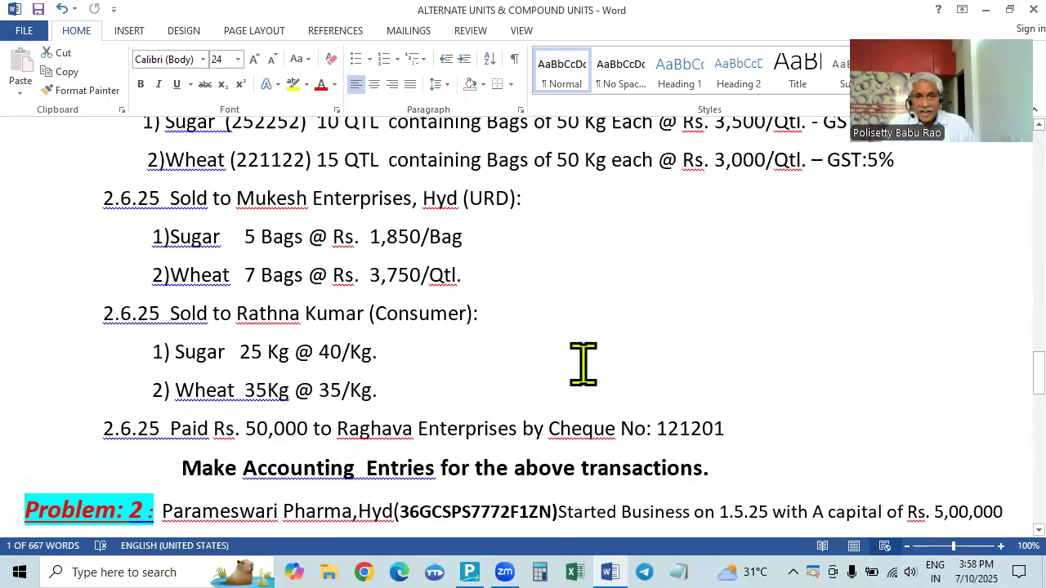
{"action": "scroll", "coordinate": [583, 364], "scroll_direction": "up", "scroll_amount": 1}
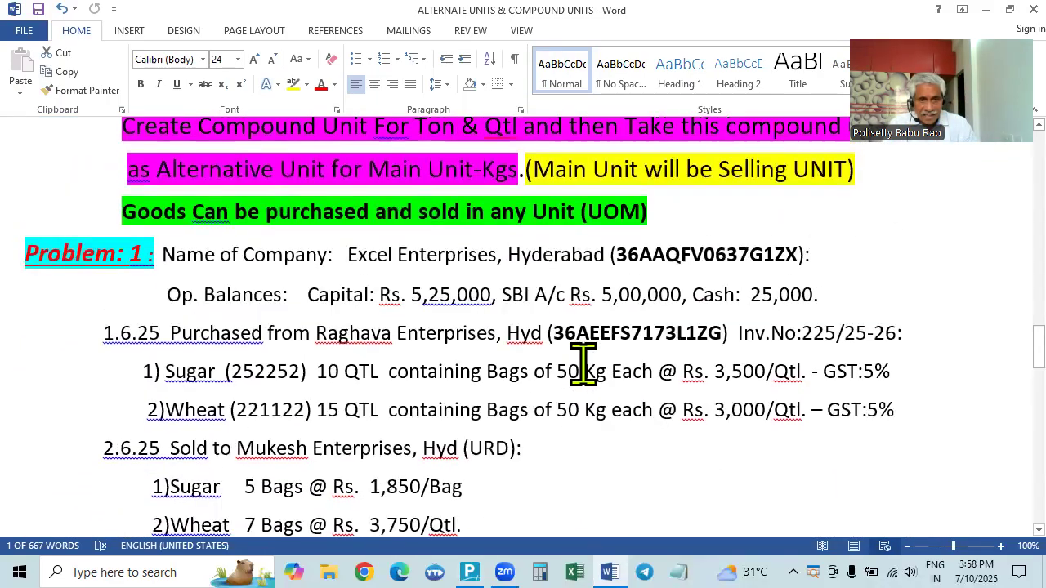
{"action": "scroll", "coordinate": [734, 321], "scroll_direction": "down", "scroll_amount": 1}
{"action": "scroll", "coordinate": [654, 319], "scroll_direction": "up", "scroll_amount": 1}
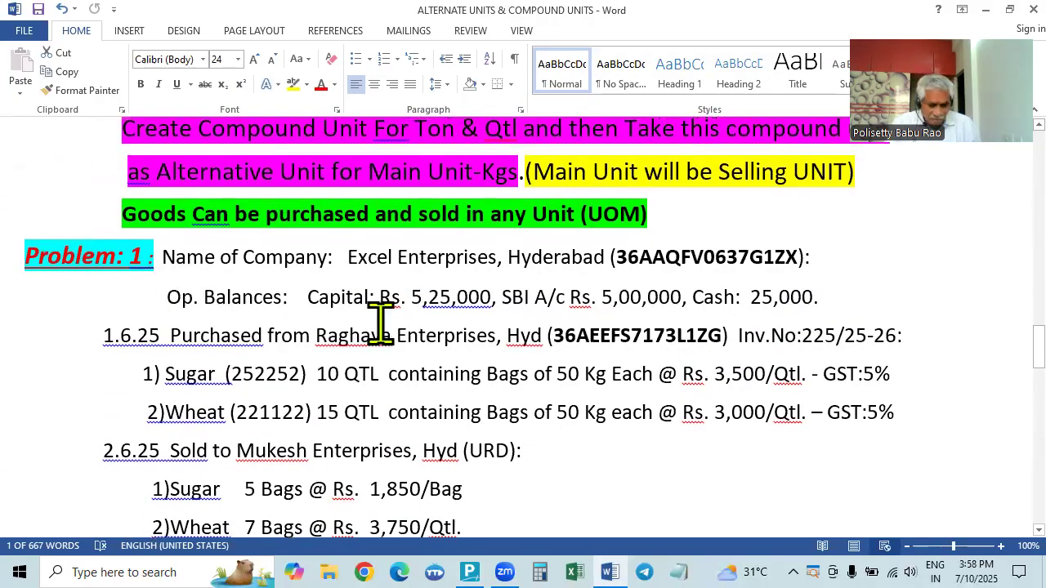
Switch back to TallyPrime, leave master alteration and select Create in the Gateway of Tally.
{"action": "key", "text": "alt+Tab"}
{"action": "key", "text": "Escape"}
{"action": "key", "text": "Up"}
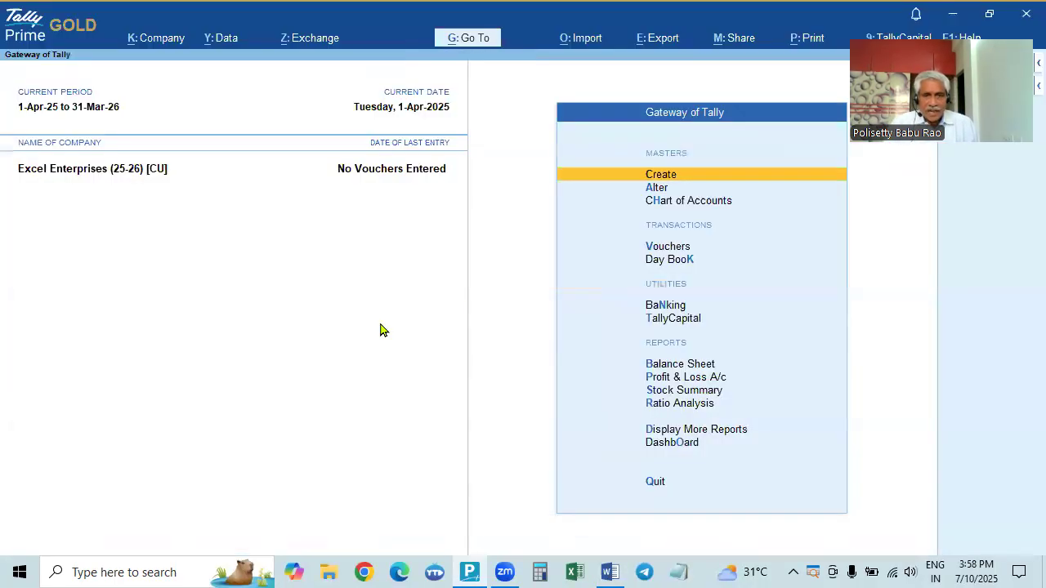
Review the company details and enabled features of Excel Enterprises against Problem 1, accepting both screens.
{"action": "key", "text": "alt+Tab"}
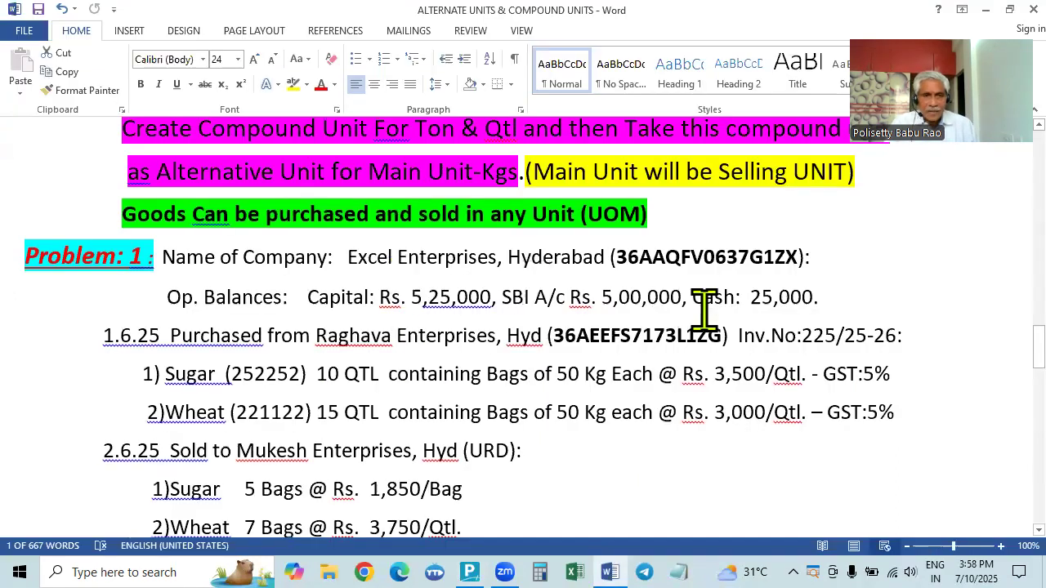
{"action": "key", "text": "alt+Tab"}
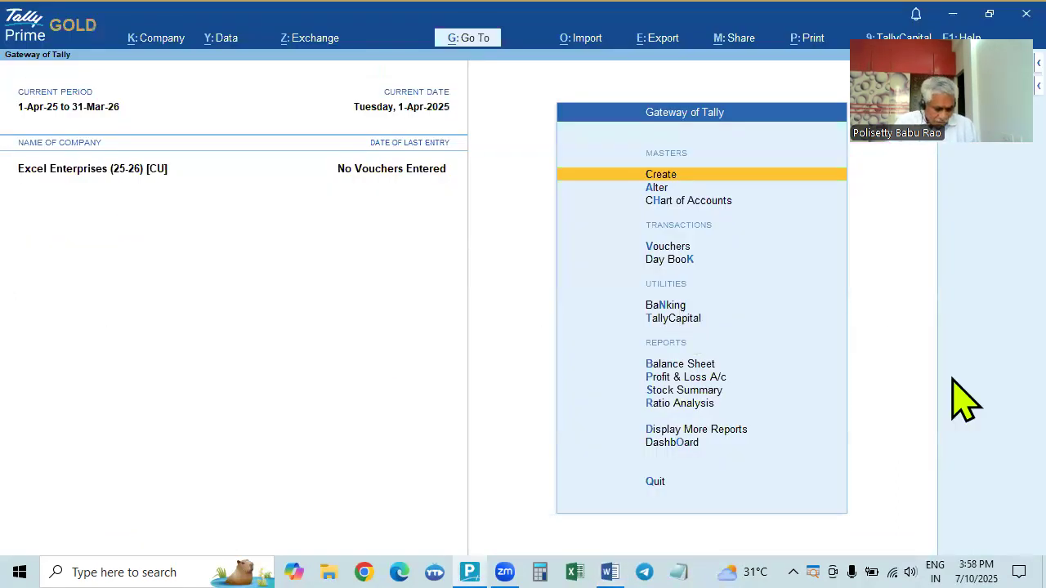
{"action": "key", "text": "alt+k"}
{"action": "key", "text": "Down"}
{"action": "key", "text": "Return"}
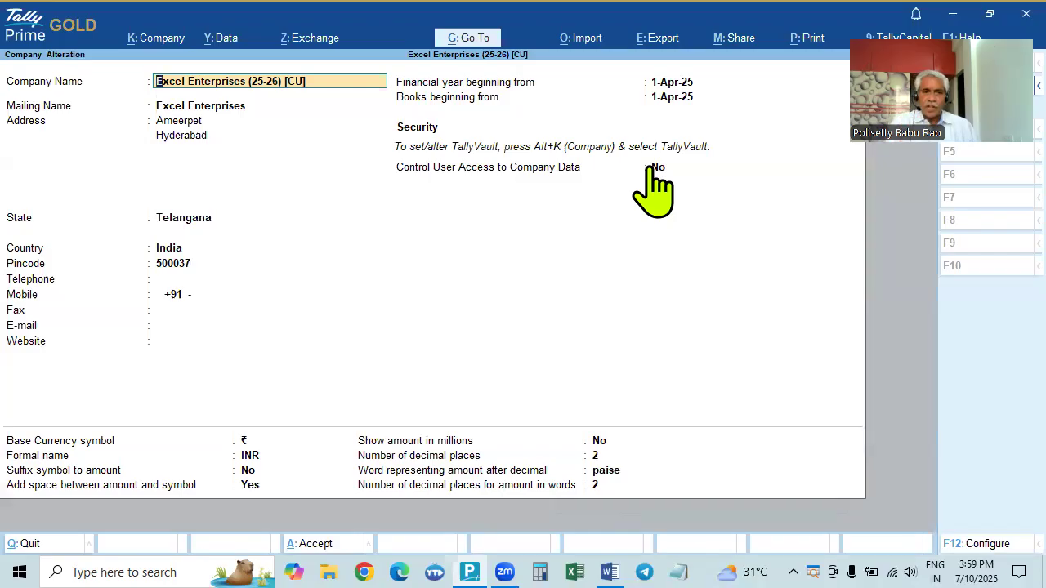
{"action": "key", "text": "ctrl+a"}
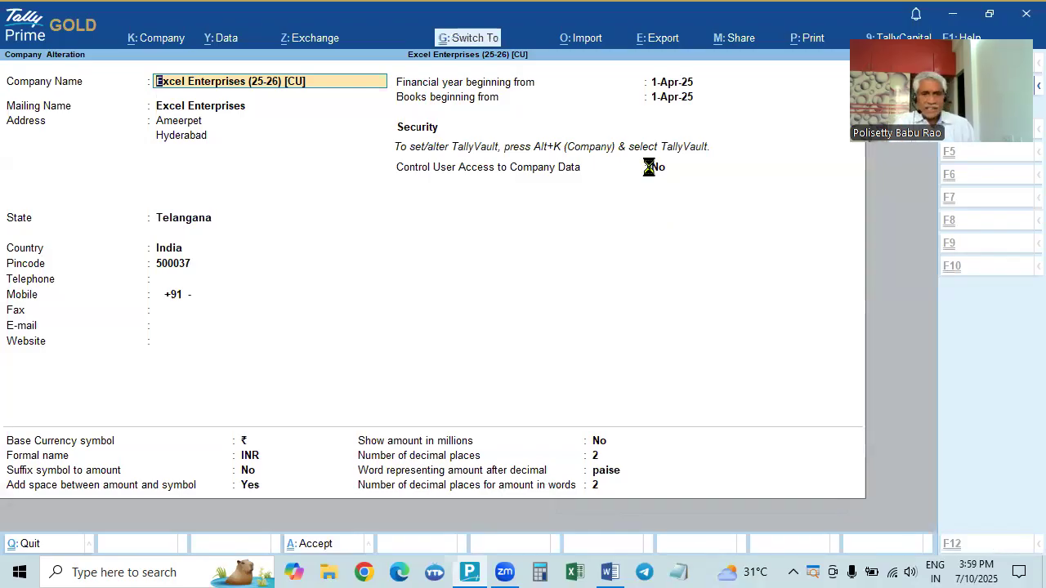
{"action": "key", "text": "F11"}
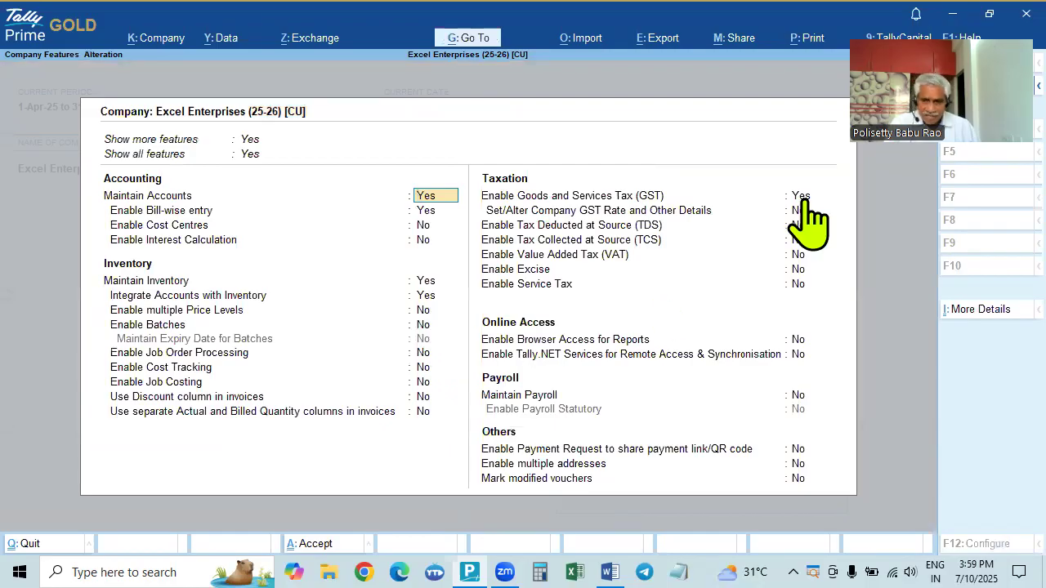
{"action": "key", "text": "ctrl+a"}
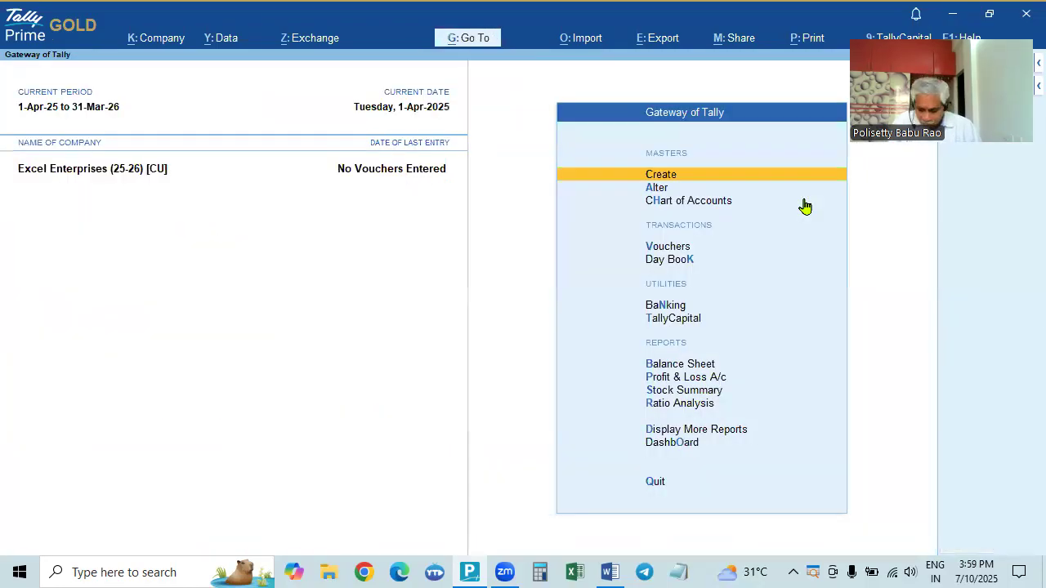
Consult the opening balances of Problem 1 in the Word document and return to TallyPrime.
{"action": "key", "text": "Down"}
{"action": "key", "text": "Down"}
{"action": "key", "text": "Down"}
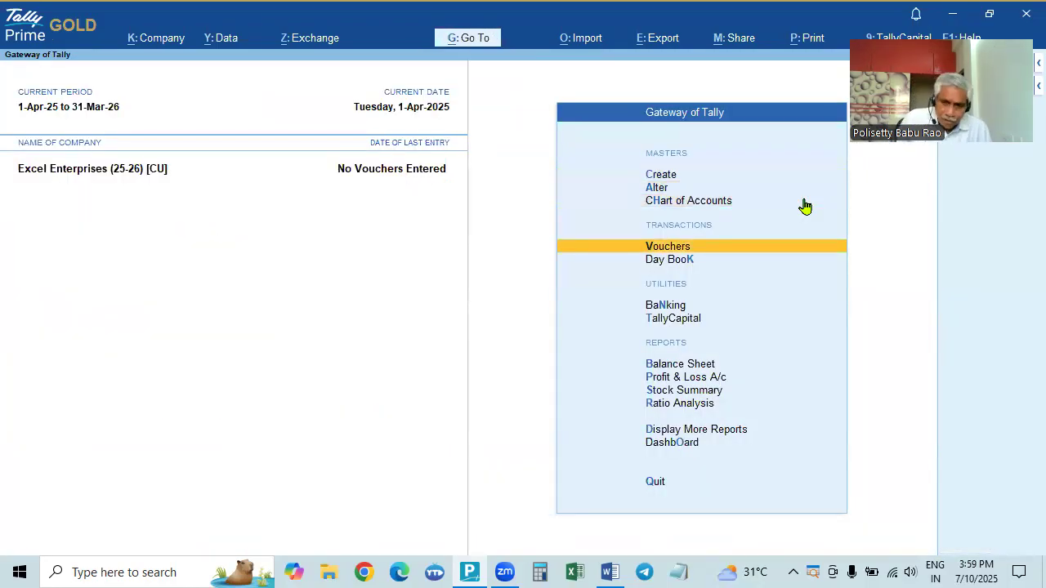
{"action": "key", "text": "alt+Tab"}
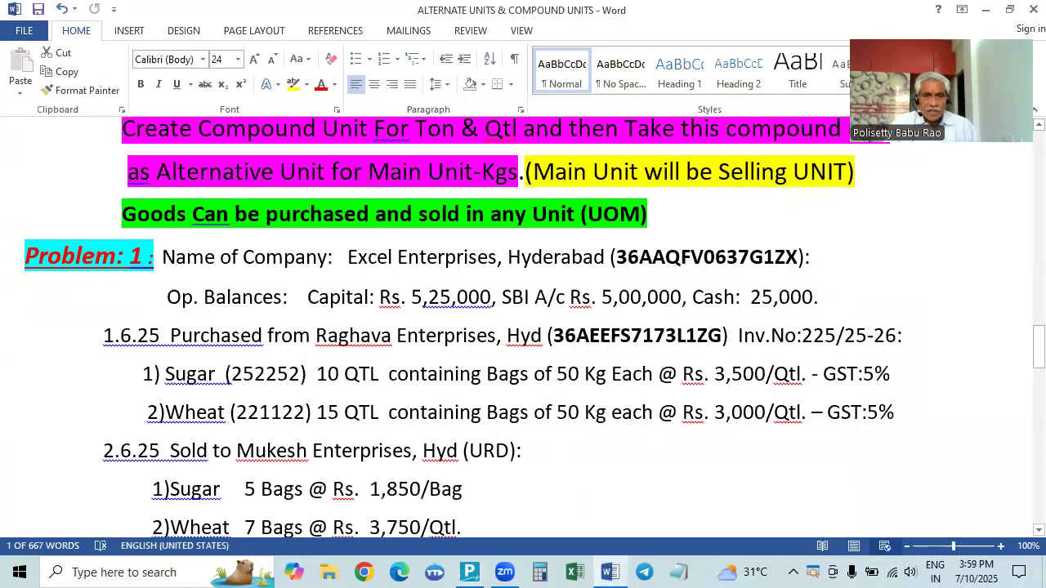
{"action": "key", "text": "alt+Tab"}
{"action": "key", "text": "alt+Tab"}
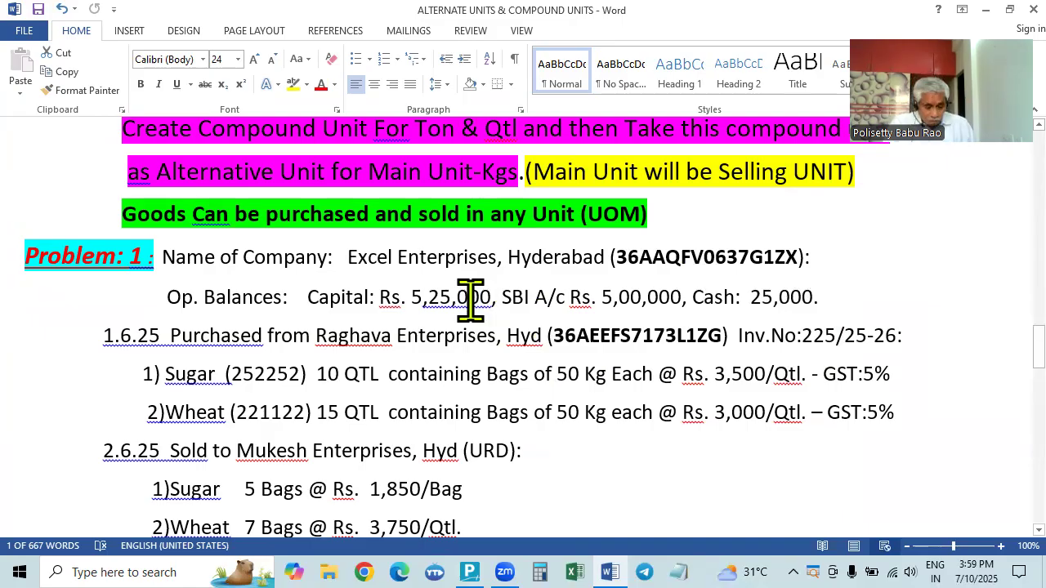
{"action": "key", "text": "alt+Tab"}
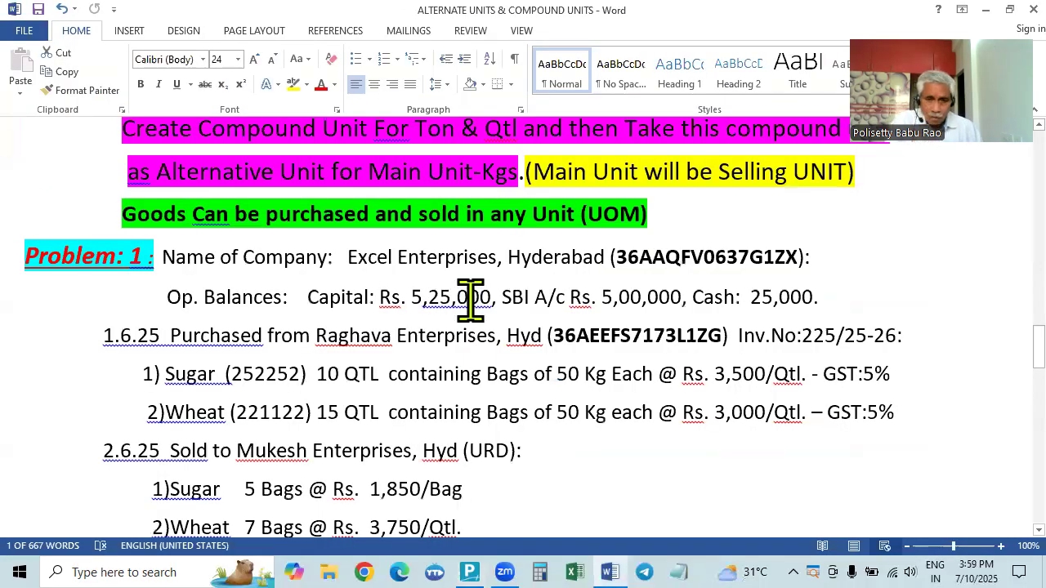
{"action": "key", "text": "alt+Tab"}
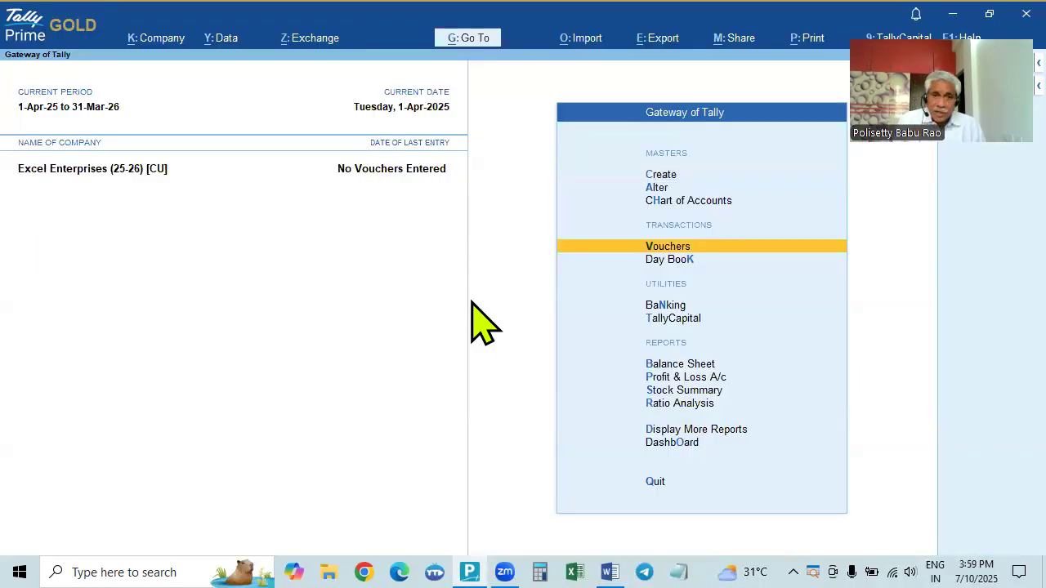
{"action": "key", "text": "Up"}
{"action": "key", "text": "Up"}
{"action": "key", "text": "Up"}
{"action": "key", "text": "Return"}
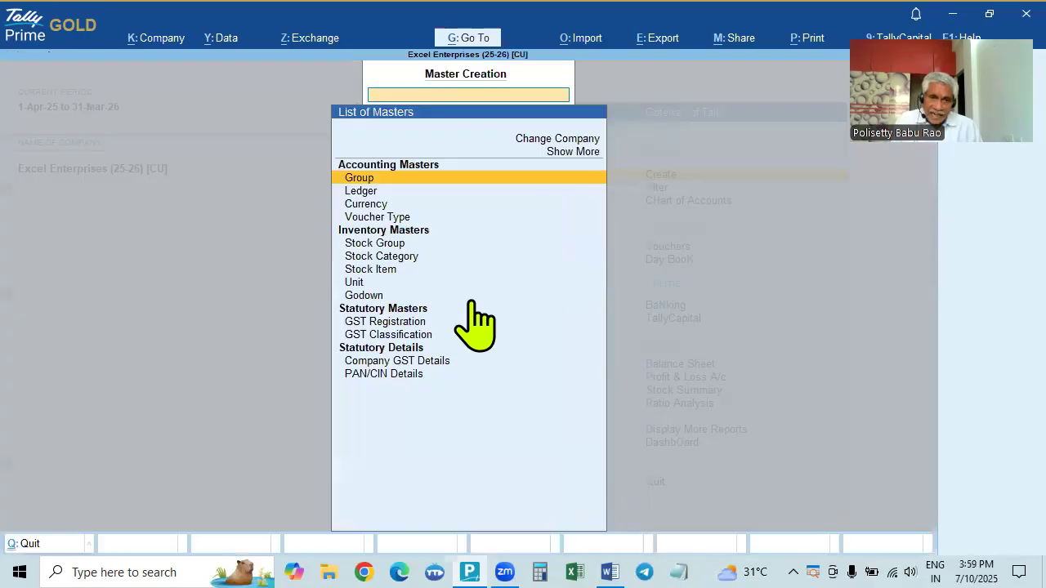
{"action": "key", "text": "Down"}
{"action": "key", "text": "Return"}
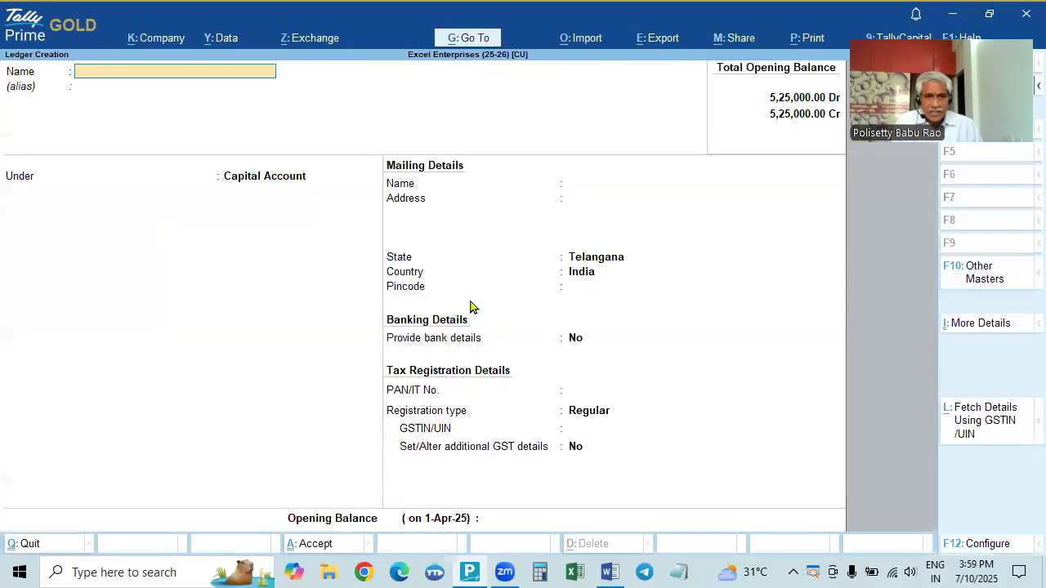
{"action": "type", "text": "CAPIYT"}
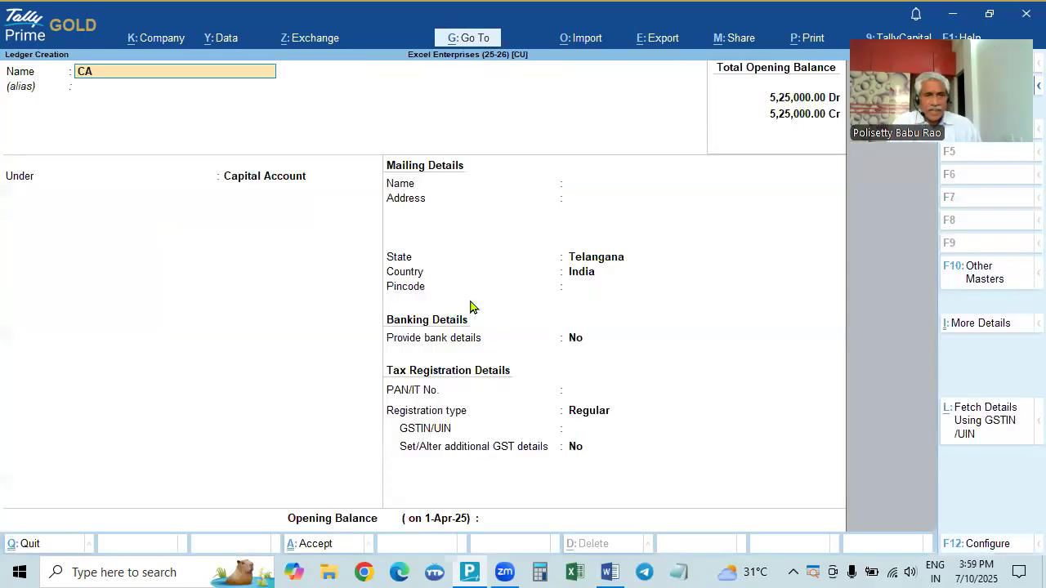
{"action": "key", "text": "BackSpace"}
{"action": "key", "text": "BackSpace"}
{"action": "type", "text": "TAL"}
{"action": "key", "text": "Return"}
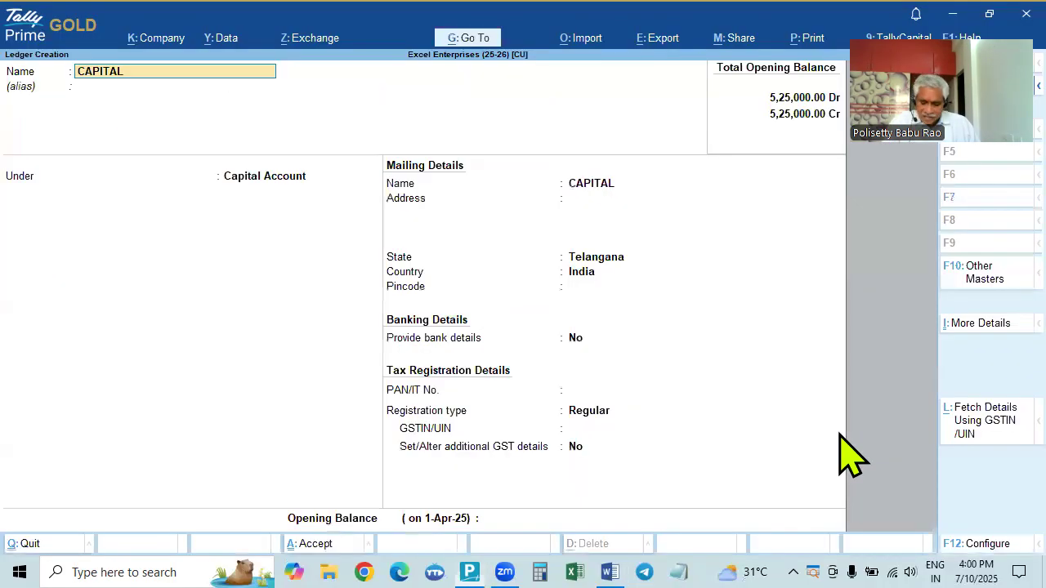
{"action": "key", "text": "BackSpace"}
{"action": "key", "text": "Escape"}
{"action": "key", "text": "Escape"}
Open the existing Capital ledger for alteration.
{"action": "key", "text": "Down"}
{"action": "key", "text": "Return"}
{"action": "key", "text": "Down"}
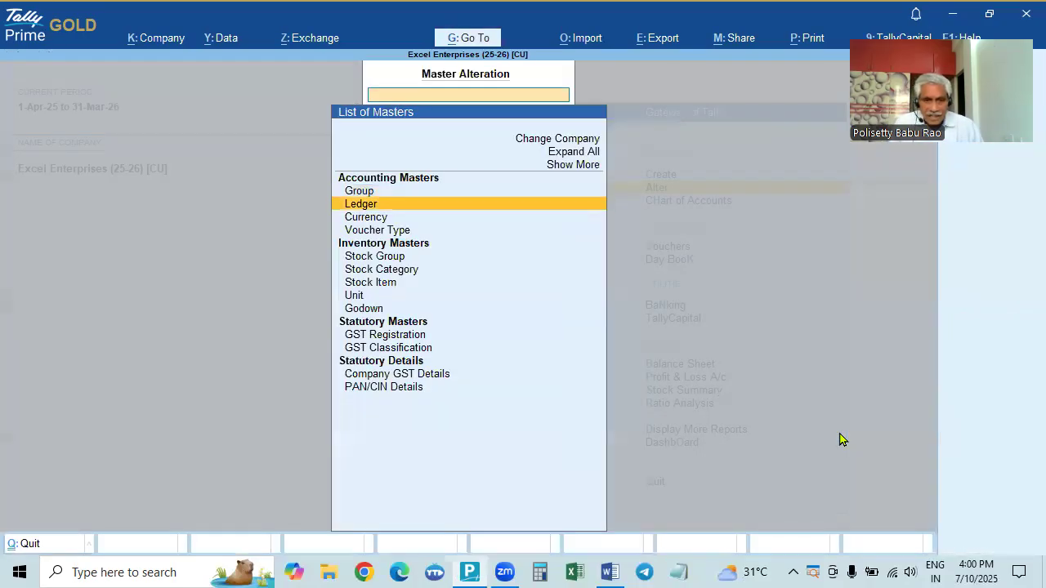
{"action": "key", "text": "Return"}
{"action": "key", "text": "Return"}
{"action": "key", "text": "Return"}
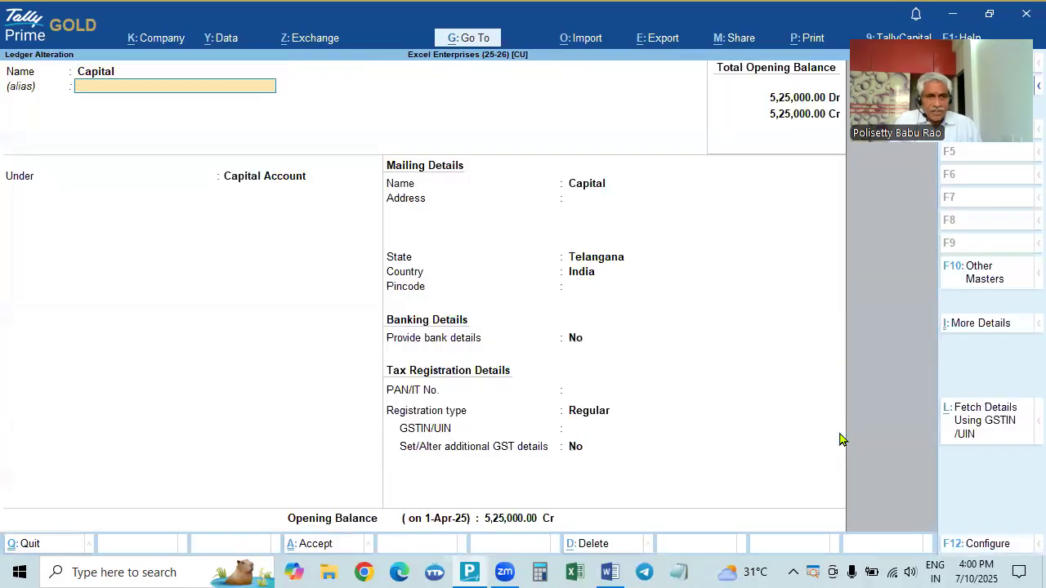
Go through the Capital ledger's fields up to its opening balance and compare it with Problem 1 in the Word document.
{"action": "key", "text": "Return"}
{"action": "key", "text": "Return"}
{"action": "key", "text": "Return"}
{"action": "key", "text": "Return"}
{"action": "key", "text": "Return"}
{"action": "key", "text": "Return"}
{"action": "key", "text": "Return"}
{"action": "key", "text": "Return"}
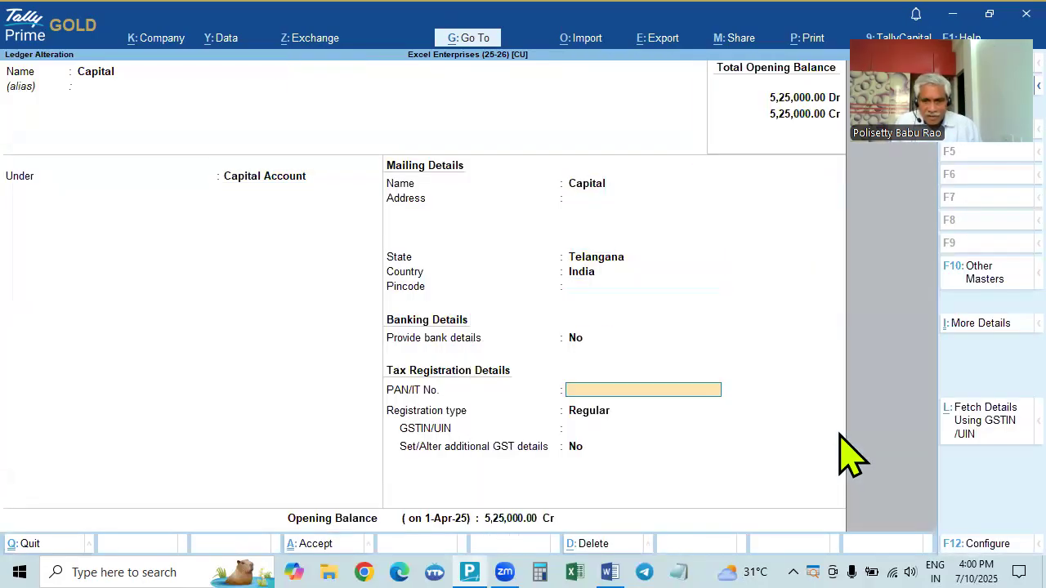
{"action": "key", "text": "Return"}
{"action": "key", "text": "Return"}
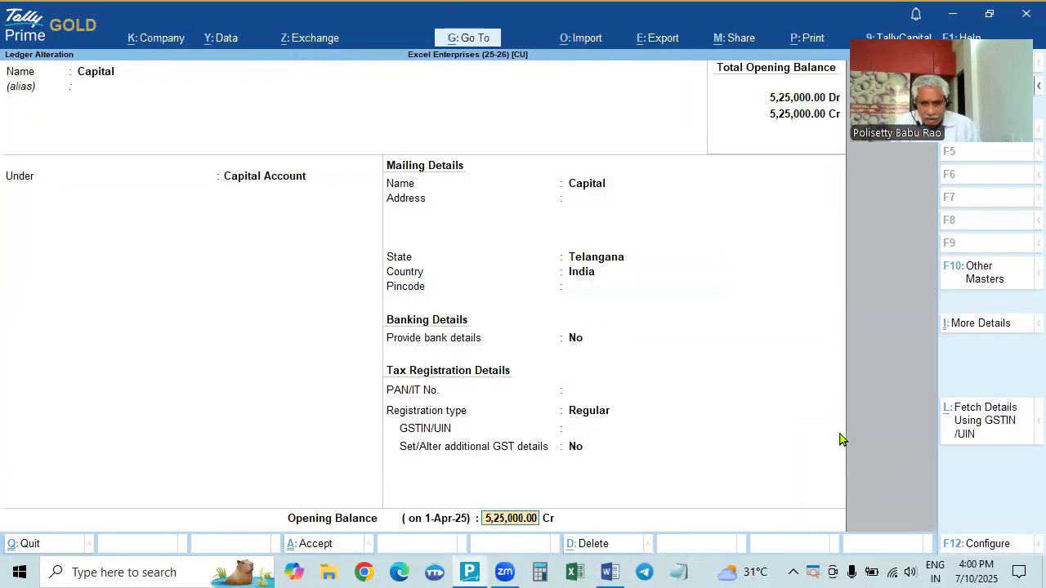
{"action": "key", "text": "alt+Tab"}
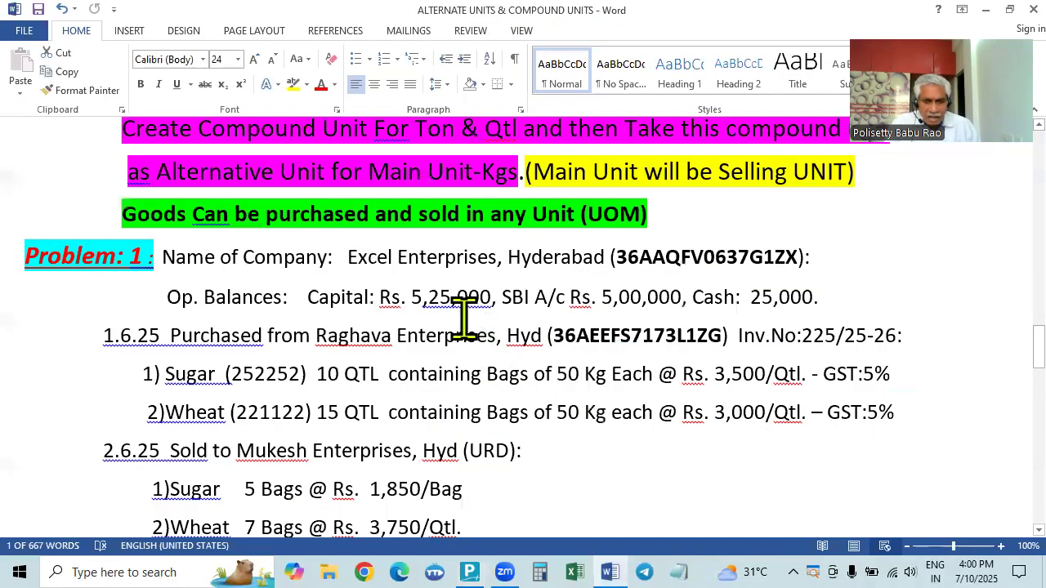
{"action": "key", "text": "alt+Tab"}
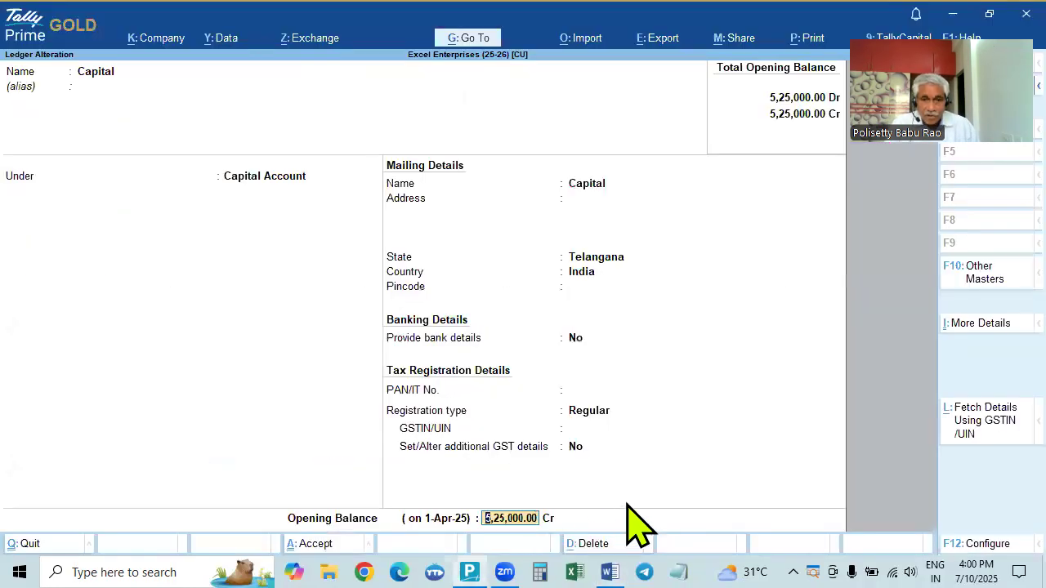
Check the Capital ledger's group and name, leaving the ledger and reopening it for alteration.
{"action": "left_click", "coordinate": [253, 182]}
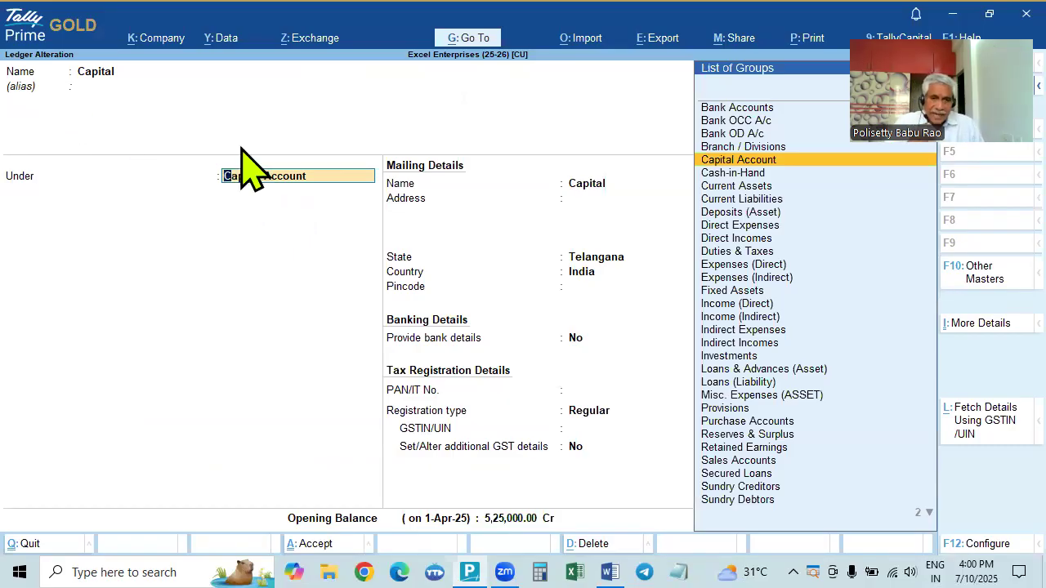
{"action": "left_click", "coordinate": [109, 74]}
{"action": "key", "text": "Escape"}
{"action": "key", "text": "Escape"}
{"action": "key", "text": "Return"}
{"action": "key", "text": "Return"}
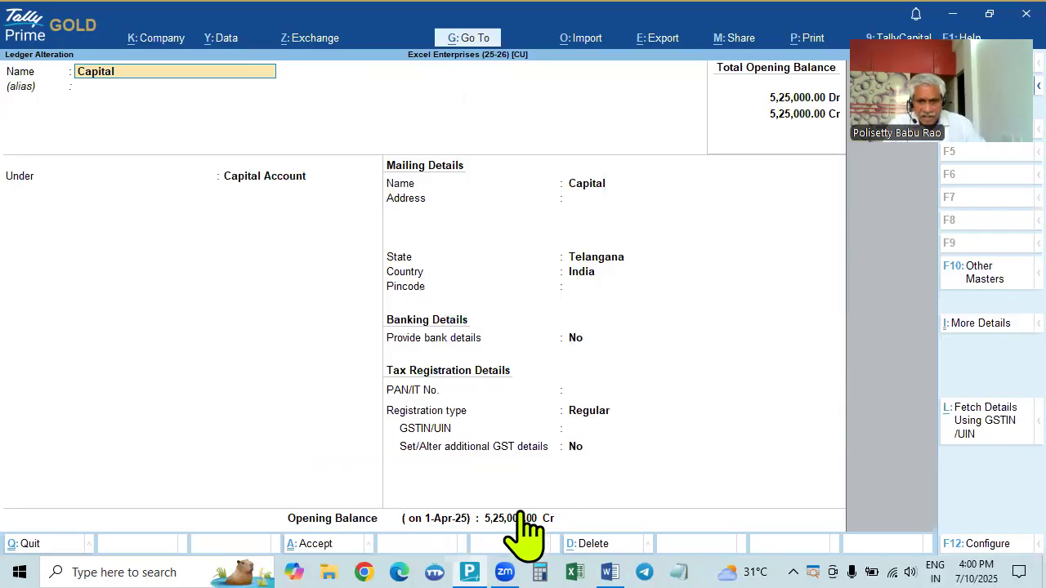
Set the Capital ledger's opening balance to 5,25,000 Cr as given in Problem 1 and save the ledger.
{"action": "key", "text": "ctrl+a"}
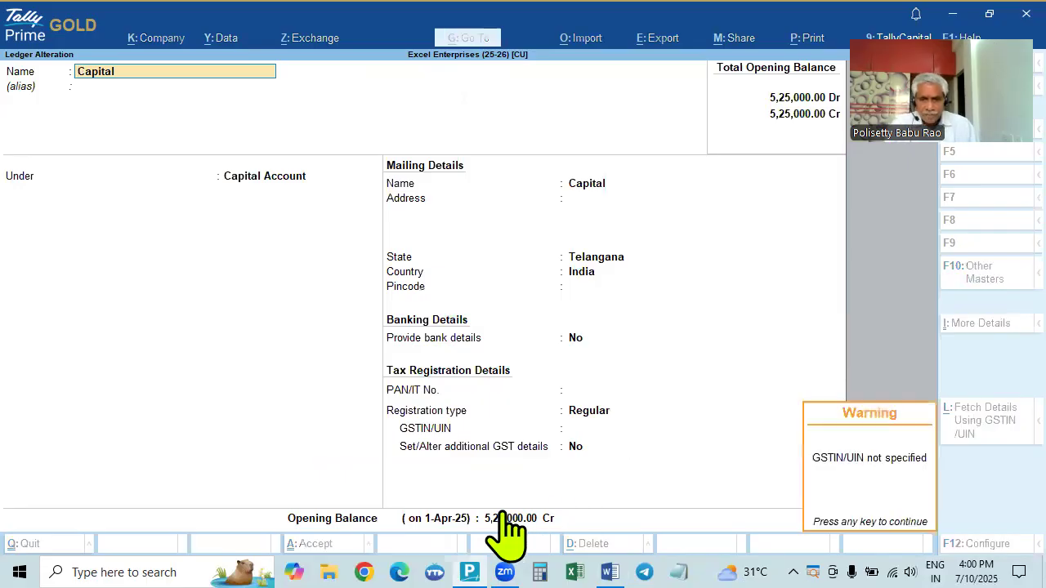
{"action": "left_click", "coordinate": [501, 518]}
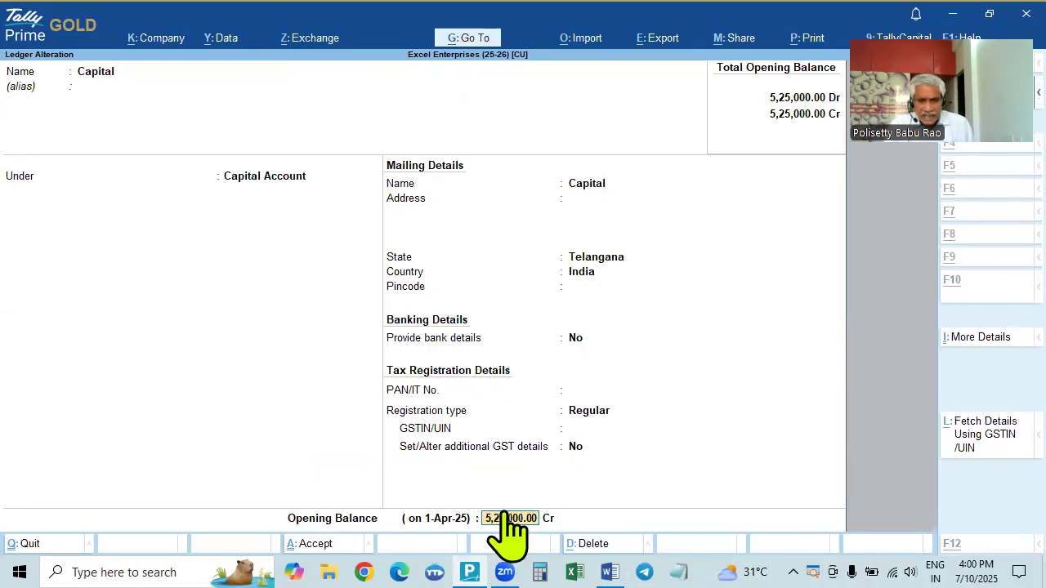
{"action": "key", "text": "alt+Tab"}
{"action": "key", "text": "alt+Tab"}
{"action": "type", "text": "525000"}
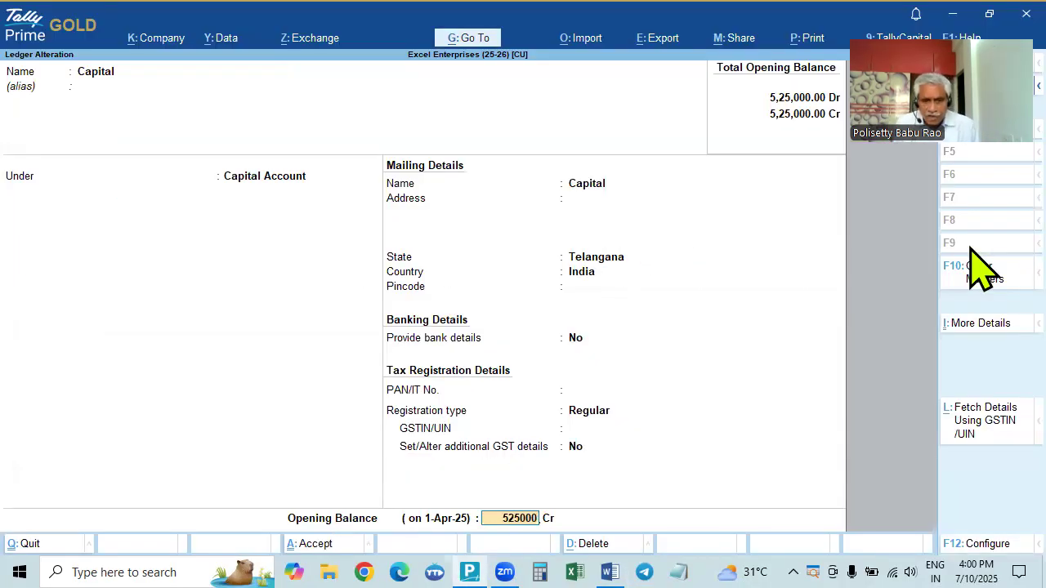
{"action": "key", "text": "Return"}
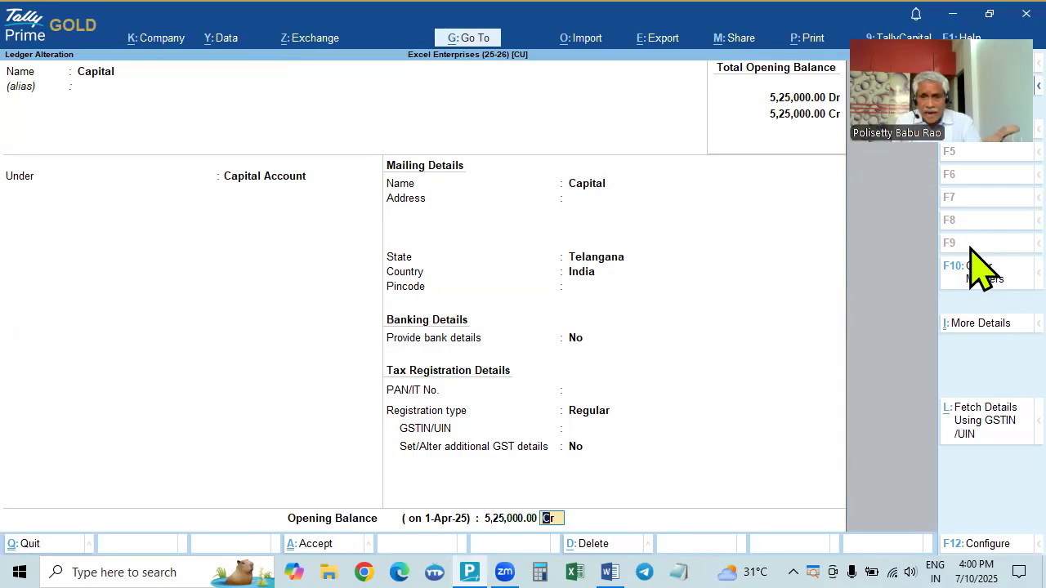
{"action": "key", "text": "Return"}
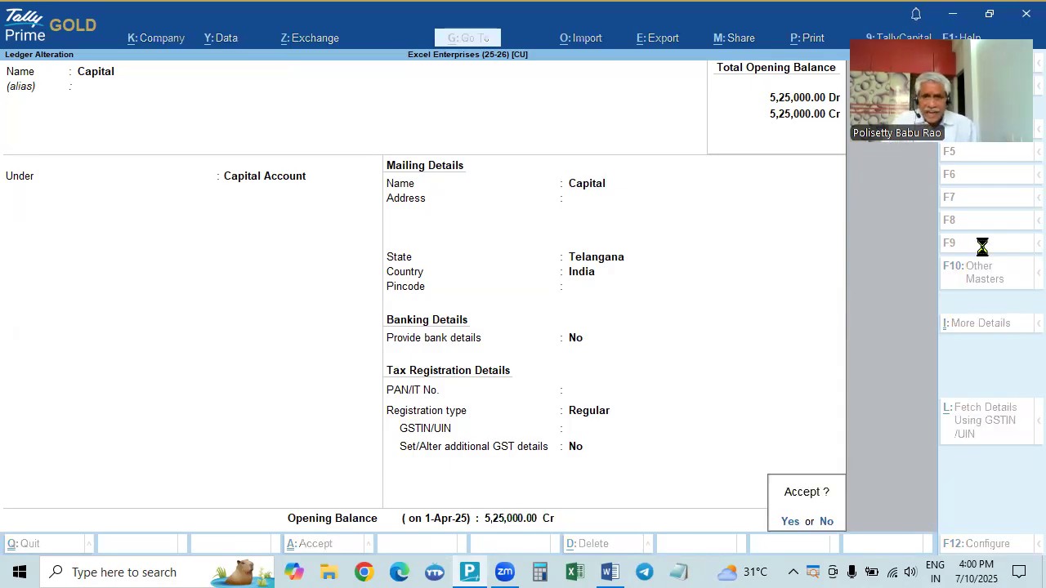
{"action": "key", "text": "Return"}
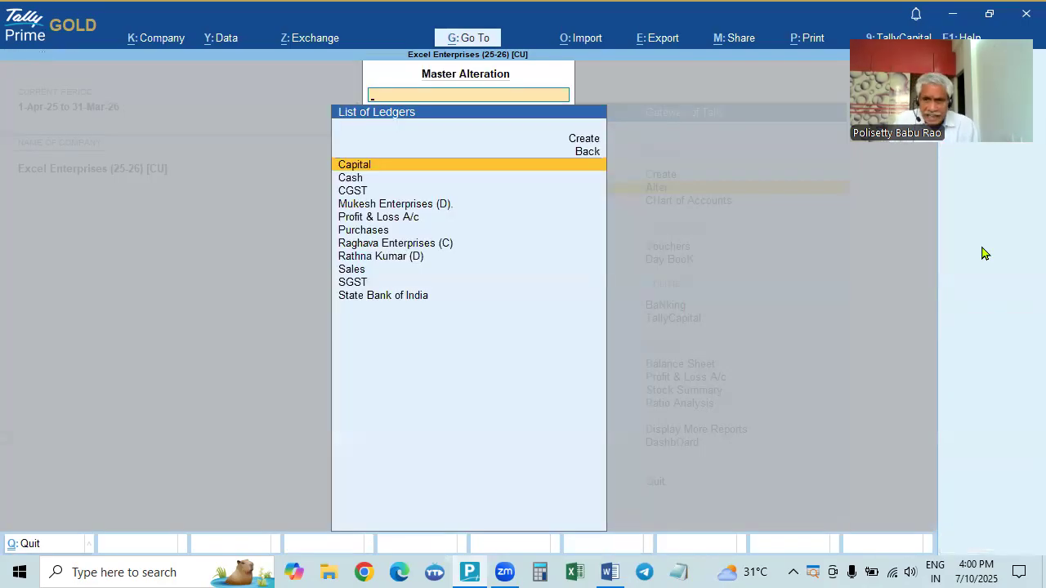
Recheck the Capital ledger, leave it and consult the SBI opening balance of Problem 1 in the Word document.
{"action": "key", "text": "Return"}
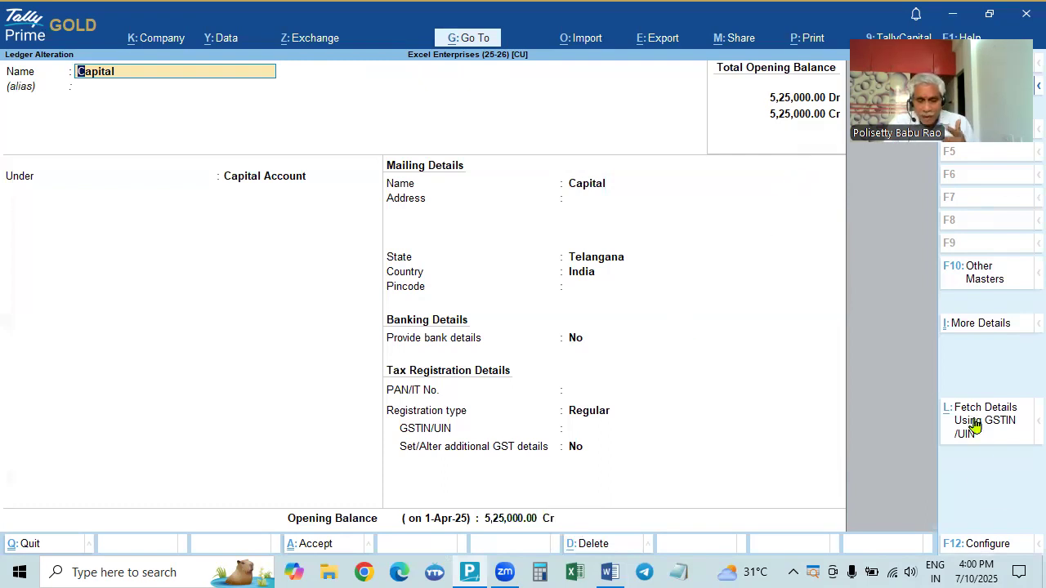
{"action": "key", "text": "Escape"}
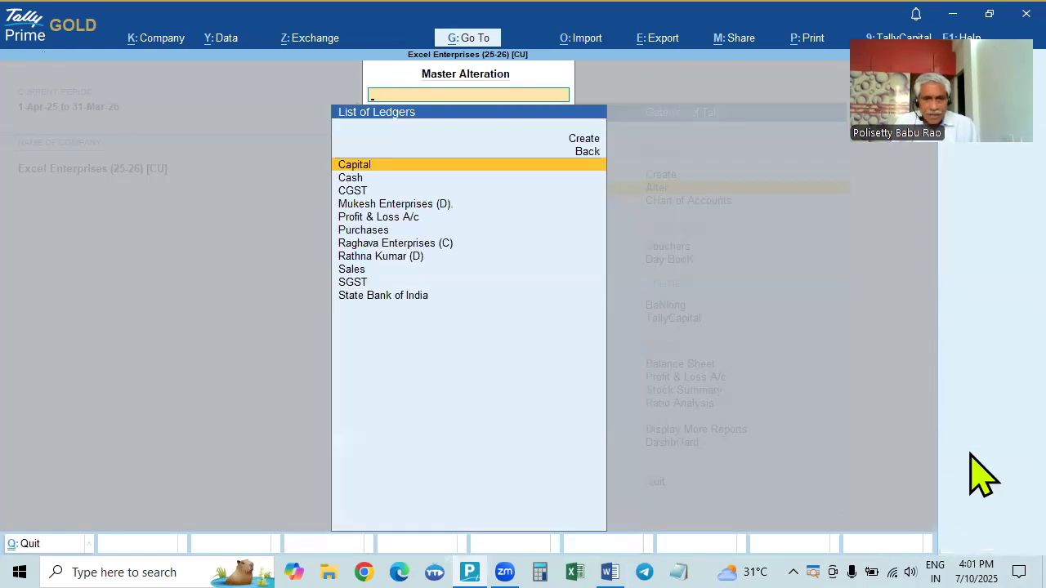
{"action": "key", "text": "alt+Tab"}
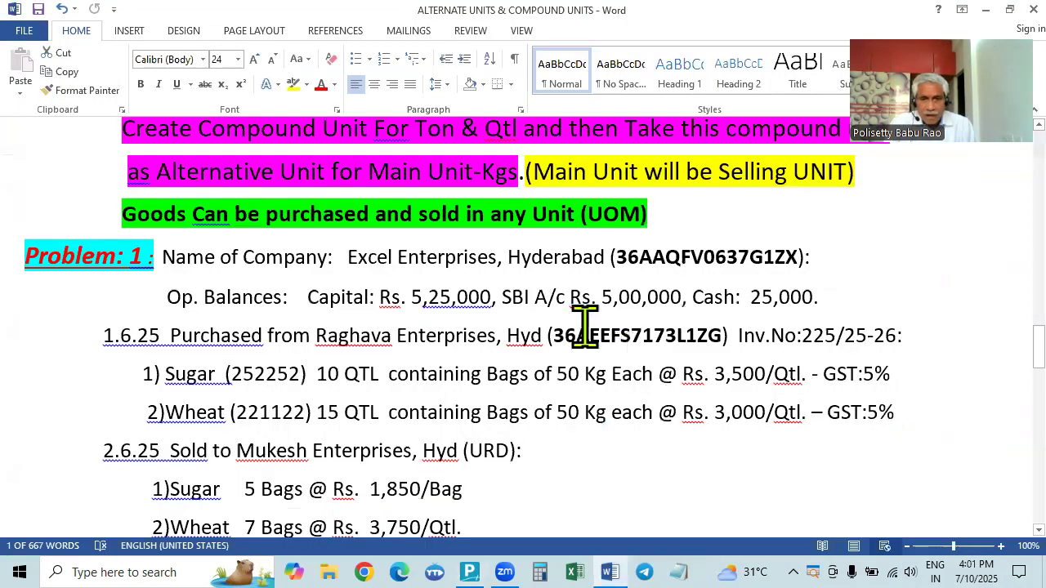
{"action": "key", "text": "alt+Tab"}
Open the State Bank of India ledger for alteration to examine its opening balance.
{"action": "key", "text": "Down"}
{"action": "key", "text": "Down"}
{"action": "key", "text": "Down"}
{"action": "key", "text": "Down"}
{"action": "key", "text": "Down"}
{"action": "key", "text": "Down"}
{"action": "key", "text": "Down"}
{"action": "key", "text": "Down"}
{"action": "key", "text": "Down"}
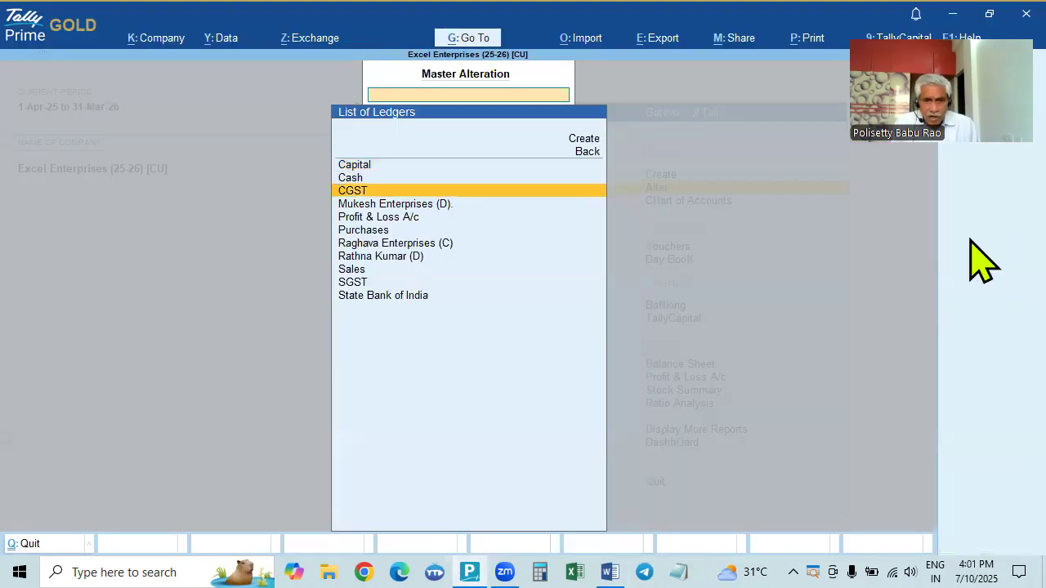
{"action": "key", "text": "Down"}
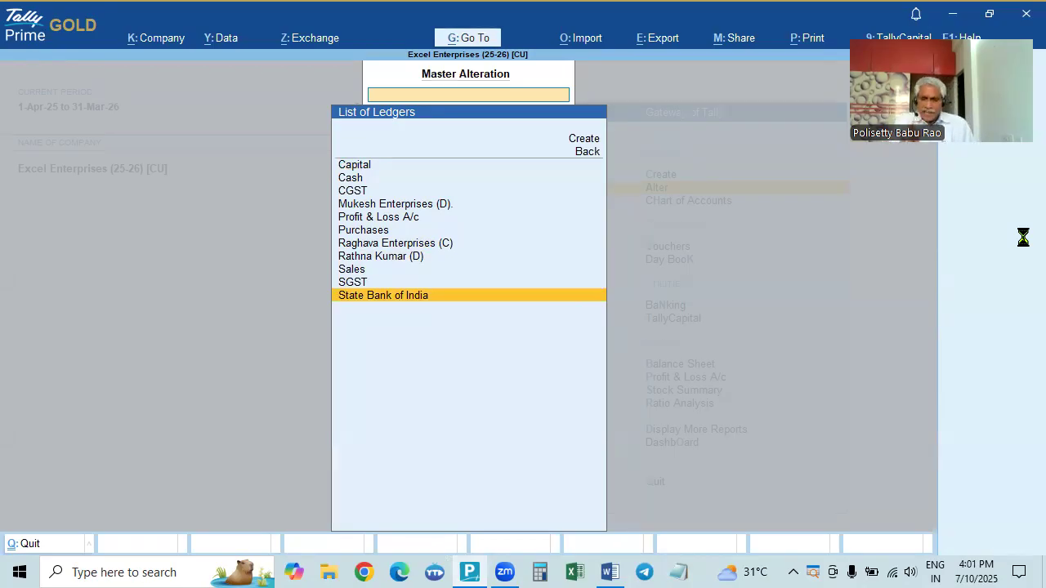
{"action": "key", "text": "Return"}
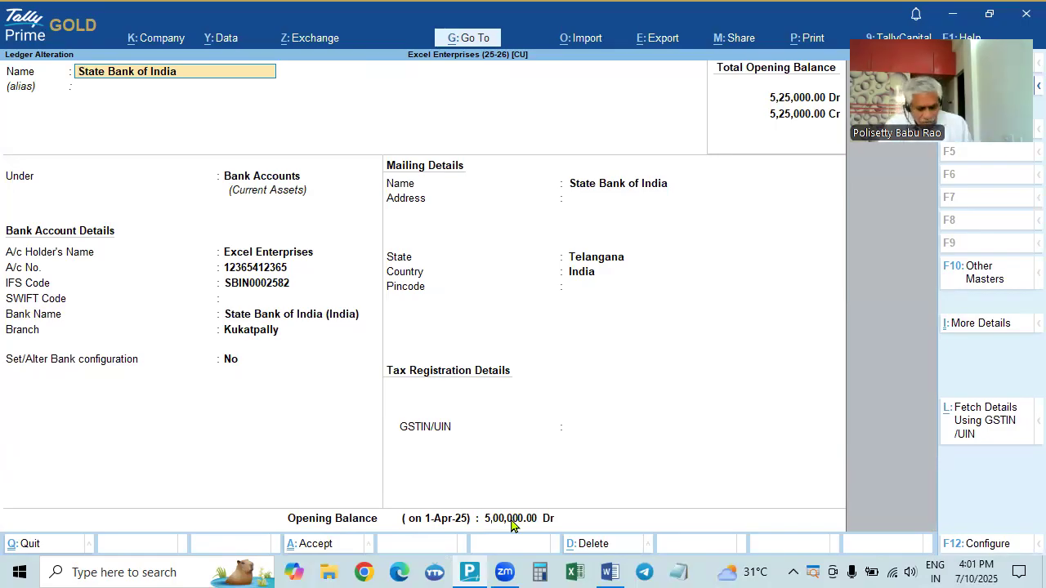
Set the State Bank of India ledger's opening balance to 5,00,000 Dr as given in Problem 1 and save the ledger.
{"action": "key", "text": "alt+Tab"}
{"action": "key", "text": "alt+Tab"}
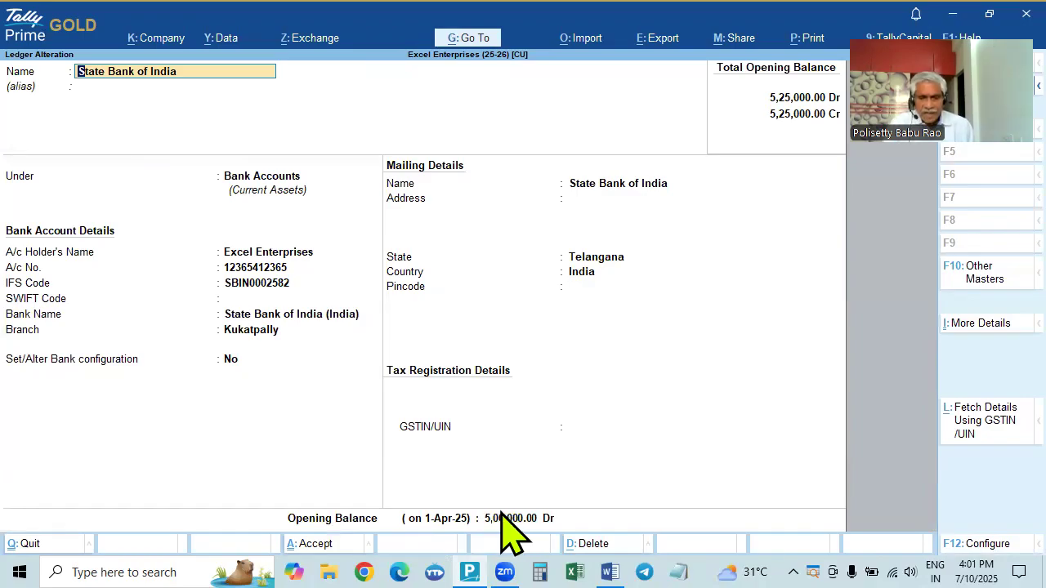
{"action": "key", "text": "alt+Tab"}
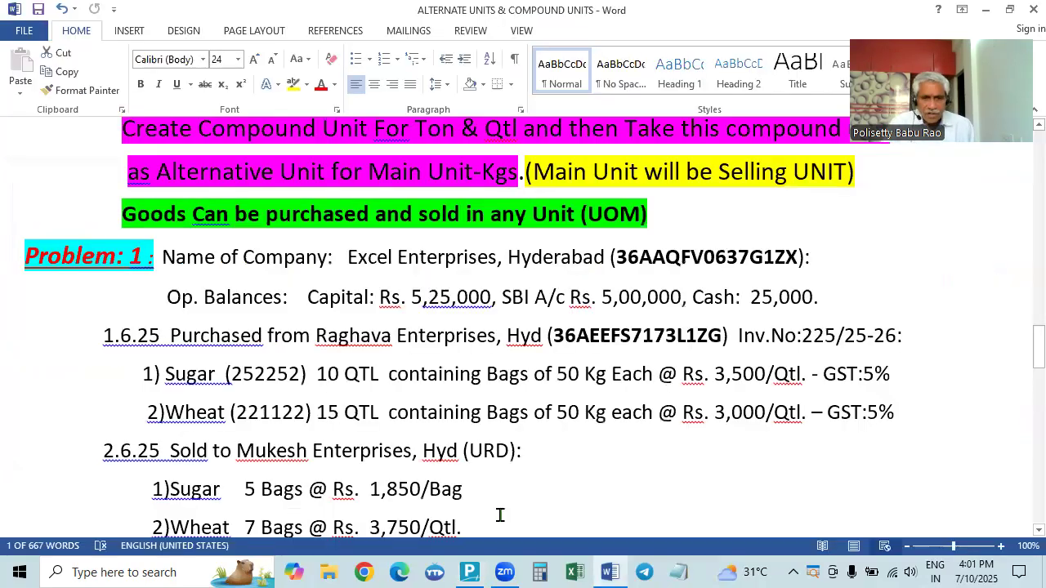
{"action": "key", "text": "alt+Tab"}
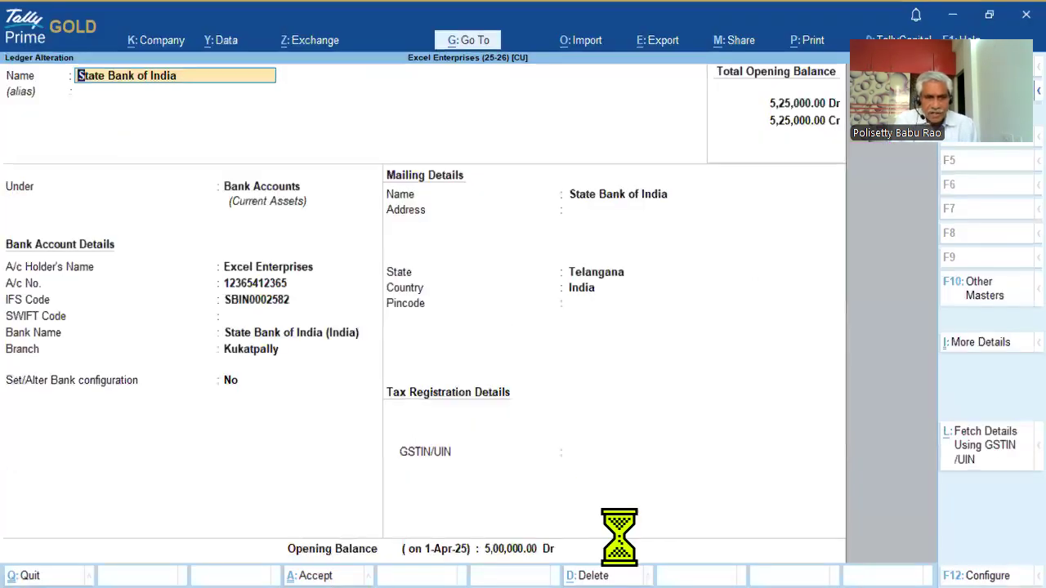
{"action": "key", "text": "ctrl+a"}
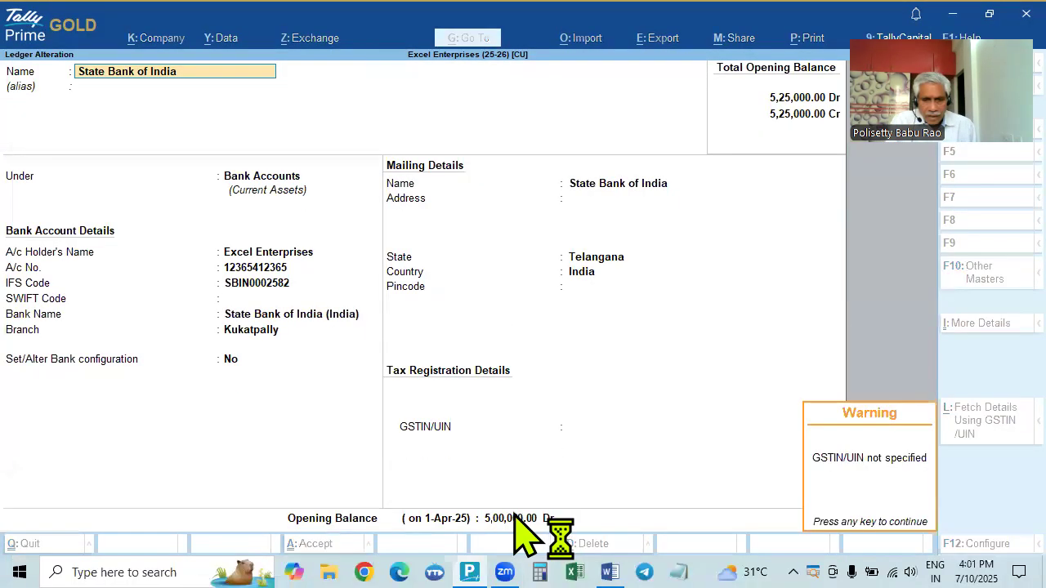
{"action": "left_click", "coordinate": [510, 520]}
{"action": "type", "text": "500000"}
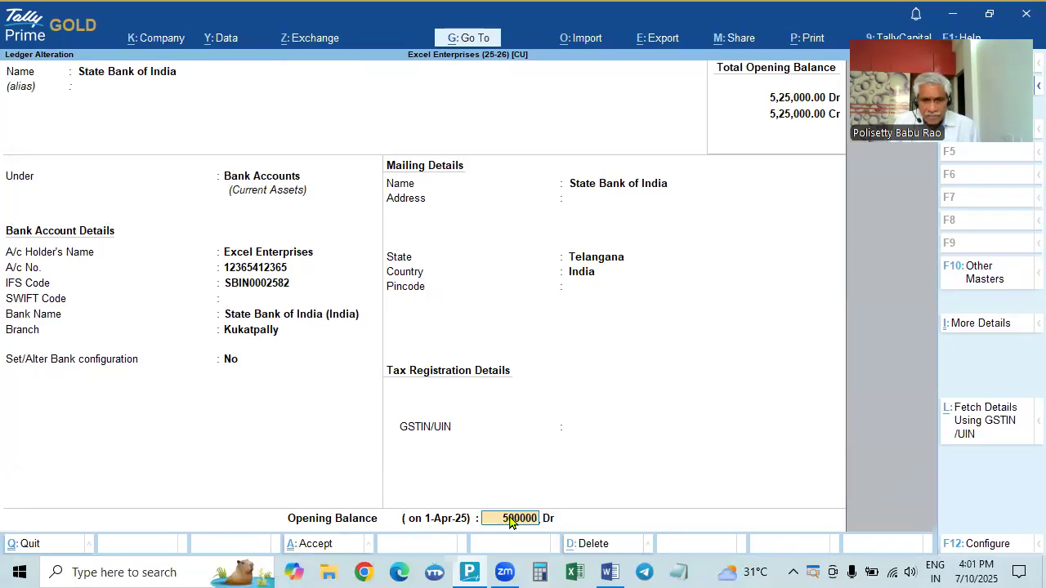
{"action": "key", "text": "Return"}
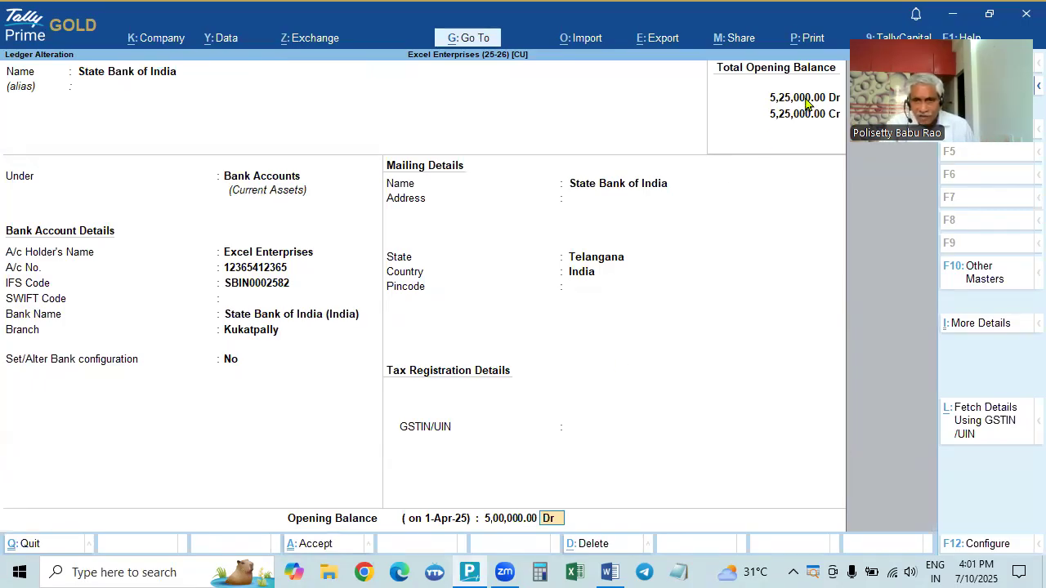
{"action": "key", "text": "Return"}
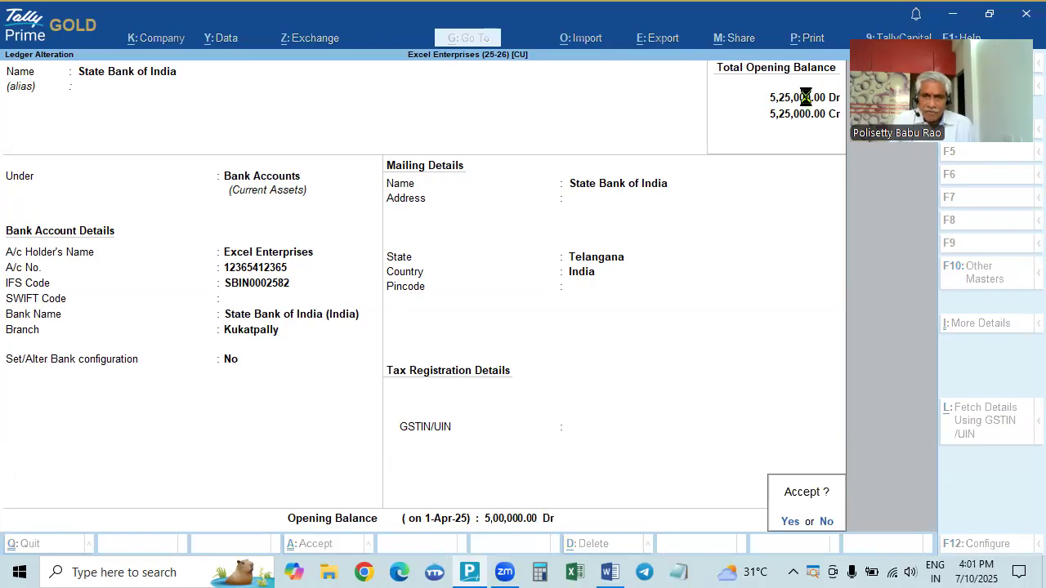
{"action": "key", "text": "Return"}
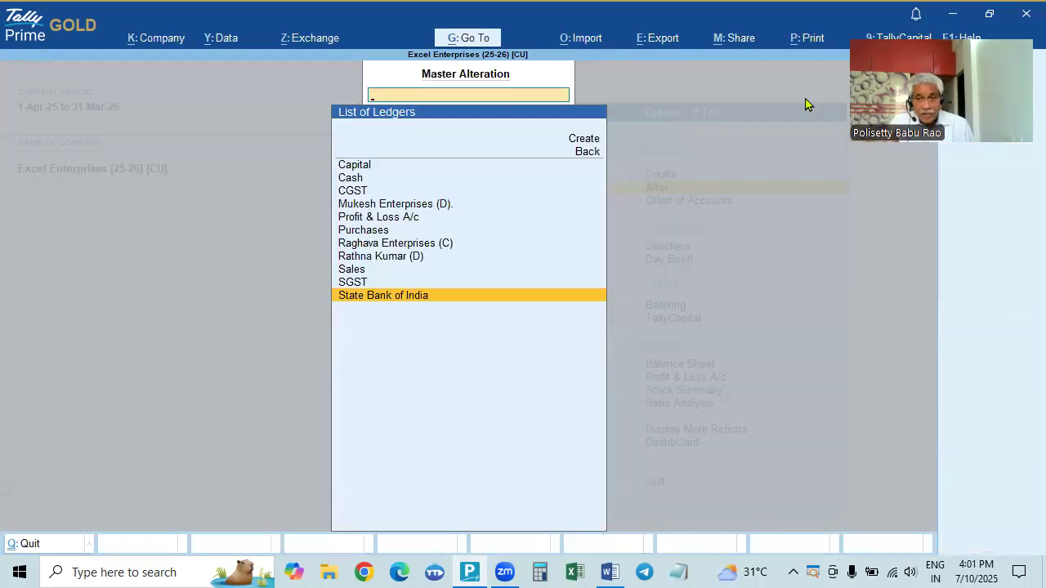
Set the Cash ledger's opening balance to 25,000 Dr as given in Problem 1 and save the ledger.
{"action": "key", "text": "alt+Tab"}
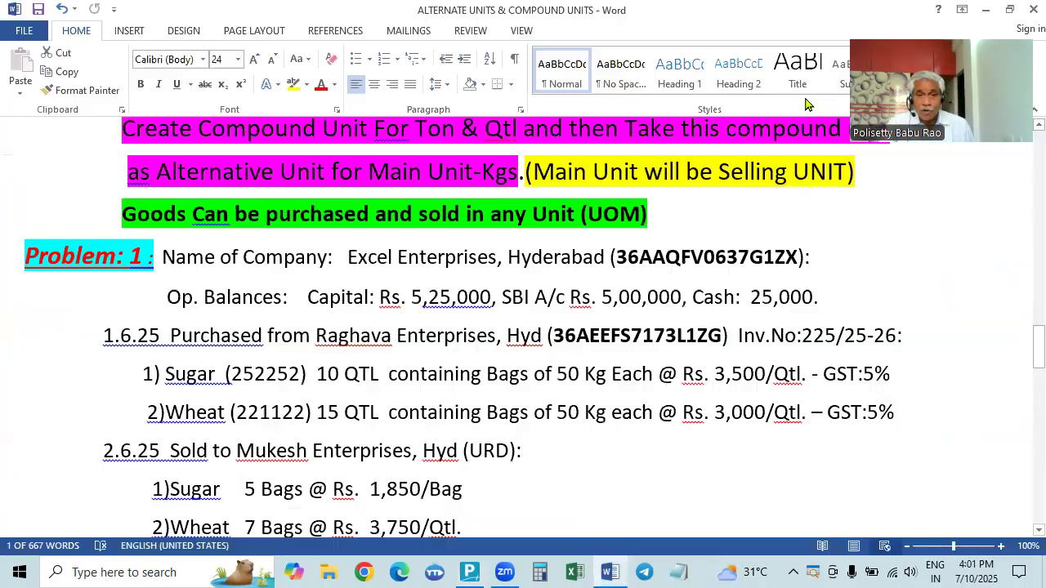
{"action": "key", "text": "alt+Tab"}
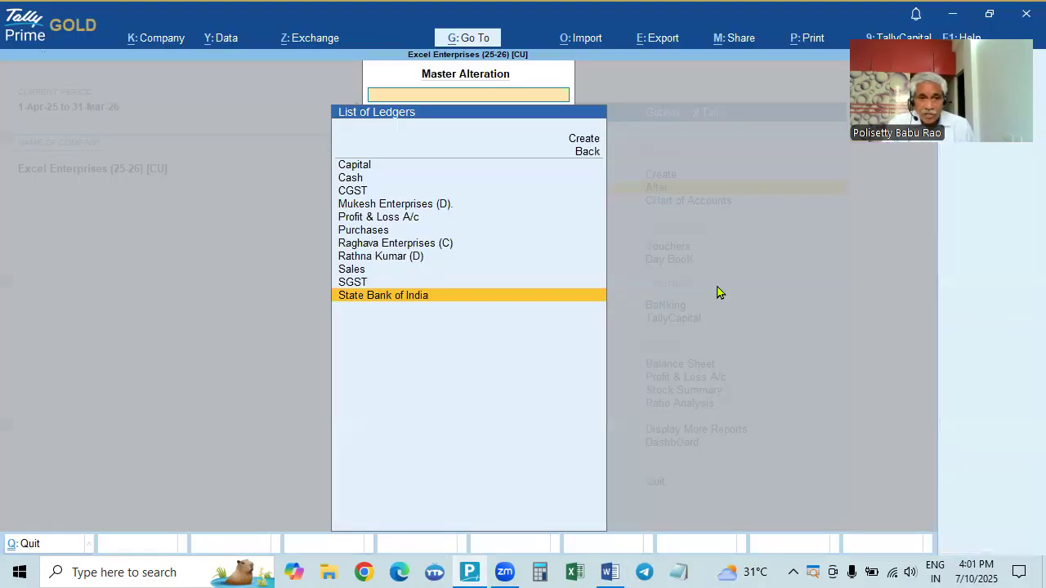
{"action": "left_click", "coordinate": [357, 179]}
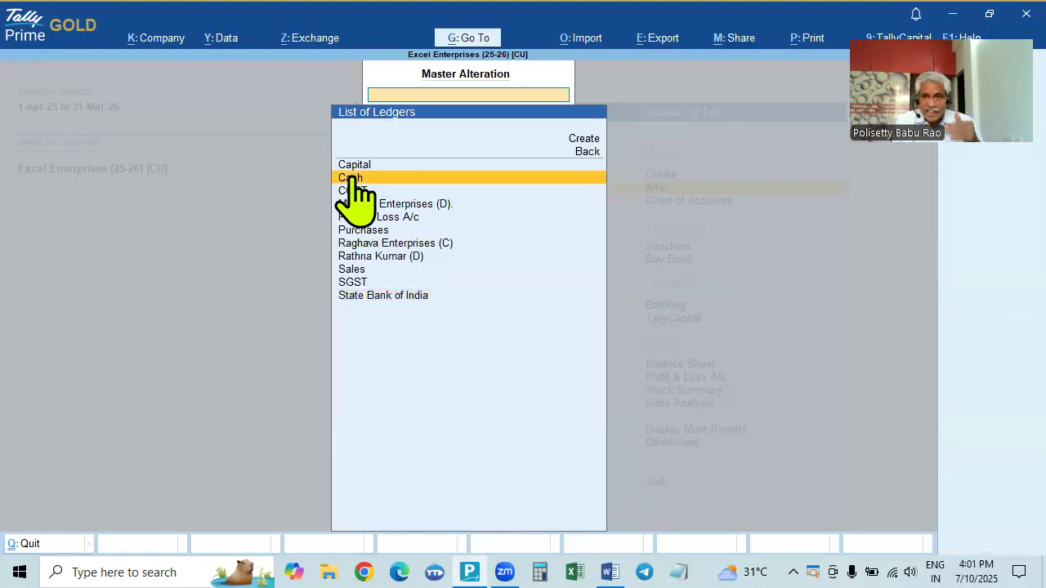
{"action": "left_click", "coordinate": [357, 179]}
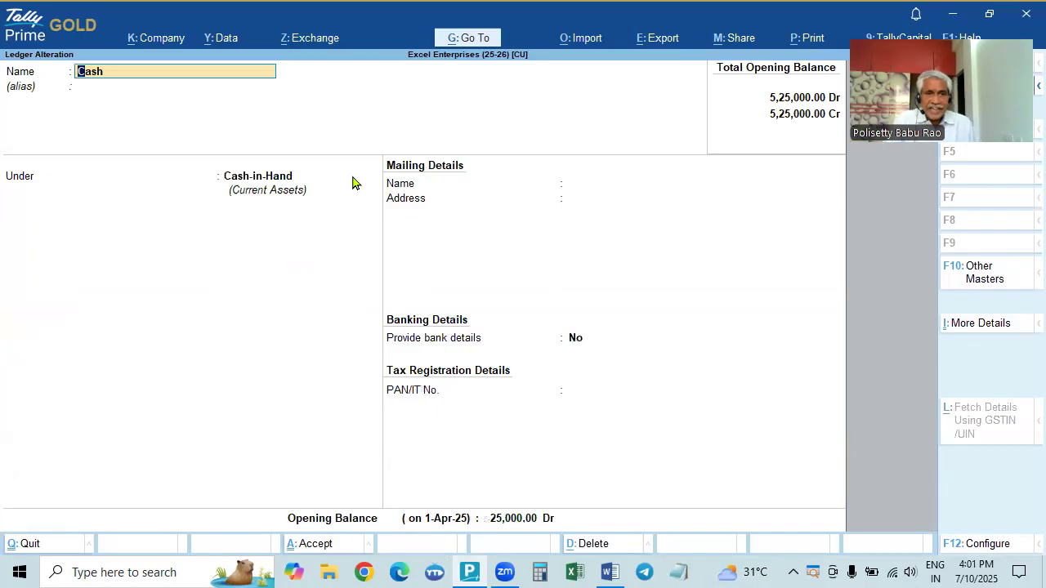
{"action": "left_click", "coordinate": [506, 521]}
{"action": "key", "text": "alt+Tab"}
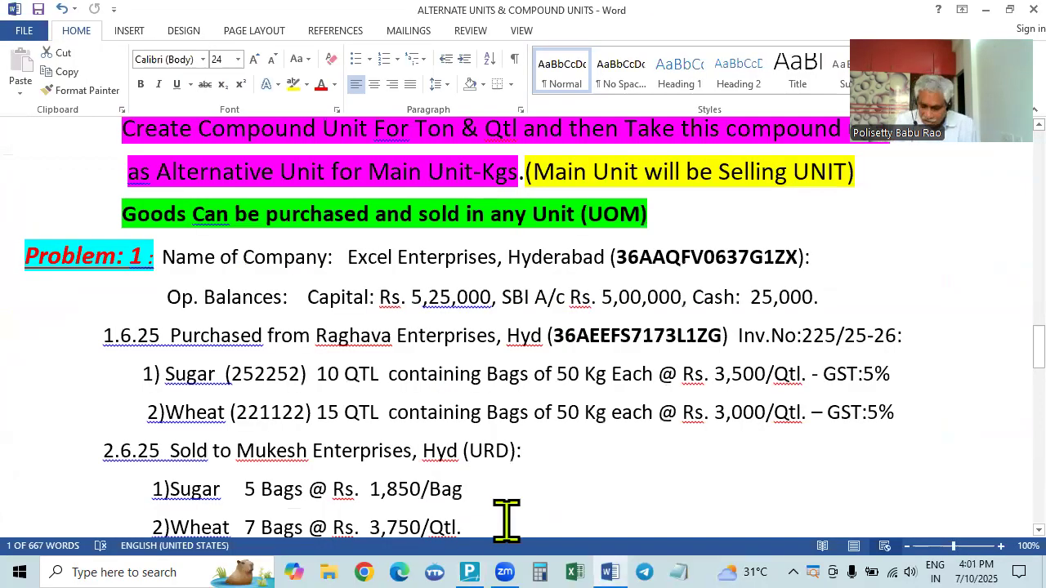
{"action": "key", "text": "alt+Tab"}
{"action": "type", "text": "25000"}
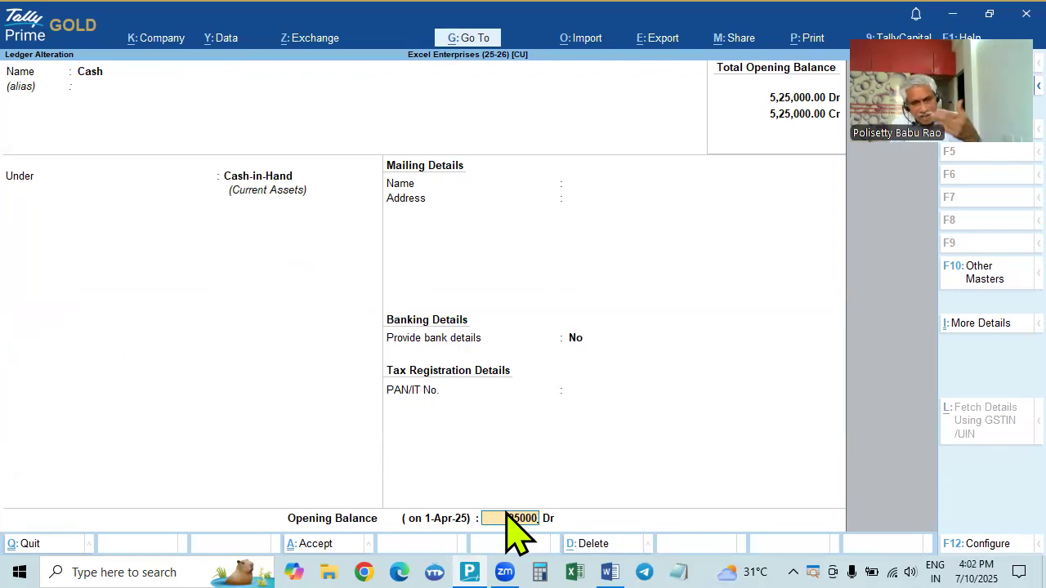
{"action": "key", "text": "Return"}
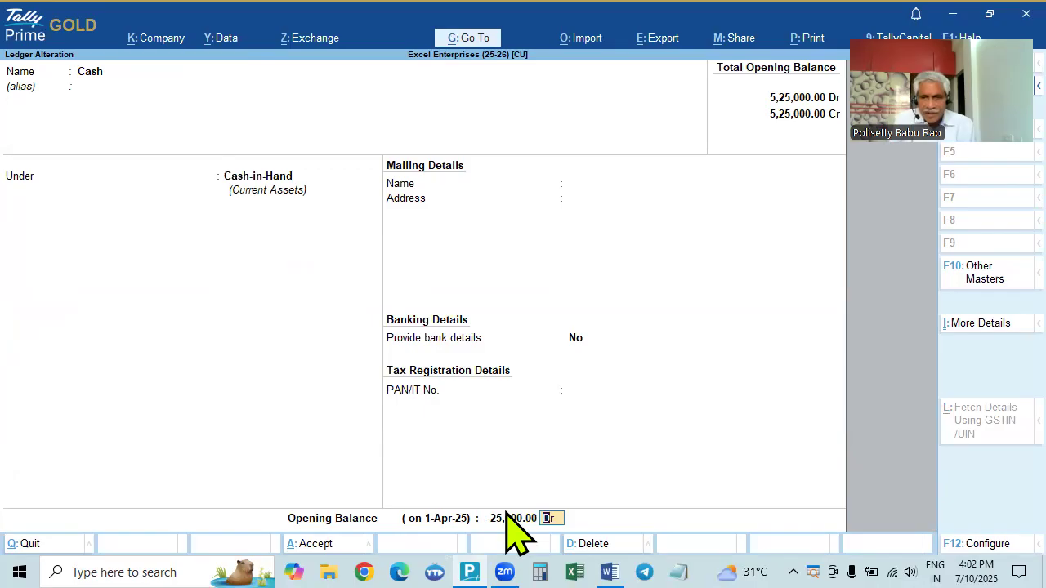
{"action": "key", "text": "Return"}
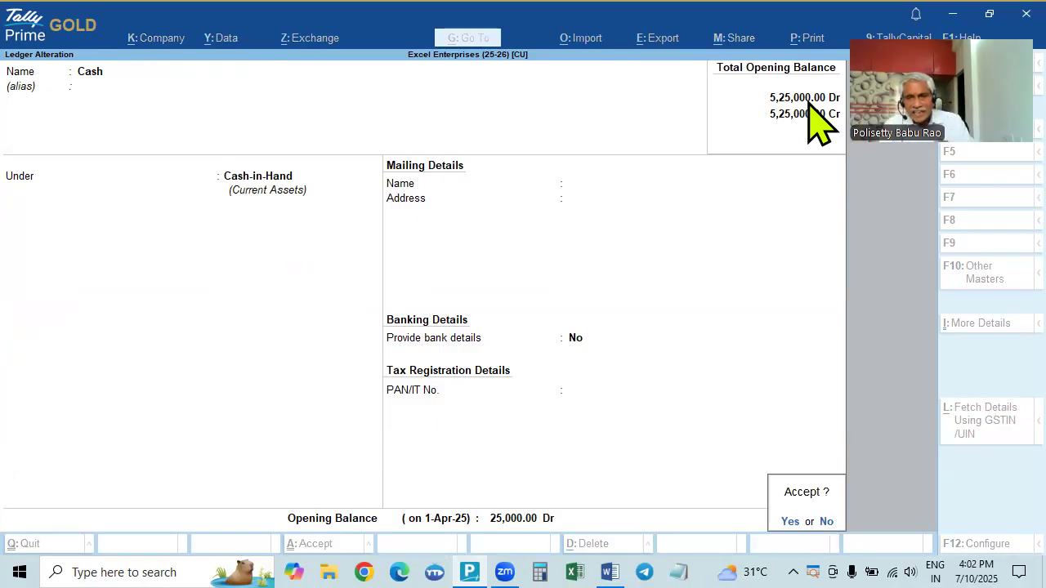
{"action": "key", "text": "y"}
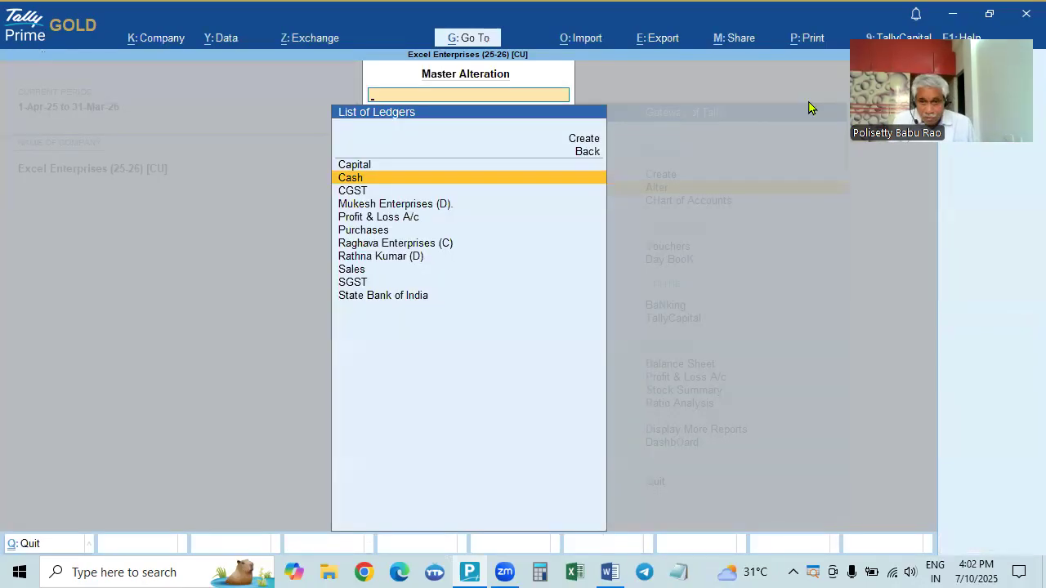
Reopen the Capital ledger to check the total opening balances and return to the Gateway of Tally without changes.
{"action": "key", "text": "Escape"}
{"action": "key", "text": "Return"}
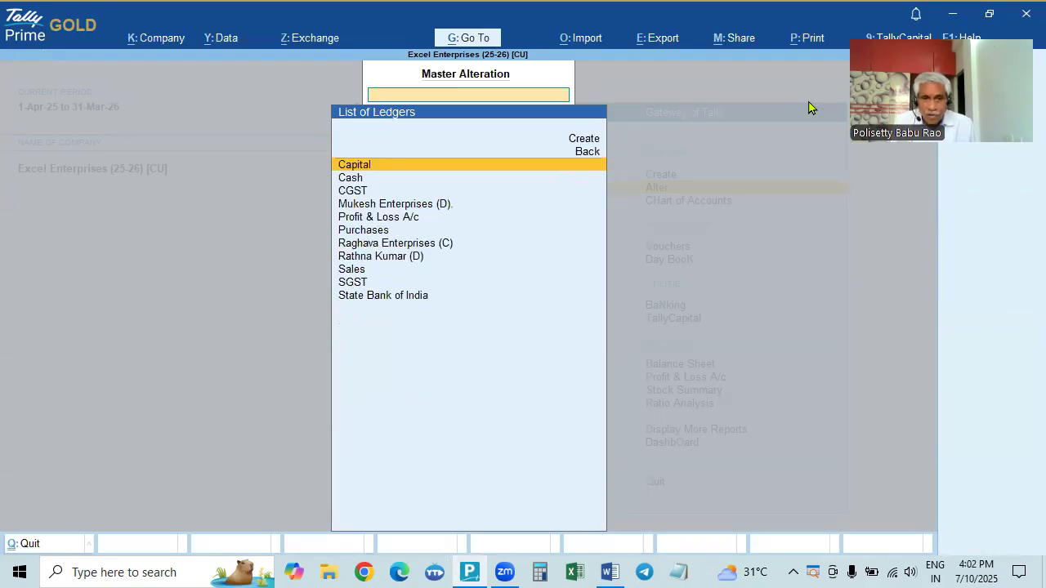
{"action": "key", "text": "Return"}
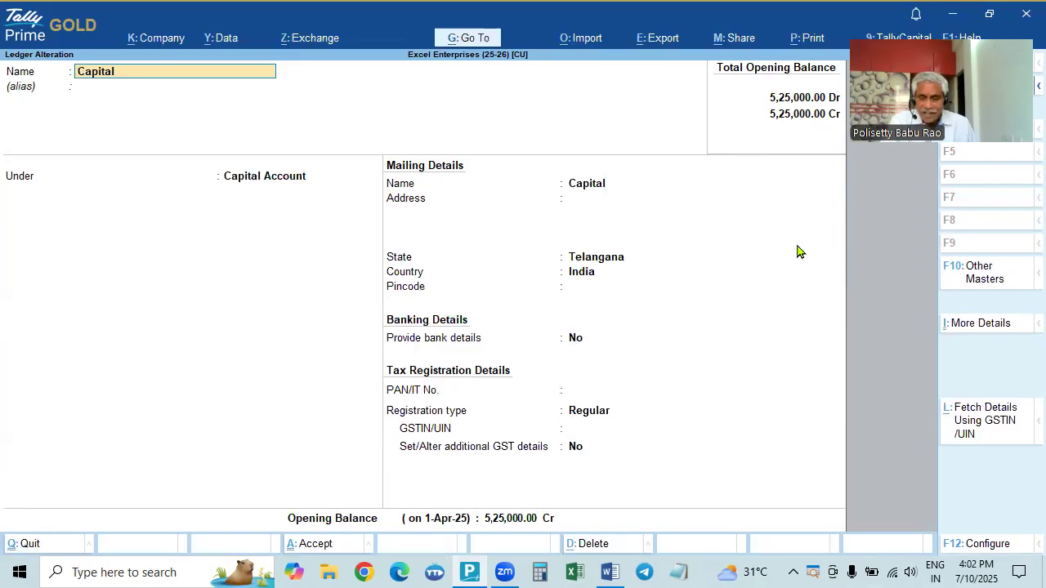
{"action": "key", "text": "Escape"}
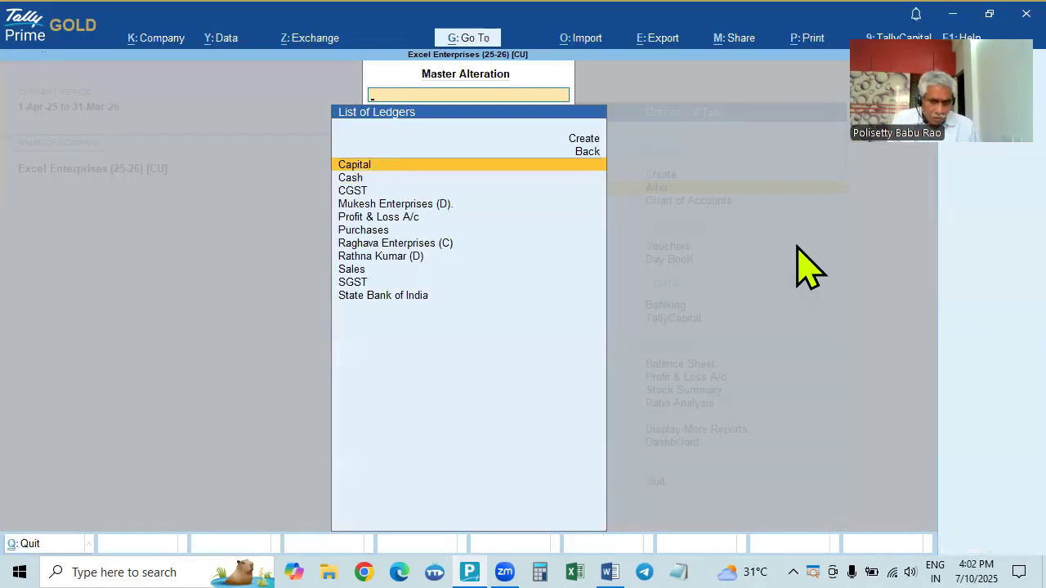
{"action": "key", "text": "Escape"}
{"action": "key", "text": "Up"}
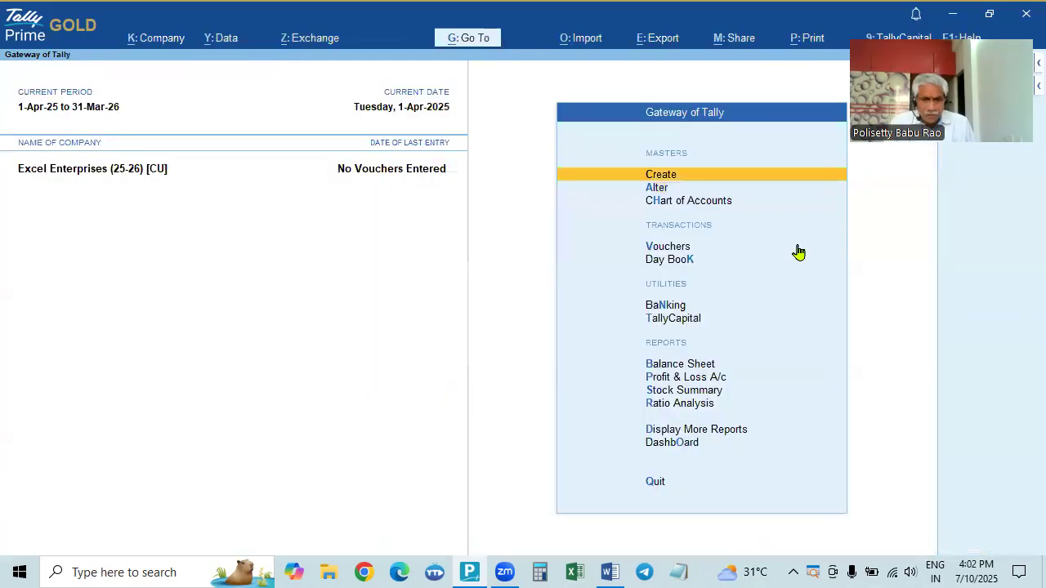
Consult the 1.6.25 purchase from Raghava Enterprises in the Word document and open voucher entry in TallyPrime.
{"action": "key", "text": "alt+Tab"}
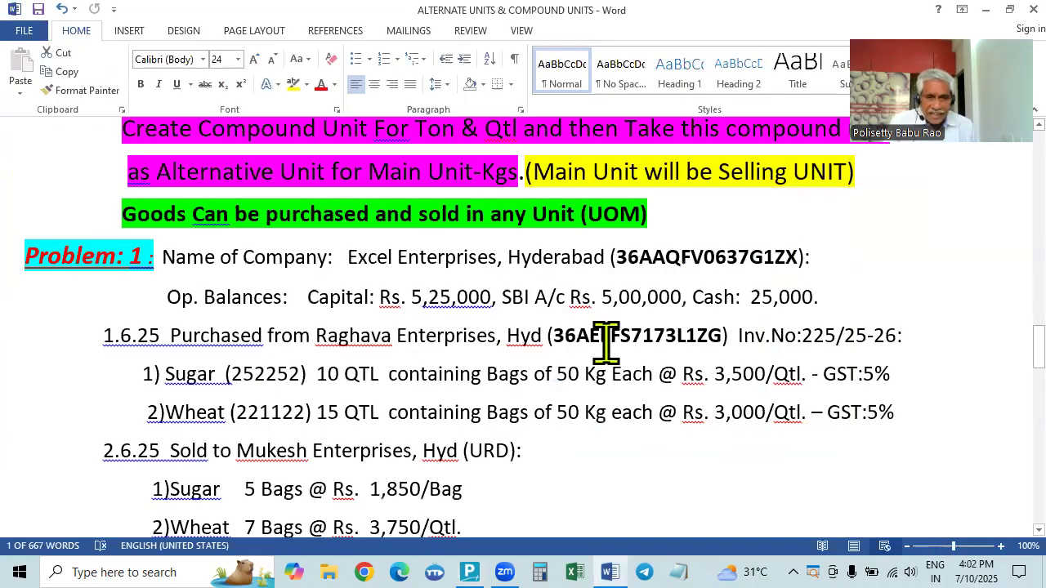
{"action": "key", "text": "alt+Tab"}
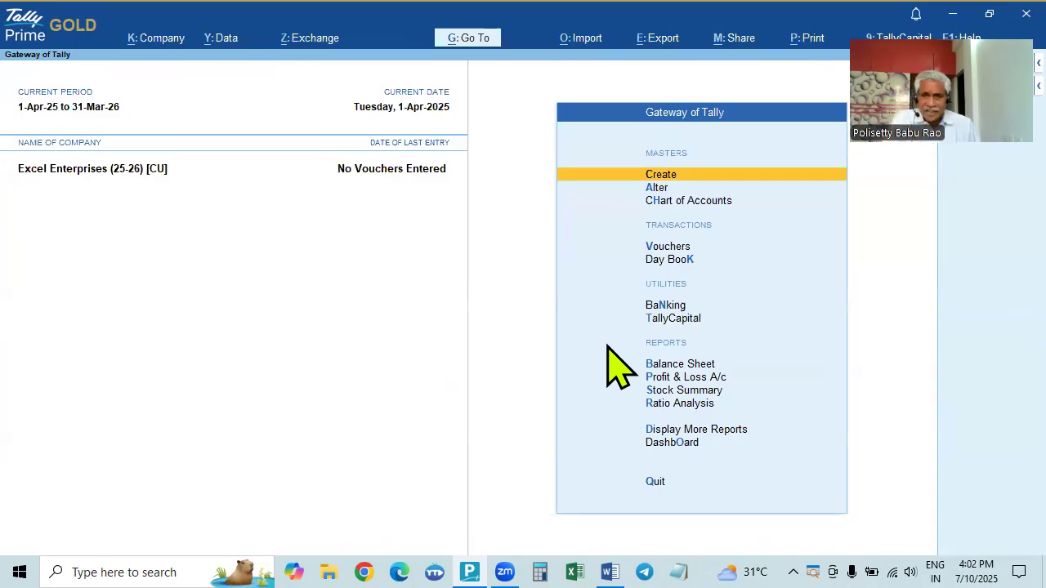
{"action": "key", "text": "alt+Tab"}
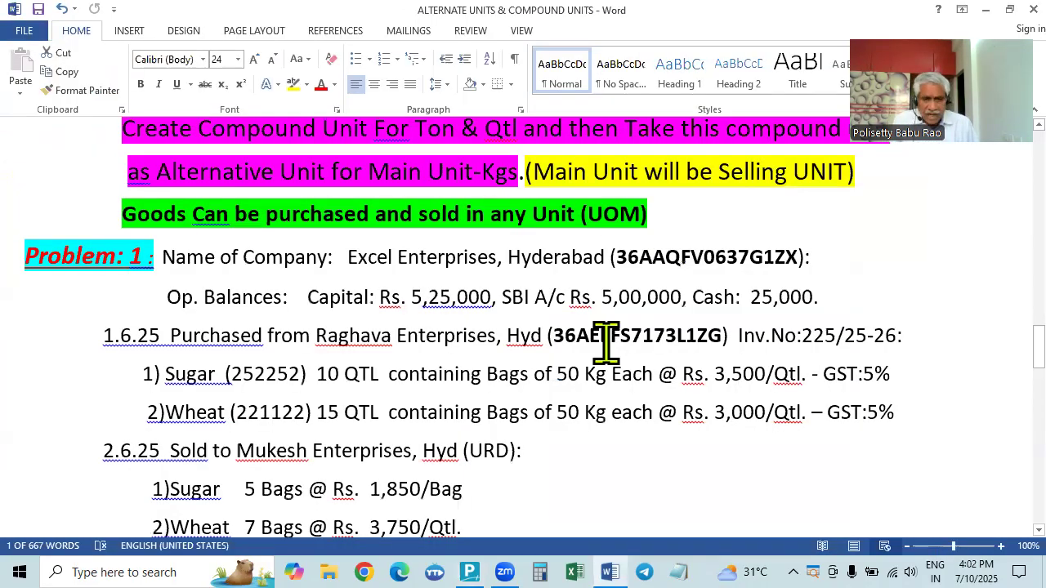
{"action": "key", "text": "alt+Tab"}
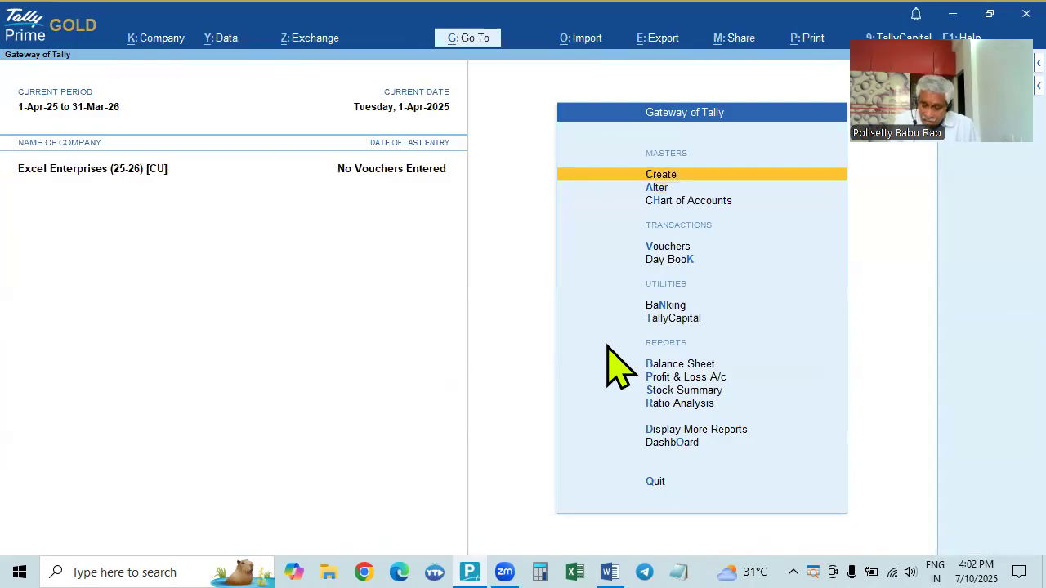
{"action": "key", "text": "Down"}
{"action": "key", "text": "Down"}
{"action": "key", "text": "Down"}
{"action": "key", "text": "Return"}
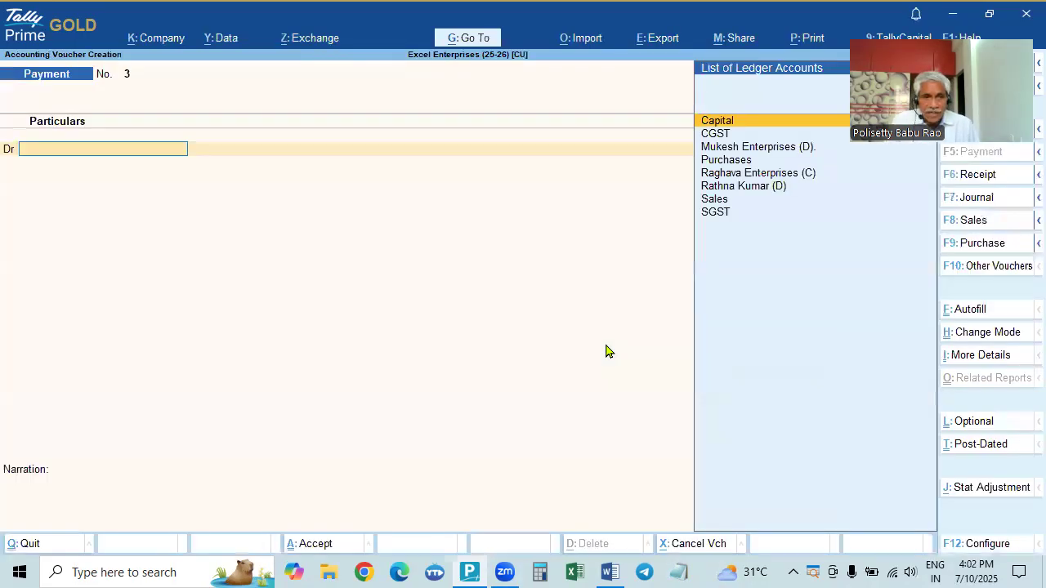
Set the voucher date to 1.6 and change the voucher type to Purchase for the Raghava Enterprises transaction.
{"action": "key", "text": "alt+Tab"}
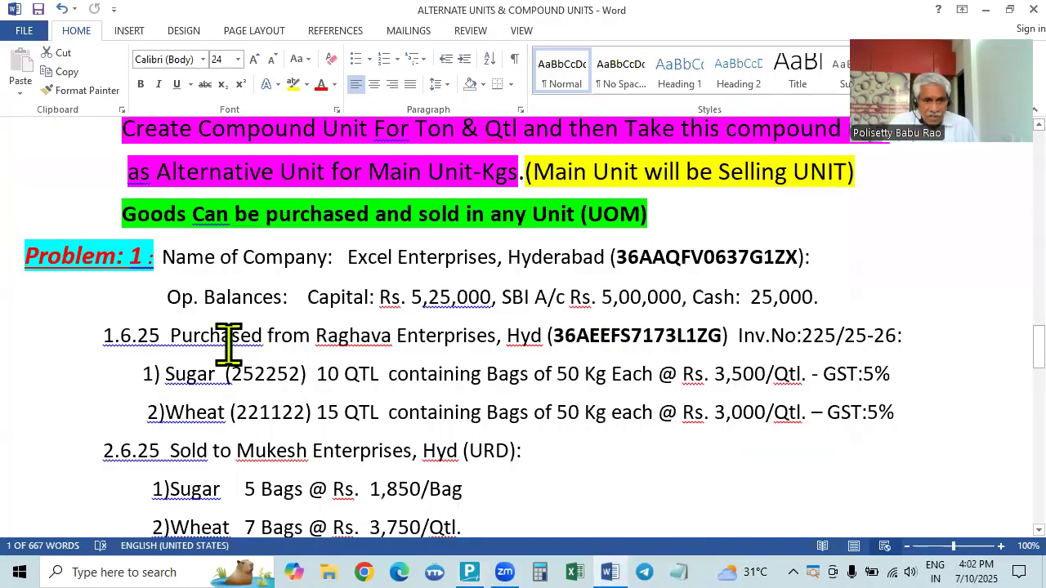
{"action": "key", "text": "alt+Tab"}
{"action": "key", "text": "F2"}
{"action": "type", "text": "1.6"}
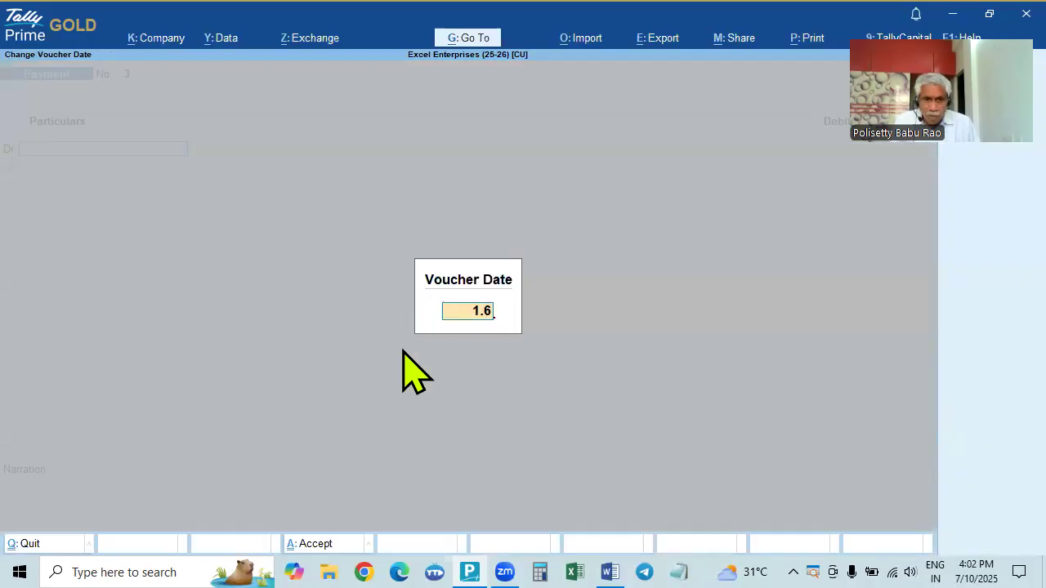
{"action": "key", "text": "Return"}
{"action": "key", "text": "F9"}
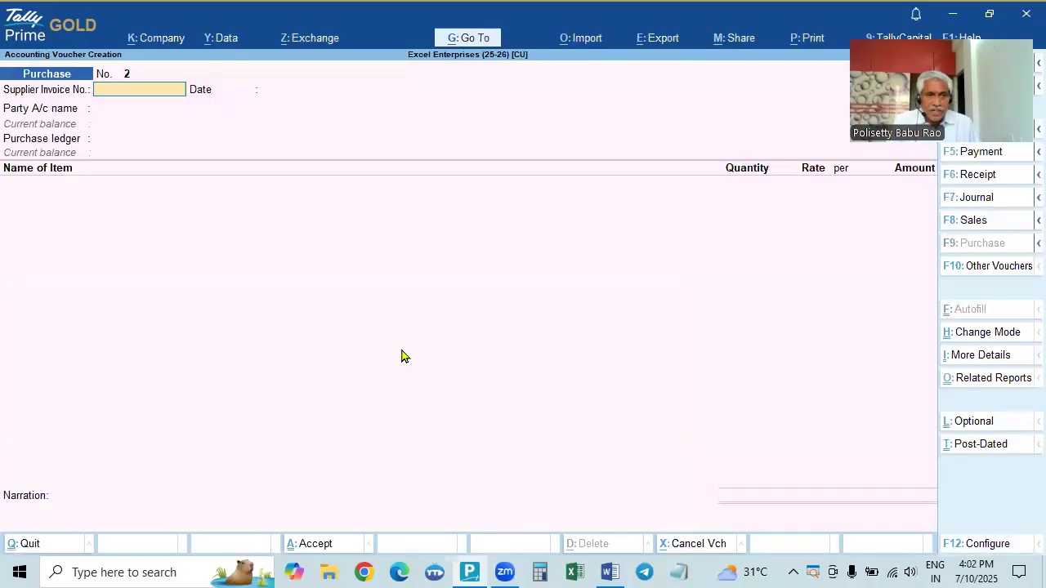
{"action": "key", "text": "alt+Tab"}
{"action": "key", "text": "alt+Tab"}
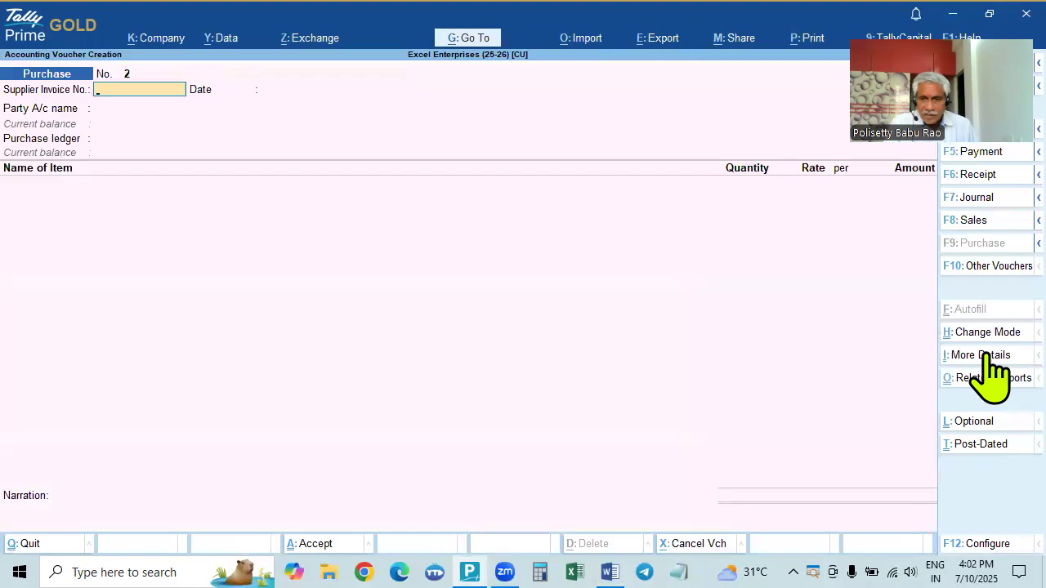
Show the purchase voucher in Accounting Invoice mode and return it to Item Invoice mode.
{"action": "left_click", "coordinate": [972, 335]}
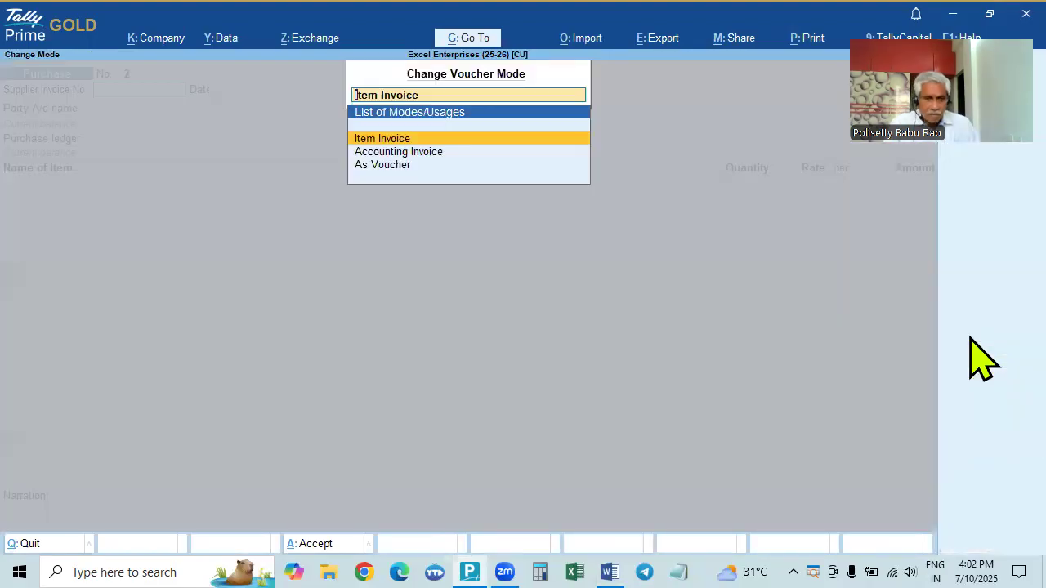
{"action": "left_click", "coordinate": [423, 152]}
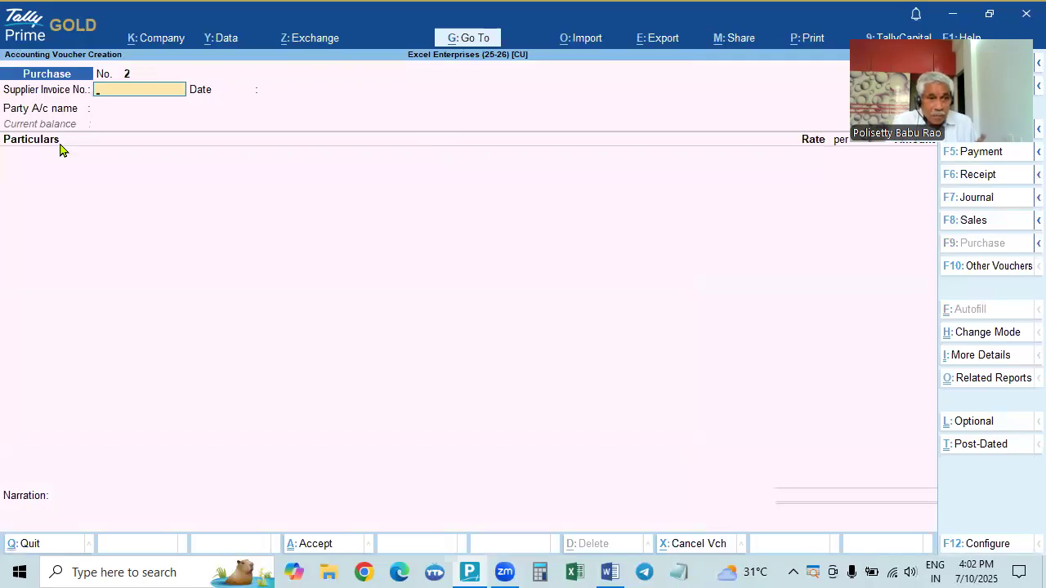
{"action": "left_click", "coordinate": [975, 335]}
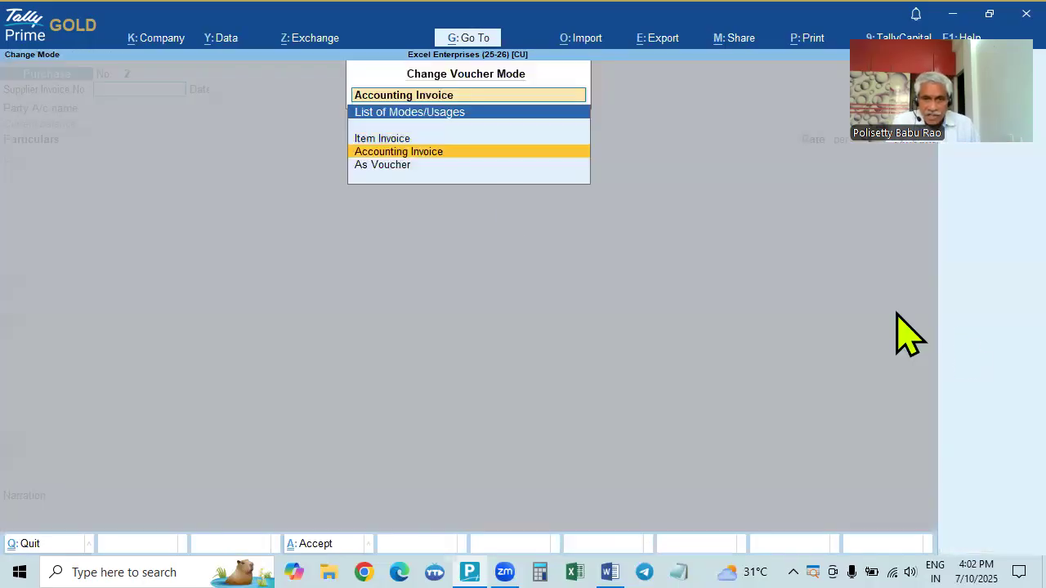
{"action": "left_click", "coordinate": [392, 138]}
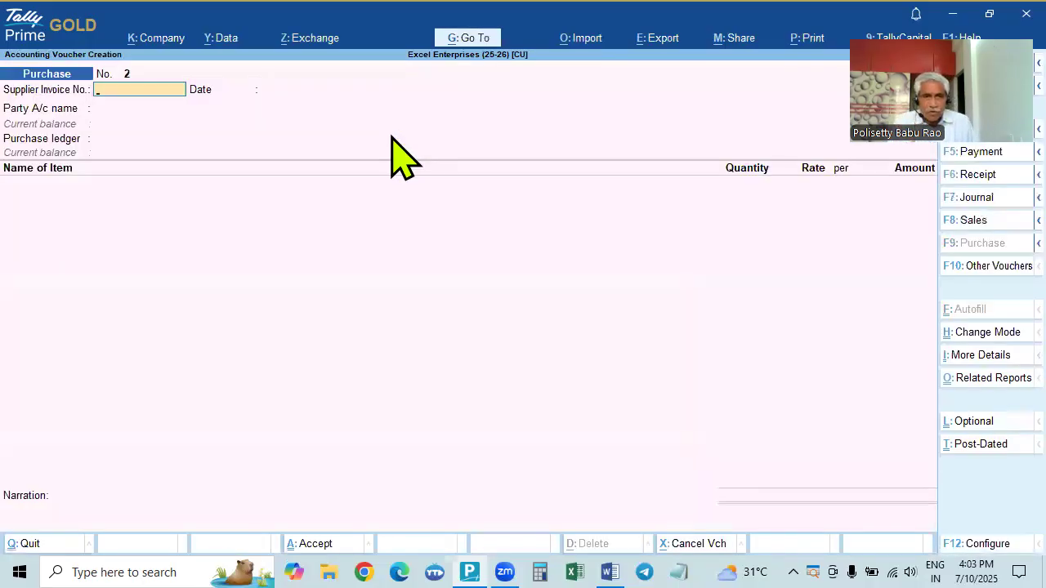
{"action": "key", "text": "Escape"}
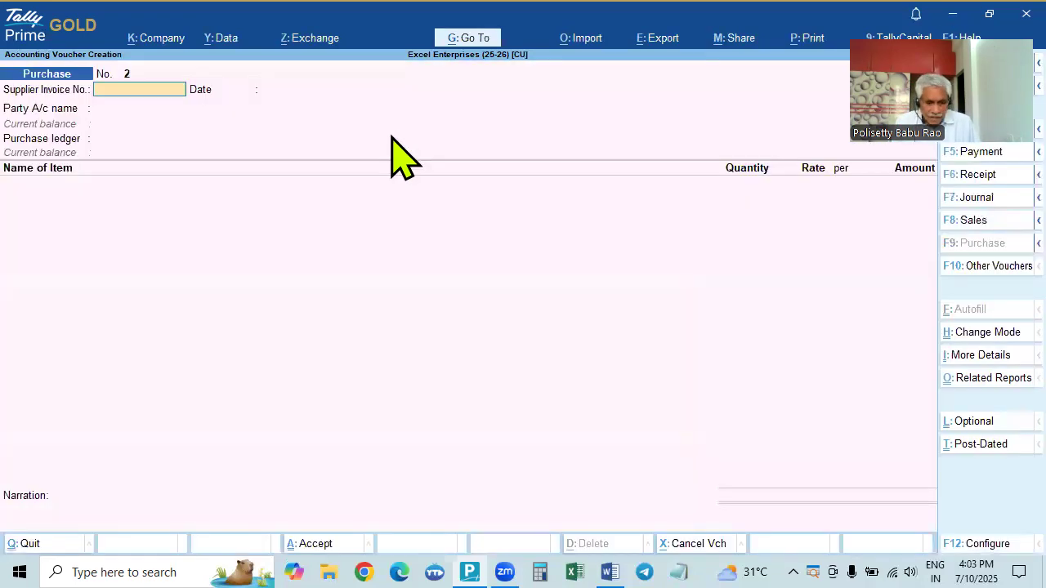
Keep the purchase voucher's date and copy supplier invoice number 225/25-26 from the Word document into it, accepting the invoice date.
{"action": "key", "text": "F2"}
{"action": "key", "text": "BackSpace"}
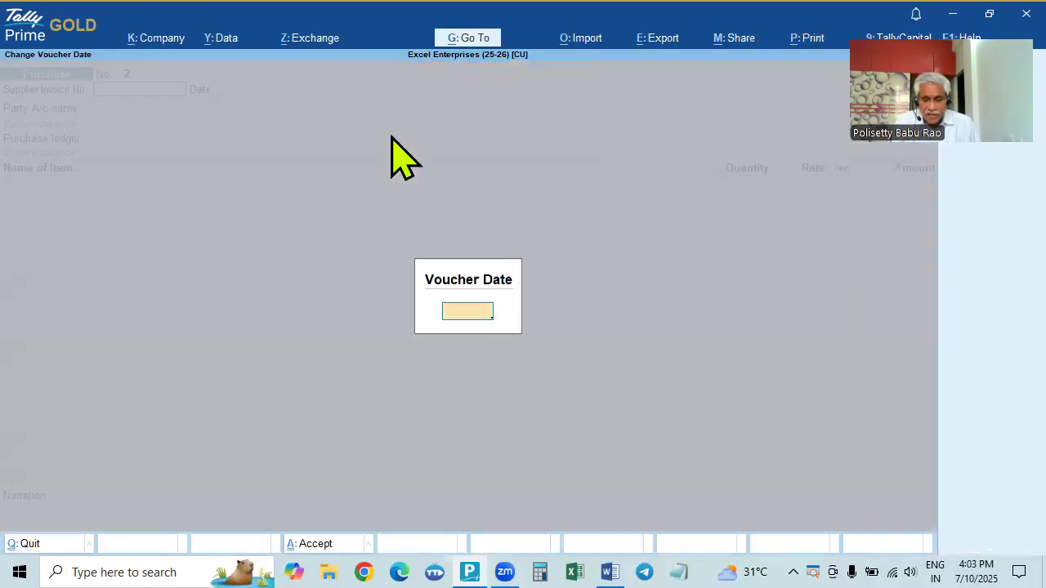
{"action": "key", "text": "Return"}
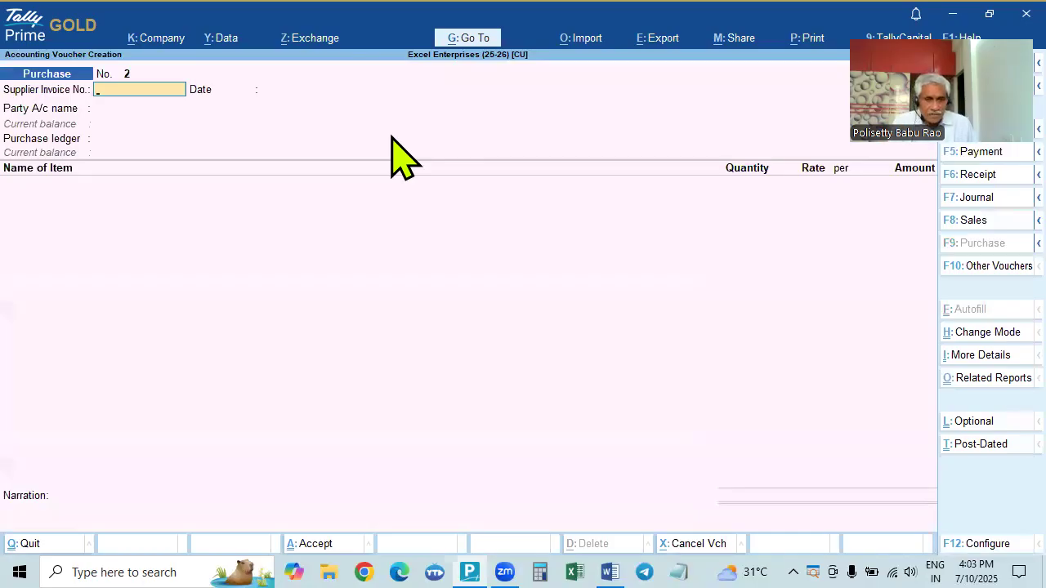
{"action": "key", "text": "alt+Tab"}
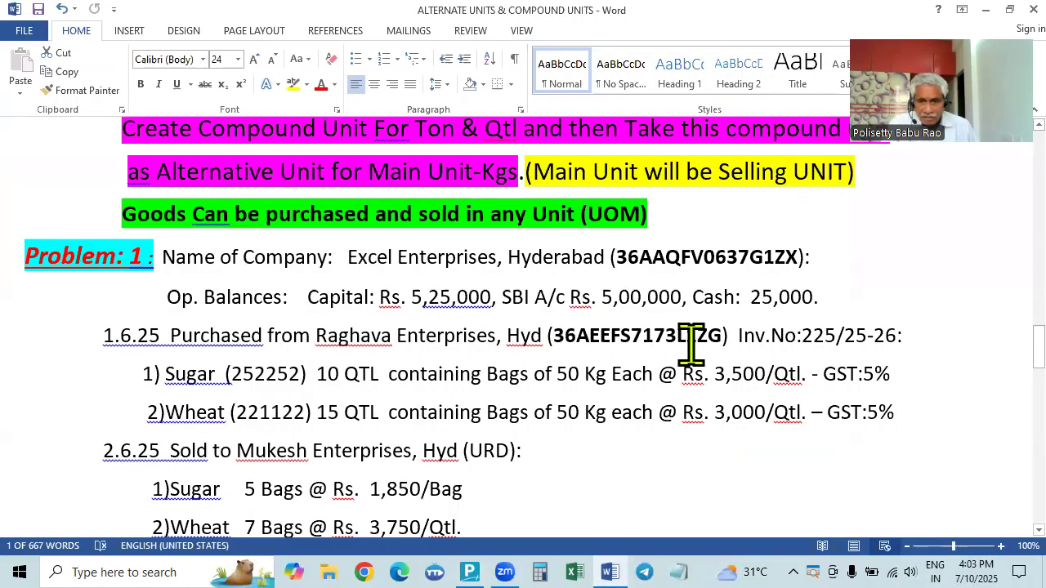
{"action": "left_click_drag", "start_coordinate": [804, 337], "coordinate": [894, 336]}
{"action": "key", "text": "ctrl+c"}
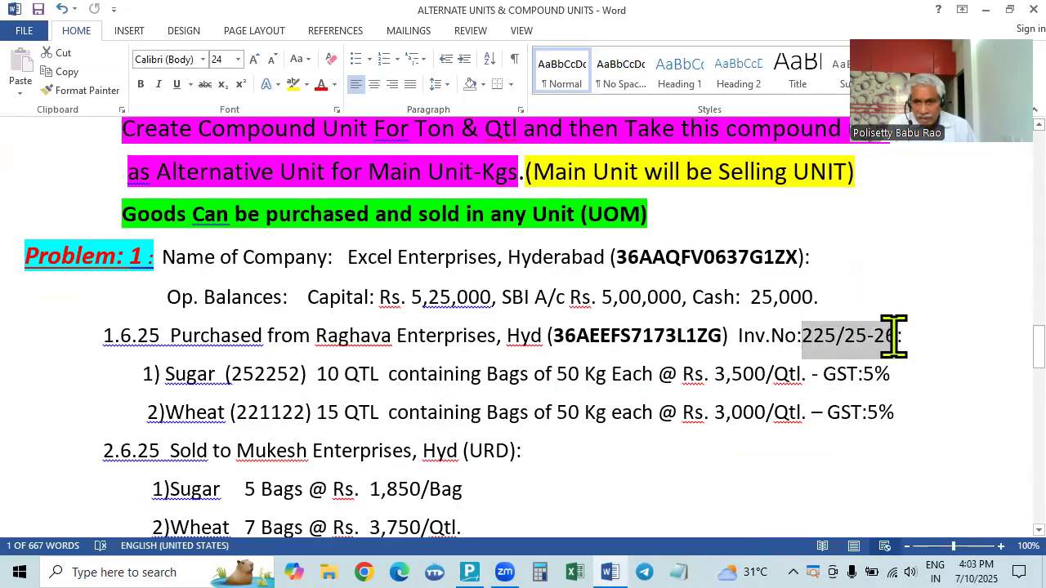
{"action": "key", "text": "alt+Tab"}
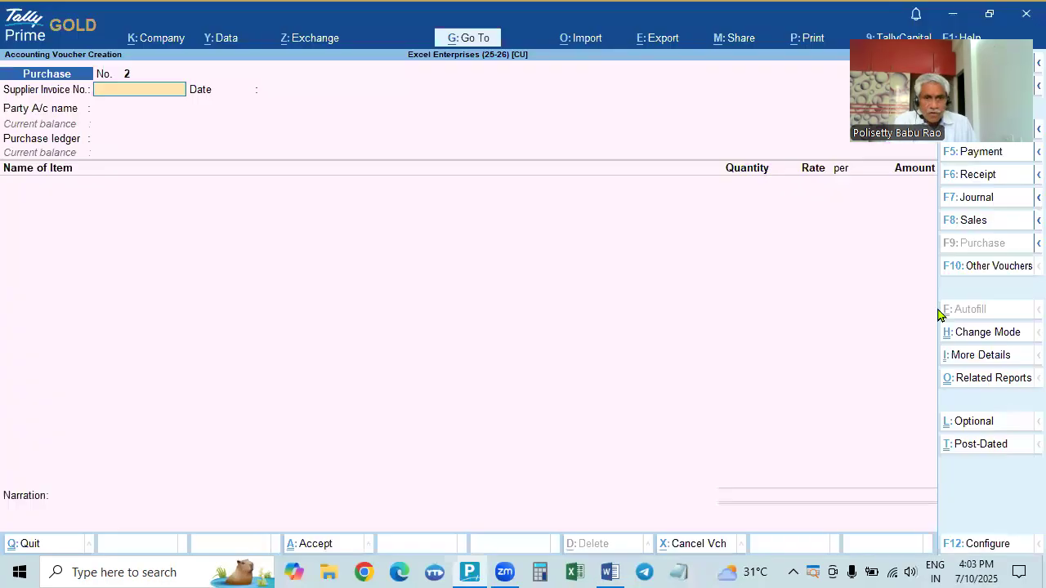
{"action": "key", "text": "ctrl+v"}
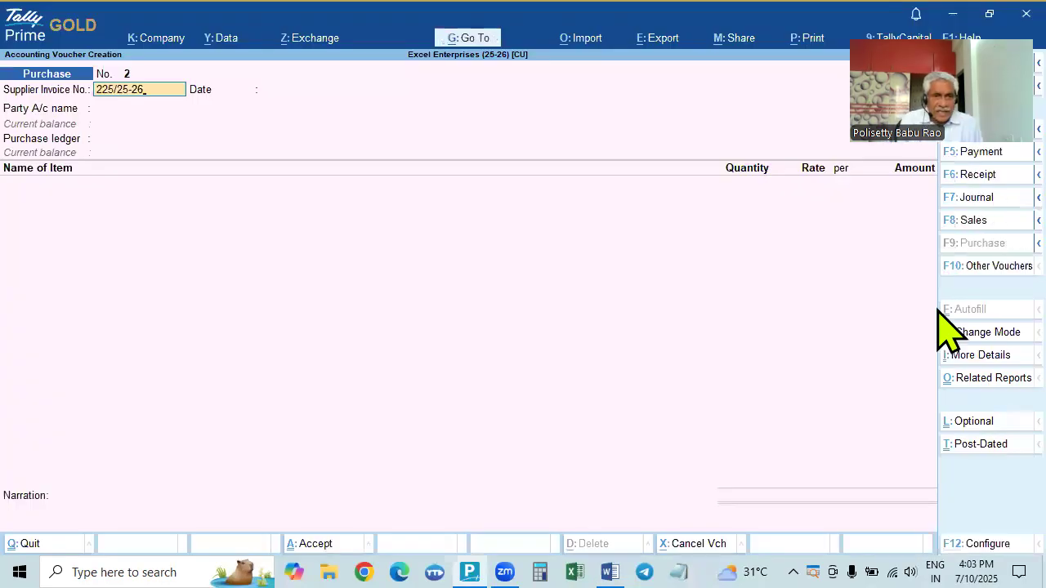
{"action": "key", "text": "Return"}
{"action": "key", "text": "Return"}
Set the party account to Raghava Enterprises (C) with its existing party details and choose Purchases as the purchase ledger.
{"action": "key", "text": "alt+Tab"}
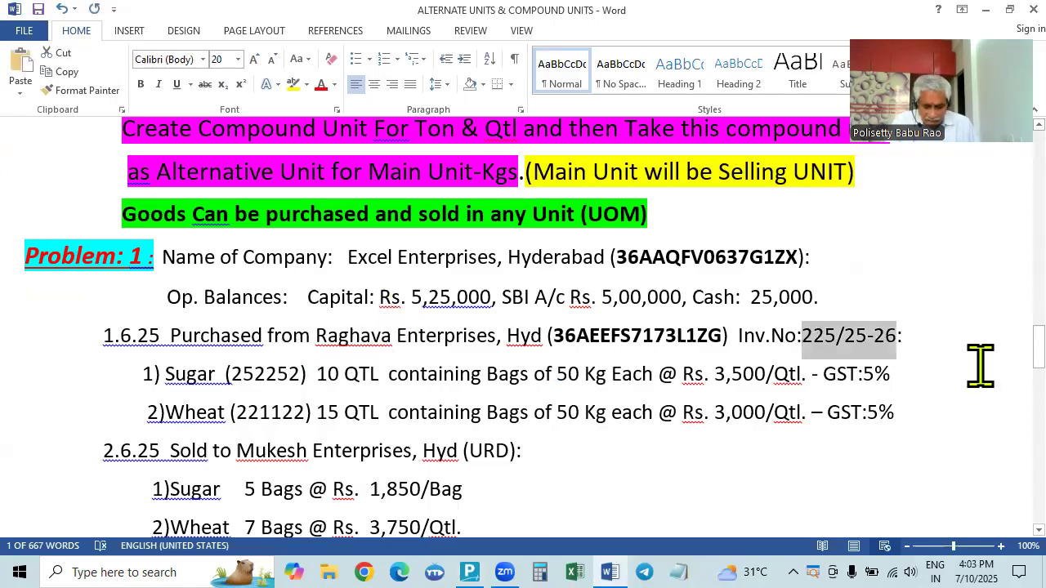
{"action": "key", "text": "alt+Tab"}
{"action": "key", "text": "Down"}
{"action": "key", "text": "Down"}
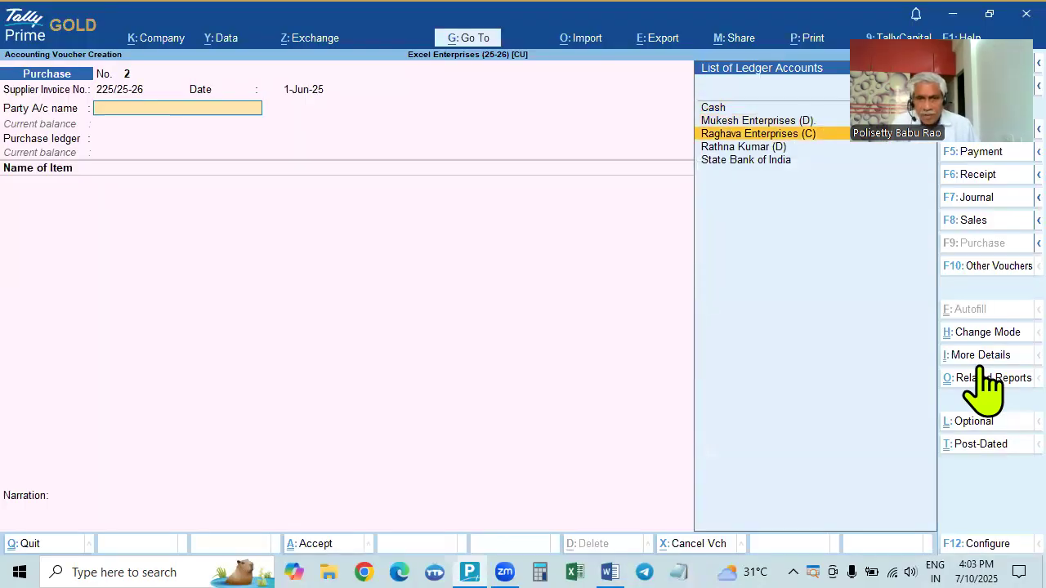
{"action": "key", "text": "Return"}
{"action": "key", "text": "ctrl+a"}
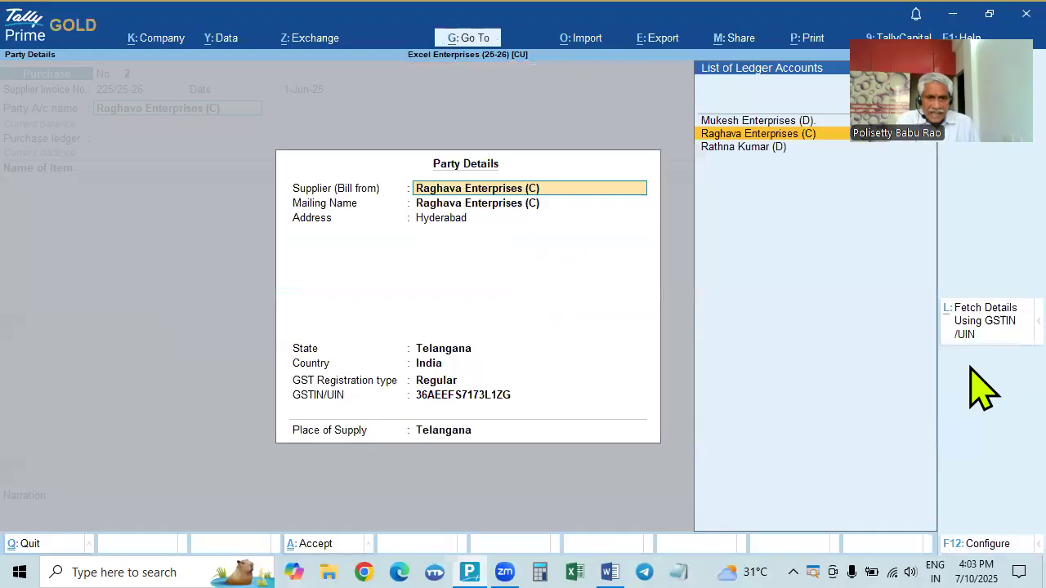
{"action": "key", "text": "ctrl+a"}
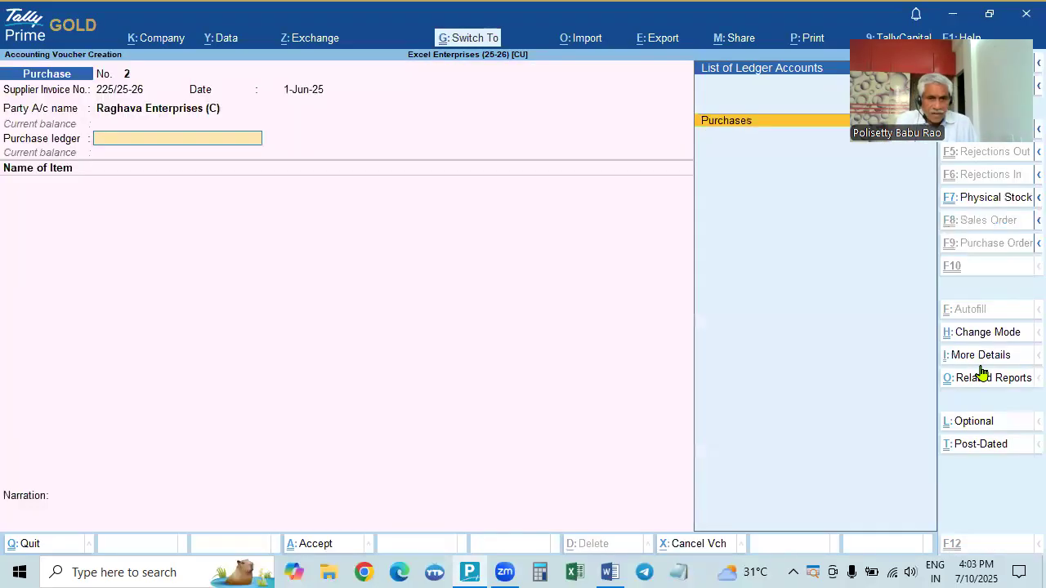
{"action": "key", "text": "Return"}
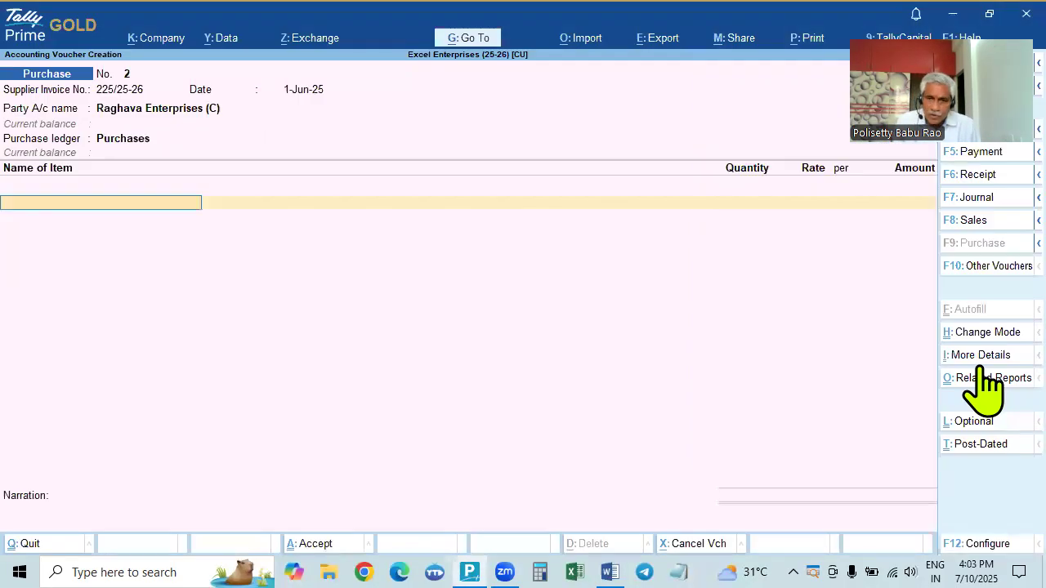
Open the Purchases ledger from the voucher to examine its GST applicability and HSN/SAC details, and return to the item entry.
{"action": "key", "text": "BackSpace"}
{"action": "key", "text": "ctrl+Return"}
{"action": "key", "text": "Return"}
{"action": "key", "text": "Return"}
{"action": "key", "text": "Return"}
{"action": "key", "text": "Return"}
{"action": "key", "text": "Return"}
{"action": "key", "text": "Return"}
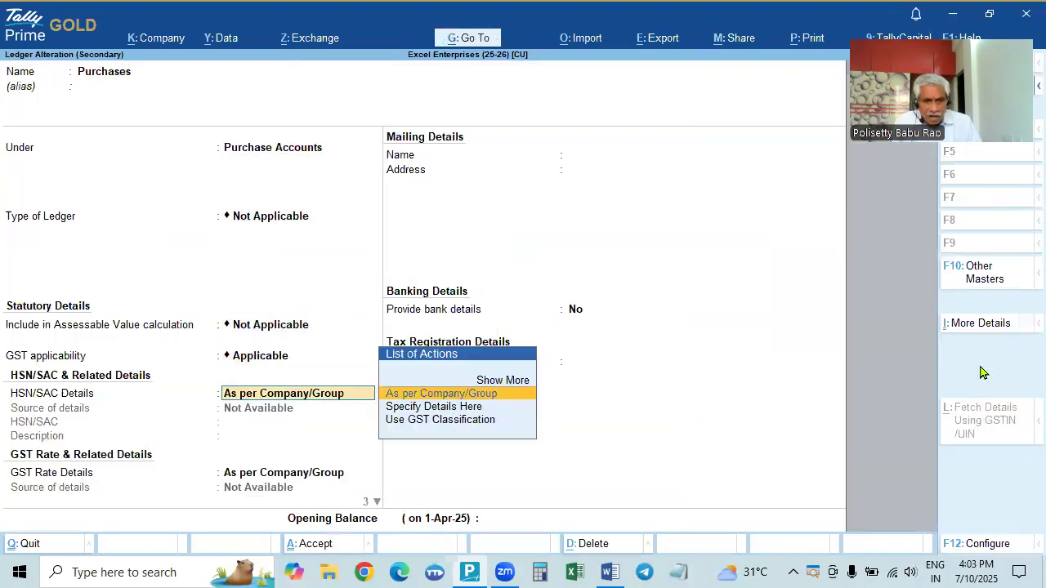
{"action": "key", "text": "BackSpace"}
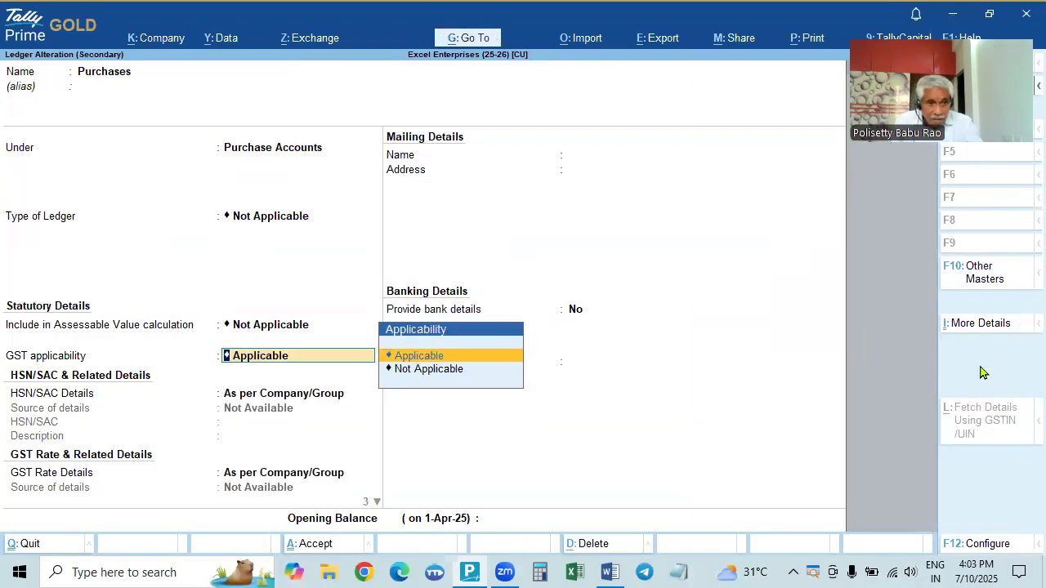
{"action": "key", "text": "Return"}
{"action": "key", "text": "Return"}
{"action": "key", "text": "Return"}
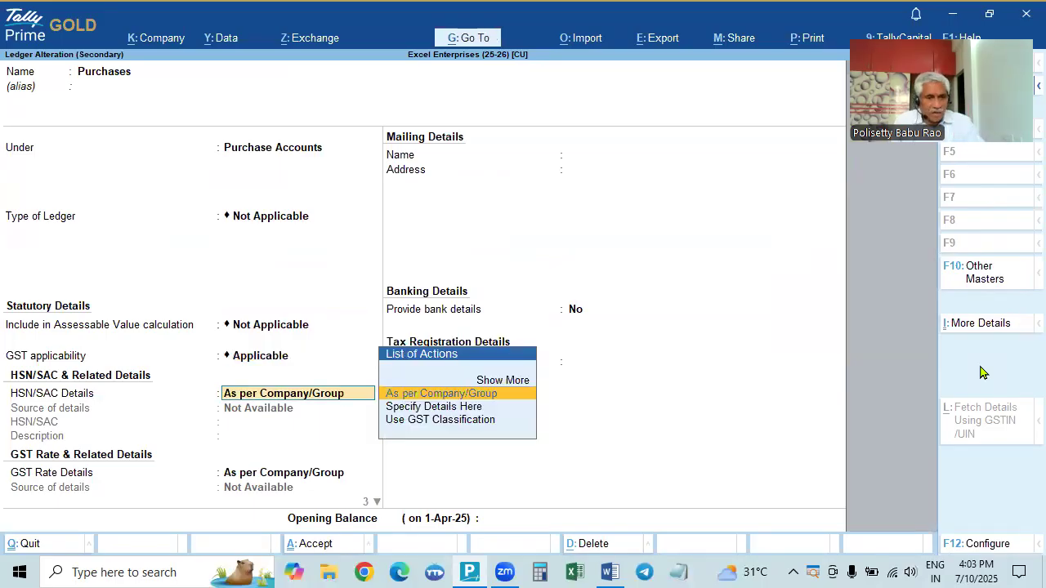
{"action": "key", "text": "Return"}
{"action": "key", "text": "Return"}
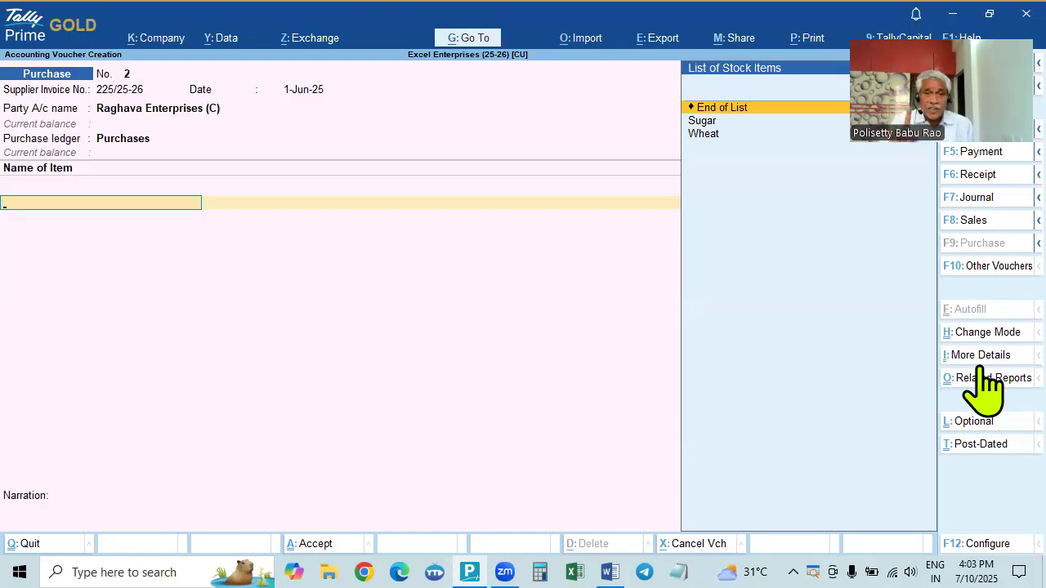
Consult the 1.6.25 purchase items in the Word document and pick Sugar as the first stock item in the voucher.
{"action": "key", "text": "alt"}
{"action": "key", "text": "alt+Tab"}
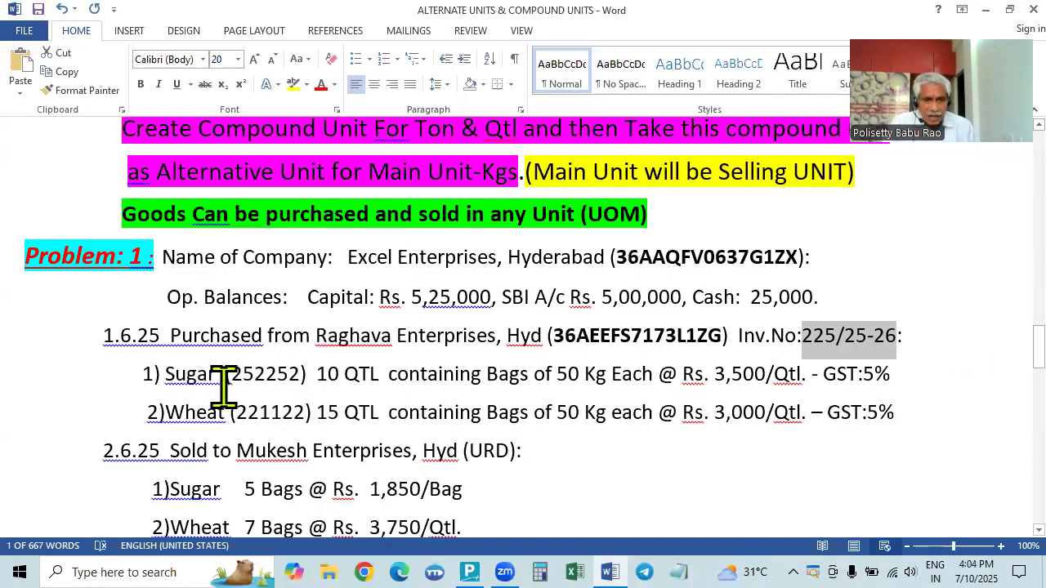
{"action": "key", "text": "alt+Tab"}
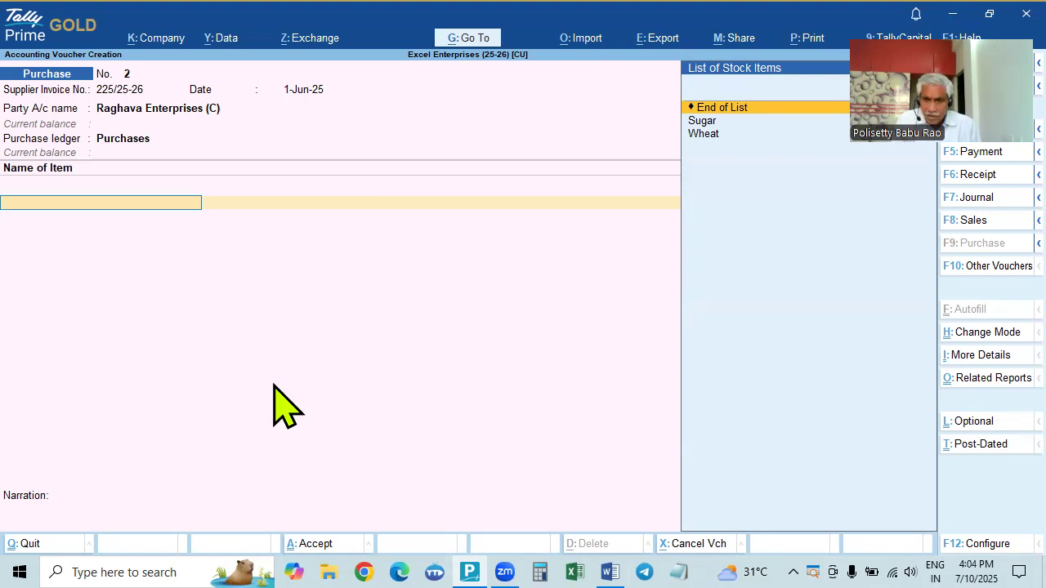
{"action": "key", "text": "Down"}
{"action": "key", "text": "Return"}
{"action": "key", "text": "Escape"}
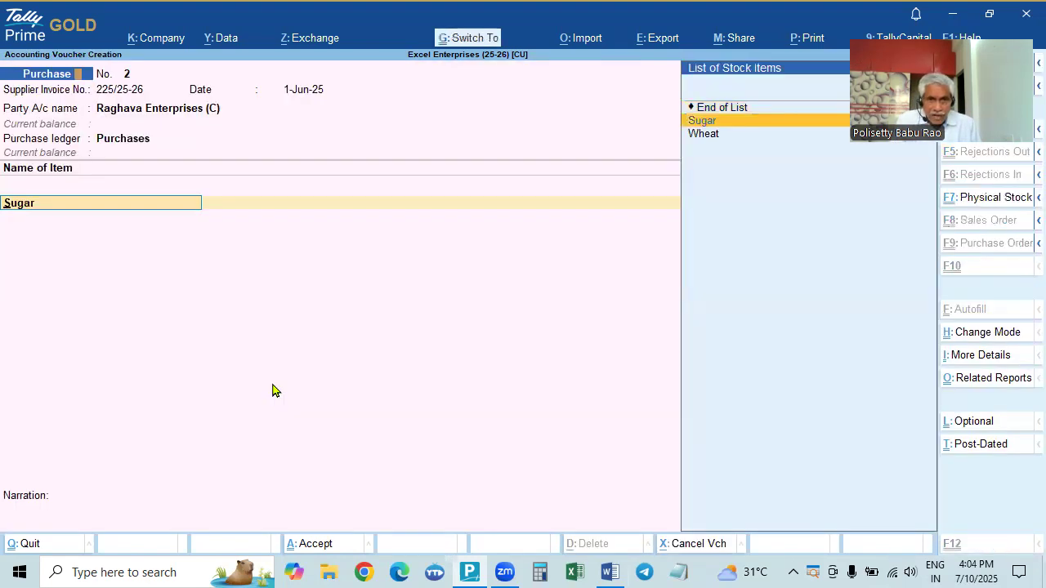
Open the Sugar stock item master to view its units and GST details, and close it without changes.
{"action": "key", "text": "ctrl+Return"}
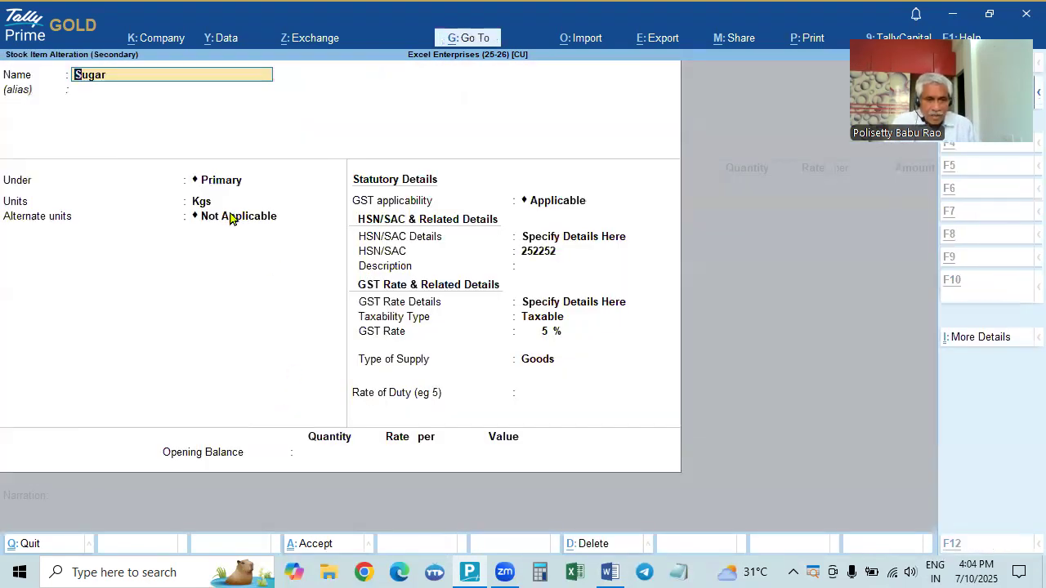
{"action": "key", "text": "alt+Tab"}
{"action": "key", "text": "alt+Tab"}
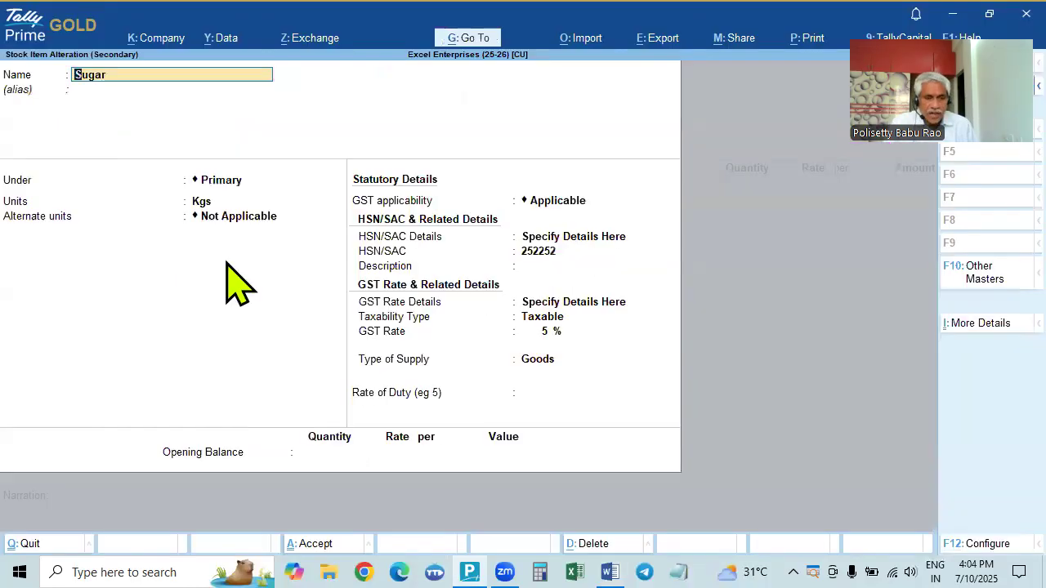
{"action": "key", "text": "Escape"}
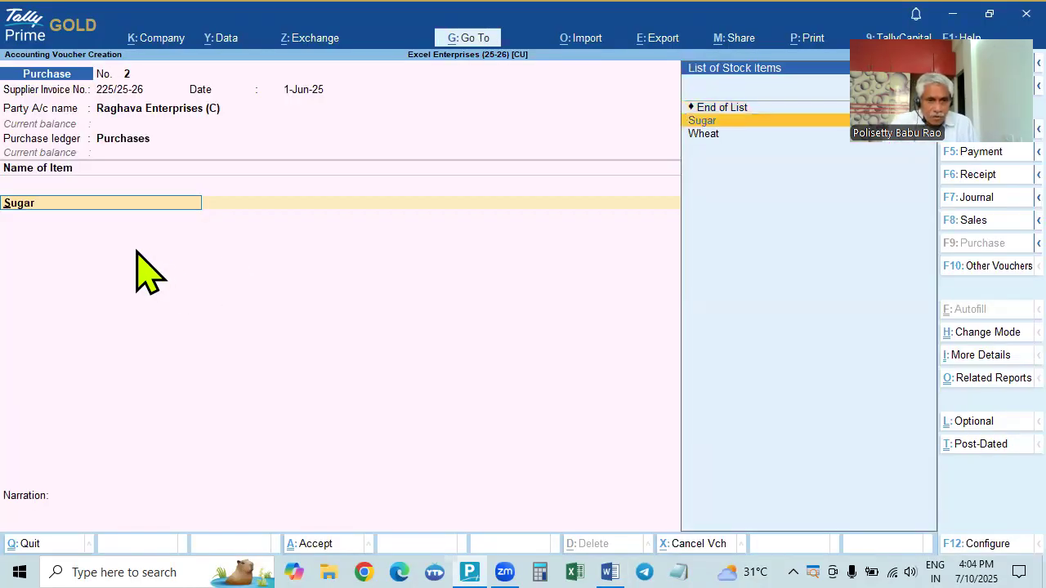
Reopen the Sugar stock item master, compare the purchase units in the Word document, and keep Kgs as its main unit.
{"action": "key", "text": "ctrl+Return"}
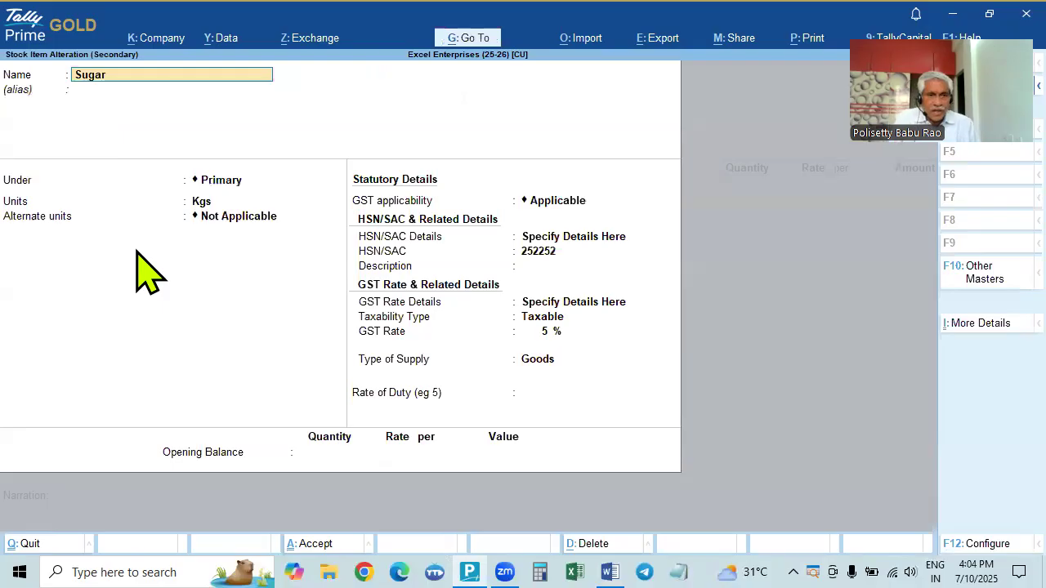
{"action": "key", "text": "Return"}
{"action": "key", "text": "Return"}
{"action": "key", "text": "Return"}
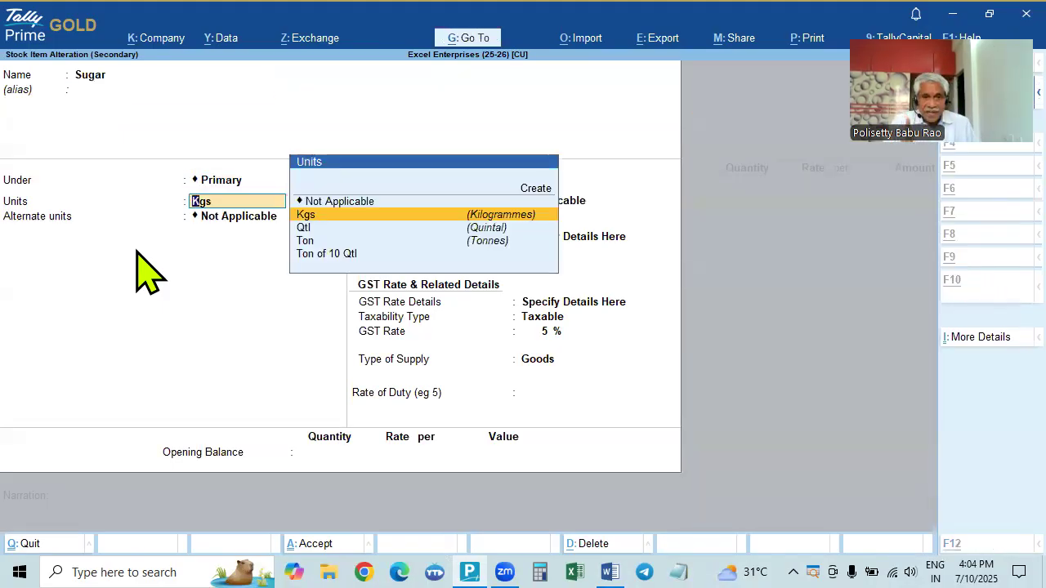
{"action": "key", "text": "alt+Tab"}
{"action": "key", "text": "alt+Tab"}
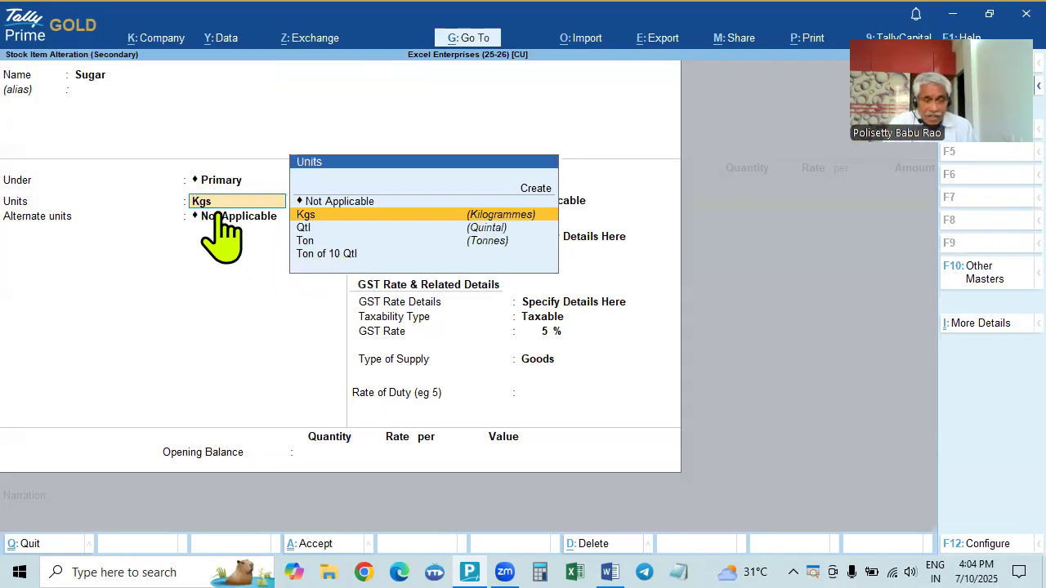
{"action": "key", "text": "alt+Tab"}
{"action": "key", "text": "alt+Tab"}
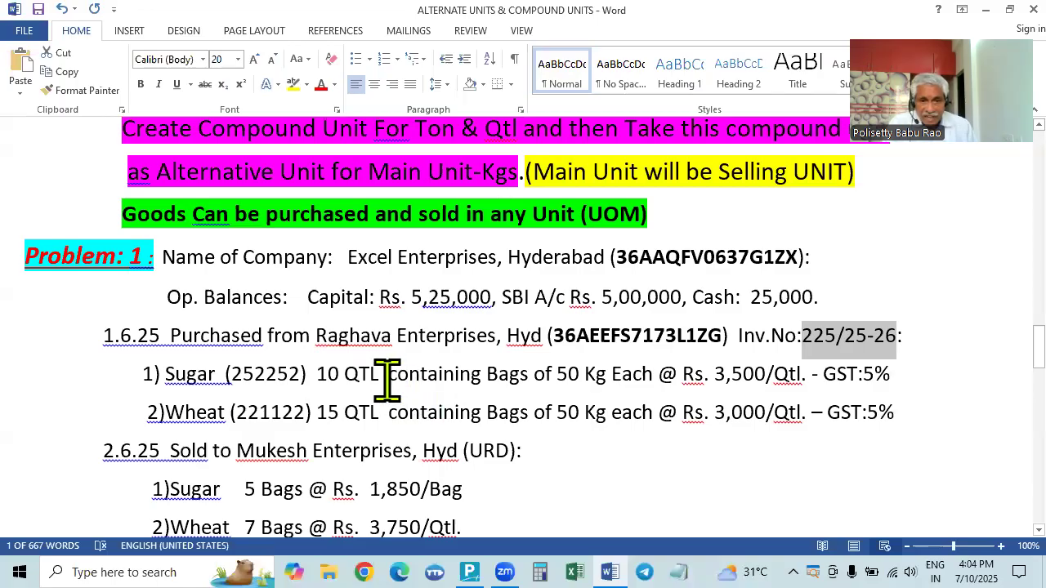
{"action": "key", "text": "alt+Tab"}
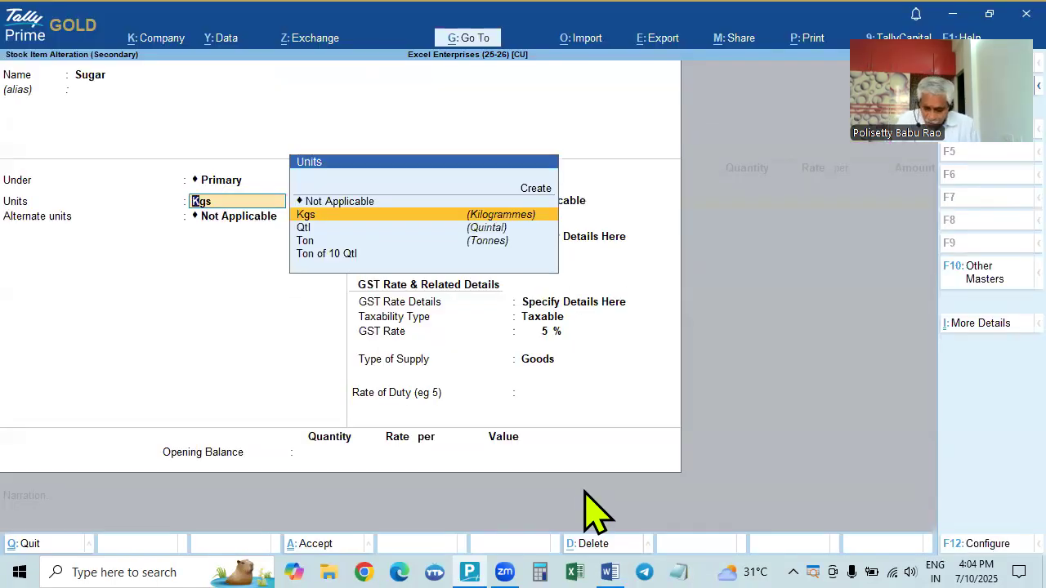
{"action": "key", "text": "Down"}
{"action": "key", "text": "Up"}
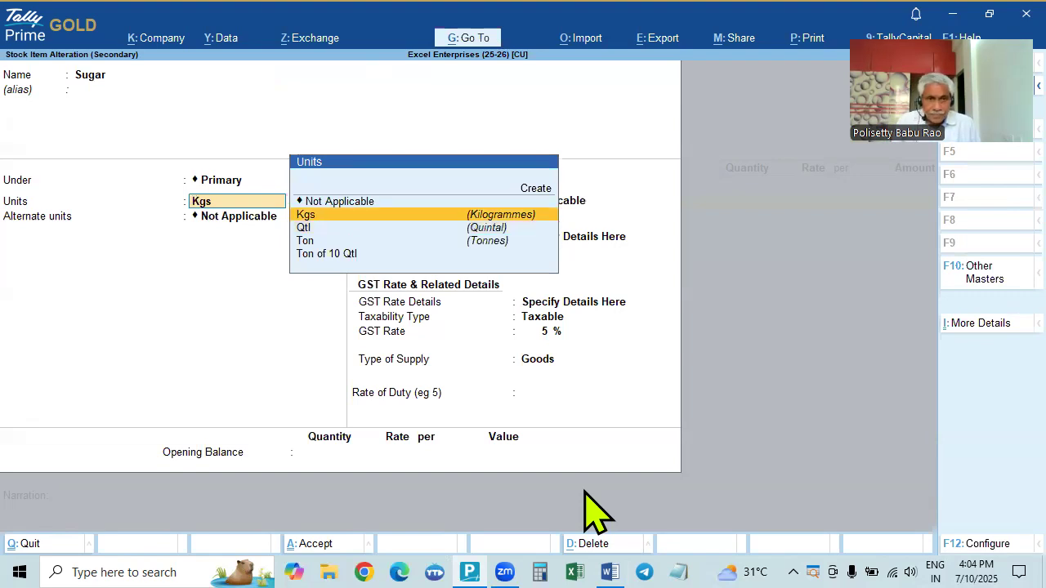
{"action": "key", "text": "Up"}
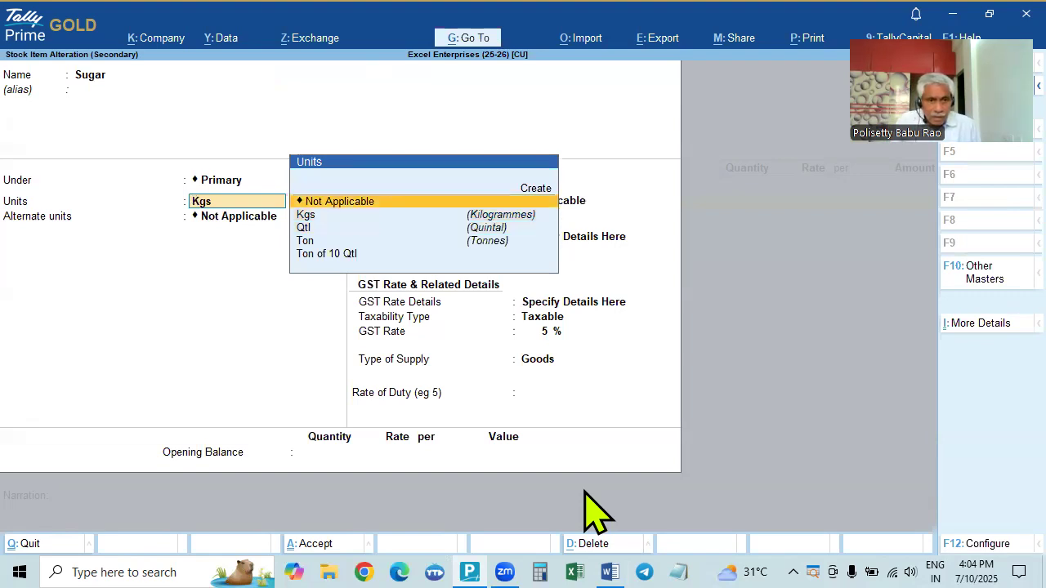
{"action": "key", "text": "Down"}
{"action": "key", "text": "Return"}
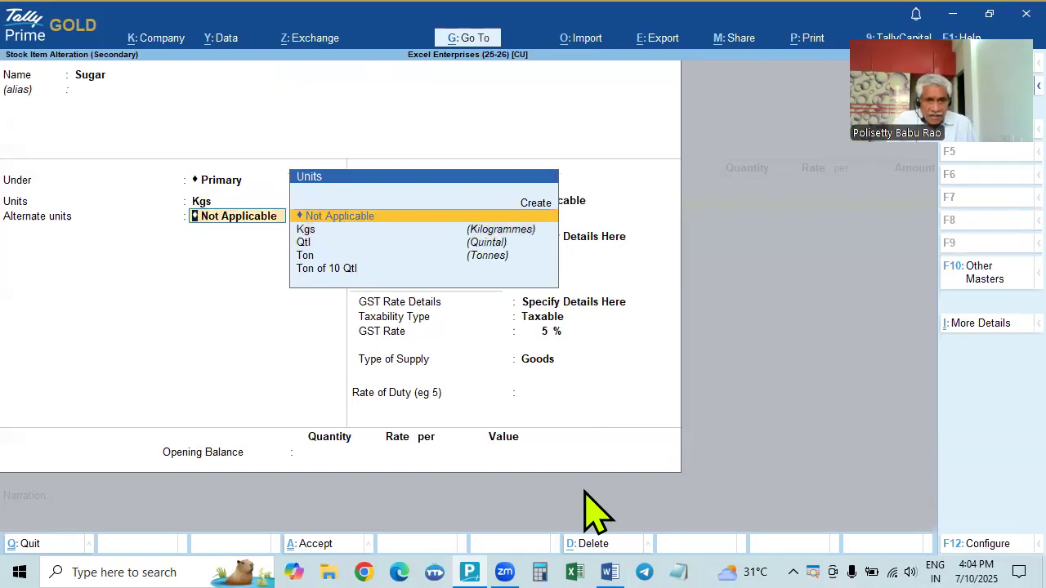
Start a new compound unit for Sugar's alternate unit, consulting the purchase units in the Word document, and choose Qtl as the first unit.
{"action": "key", "text": "alt+c"}
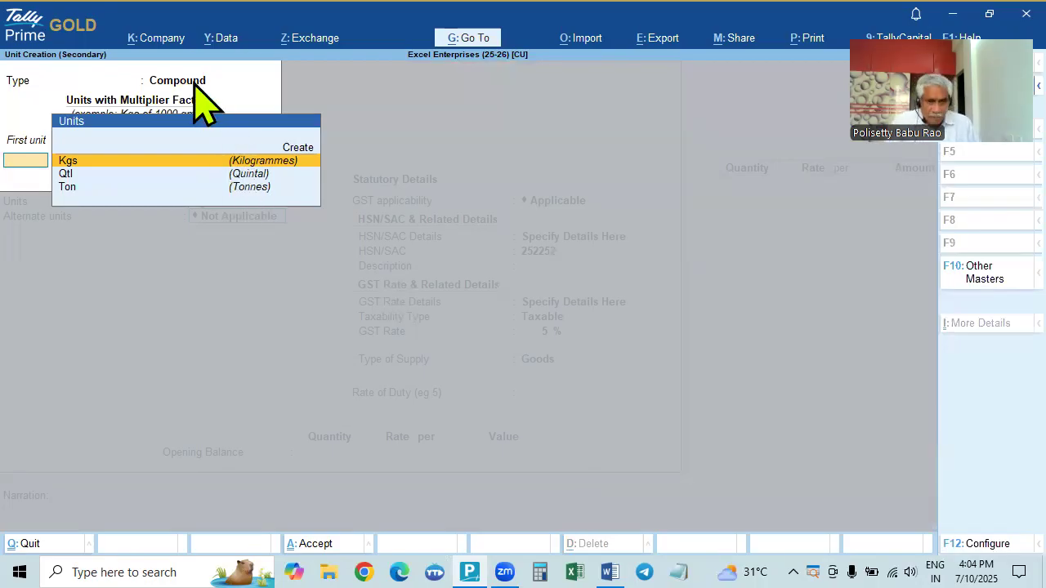
{"action": "key", "text": "alt+Tab"}
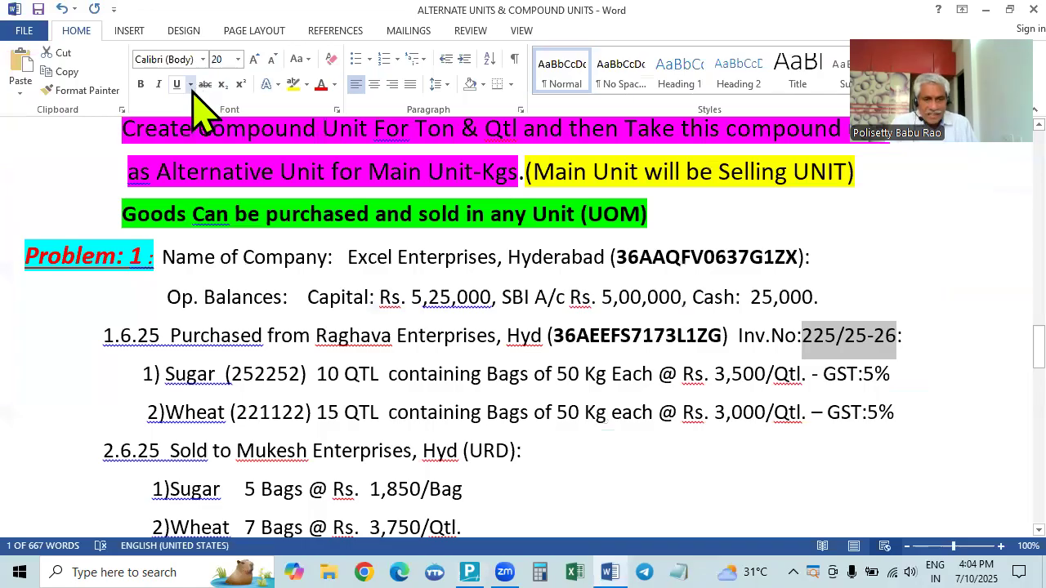
{"action": "key", "text": "alt+Tab"}
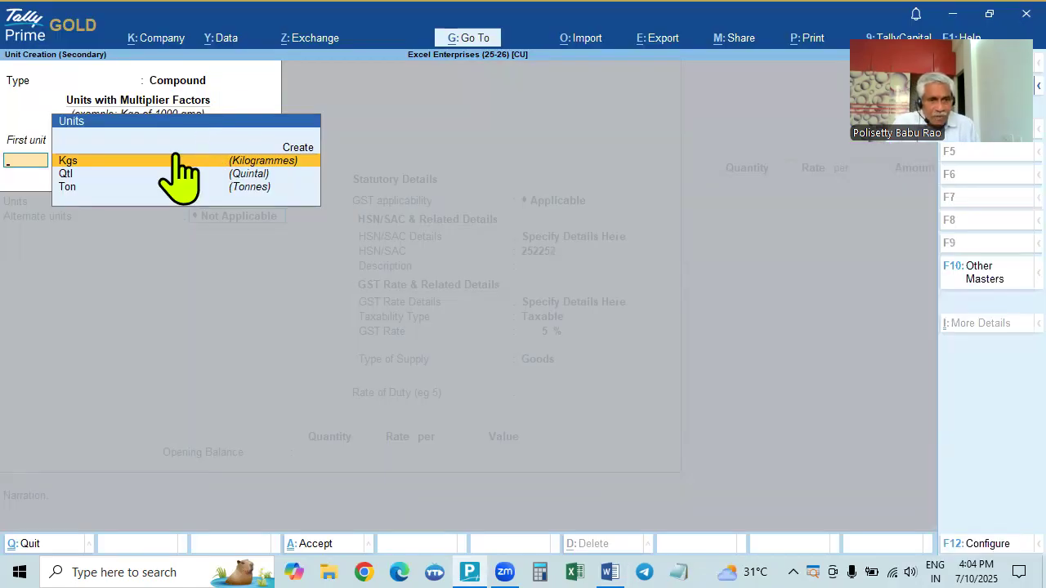
{"action": "key", "text": "alt+Tab"}
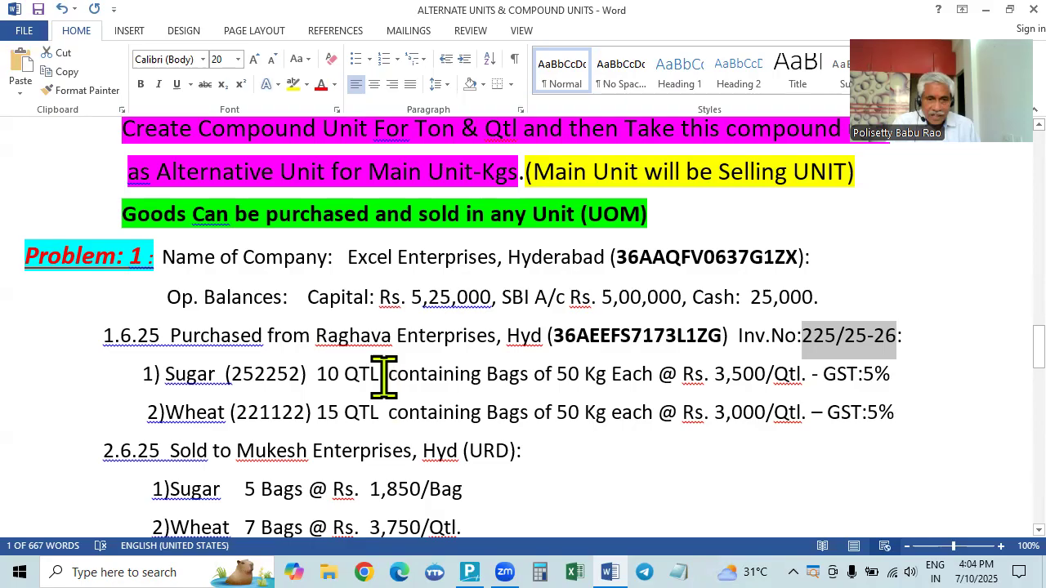
{"action": "key", "text": "alt+Tab"}
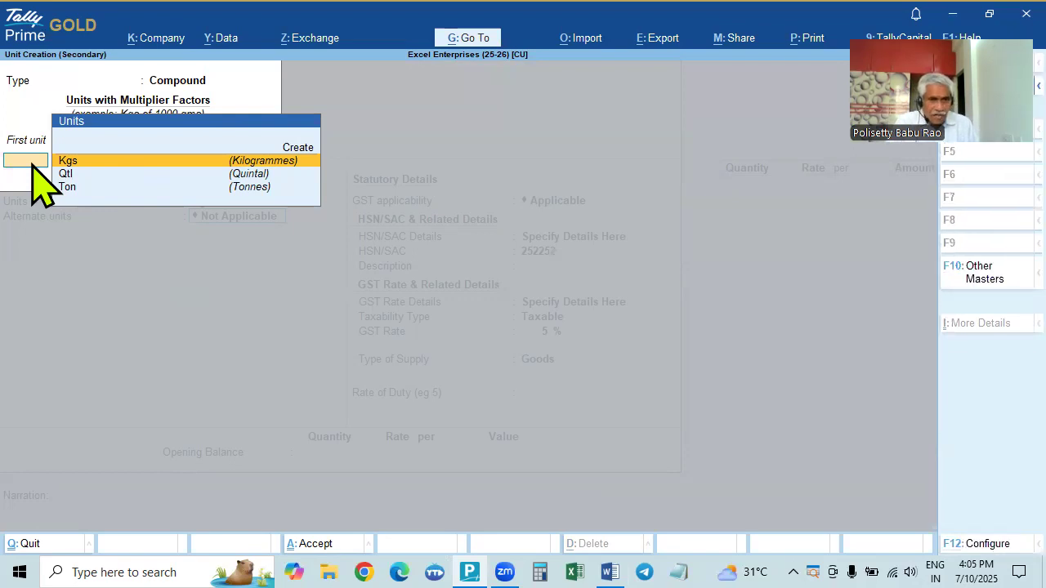
{"action": "key", "text": "alt"}
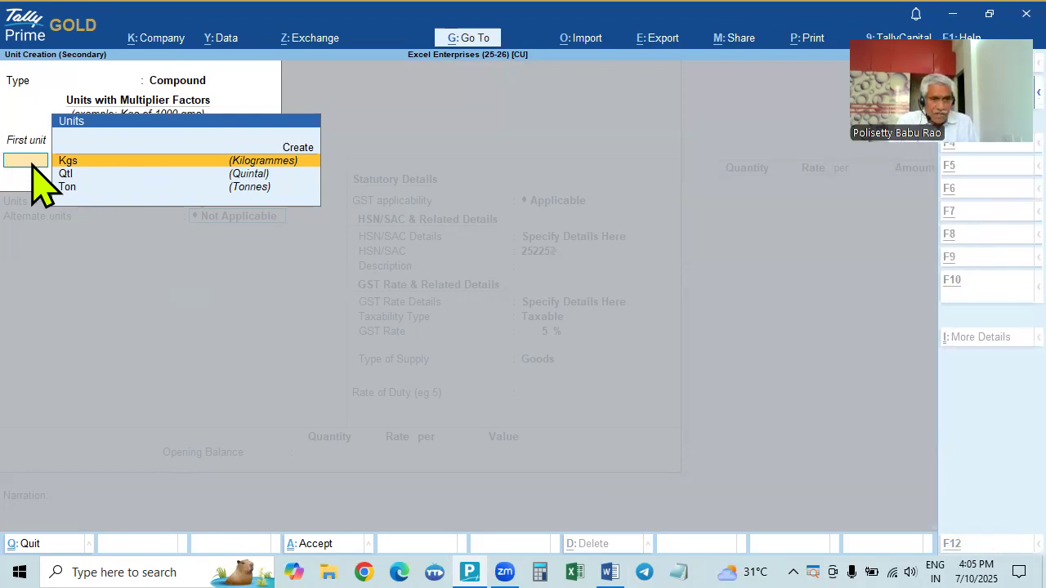
{"action": "left_click", "coordinate": [296, 147]}
{"action": "key", "text": "Down"}
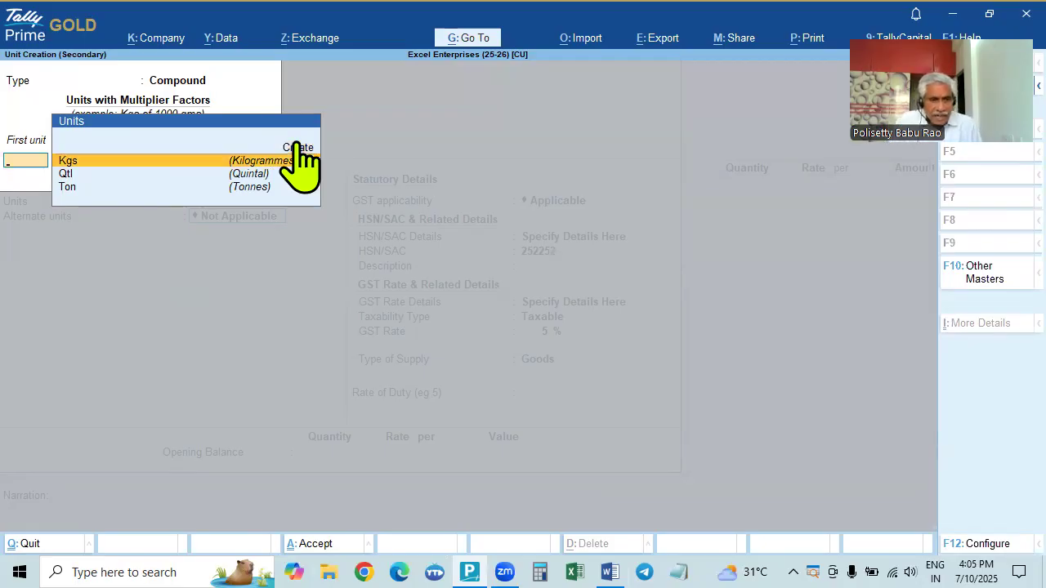
{"action": "left_click", "coordinate": [65, 175]}
{"action": "left_click", "coordinate": [65, 175]}
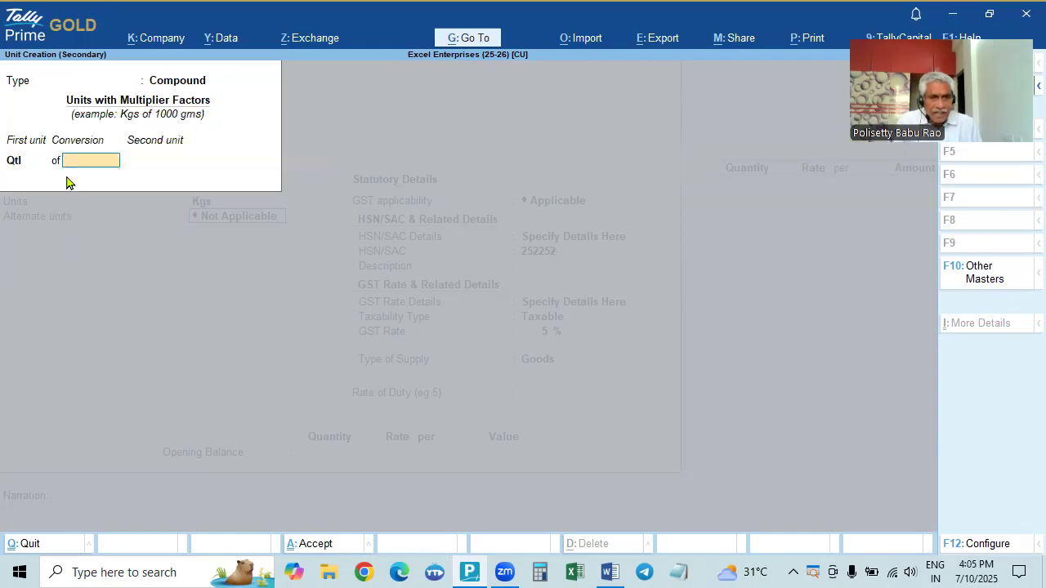
Check the bag weight in the Word document and set the compound unit's conversion factor to 2.
{"action": "key", "text": "alt+Tab"}
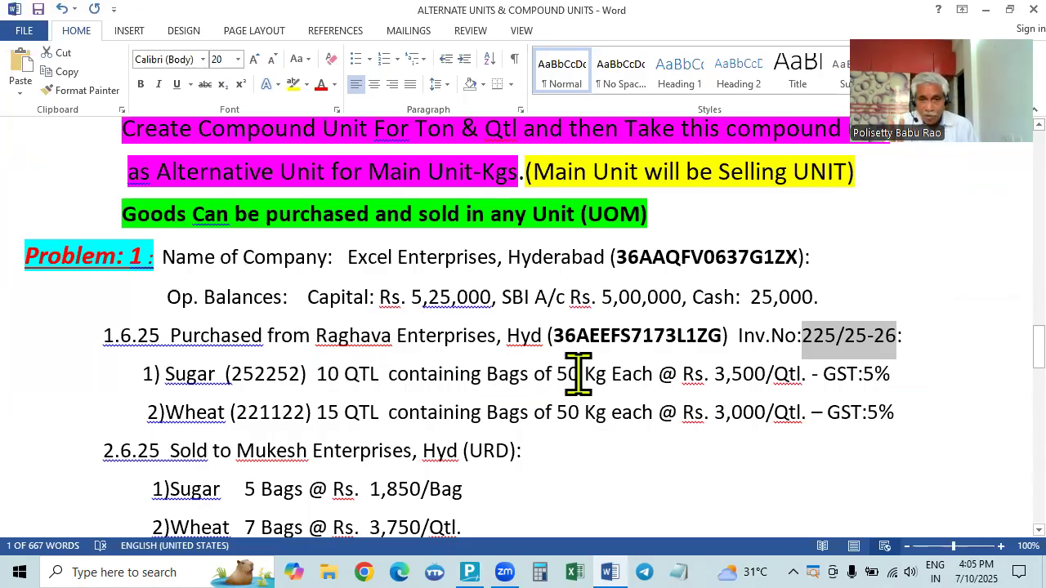
{"action": "key", "text": "alt+Tab"}
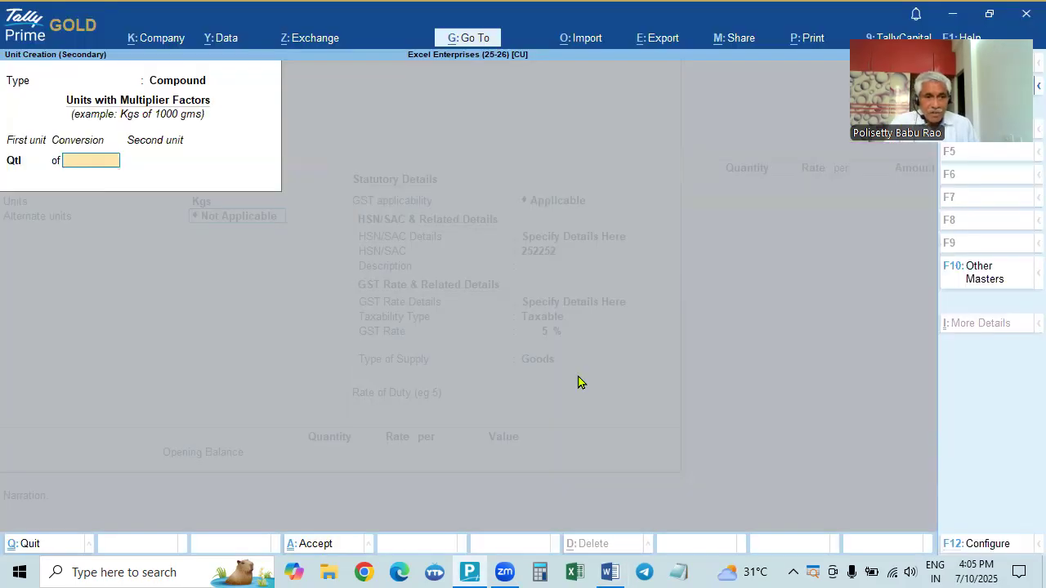
{"action": "type", "text": "2"}
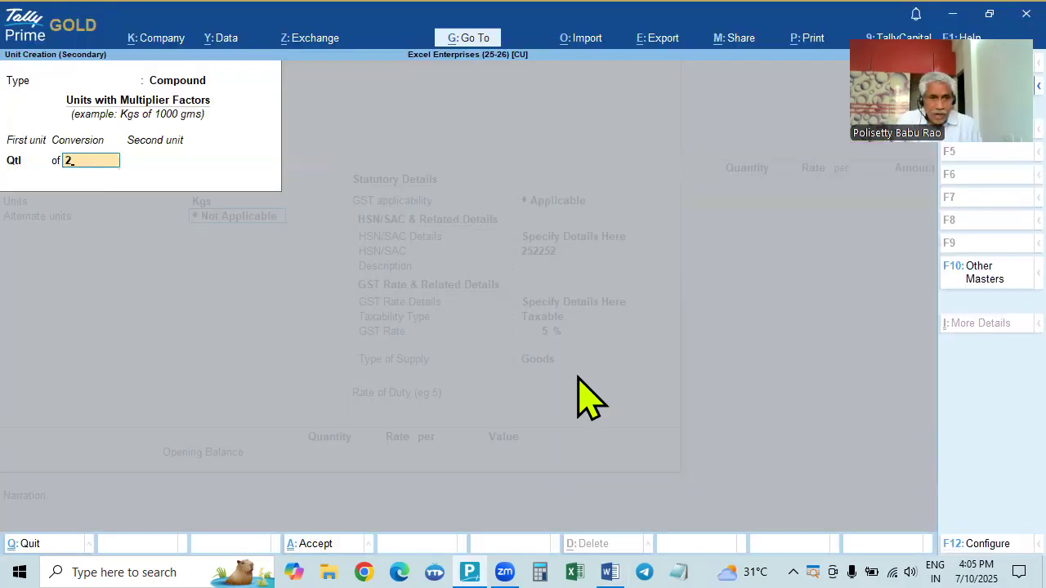
{"action": "key", "text": "Return"}
{"action": "key", "text": "Down"}
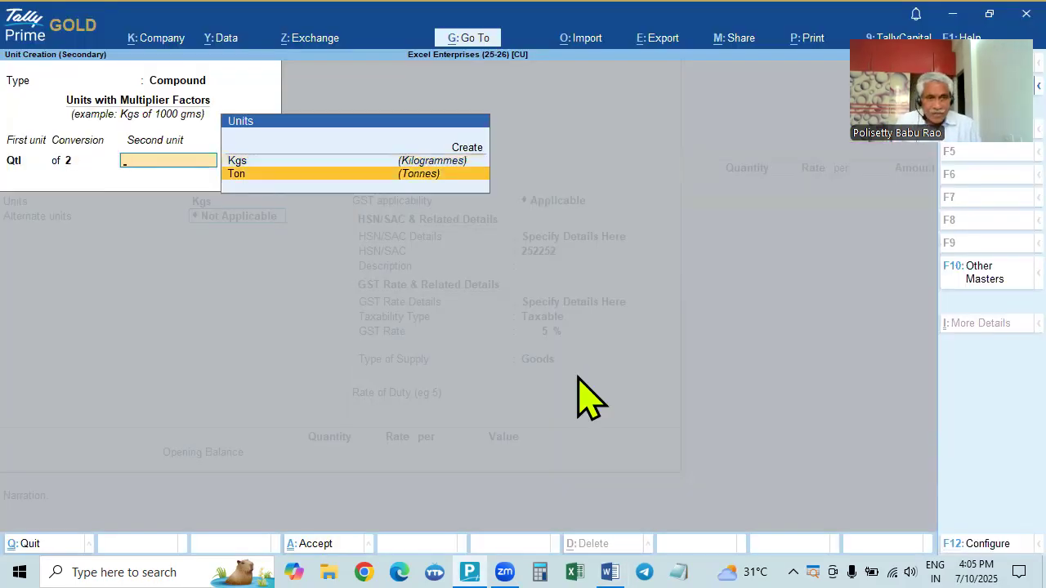
{"action": "key", "text": "Up"}
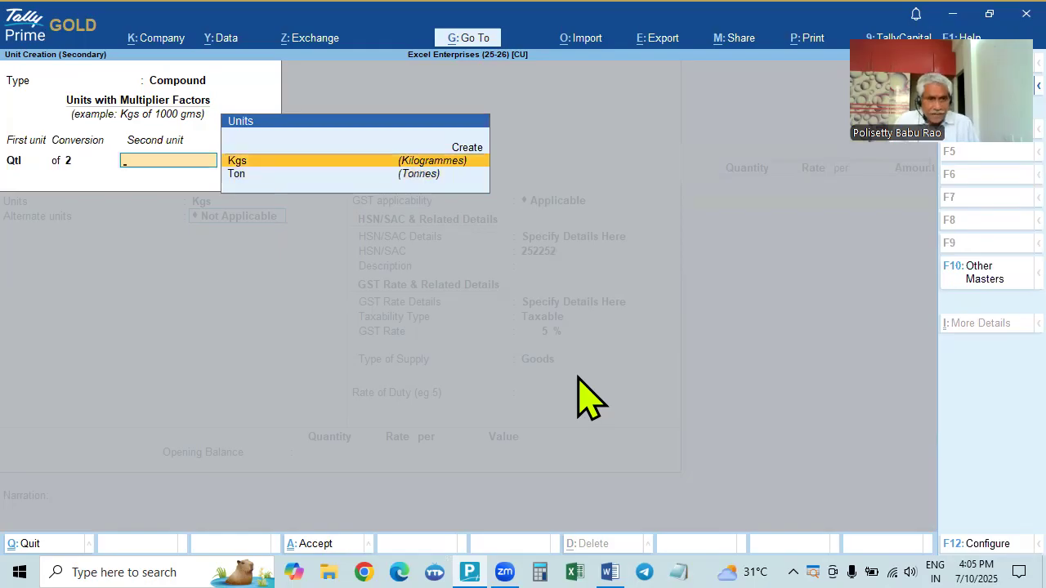
Start creating a new unit for the compound's second unit and set its type to Simple.
{"action": "key", "text": "alt"}
{"action": "key", "text": "alt+c"}
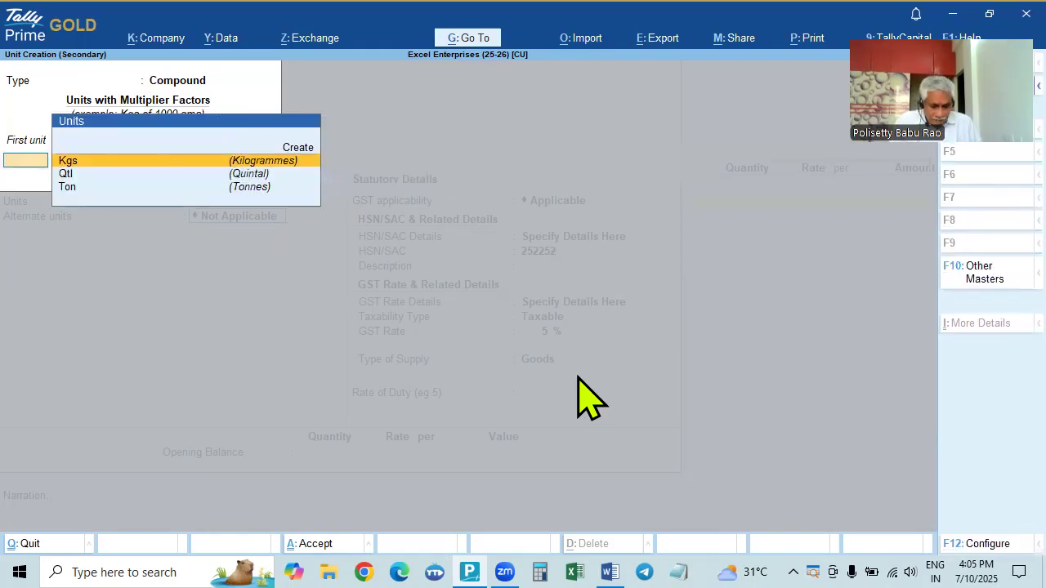
{"action": "key", "text": "Up"}
{"action": "key", "text": "Down"}
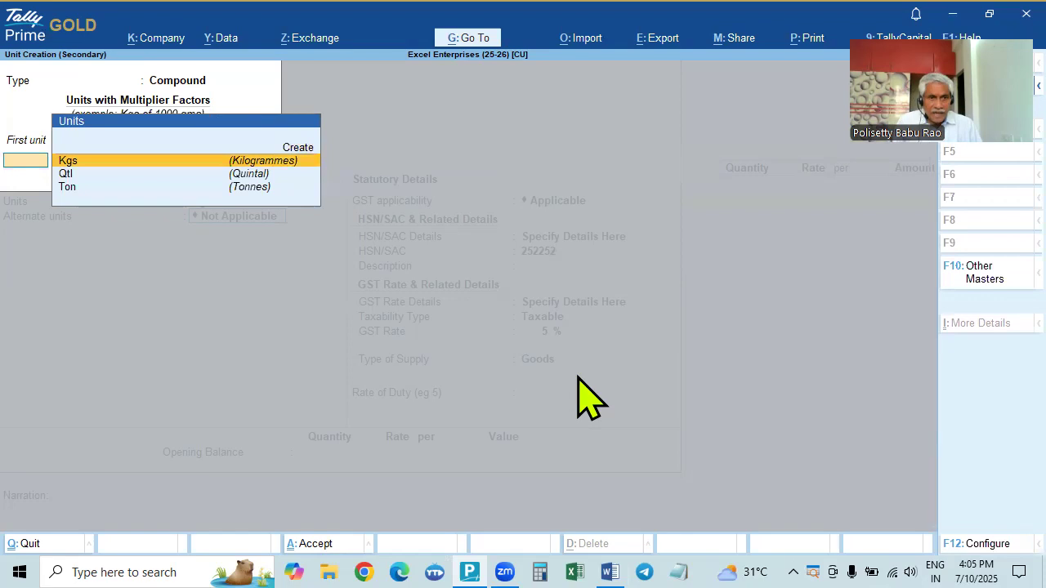
{"action": "key", "text": "BackSpace"}
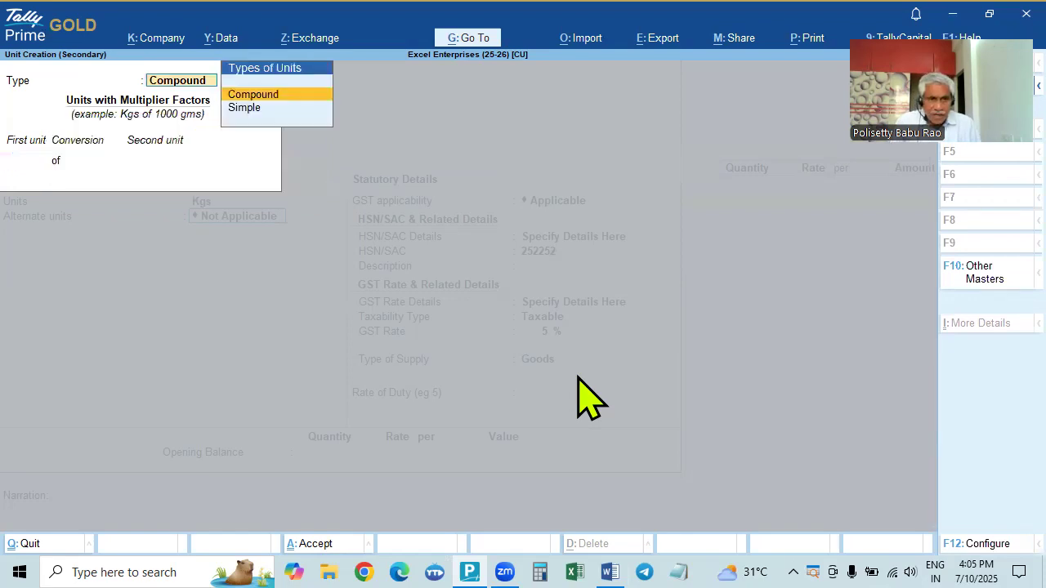
{"action": "key", "text": "Up"}
{"action": "key", "text": "Return"}
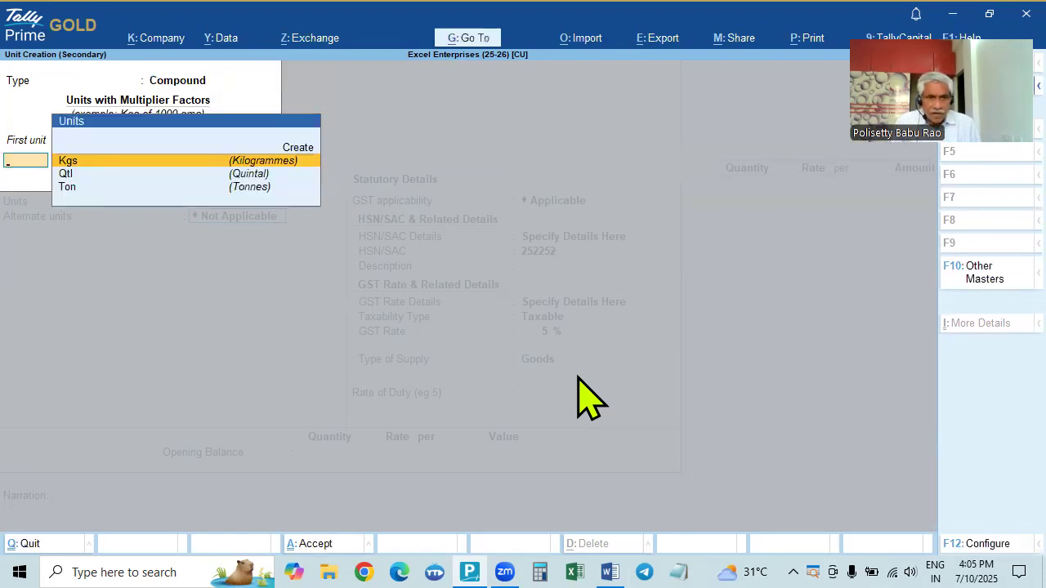
{"action": "key", "text": "BackSpace"}
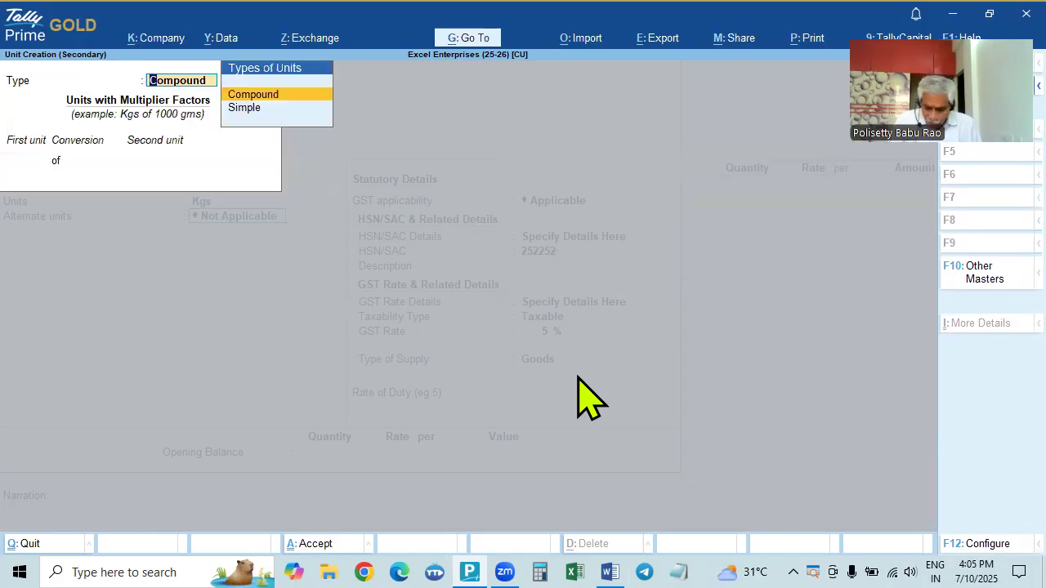
{"action": "key", "text": "Down"}
{"action": "key", "text": "Return"}
Create the unit with symbol BAG, formal name Bags, quantity code BAG-BAGS and 2 decimal places.
{"action": "type", "text": "BAG"}
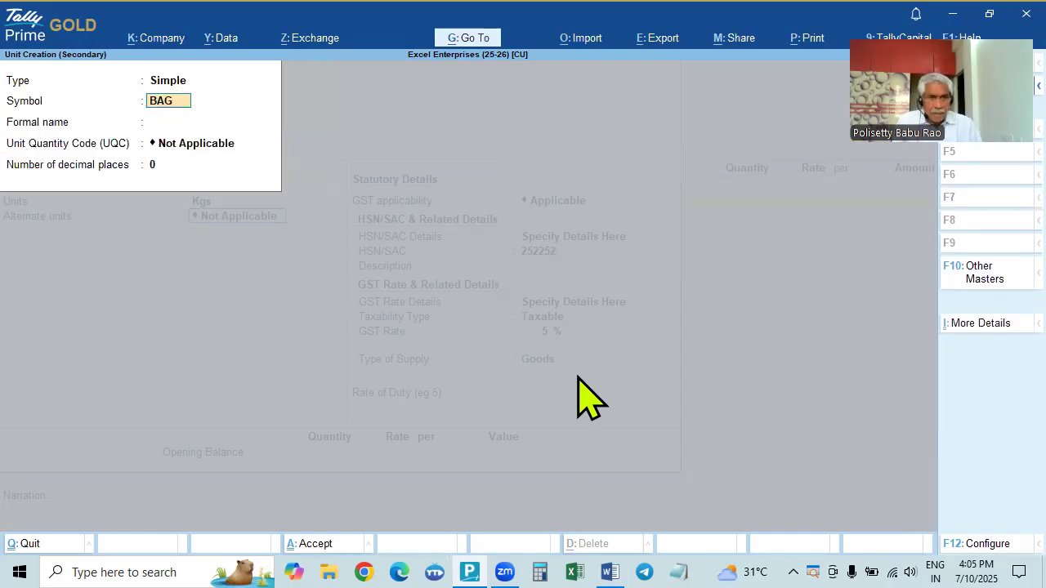
{"action": "key", "text": "Return"}
{"action": "type", "text": "Bags"}
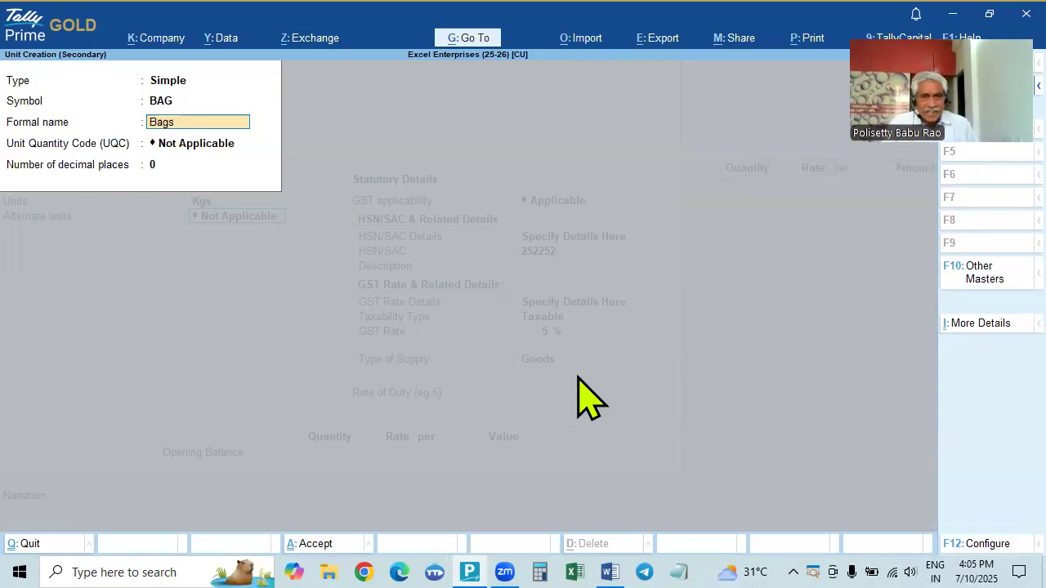
{"action": "key", "text": "Return"}
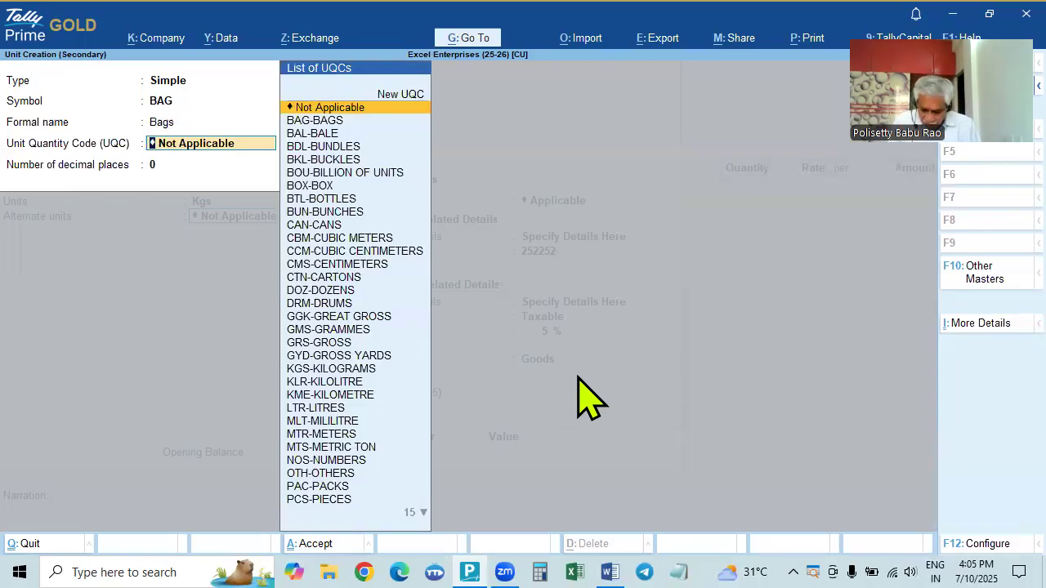
{"action": "type", "text": "bag"}
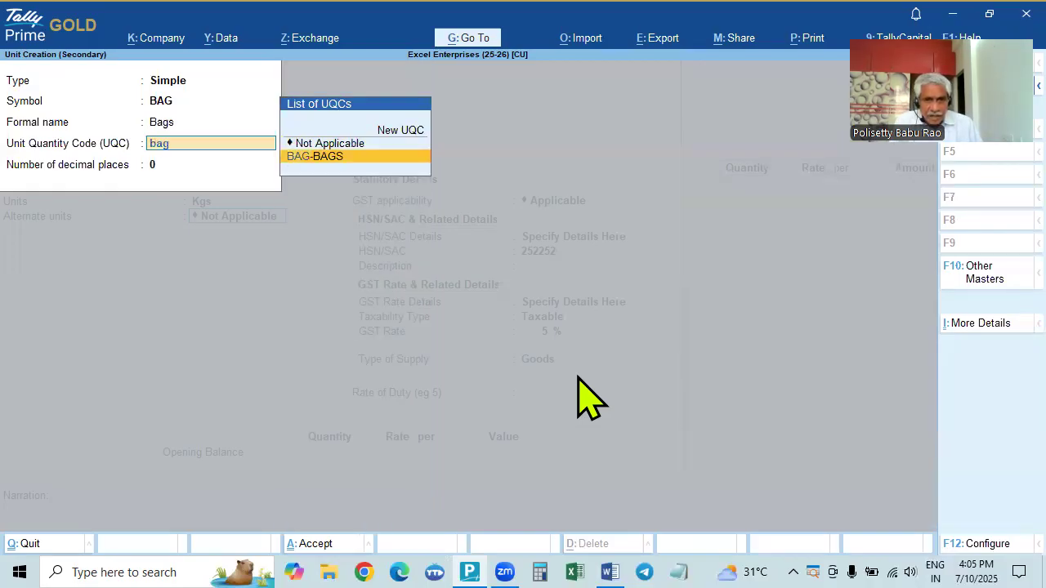
{"action": "key", "text": "Return"}
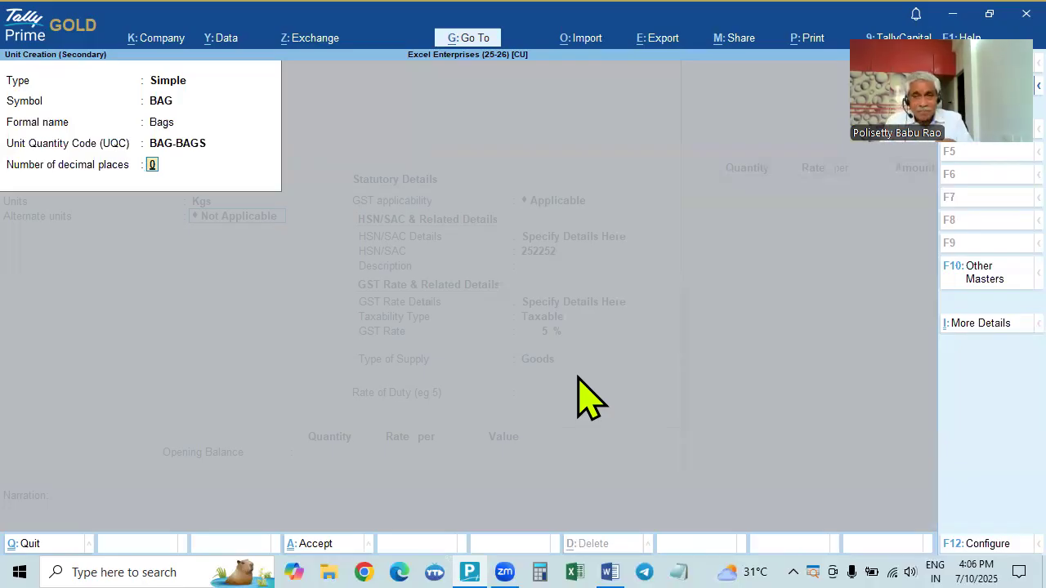
{"action": "type", "text": "2"}
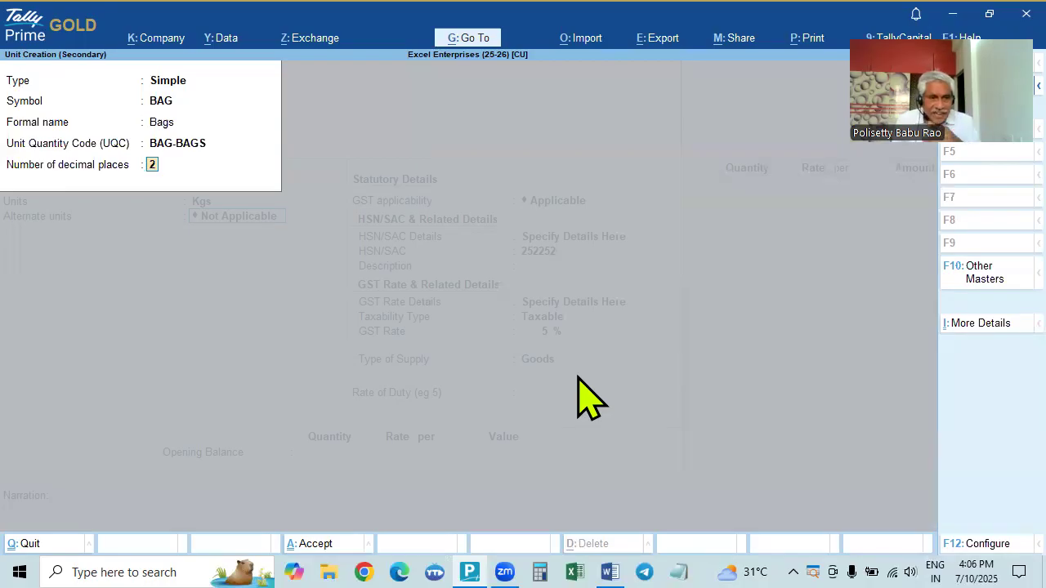
{"action": "key", "text": "Return"}
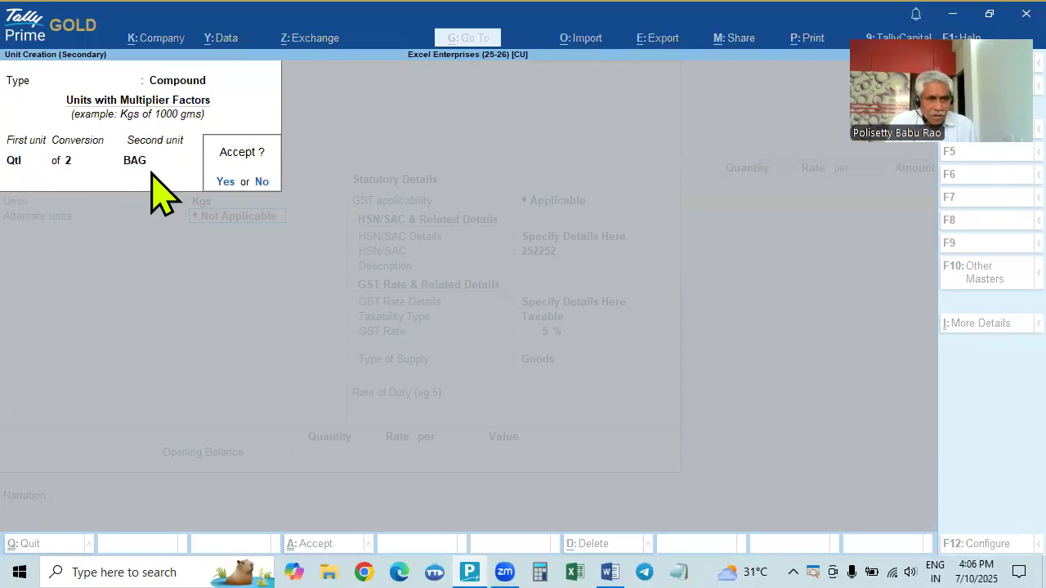
Save the compound unit Qtl of 2 BAG and leave the blank unit creation form to return to the Sugar item.
{"action": "key", "text": "Return"}
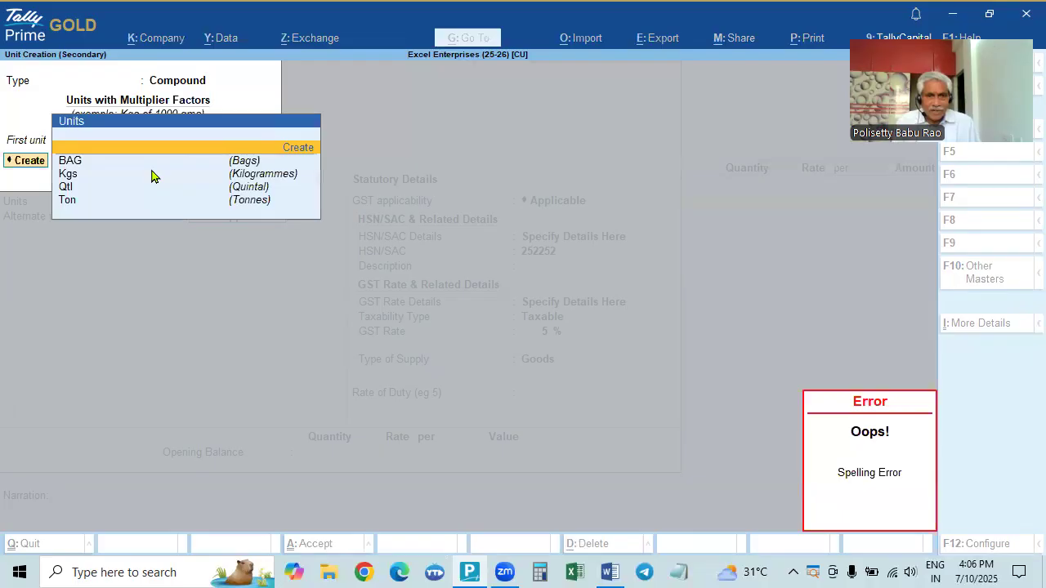
{"action": "key", "text": "Return"}
{"action": "key", "text": "Return"}
{"action": "key", "text": "Return"}
{"action": "key", "text": "Escape"}
{"action": "key", "text": "Escape"}
{"action": "key", "text": "Escape"}
{"action": "key", "text": "Escape"}
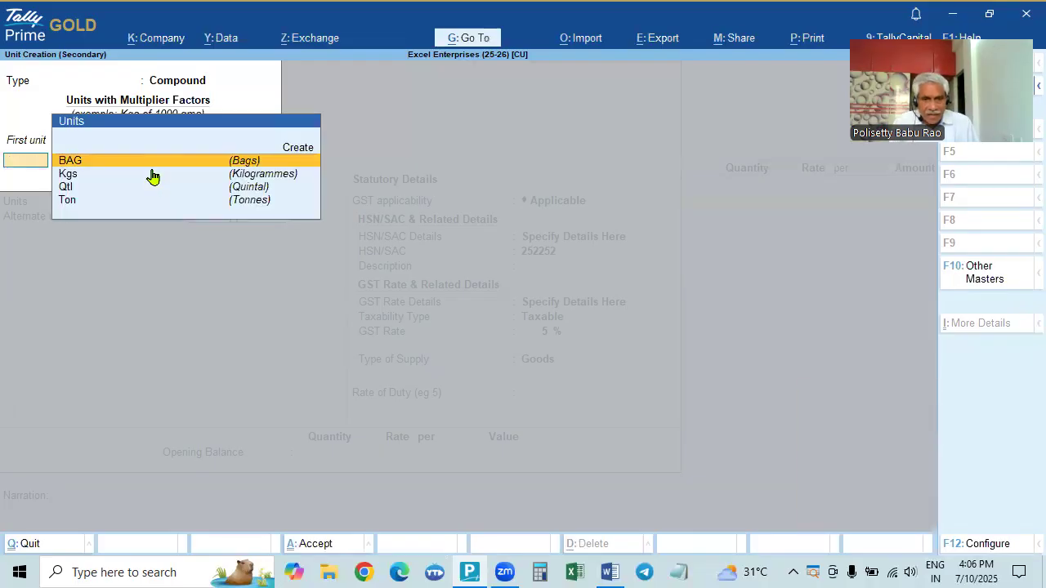
{"action": "key", "text": "Escape"}
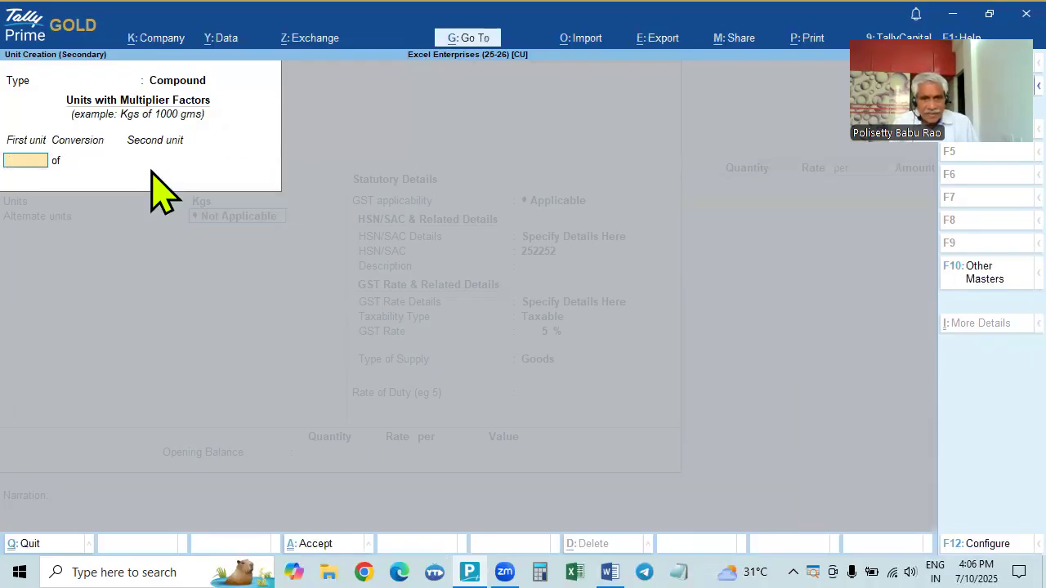
{"action": "key", "text": "Escape"}
{"action": "key", "text": "Return"}
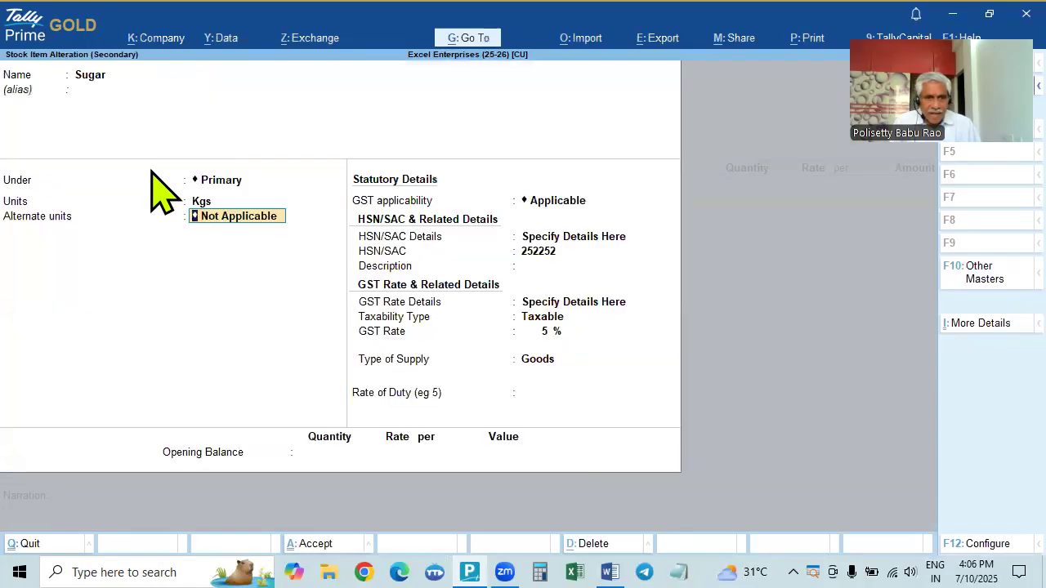
Choose Qtl of 2 BAG as the alternate unit of the Sugar stock item.
{"action": "key", "text": "space"}
{"action": "key", "text": "Down"}
{"action": "key", "text": "Down"}
{"action": "key", "text": "Down"}
{"action": "key", "text": "Down"}
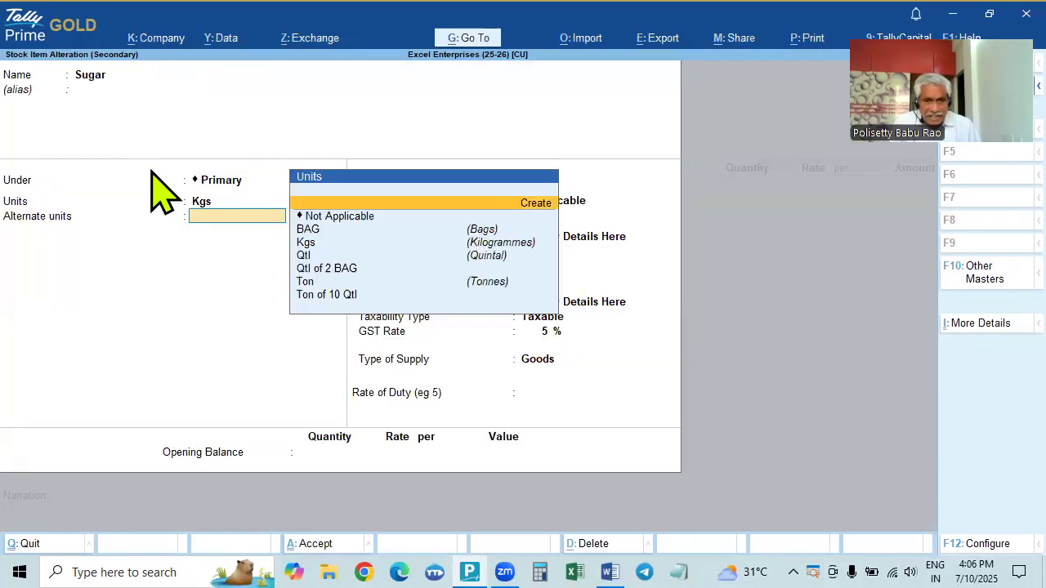
{"action": "key", "text": "Down"}
{"action": "key", "text": "Down"}
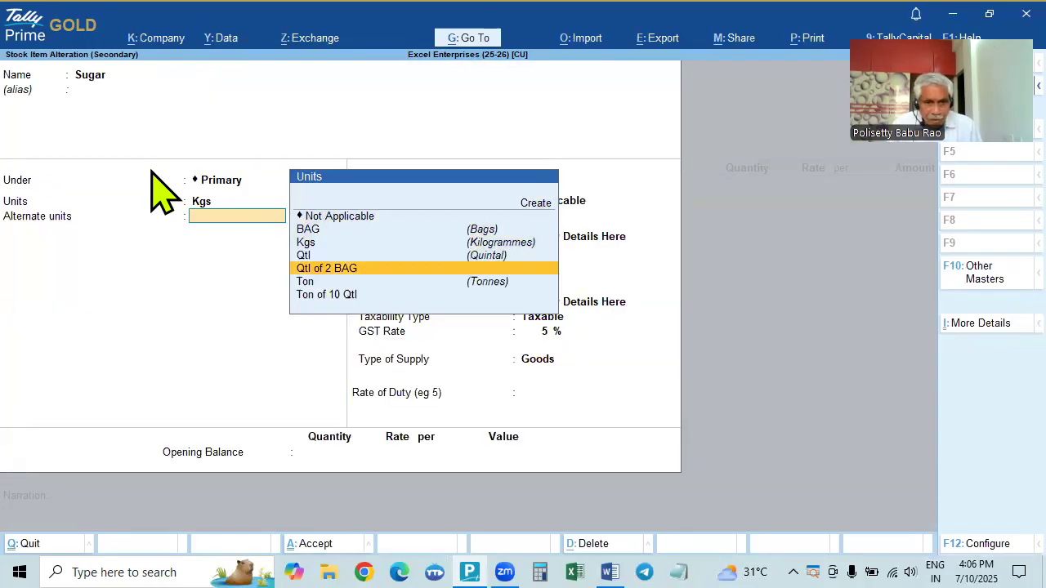
{"action": "key", "text": "Return"}
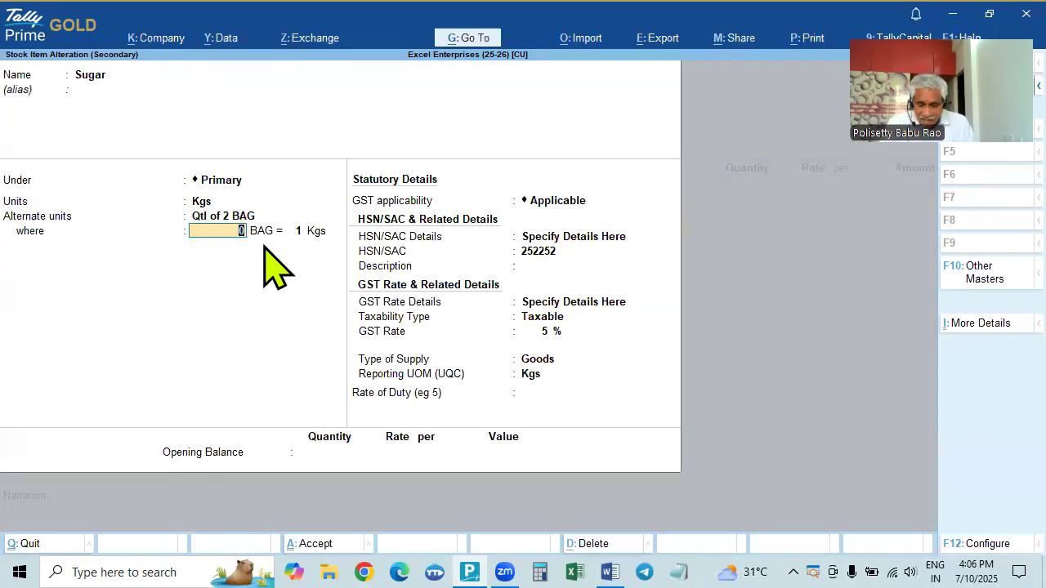
Define Sugar's unit conversion as 1 BAG = 50 Kgs, checking the bag weight in the Word document.
{"action": "type", "text": "1"}
{"action": "key", "text": "Return"}
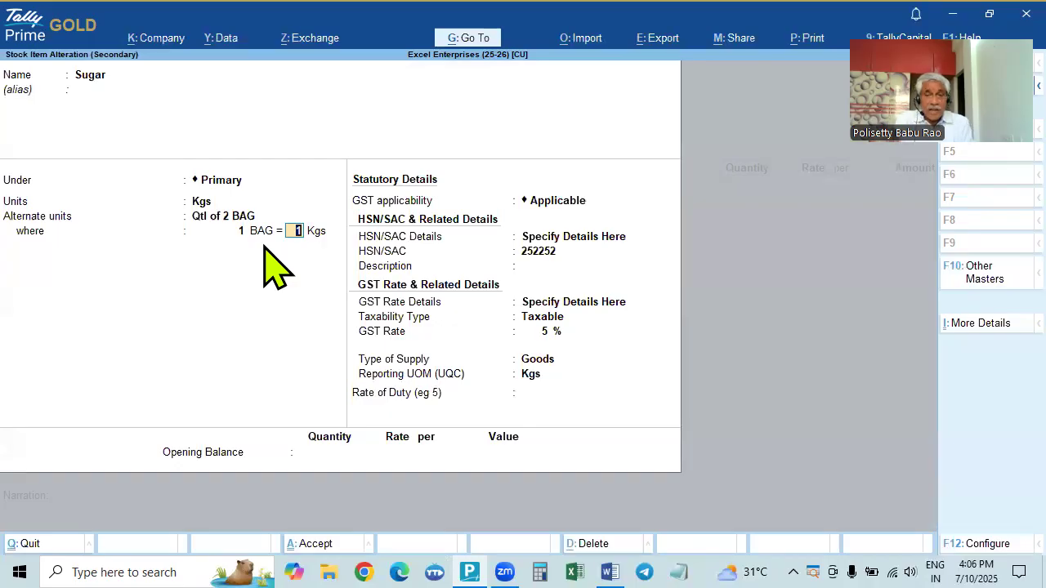
{"action": "key", "text": "alt+Tab"}
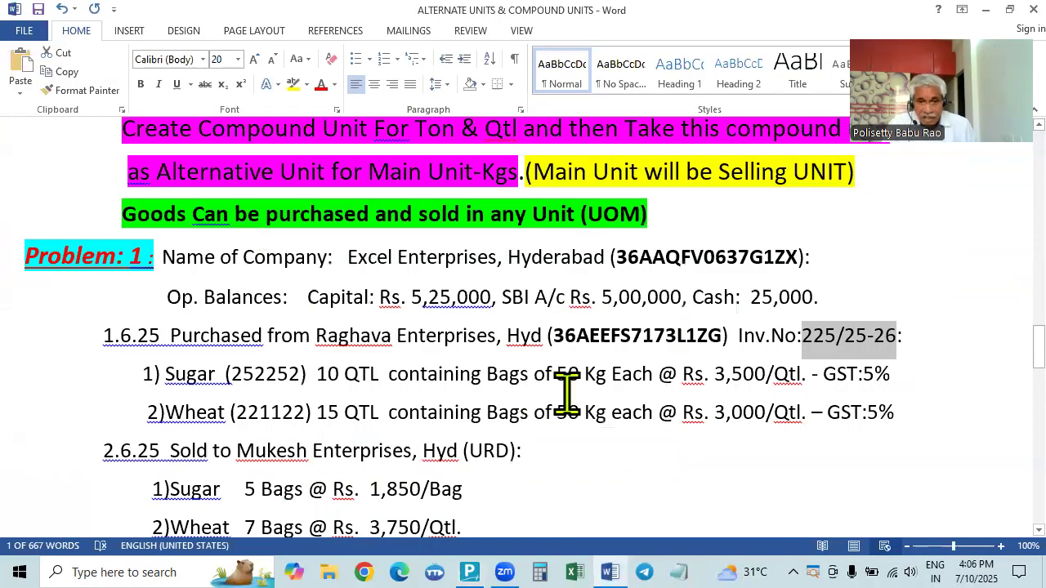
{"action": "key", "text": "alt+Tab"}
{"action": "type", "text": "50"}
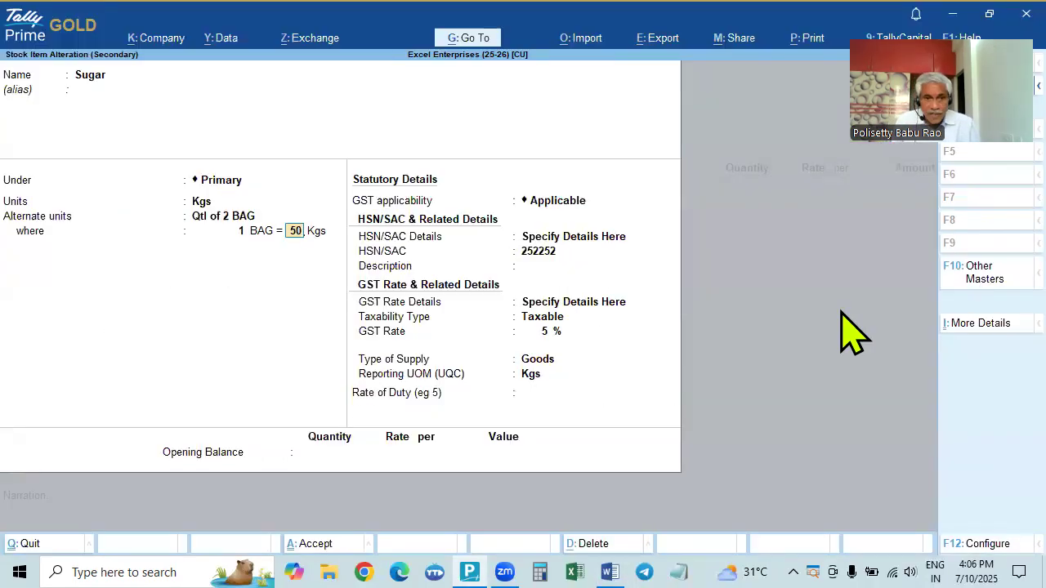
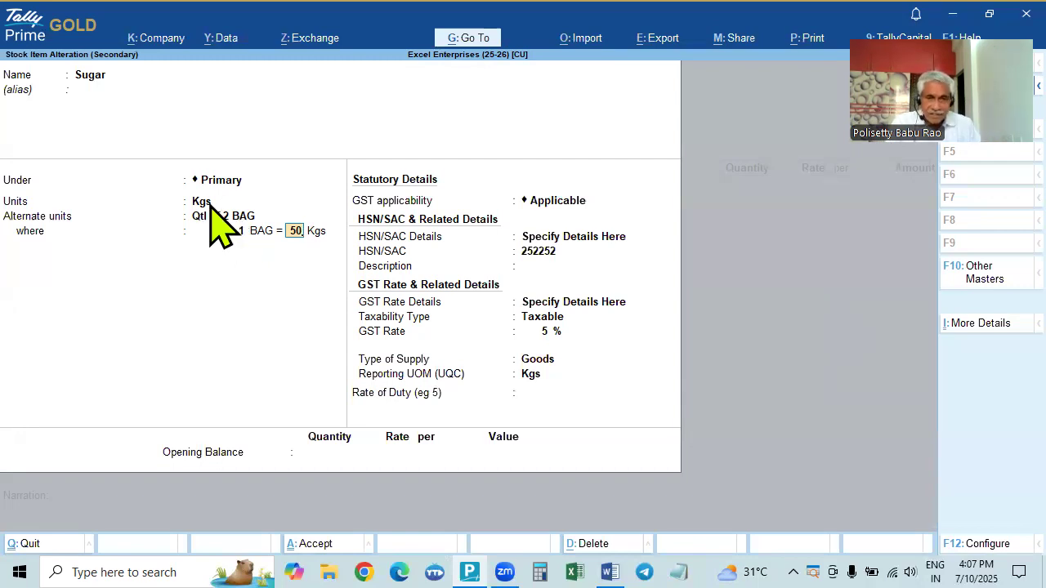
Keep Sugar's existing HSN/SAC and taxability details and compare its GST rate with the Word document.
{"action": "key", "text": "Return"}
{"action": "key", "text": "Return"}
{"action": "key", "text": "Return"}
{"action": "key", "text": "Return"}
{"action": "key", "text": "Return"}
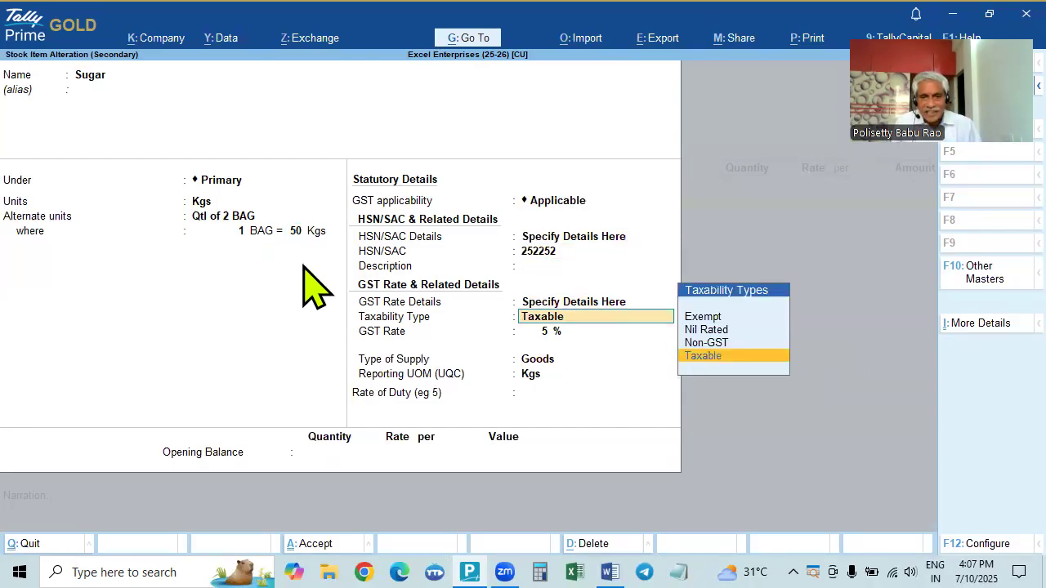
{"action": "key", "text": "Return"}
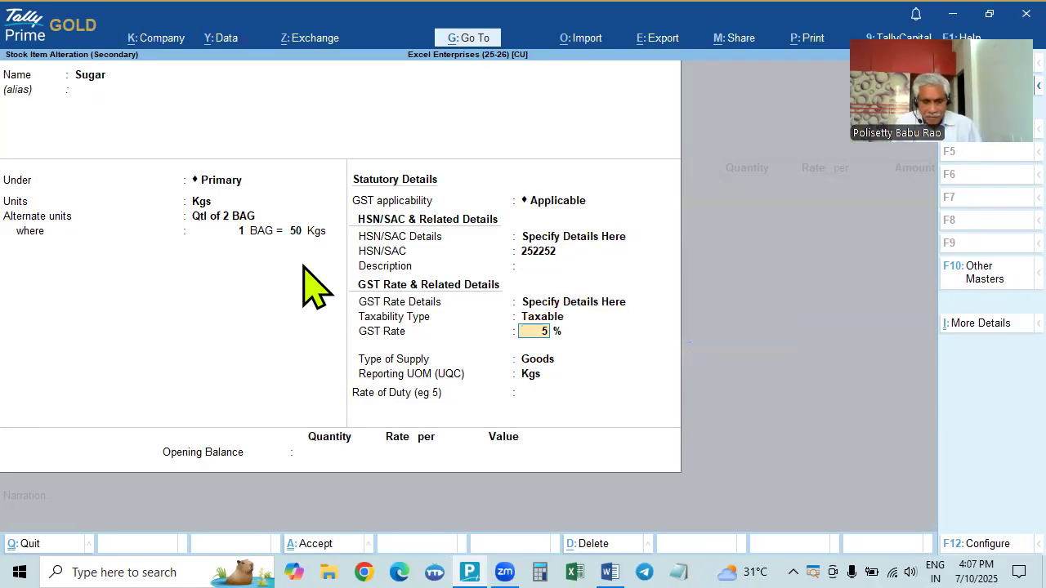
{"action": "key", "text": "alt+Tab"}
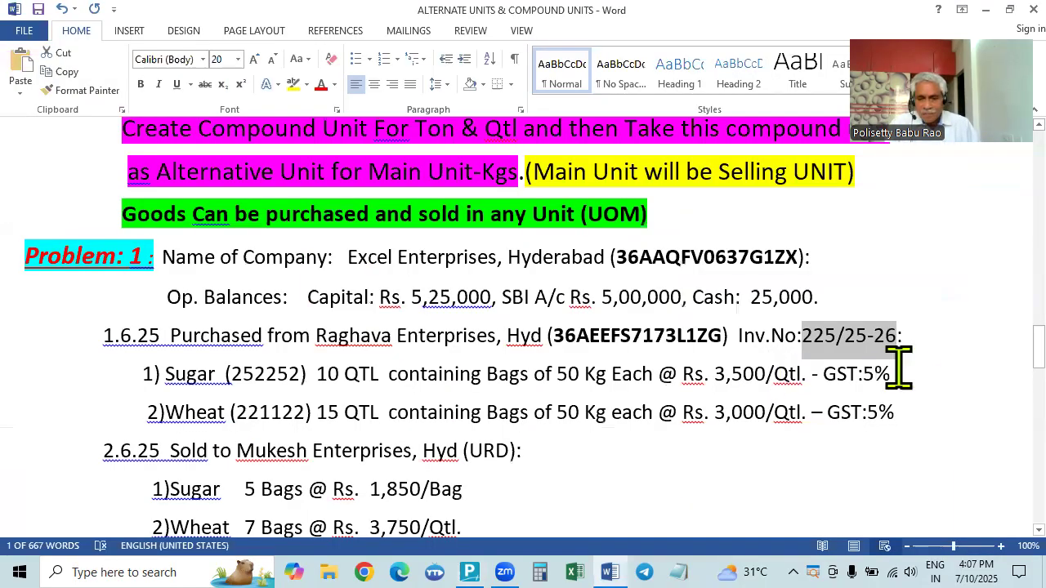
Switch to TallyPrime and save the Sugar stock item with Goods as the type of supply and Kgs as the reporting UOM.
{"action": "key", "text": "alt+Tab"}
{"action": "key", "text": "Return"}
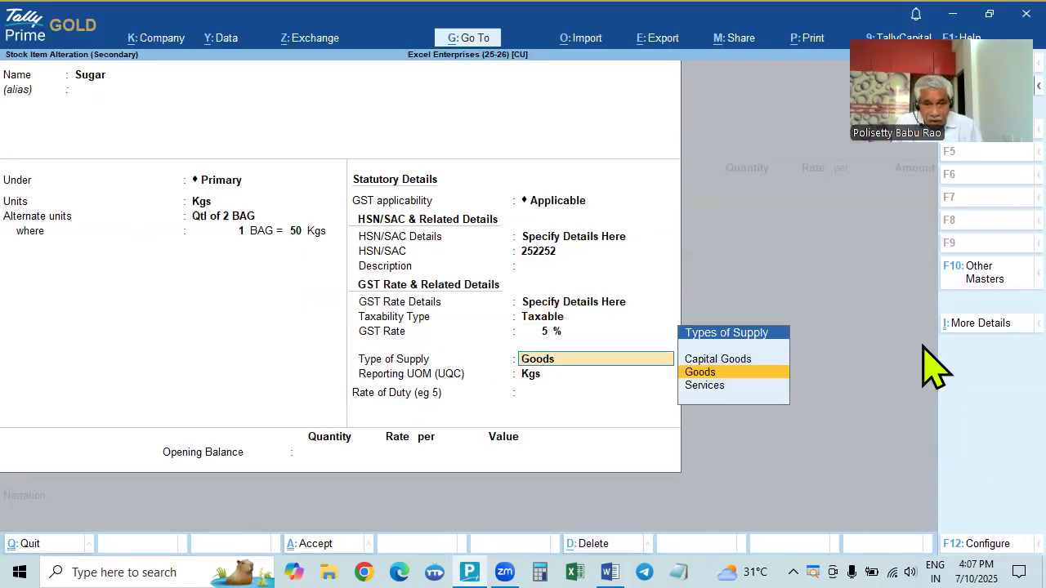
{"action": "key", "text": "Return"}
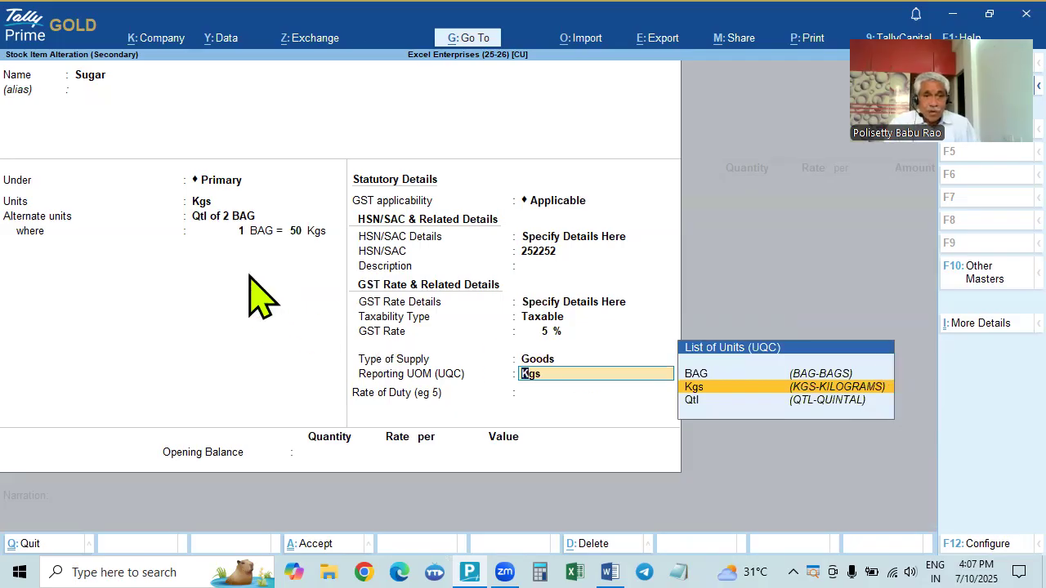
{"action": "left_click", "coordinate": [210, 201]}
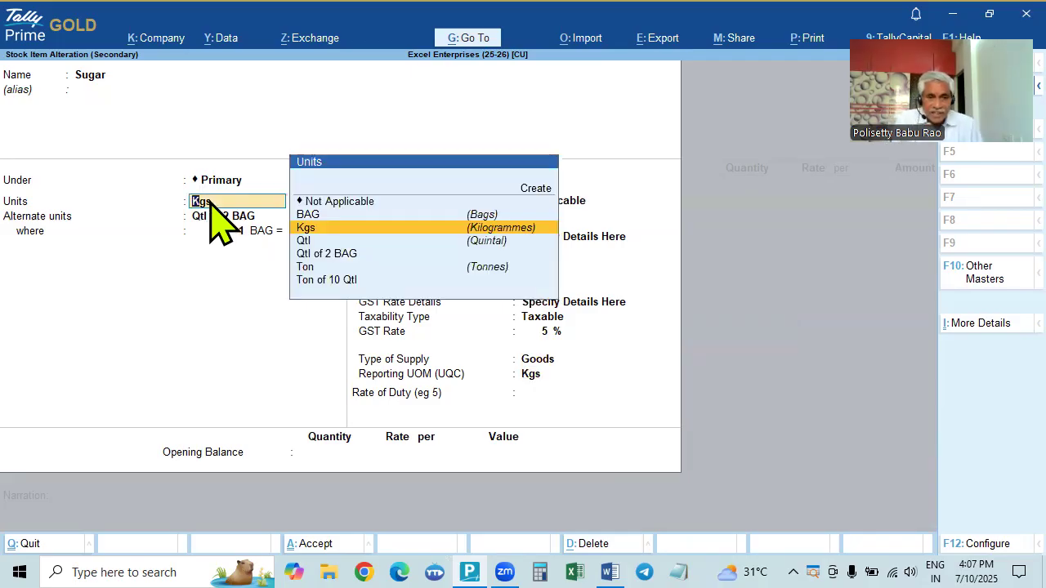
{"action": "key", "text": "Return"}
{"action": "key", "text": "Return"}
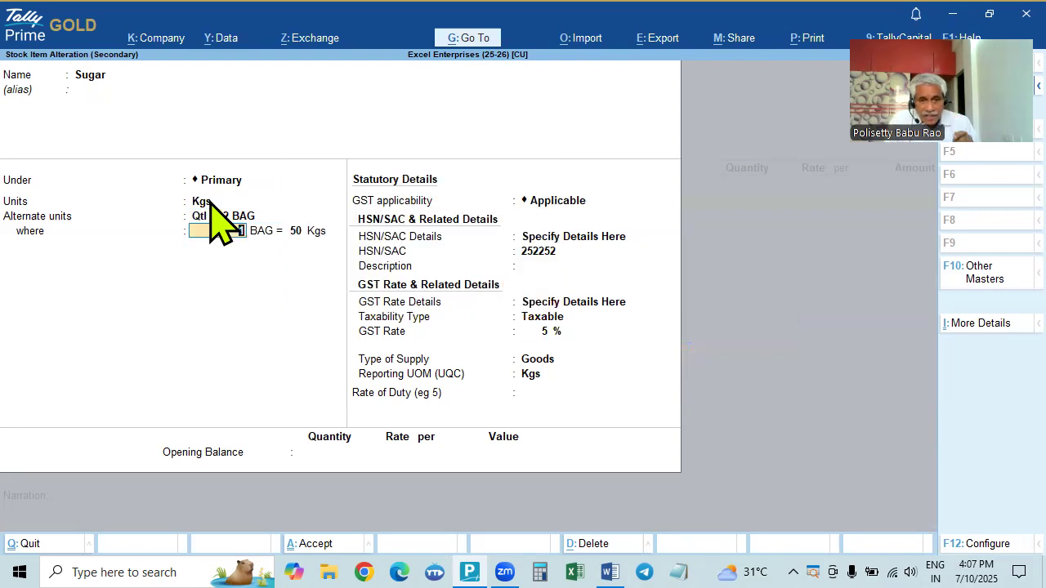
{"action": "left_click", "coordinate": [539, 362]}
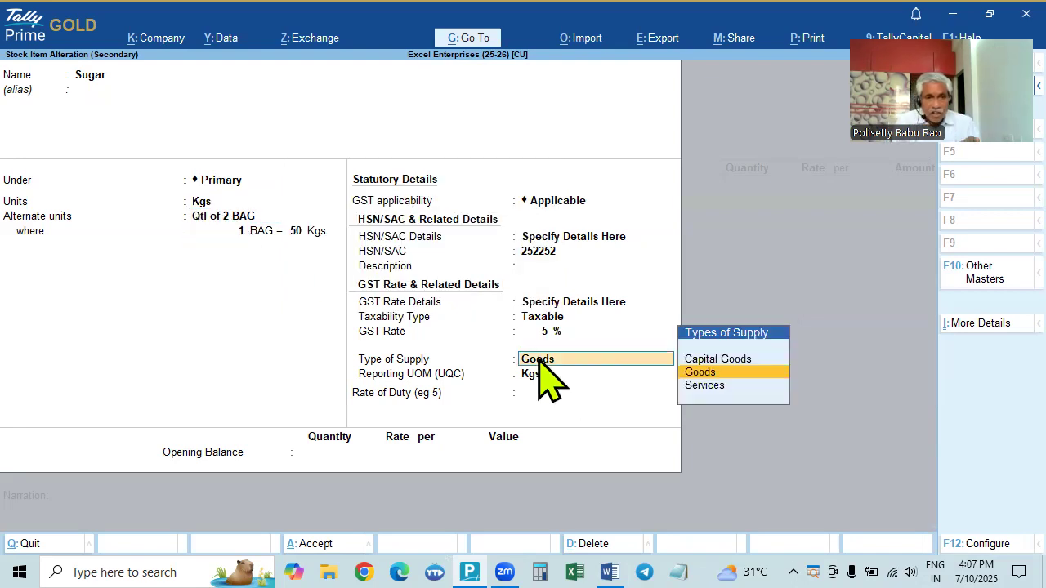
{"action": "key", "text": "Return"}
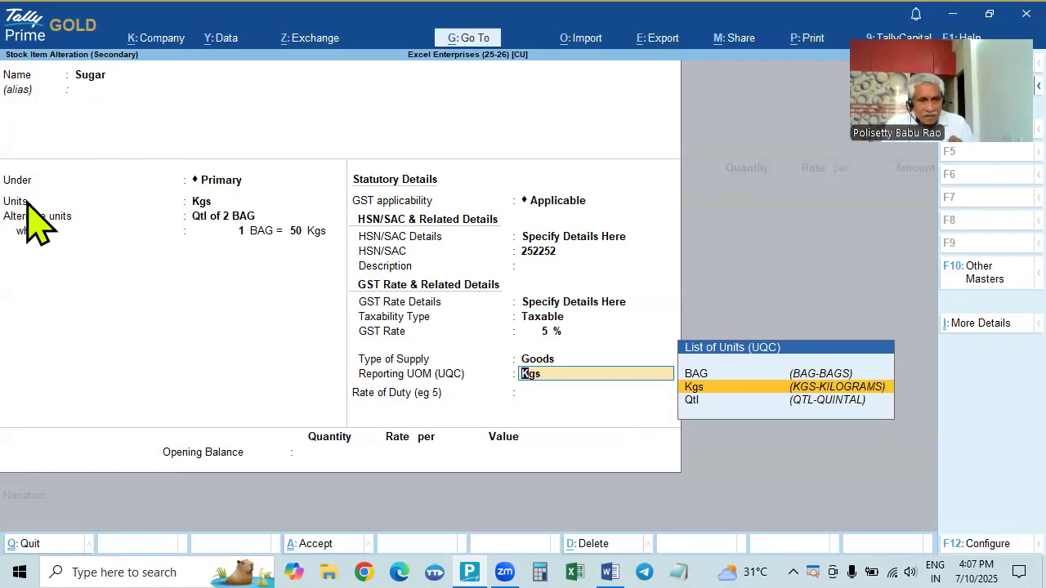
{"action": "left_click", "coordinate": [838, 387]}
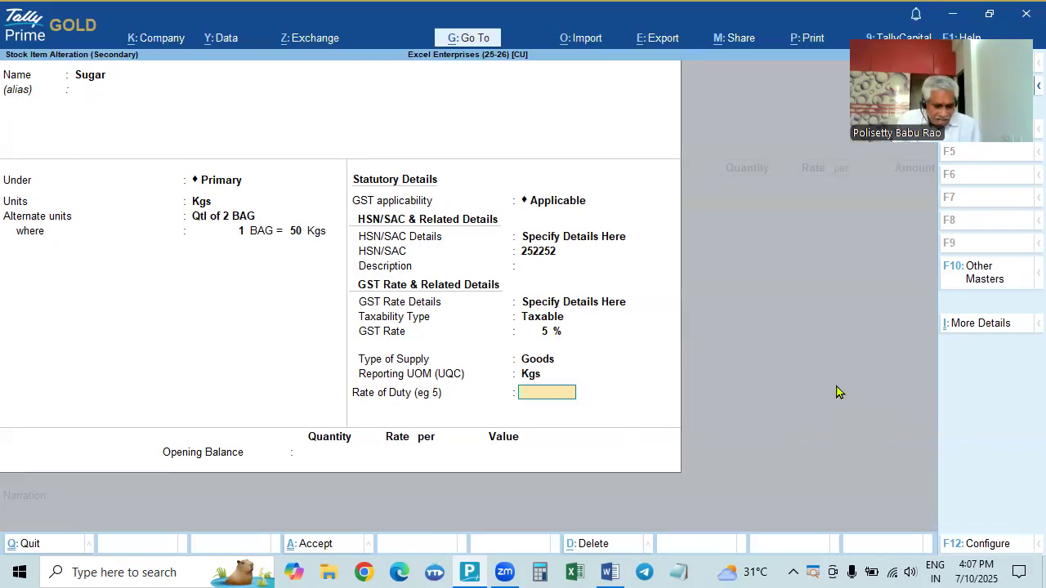
{"action": "key", "text": "Return"}
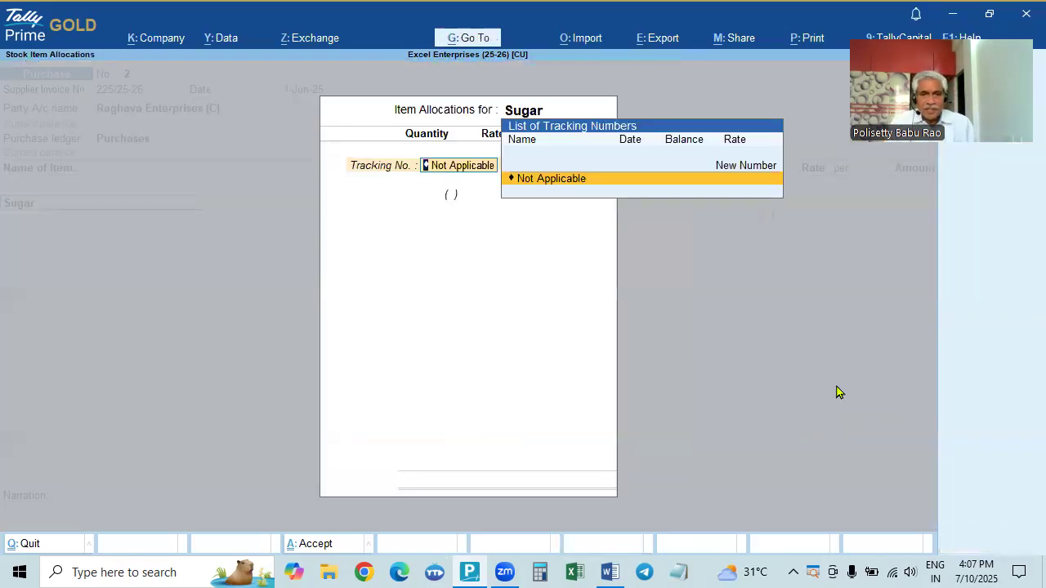
Set the Sugar allocation's tracking number to Not Applicable, consulting the Word problem text for the purchased quantity.
{"action": "key", "text": "Return"}
{"action": "key", "text": "alt+Tab"}
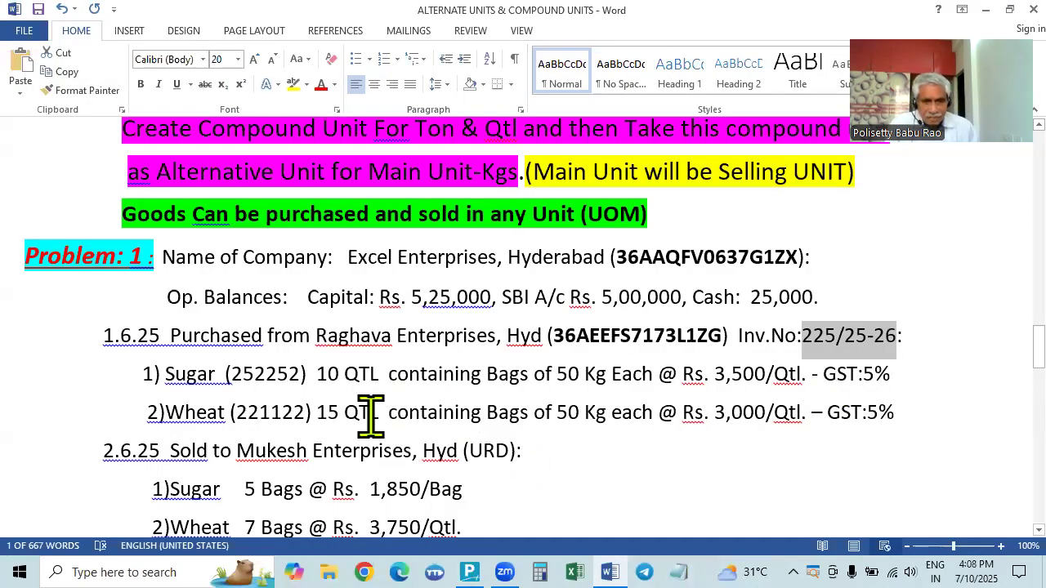
{"action": "key", "text": "alt+Tab"}
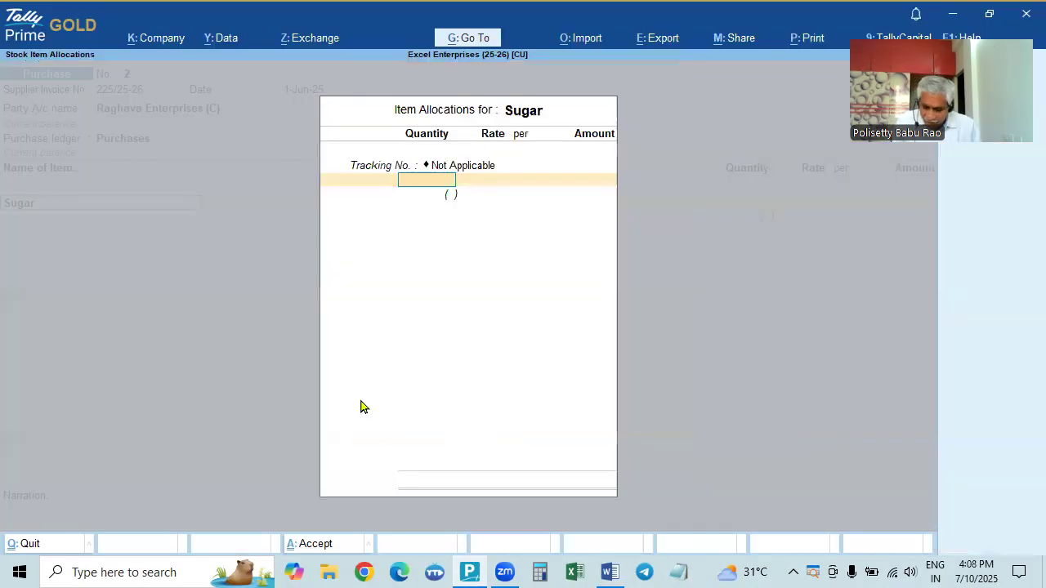
Try entering the Sugar quantity as 10 without a unit, consulting the Word problem text.
{"action": "type", "text": "10"}
{"action": "key", "text": "alt+Tab"}
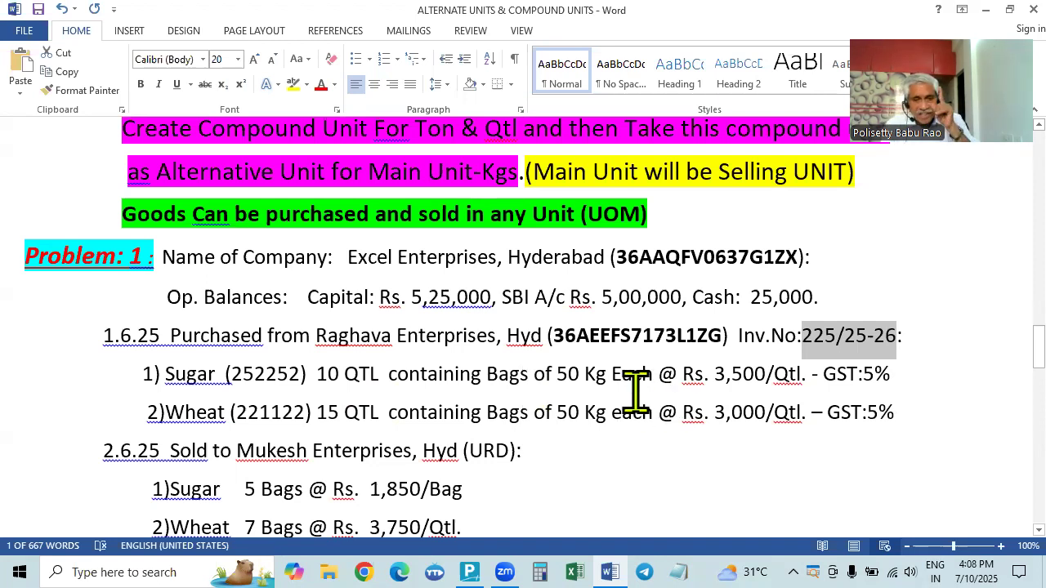
{"action": "key", "text": "alt+Tab"}
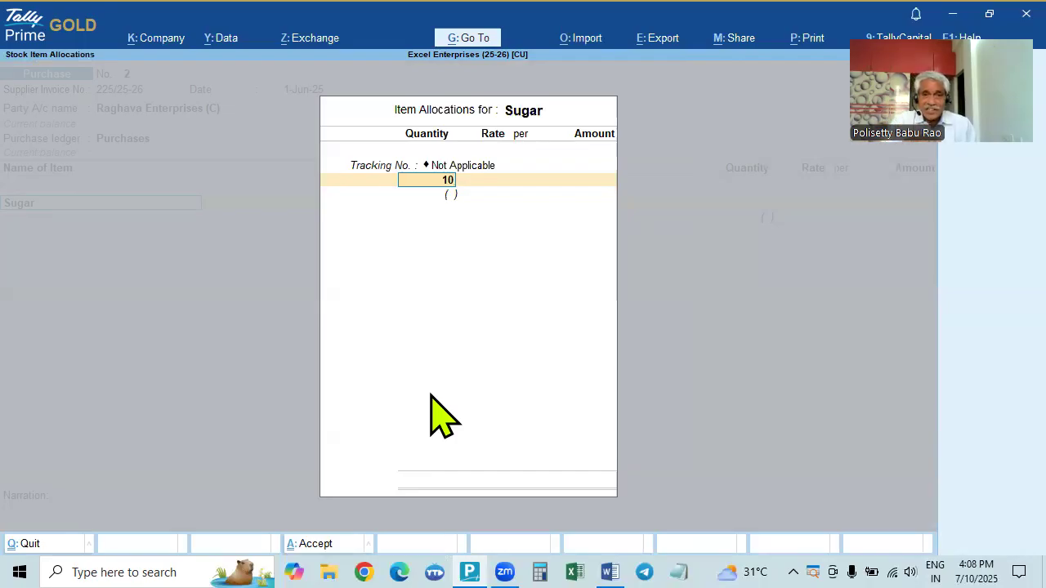
{"action": "key", "text": "alt+Tab"}
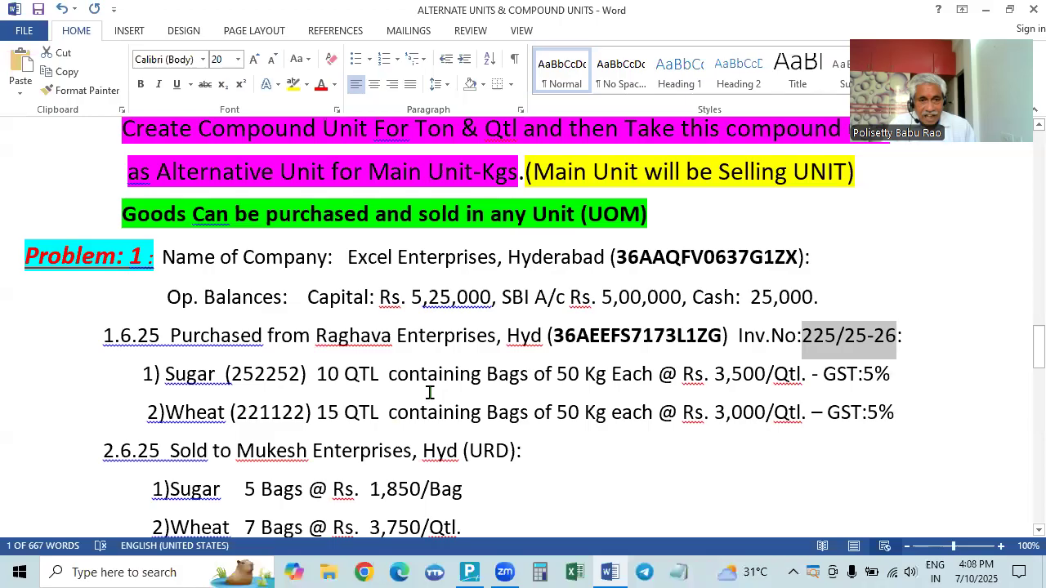
{"action": "key", "text": "alt+Tab"}
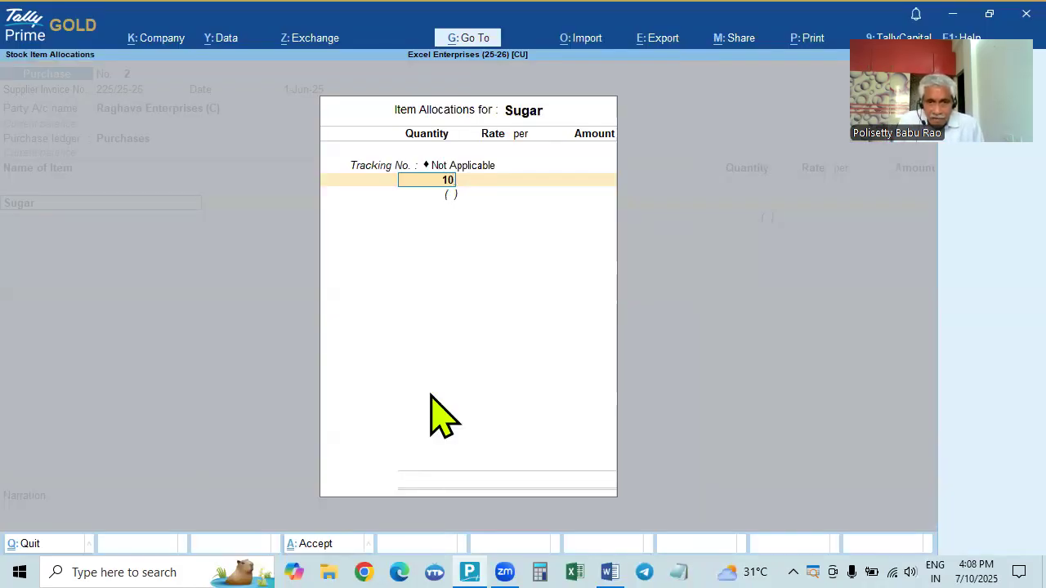
{"action": "key", "text": "Return"}
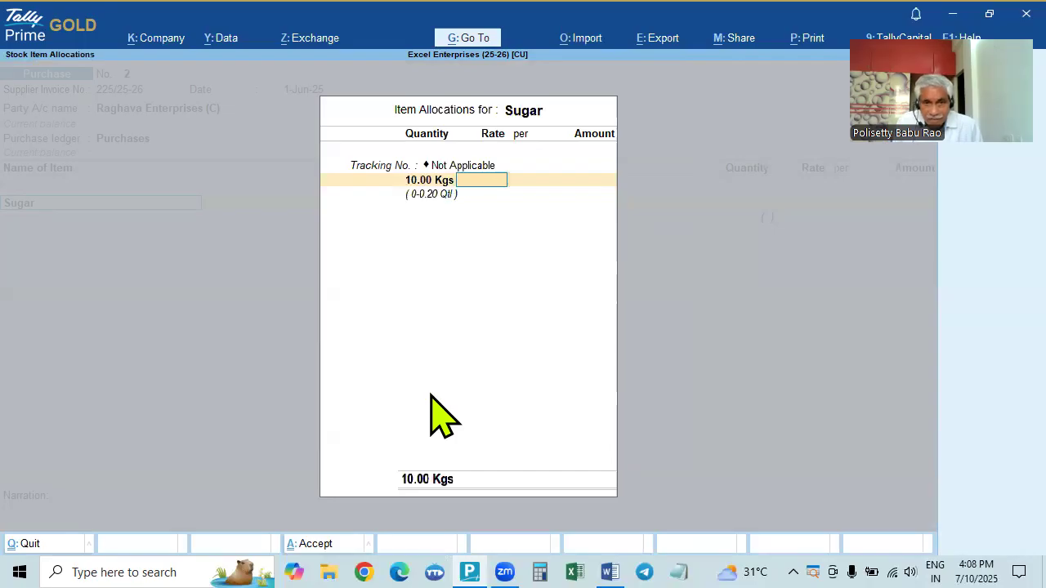
{"action": "key", "text": "alt+Tab"}
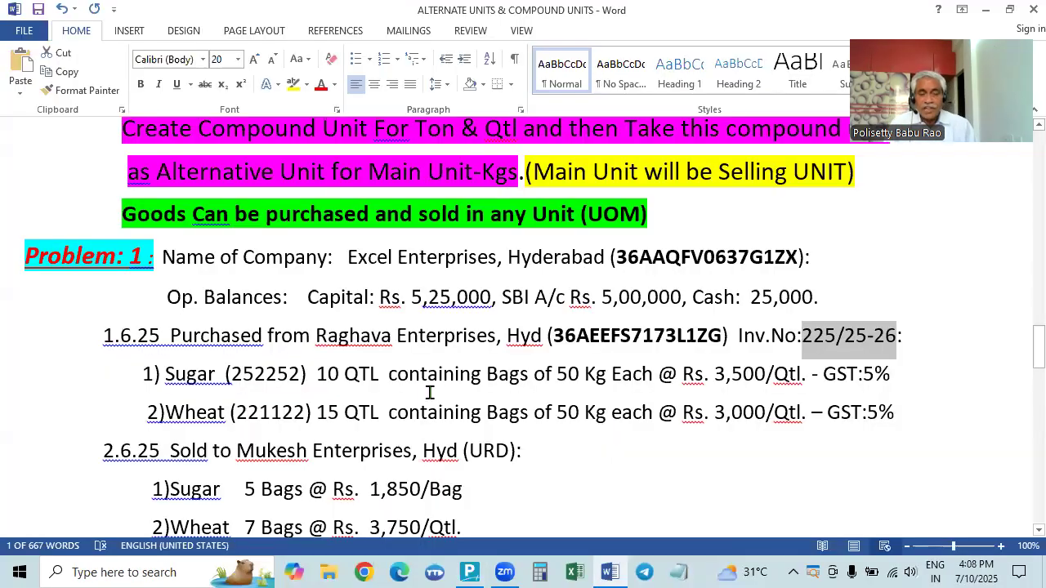
Replace the Sugar quantity in the TallyPrime item allocation with 10q to enter it in quintals.
{"action": "key", "text": "alt+Tab"}
{"action": "key", "text": "BackSpace"}
{"action": "key", "text": "BackSpace"}
{"action": "type", "text": "10q"}
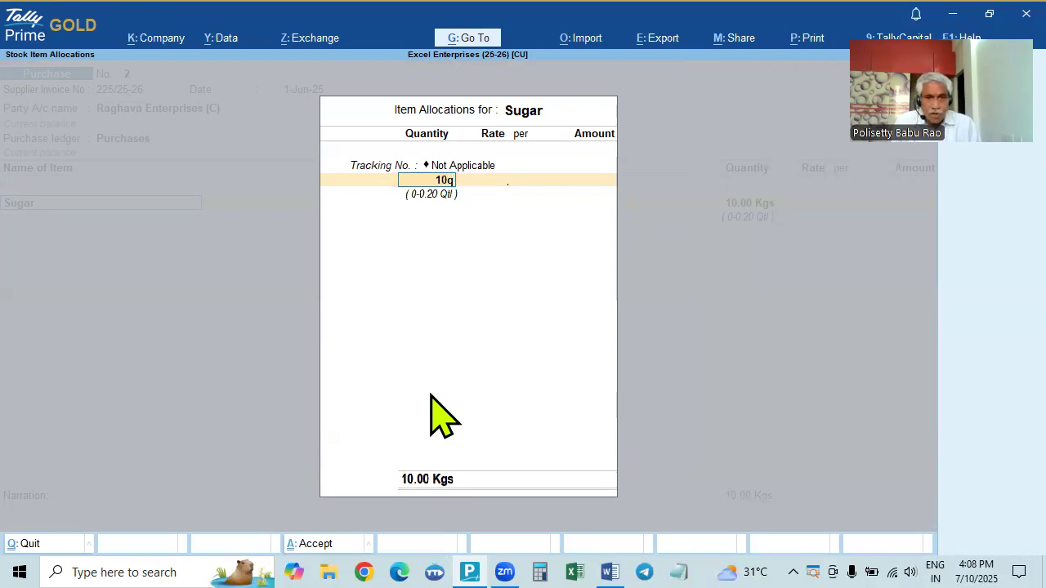
{"action": "key", "text": "alt+Tab"}
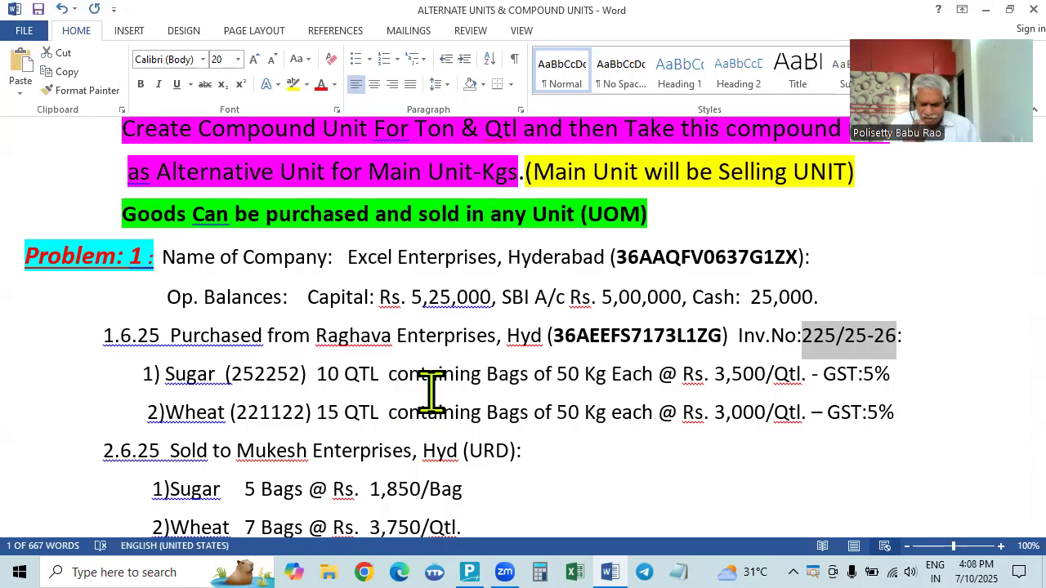
{"action": "key", "text": "alt+Tab"}
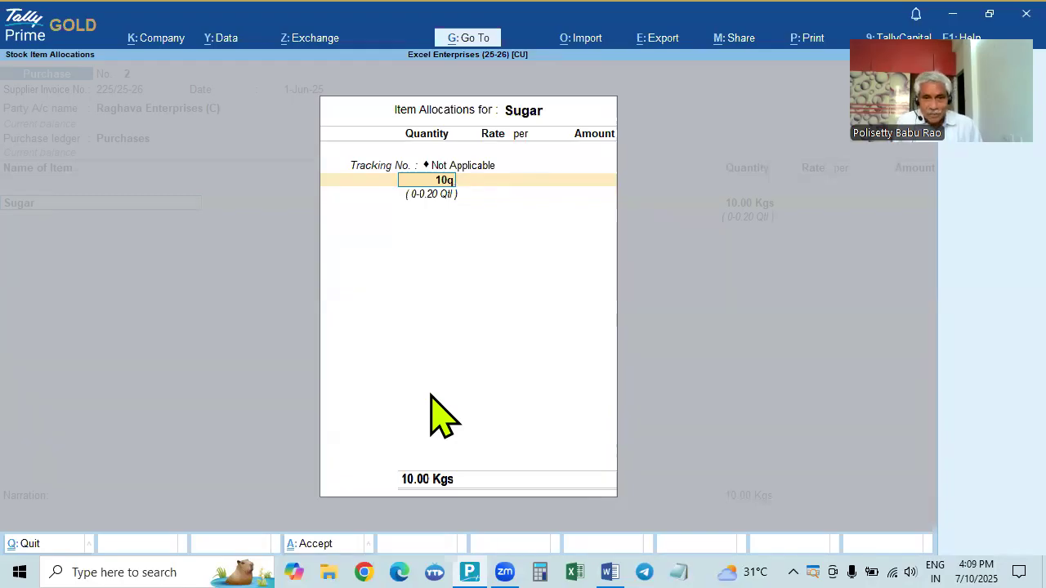
{"action": "key", "text": "Return"}
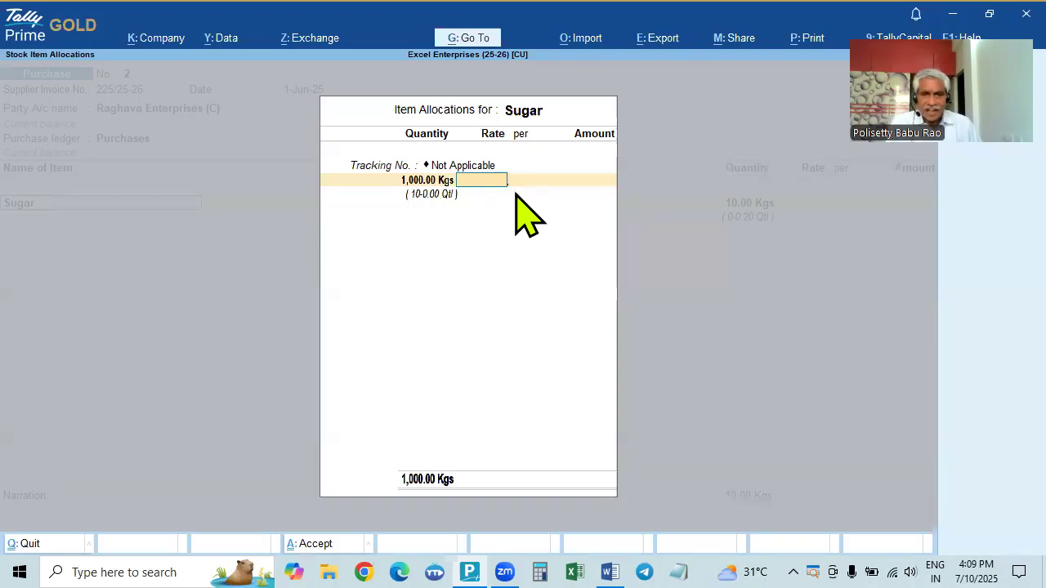
Look up the Sugar rate in the Word problem text and set it in TallyPrime to 3500 per Qtl.
{"action": "key", "text": "alt+Tab"}
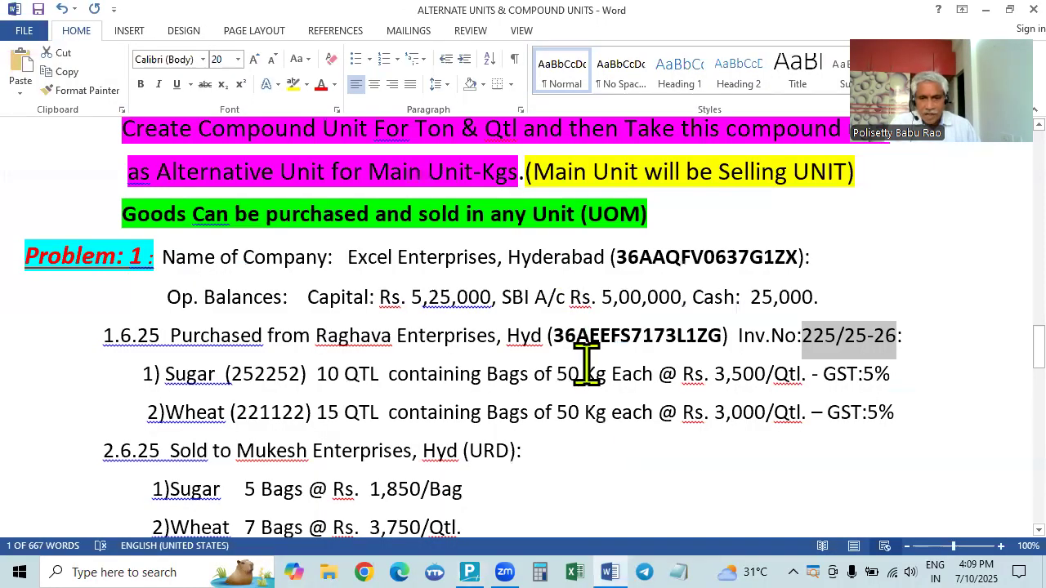
{"action": "key", "text": "alt+Tab"}
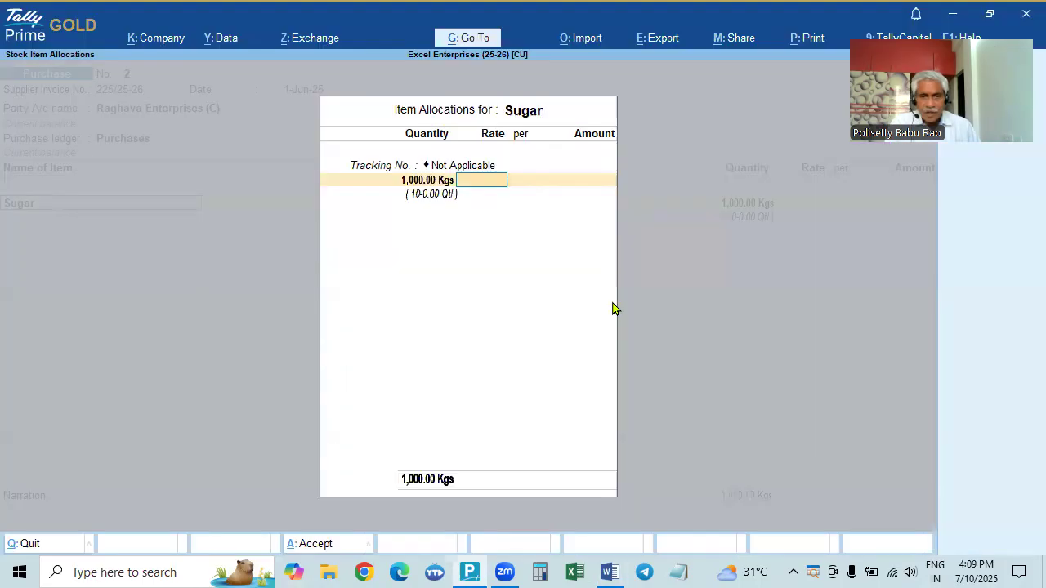
{"action": "type", "text": "3500"}
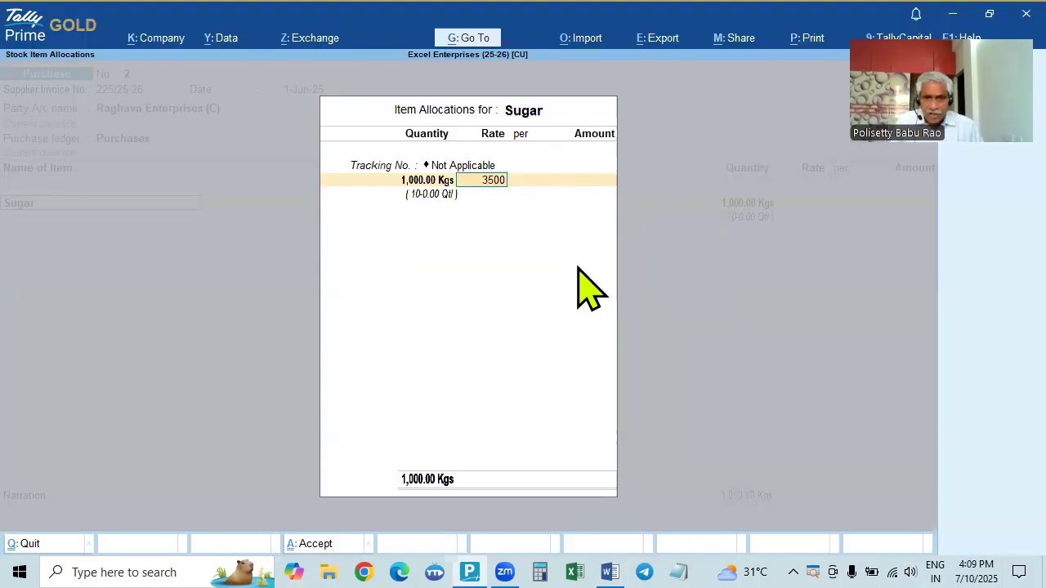
{"action": "key", "text": "Return"}
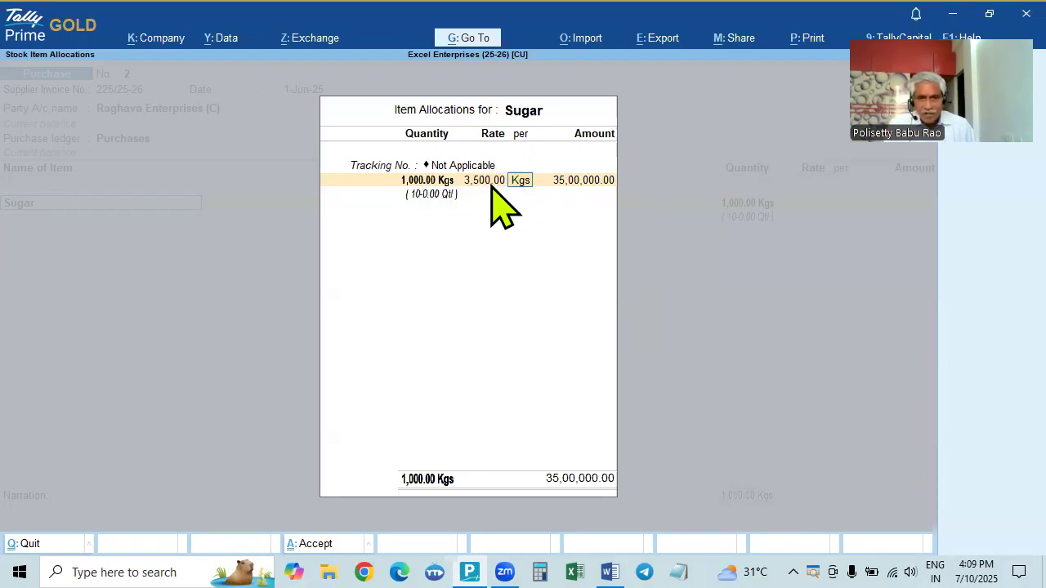
{"action": "type", "text": "q"}
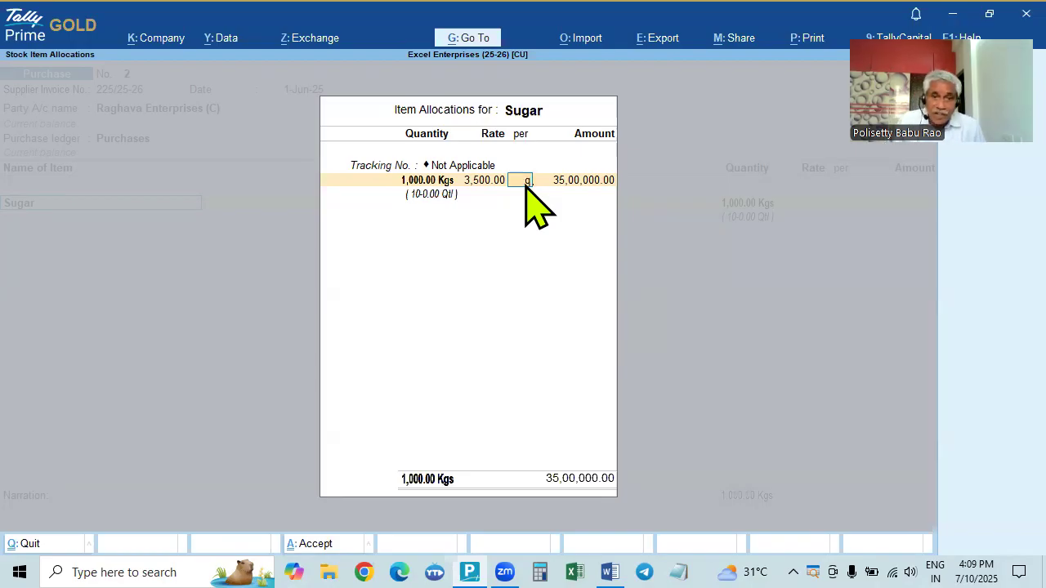
{"action": "key", "text": "Return"}
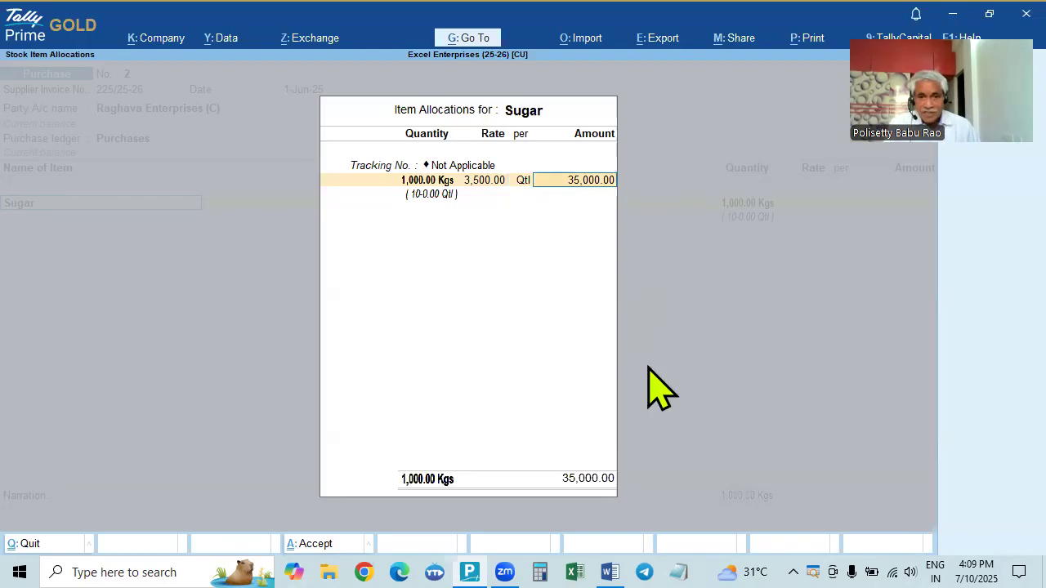
Open the Calculator and consult the purchase details in the Word document.
{"action": "left_click", "coordinate": [542, 571]}
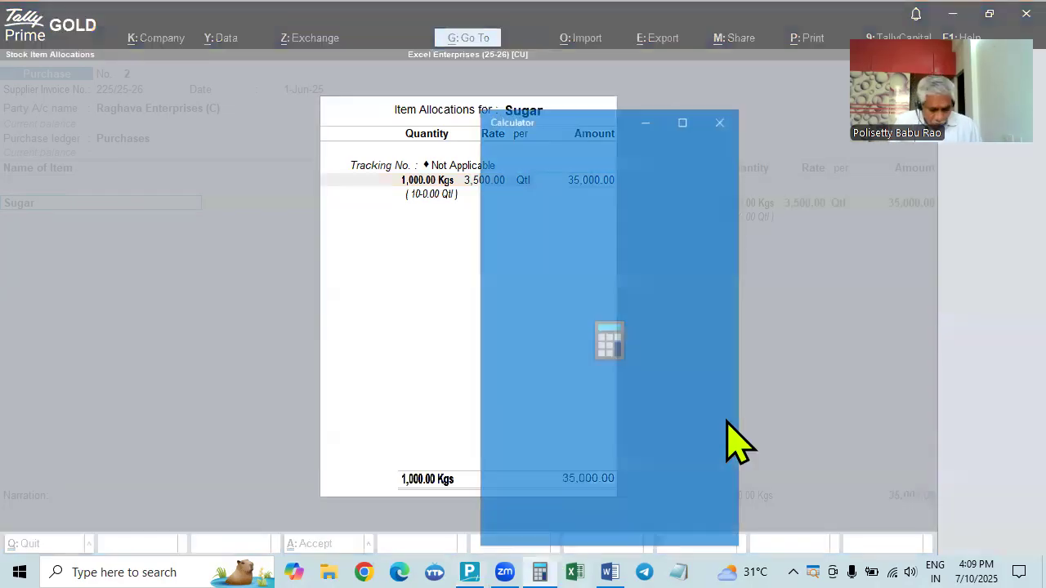
{"action": "key", "text": "alt+Tab"}
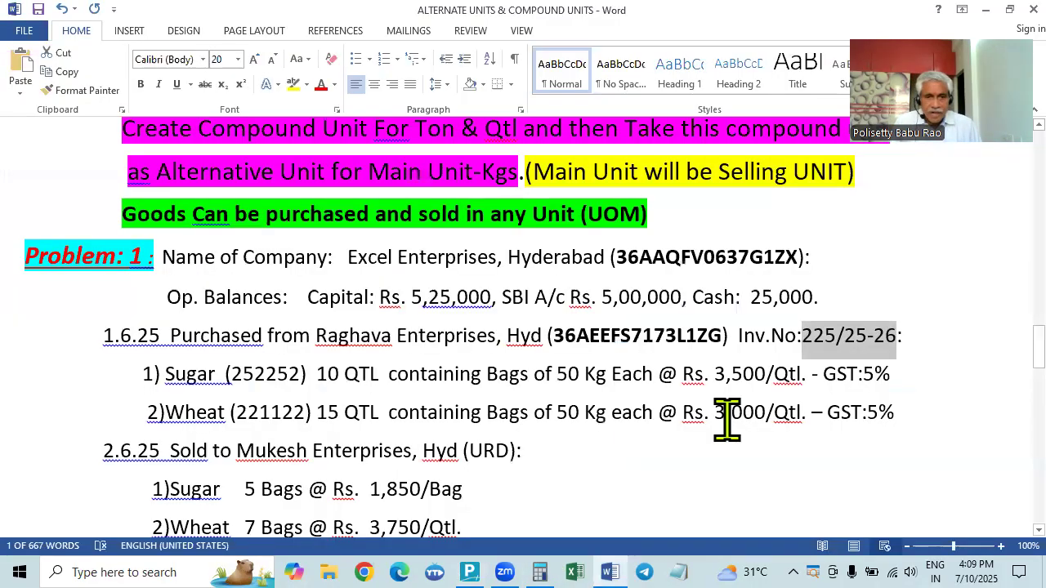
{"action": "key", "text": "alt+Tab"}
{"action": "key", "text": "alt+Tab"}
Replace the invoice number on the Word document's Raghava Enterprises purchase line with 03/25-26 and save the document.
{"action": "type", "text": "35"}
{"action": "key", "text": "BackSpace"}
{"action": "key", "text": "BackSpace"}
{"action": "key", "text": "BackSpace"}
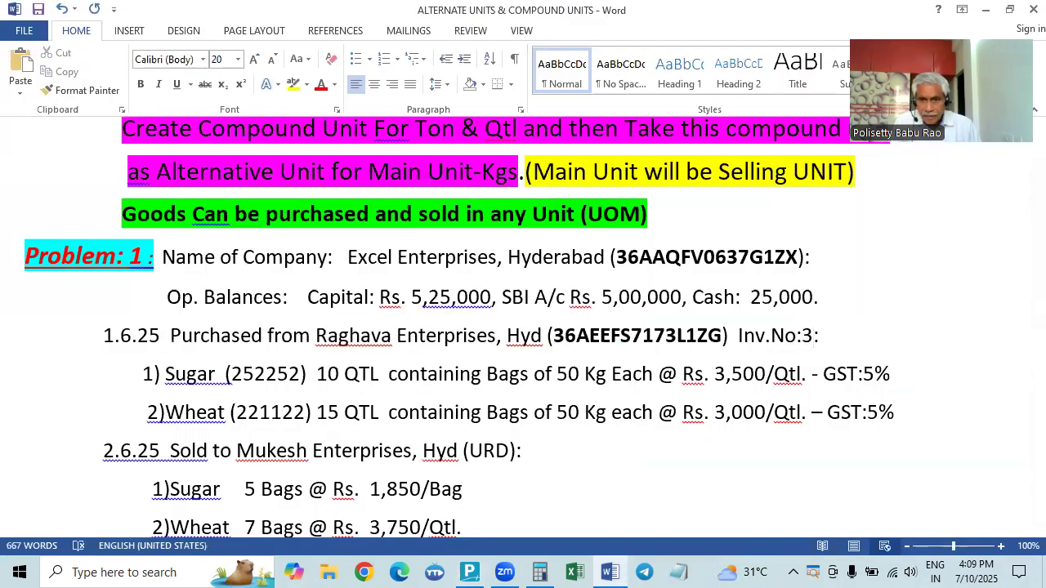
{"action": "type", "text": "/25-26"}
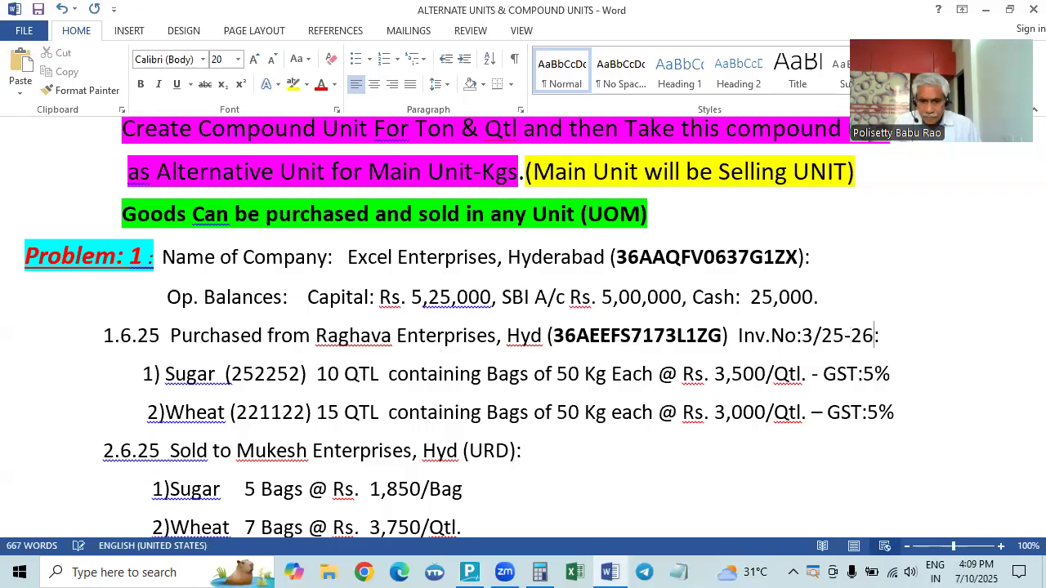
{"action": "key", "text": "ctrl+s"}
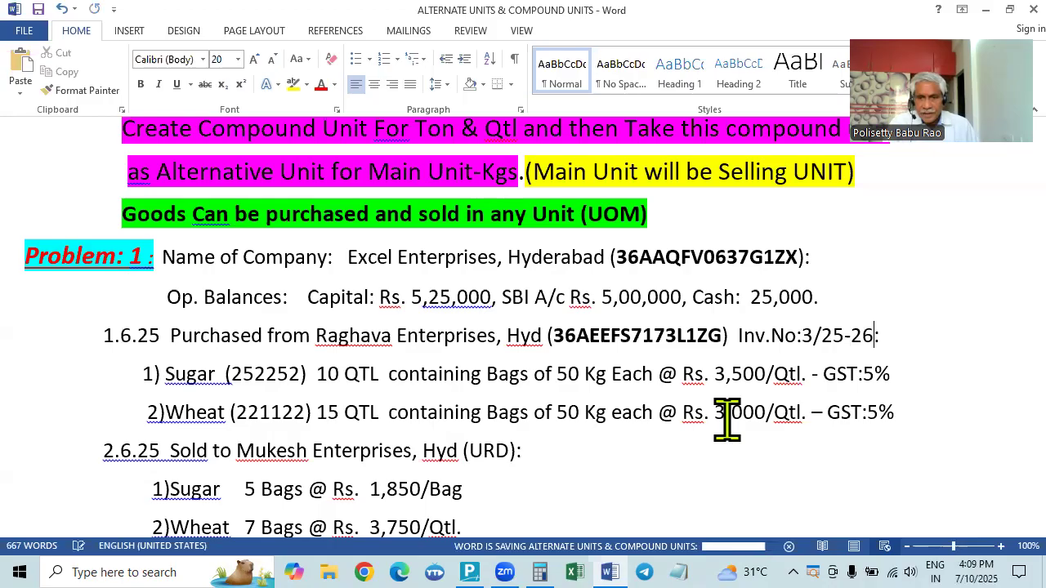
{"action": "left_click", "coordinate": [800, 334]}
{"action": "type", "text": "0"}
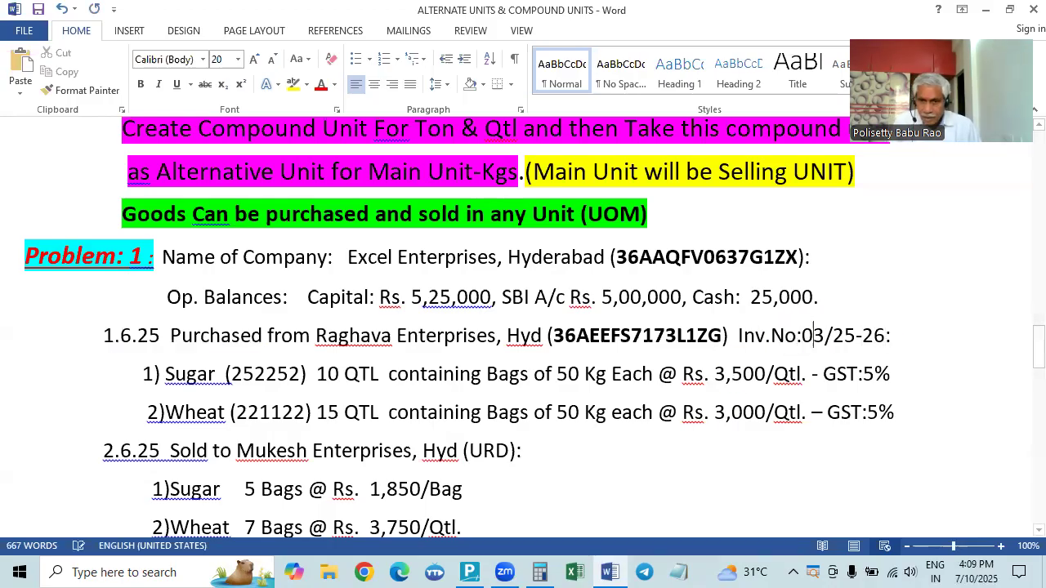
{"action": "key", "text": "ctrl+s"}
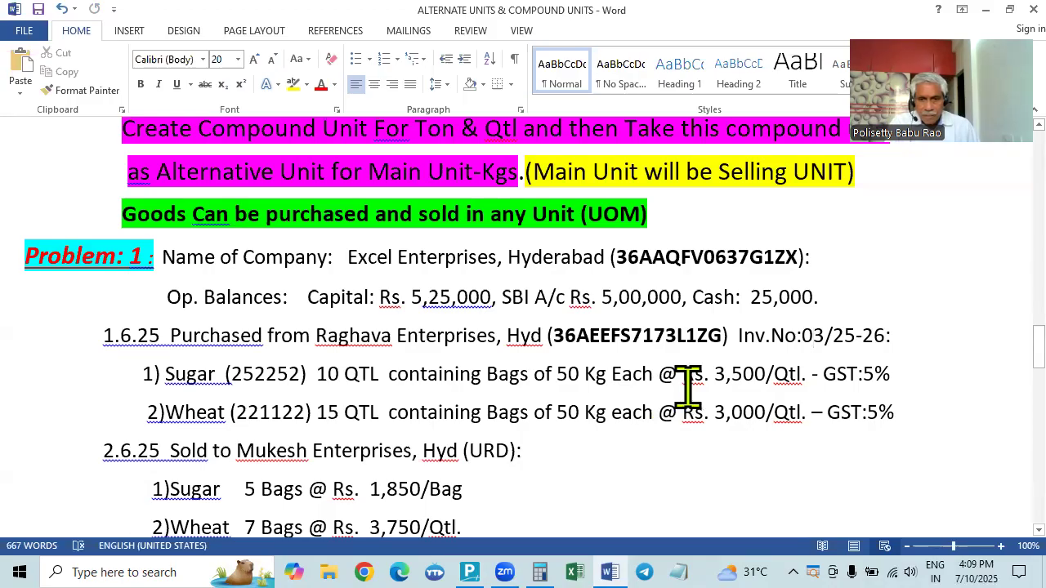
{"action": "key", "text": "alt+Tab"}
{"action": "key", "text": "alt+Tab"}
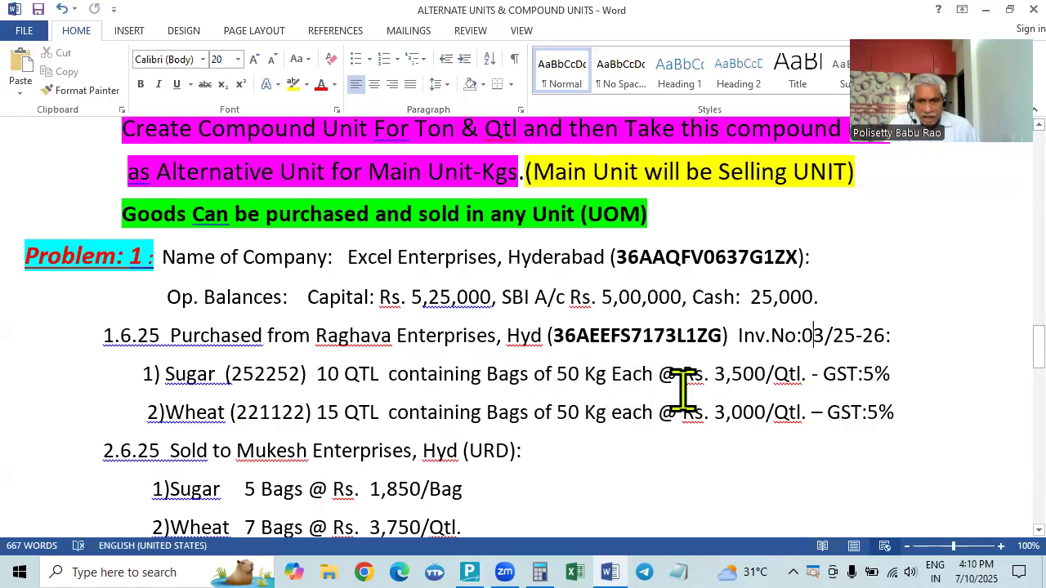
{"action": "key", "text": "alt"}
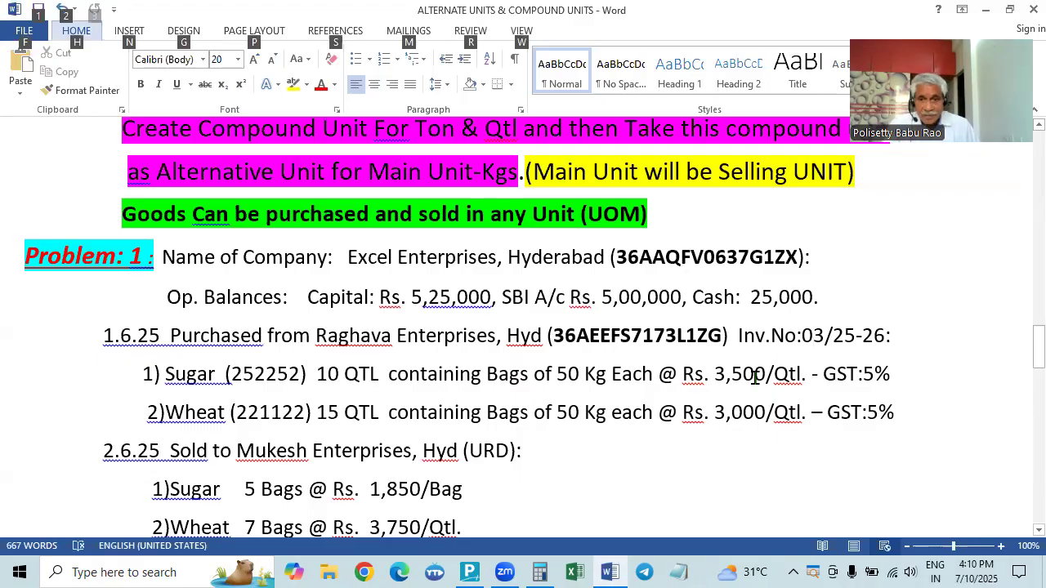
Switch to TallyPrime and change the unit of the Sugar rate to Kgs in the item allocation.
{"action": "key", "text": "alt+Tab"}
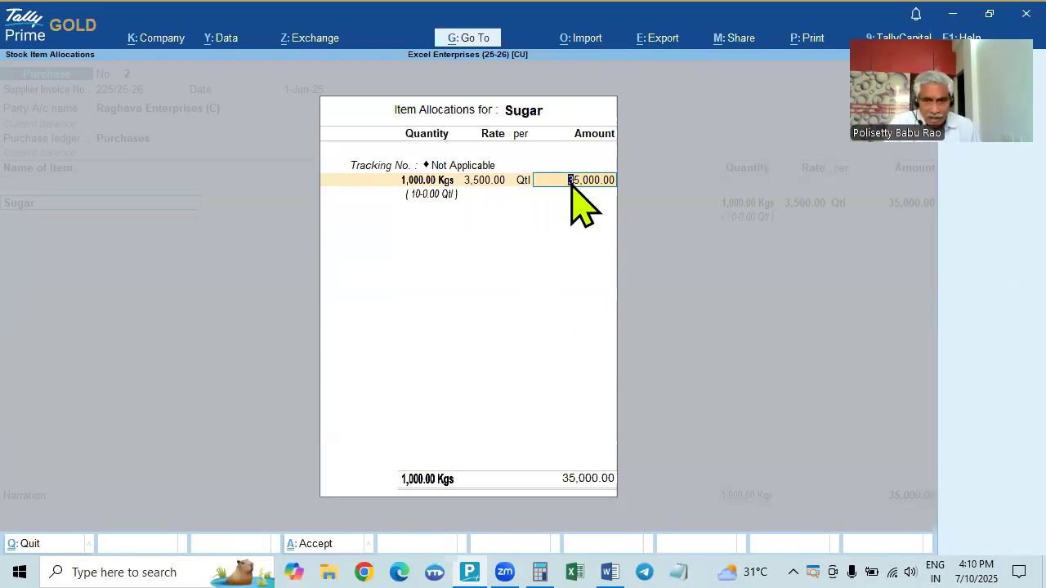
{"action": "left_click", "coordinate": [524, 181]}
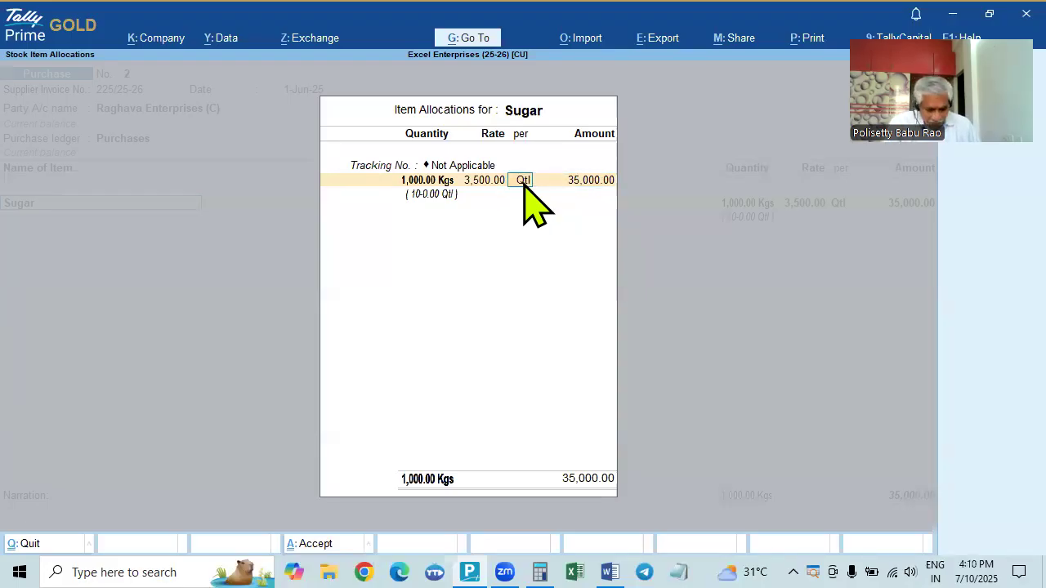
{"action": "type", "text": "k"}
{"action": "key", "text": "Return"}
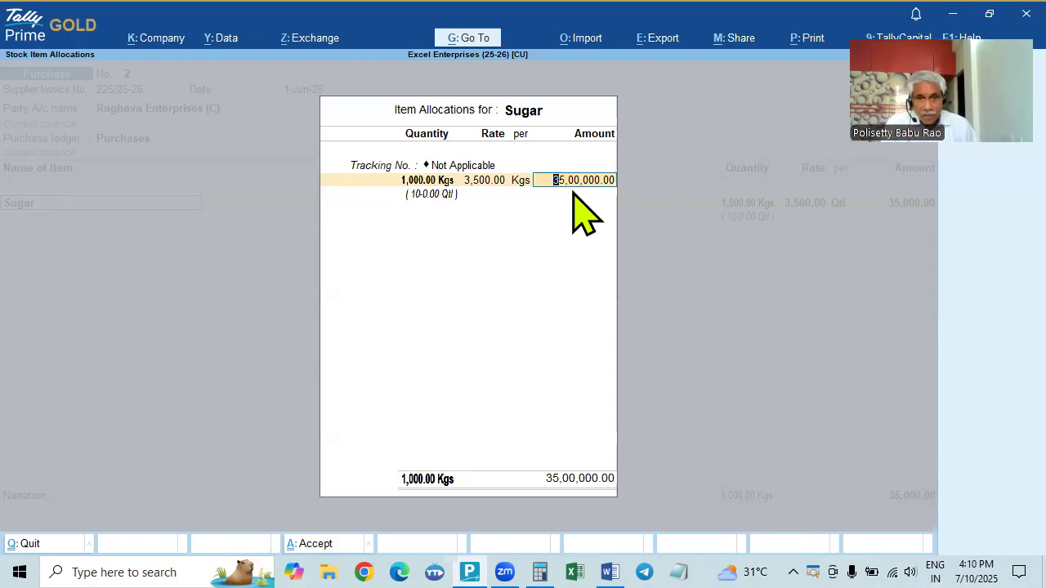
Set the unit of the Sugar rate to Qtl and accept the Sugar allocation into the purchase voucher.
{"action": "left_click", "coordinate": [527, 182]}
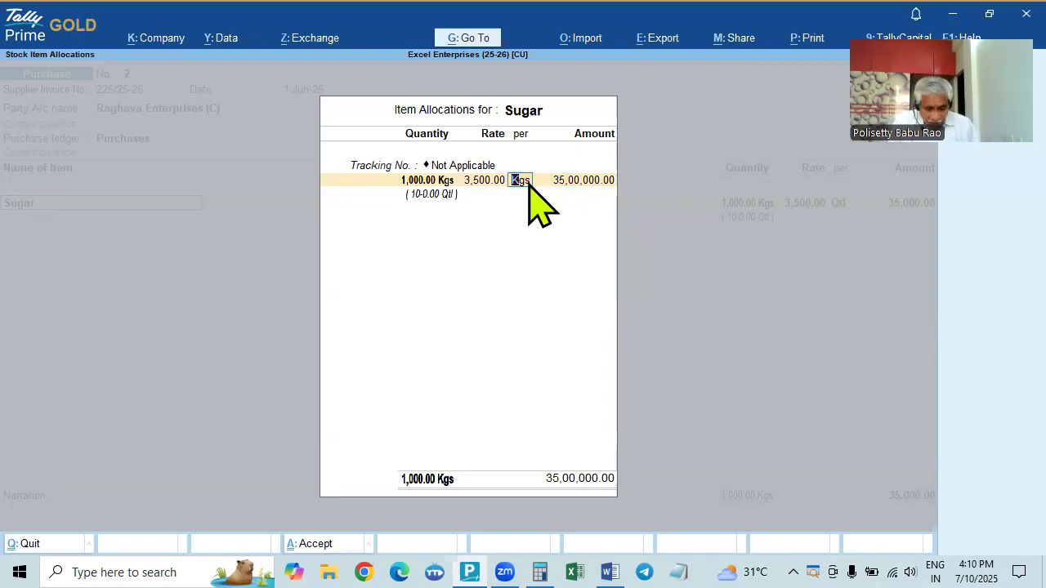
{"action": "type", "text": "Qtl"}
{"action": "key", "text": "Return"}
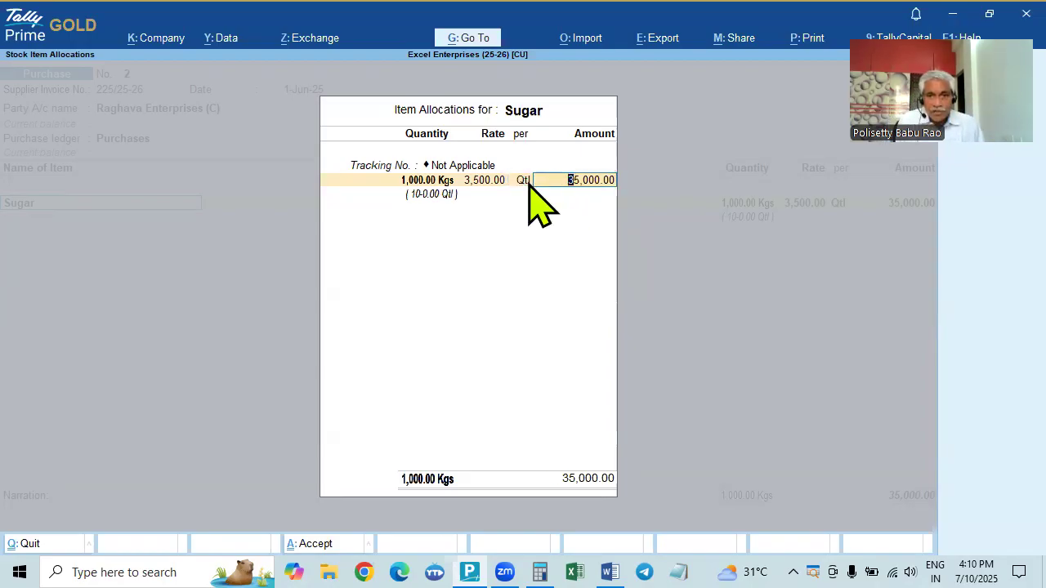
{"action": "key", "text": "Return"}
{"action": "key", "text": "Return"}
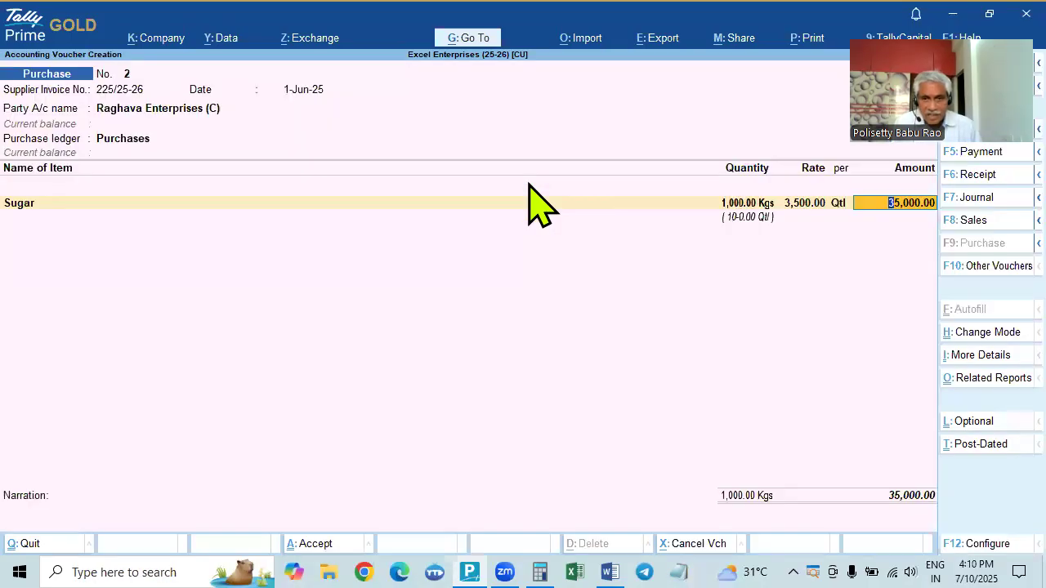
{"action": "key", "text": "Return"}
Check the next item in the Word problem and add Wheat to the purchase voucher with tracking number Not Applicable.
{"action": "key", "text": "alt+Tab"}
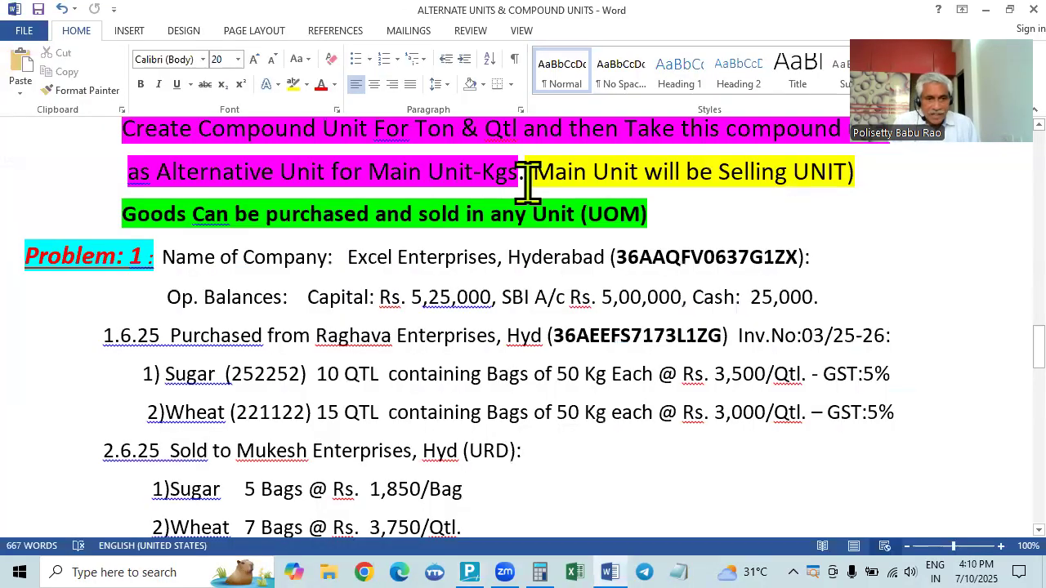
{"action": "key", "text": "alt+Tab"}
{"action": "type", "text": "W"}
{"action": "key", "text": "Return"}
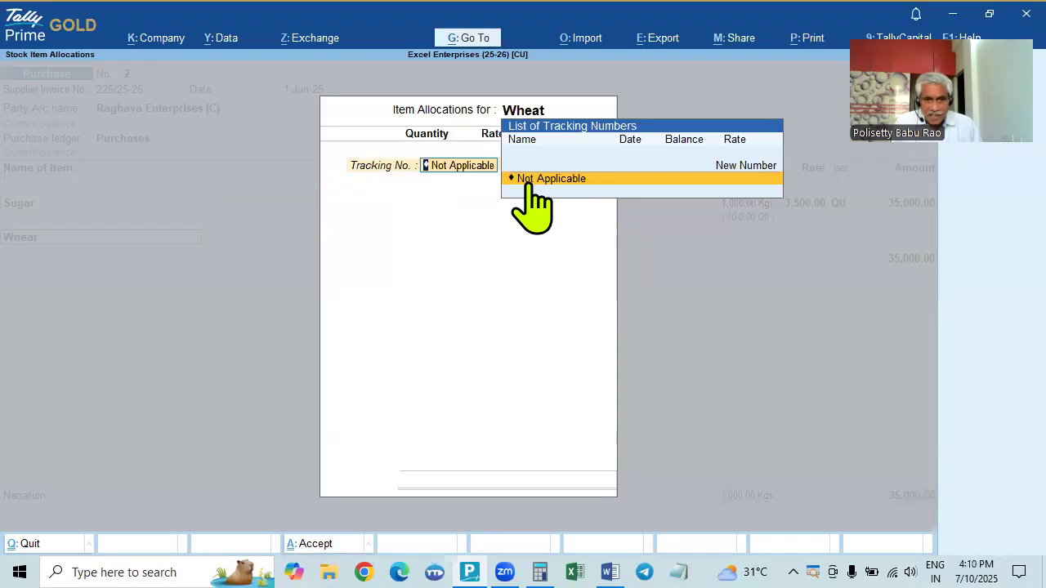
{"action": "key", "text": "Return"}
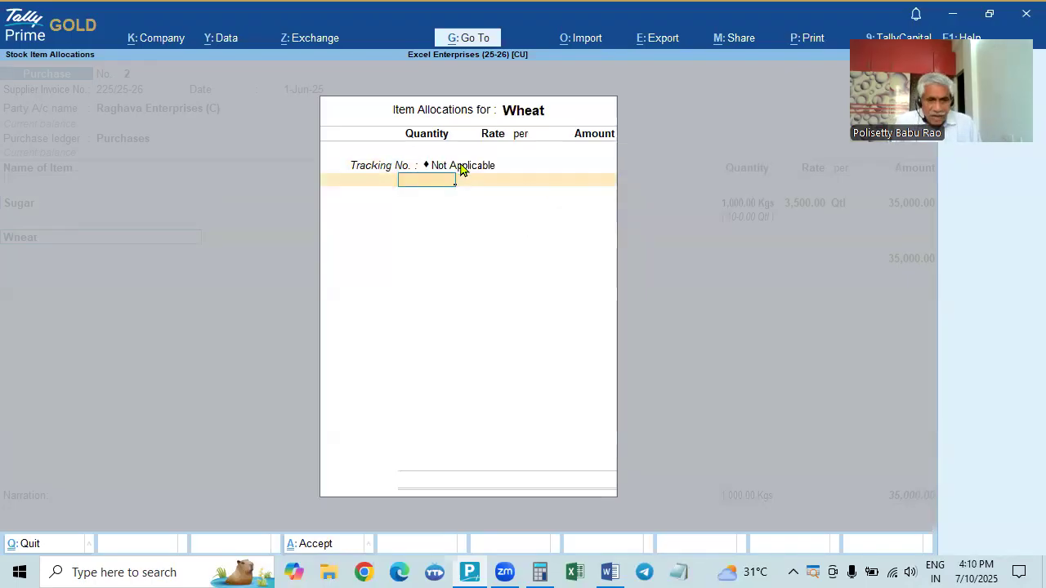
Look up the Wheat quantity in the Word problem, try 15q in the item allocation and clear it.
{"action": "key", "text": "alt+Tab"}
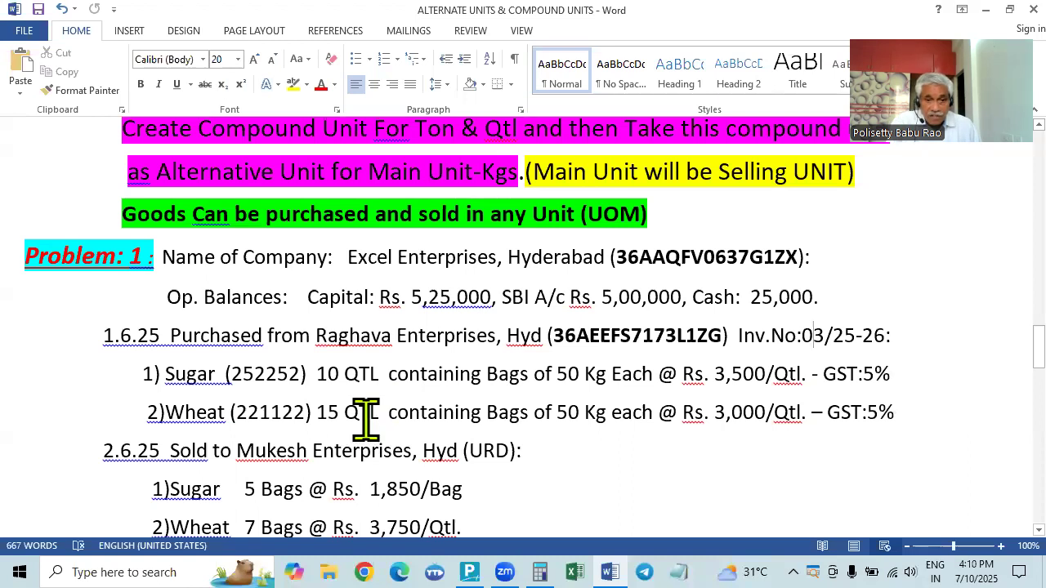
{"action": "key", "text": "alt+Tab"}
{"action": "type", "text": "15"}
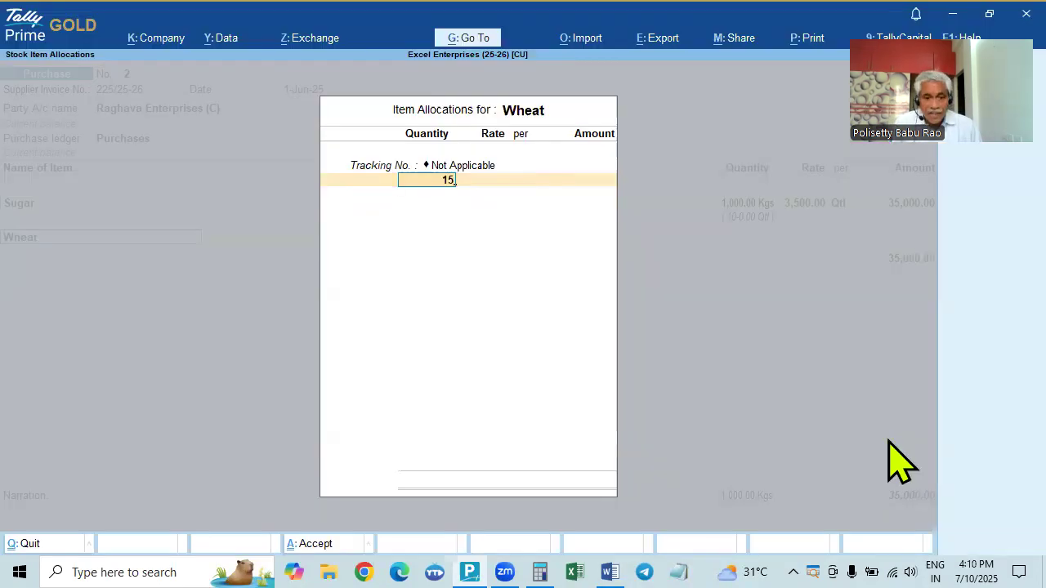
{"action": "type", "text": "q"}
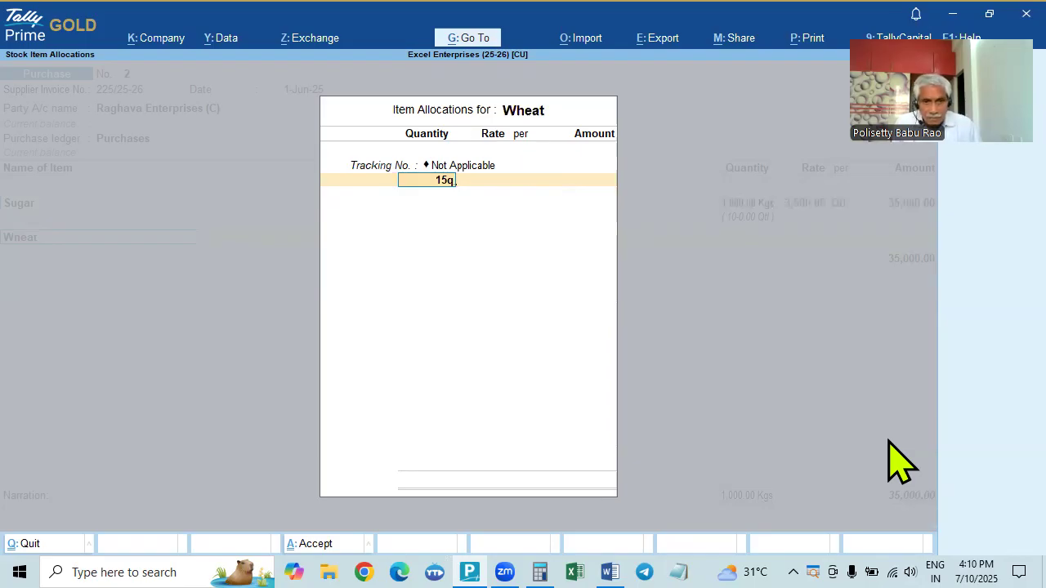
{"action": "key", "text": "BackSpace"}
{"action": "key", "text": "BackSpace"}
{"action": "key", "text": "BackSpace"}
{"action": "type", "text": "15Q"}
{"action": "key", "text": "BackSpace"}
{"action": "key", "text": "BackSpace"}
{"action": "key", "text": "BackSpace"}
Check the Word problem again, reopen the Wheat allocation, retry the quantity 15q and cancel out to the item name.
{"action": "key", "text": "alt+Tab"}
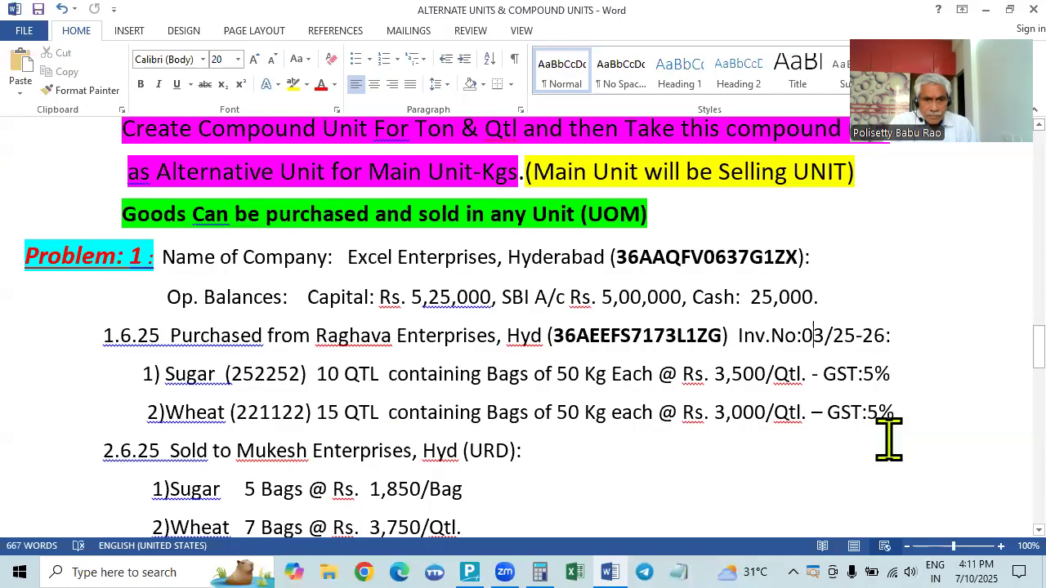
{"action": "scroll", "coordinate": [841, 408], "scroll_direction": "down", "scroll_amount": 2}
{"action": "key", "text": "alt+Tab"}
{"action": "key", "text": "Escape"}
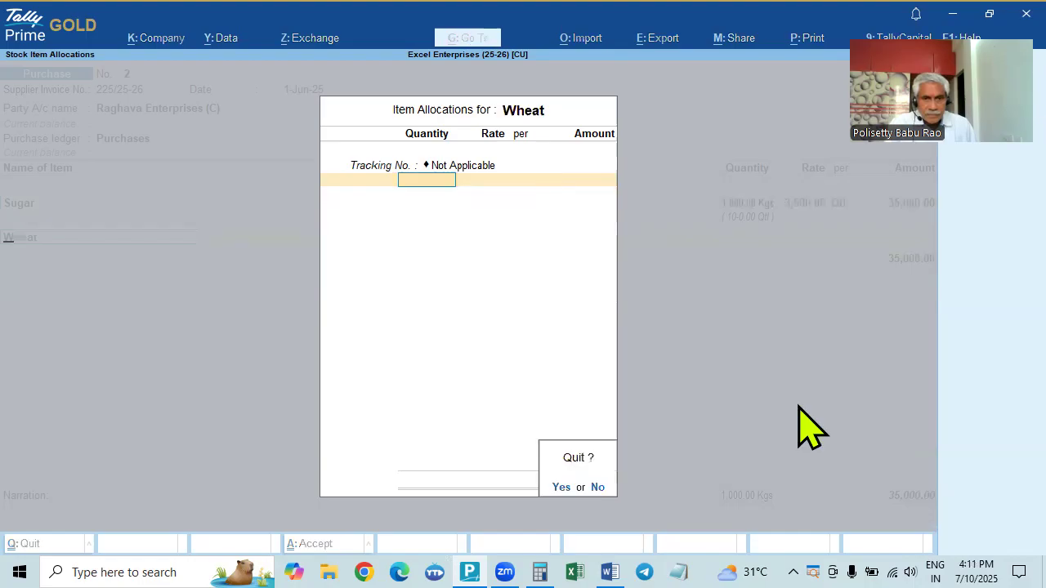
{"action": "key", "text": "y"}
{"action": "key", "text": "Return"}
{"action": "key", "text": "Return"}
{"action": "type", "text": "15"}
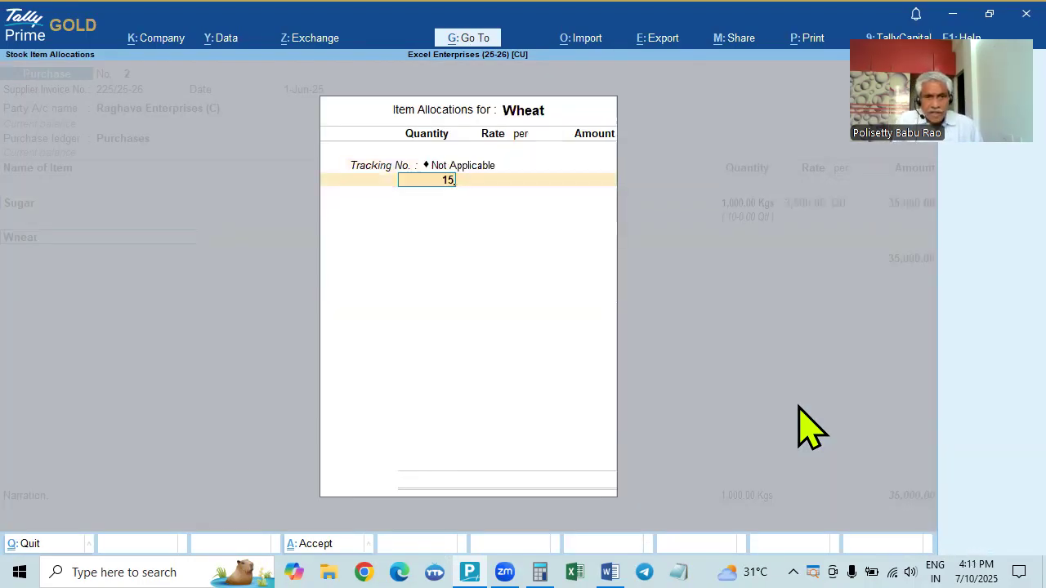
{"action": "type", "text": "q"}
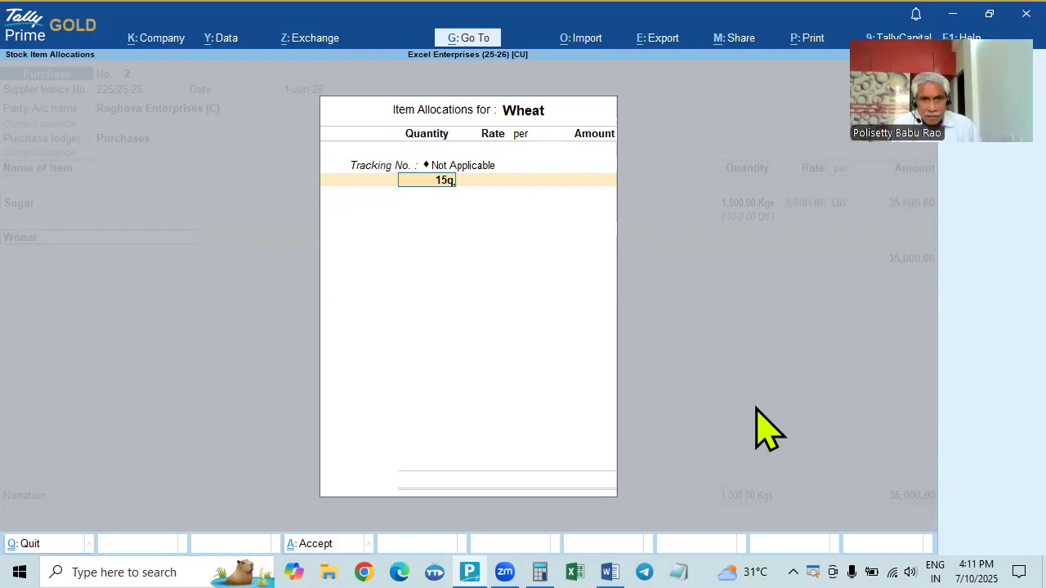
{"action": "key", "text": "Escape"}
{"action": "key", "text": "Escape"}
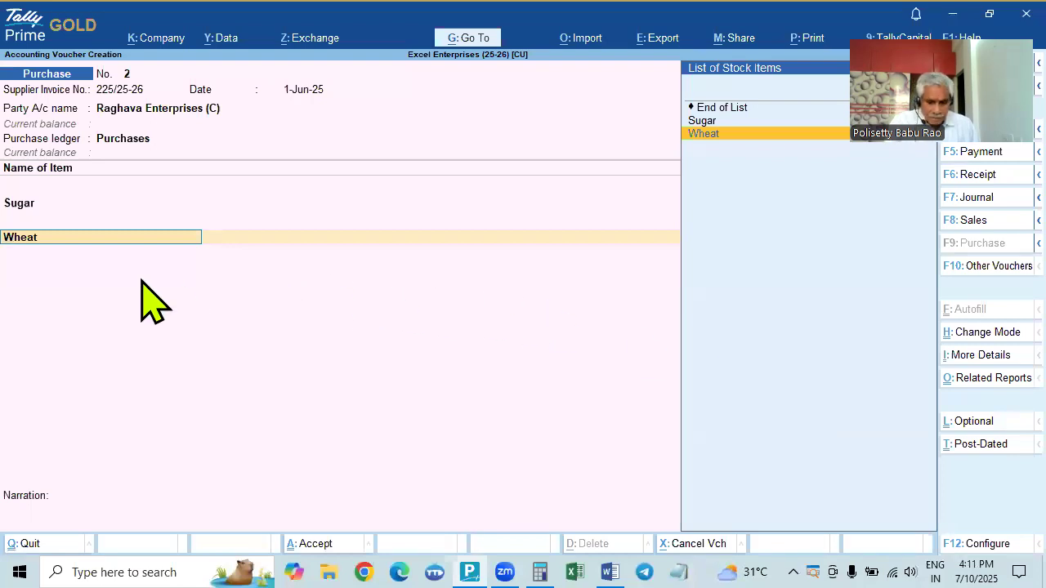
Open the Wheat stock item for alteration from the voucher and set its alternate unit to Qtl of 2 BAG.
{"action": "key", "text": "ctrl+Return"}
{"action": "key", "text": "Return"}
{"action": "key", "text": "Return"}
{"action": "key", "text": "Return"}
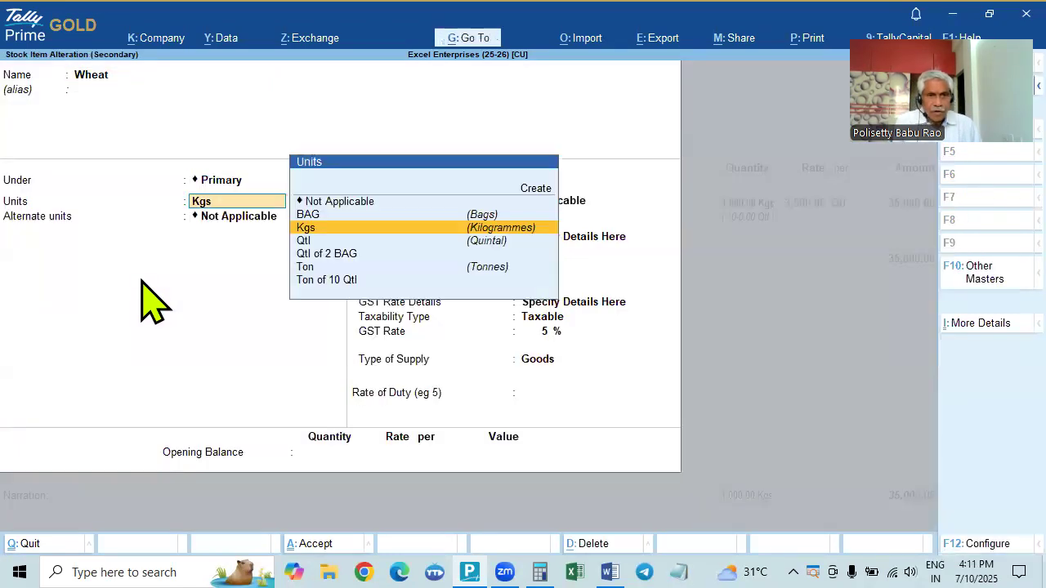
{"action": "key", "text": "Return"}
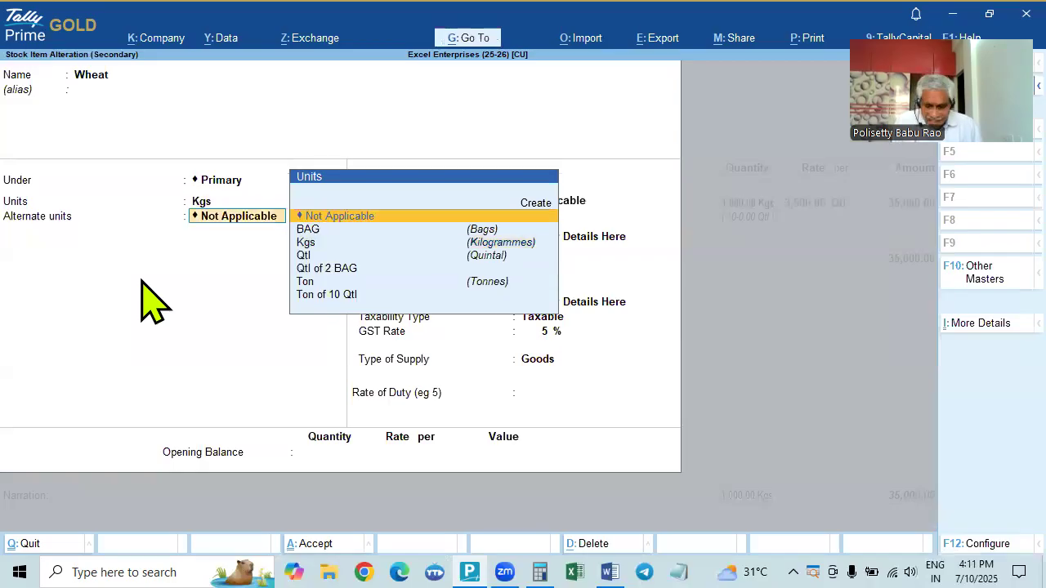
{"action": "key", "text": "Down"}
{"action": "key", "text": "Down"}
{"action": "key", "text": "Down"}
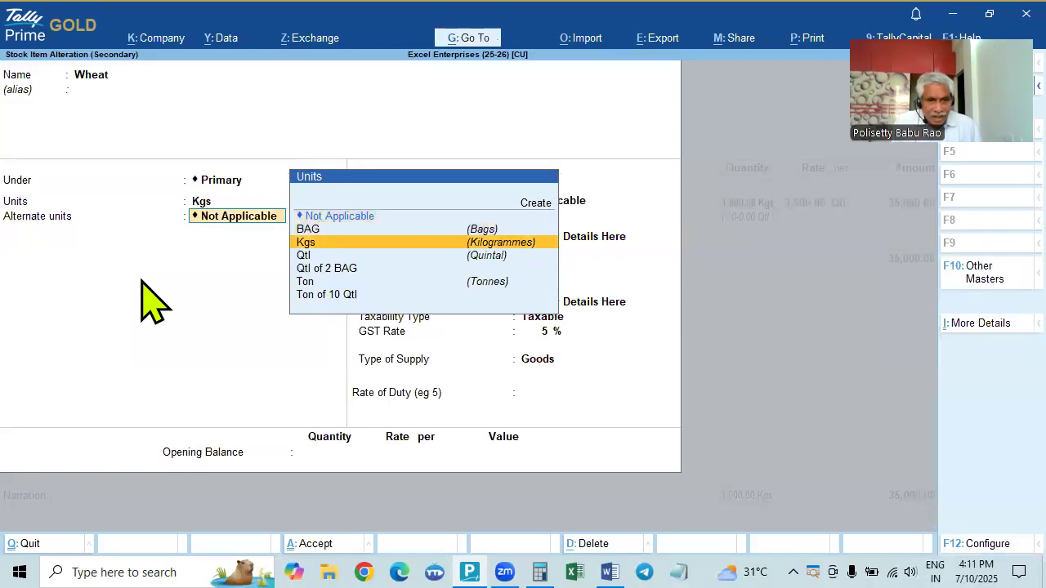
{"action": "key", "text": "Down"}
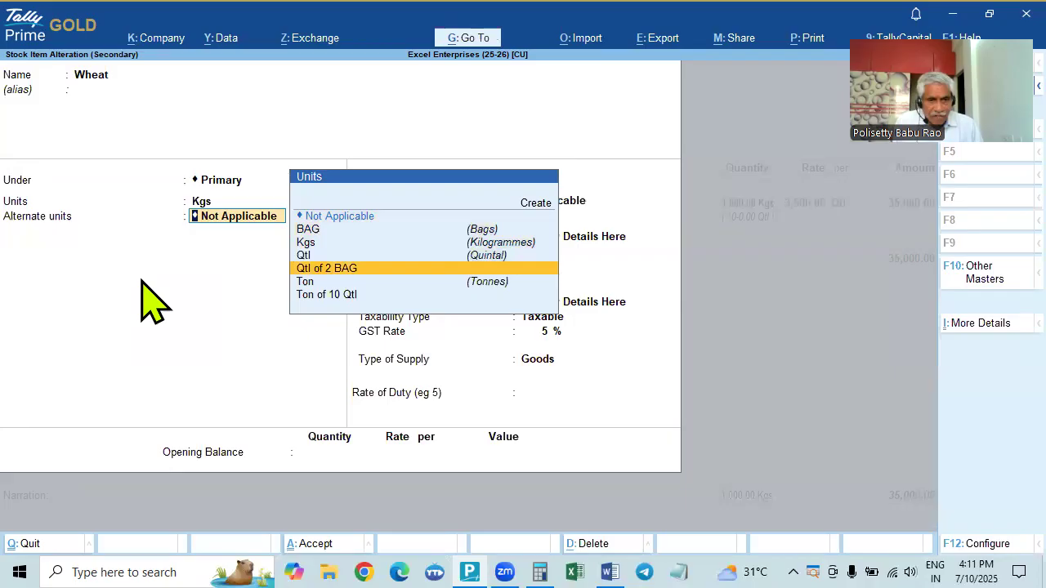
{"action": "key", "text": "Return"}
Define the Wheat alternate unit conversion as 1 BAG = 50 Kgs and save the stock item.
{"action": "type", "text": "1"}
{"action": "key", "text": "Return"}
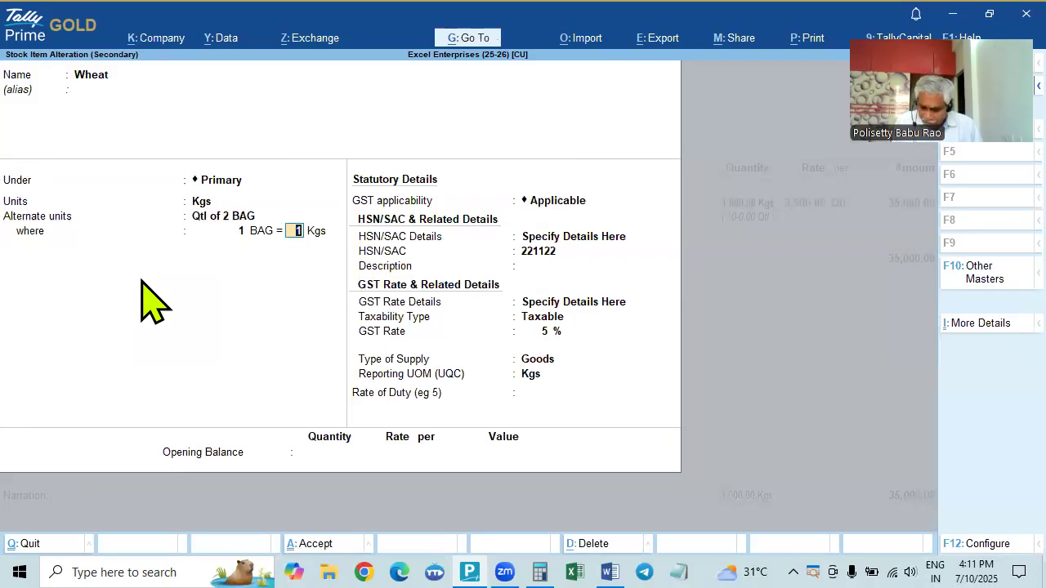
{"action": "type", "text": "50"}
{"action": "key", "text": "Return"}
{"action": "key", "text": "Return"}
{"action": "key", "text": "Return"}
{"action": "key", "text": "Return"}
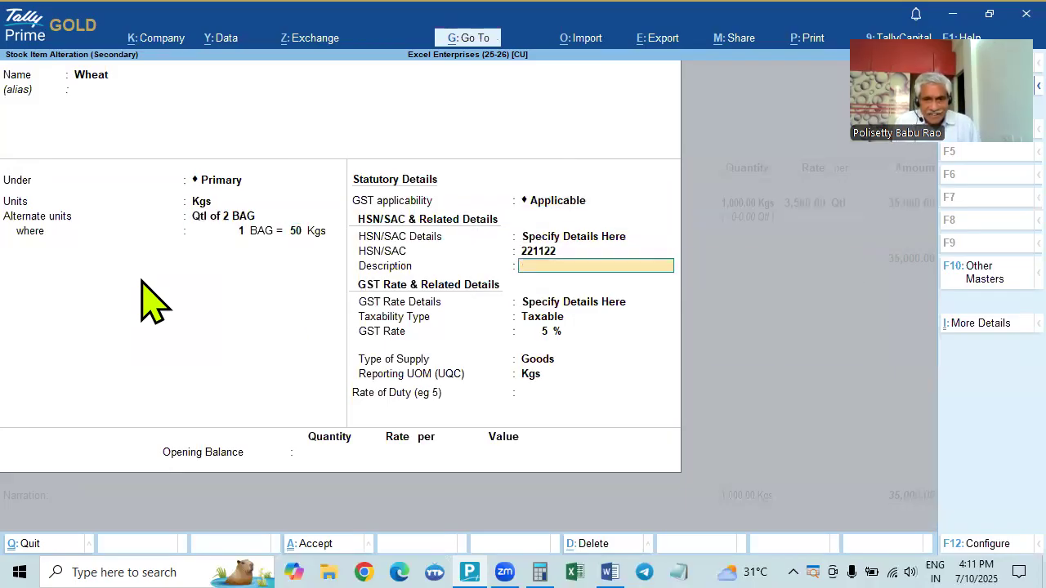
{"action": "key", "text": "Return"}
{"action": "key", "text": "Return"}
{"action": "key", "text": "ctrl+a"}
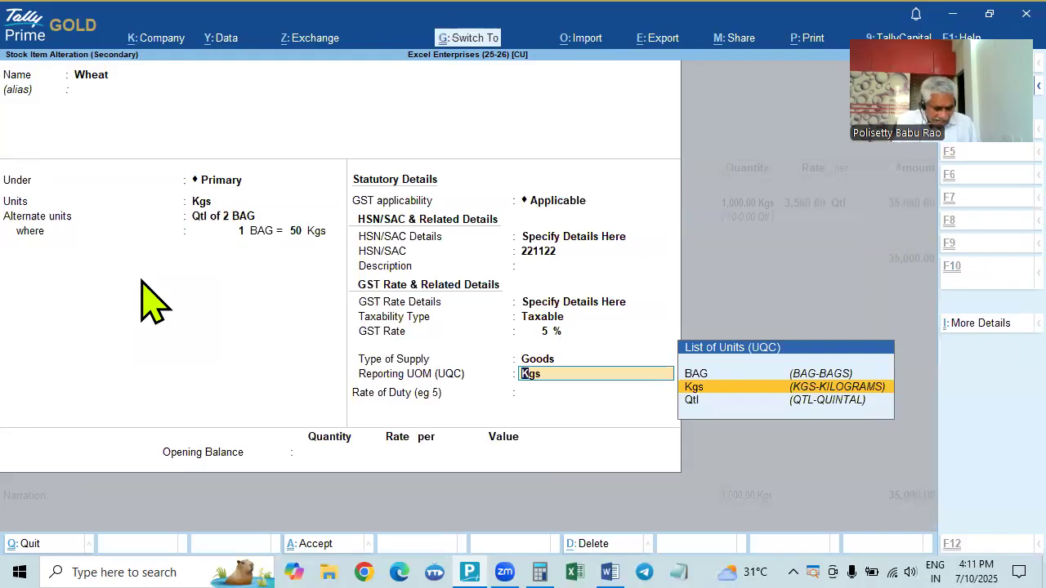
Reopen the Wheat item allocation and enter the quantity as 15q.
{"action": "key", "text": "Return"}
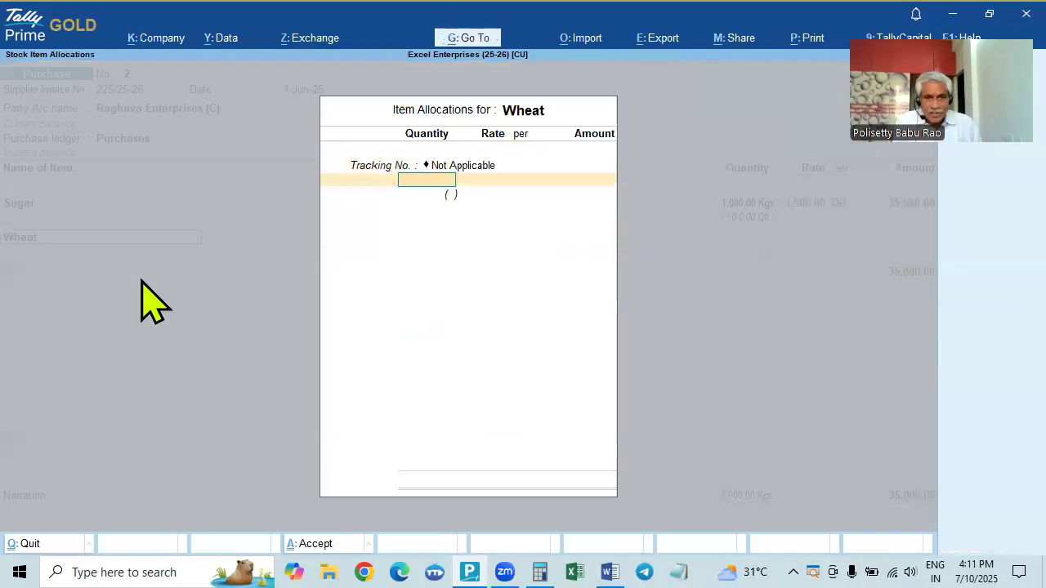
{"action": "type", "text": "15q"}
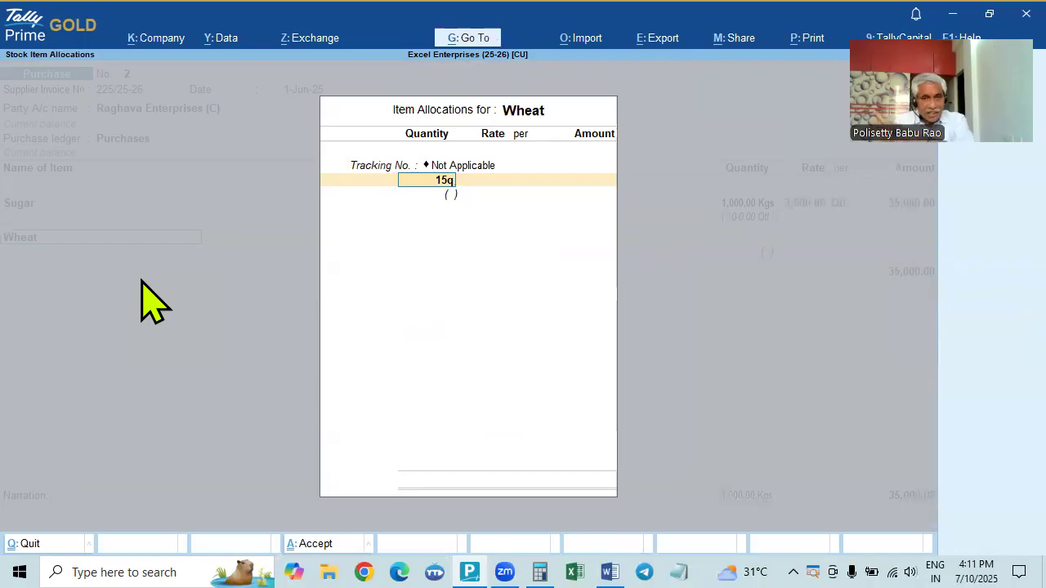
{"action": "key", "text": "Return"}
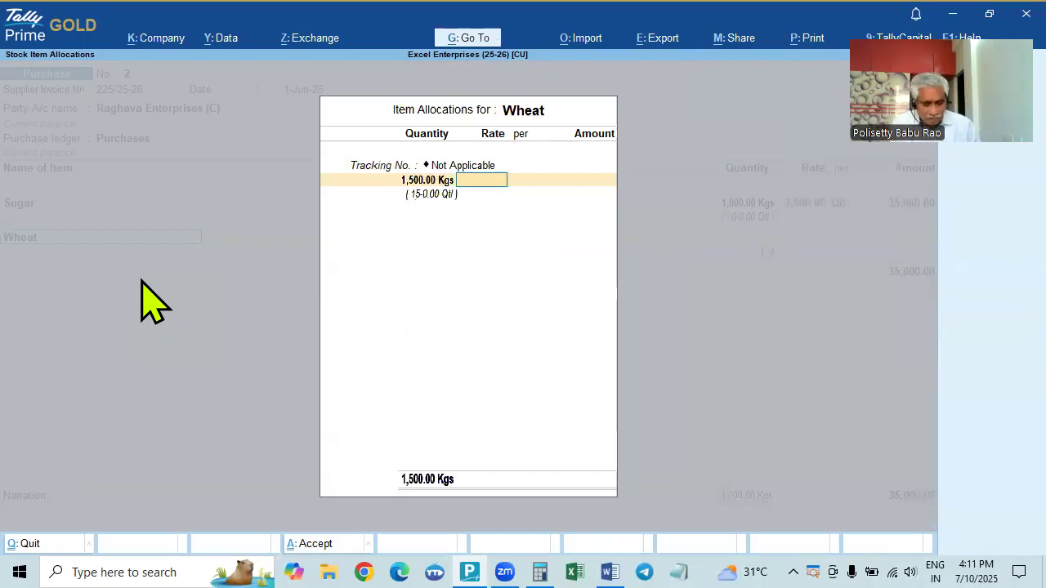
Look up the Wheat rate in the Word problem, set it to 3000 per Qtl in TallyPrime and accept the allocation.
{"action": "key", "text": "alt+Tab"}
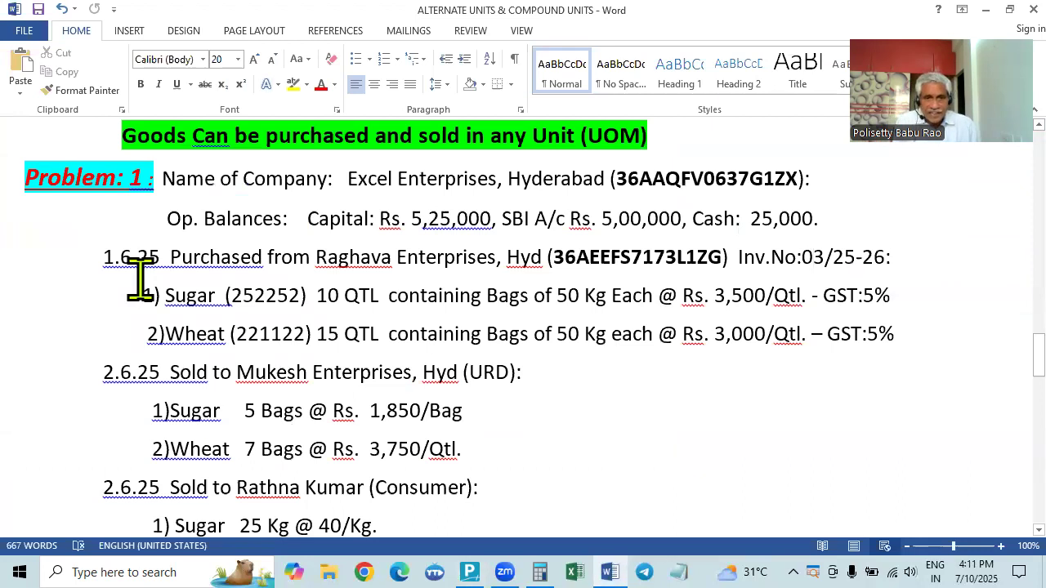
{"action": "key", "text": "alt+Tab"}
{"action": "key", "text": "alt+Tab"}
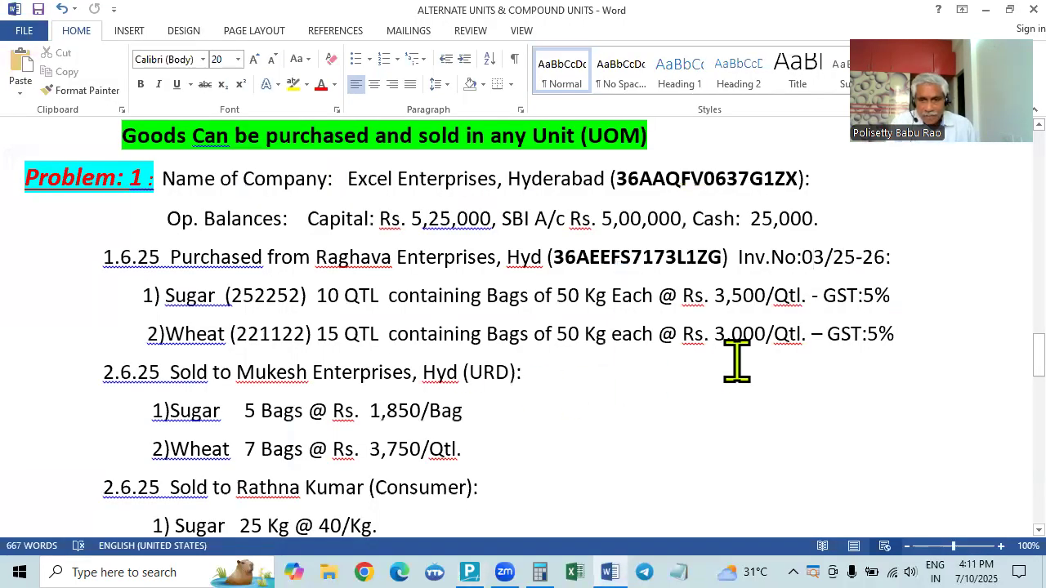
{"action": "key", "text": "alt+Tab"}
{"action": "type", "text": "3000"}
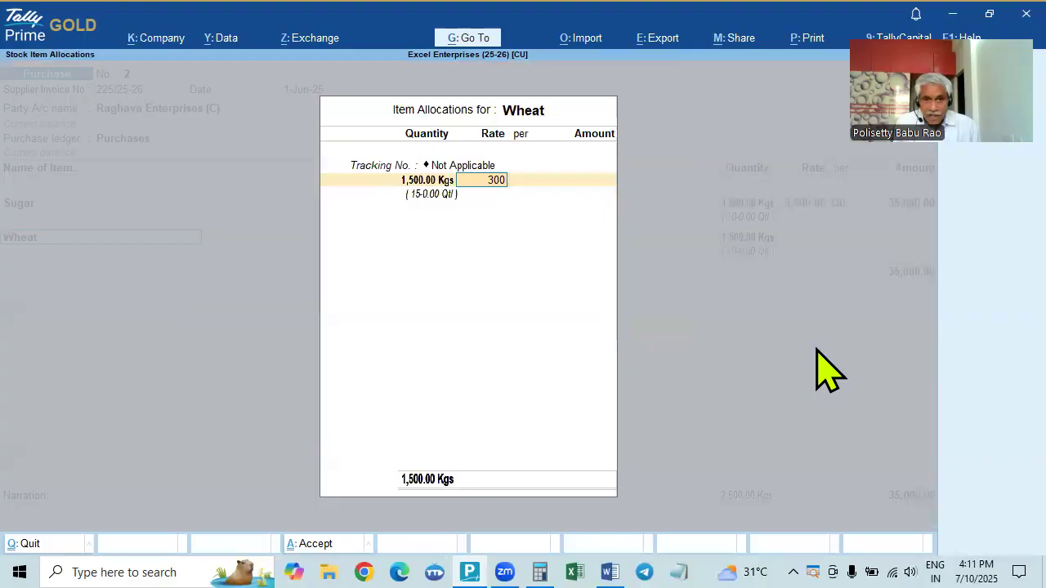
{"action": "key", "text": "Return"}
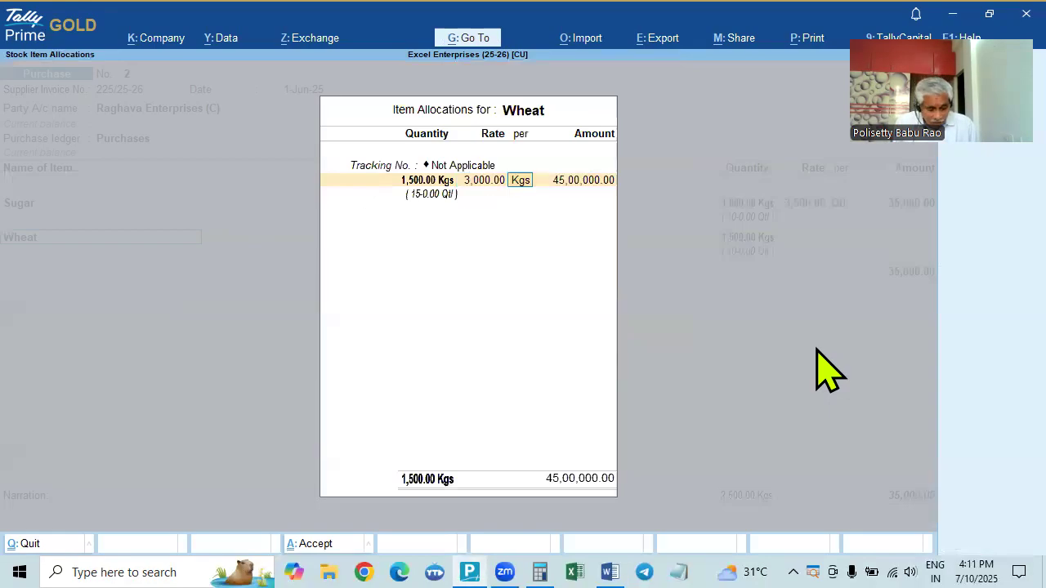
{"action": "type", "text": "q"}
{"action": "key", "text": "Return"}
{"action": "key", "text": "Return"}
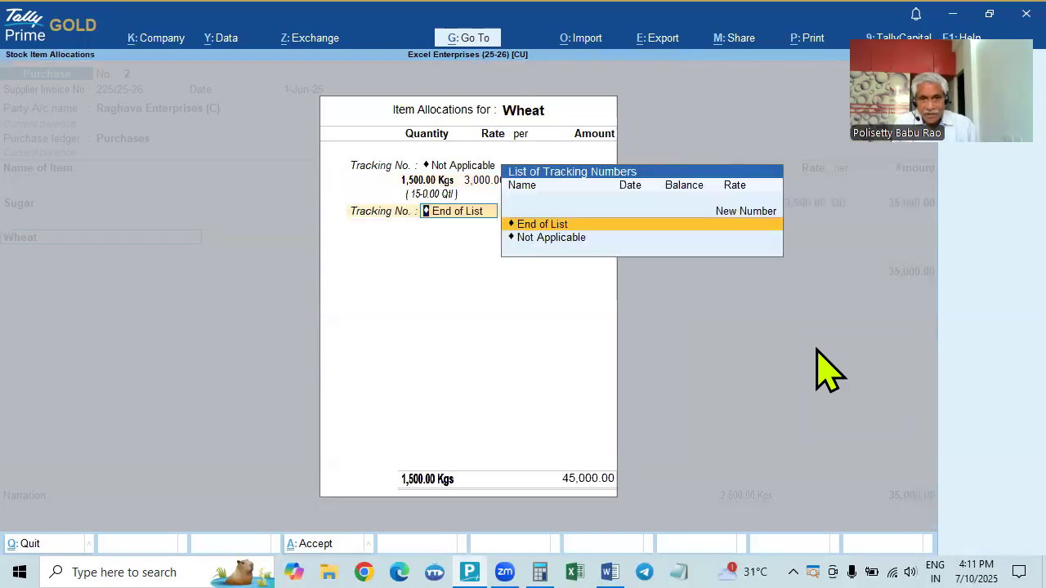
{"action": "key", "text": "Return"}
{"action": "key", "text": "Return"}
Add the CGST and SGST tax ledgers below the items in the purchase voucher and end the ledger list.
{"action": "type", "text": "cg"}
{"action": "key", "text": "Return"}
{"action": "type", "text": "sg"}
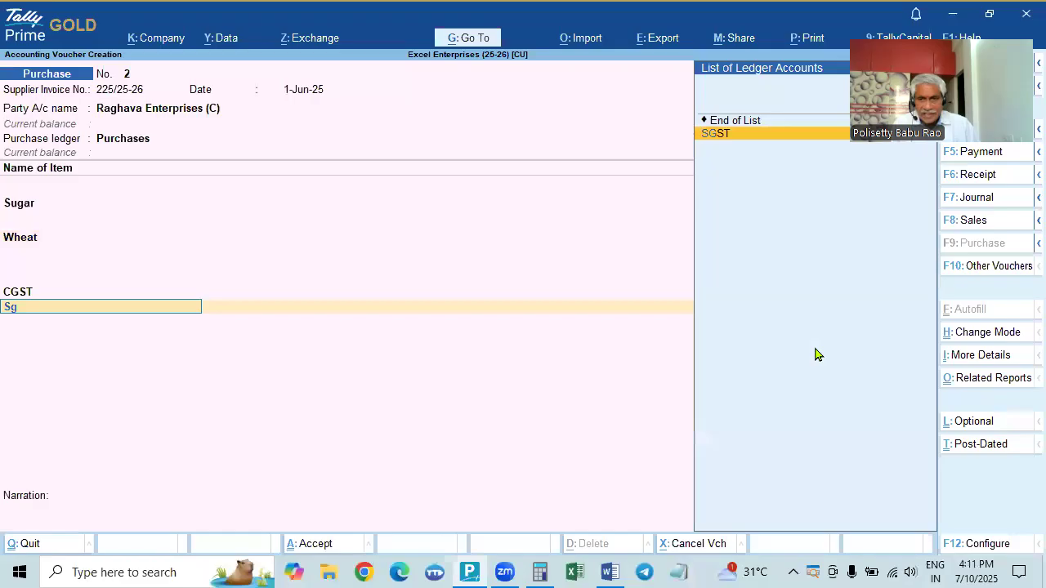
{"action": "key", "text": "Return"}
{"action": "key", "text": "Return"}
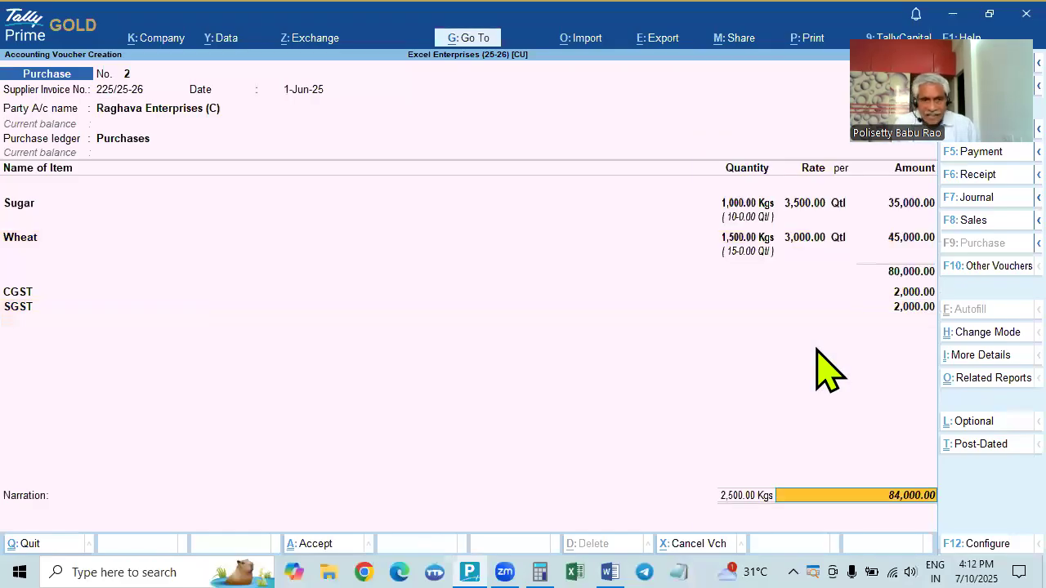
{"action": "key", "text": "Return"}
{"action": "key", "text": "Escape"}
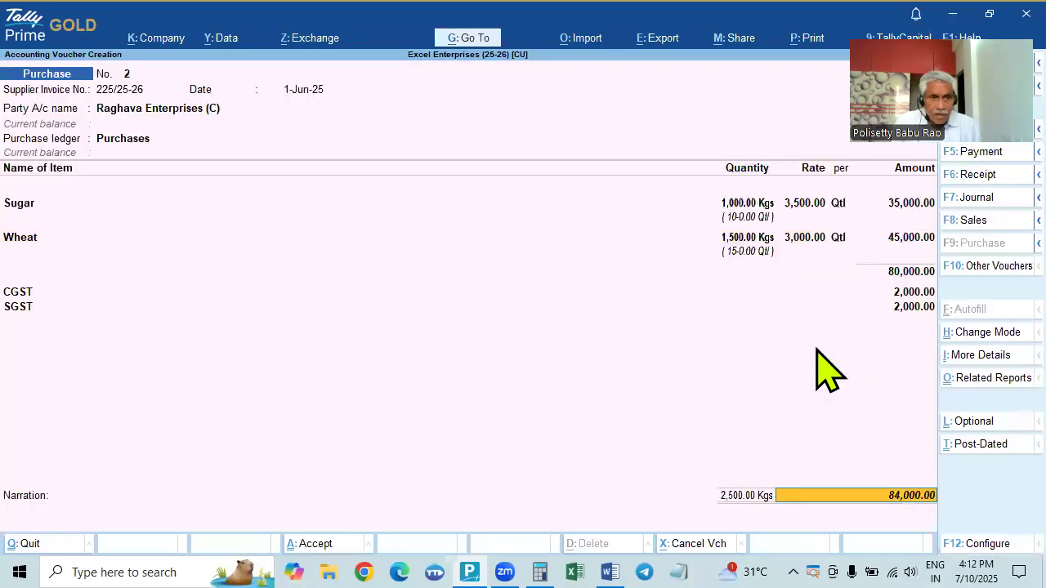
Switch to the Word problem and change the Raghava Enterprises purchase invoice number to 225/25-26.
{"action": "key", "text": "alt+Tab"}
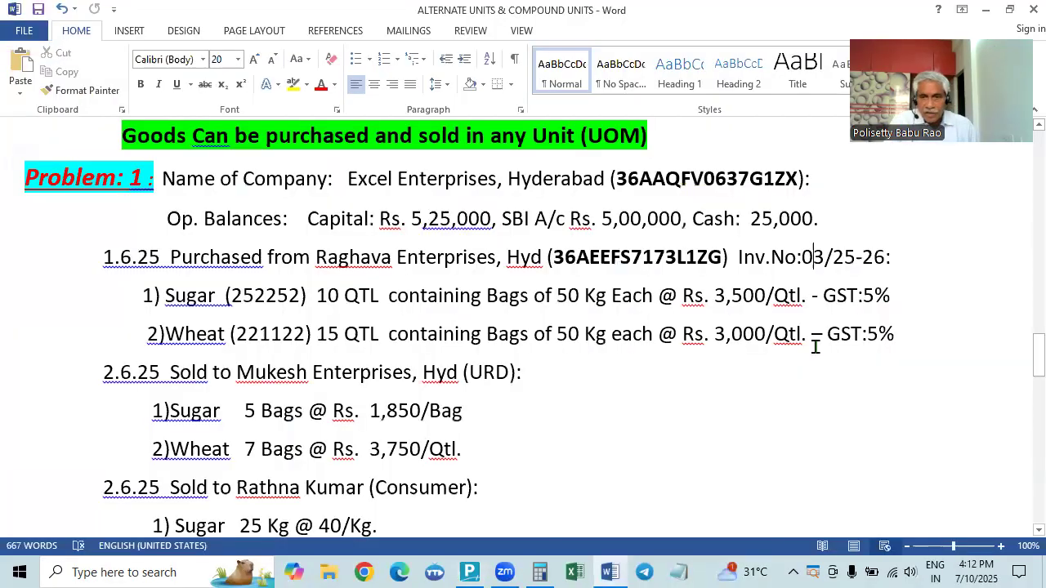
{"action": "left_click", "coordinate": [825, 257]}
{"action": "key", "text": "BackSpace"}
{"action": "key", "text": "BackSpace"}
{"action": "type", "text": "225"}
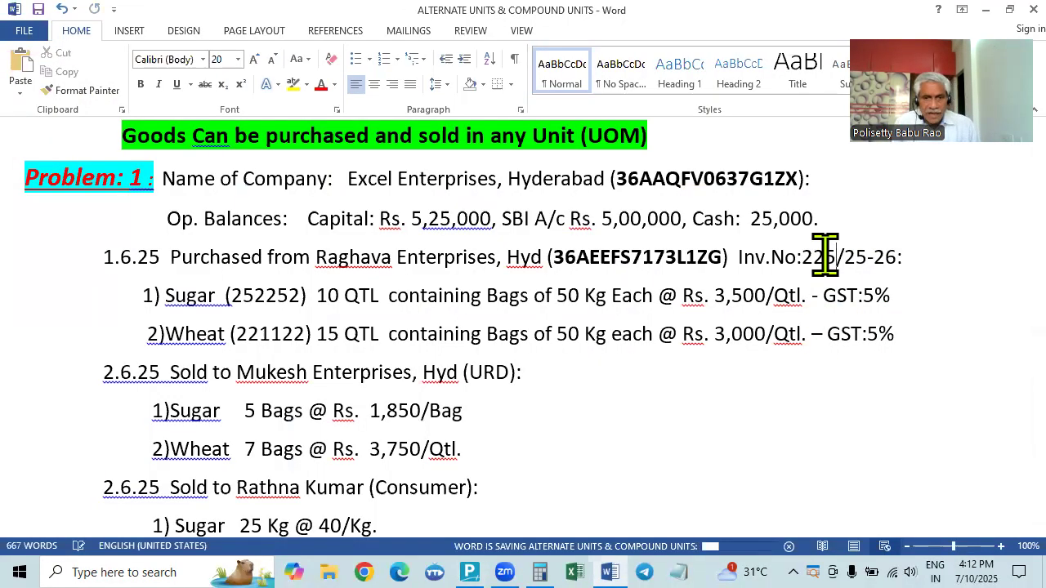
Return to TallyPrime and accept the Raghava Enterprises bill-wise details as New Ref 225/25-26 without credit days.
{"action": "key", "text": "alt+Tab"}
{"action": "key", "text": "Return"}
{"action": "key", "text": "Return"}
{"action": "key", "text": "Return"}
{"action": "key", "text": "Return"}
{"action": "key", "text": "Return"}
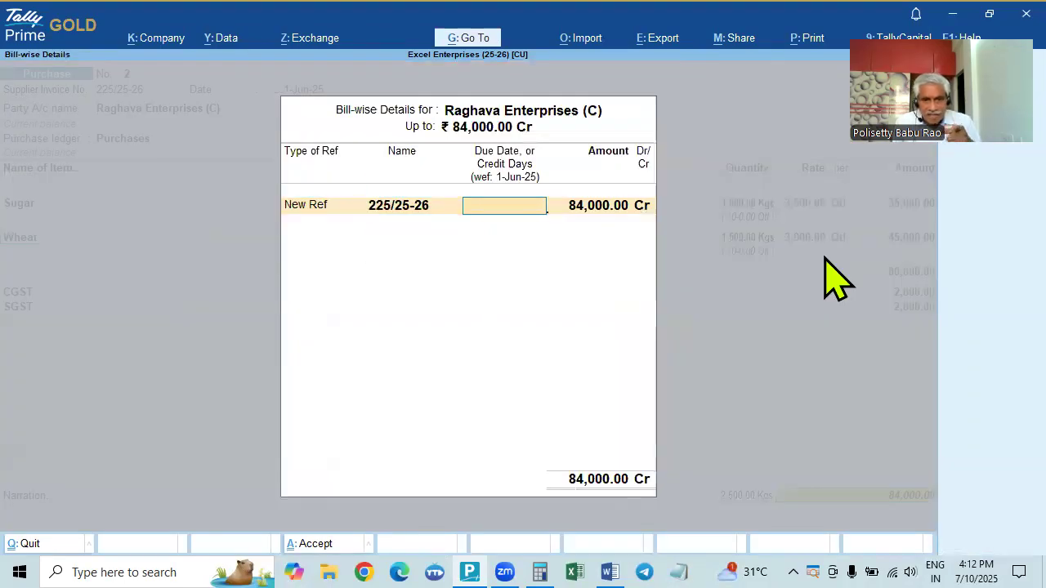
{"action": "key", "text": "Return"}
{"action": "key", "text": "Return"}
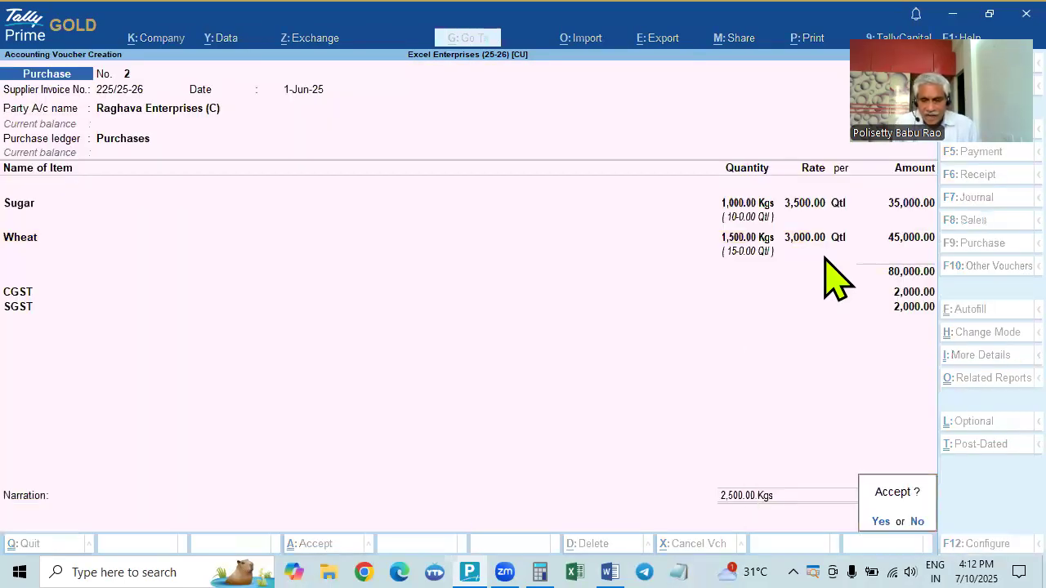
Hold off saving the purchase voucher and examine its GST tax analysis in detailed form.
{"action": "key", "text": "Escape"}
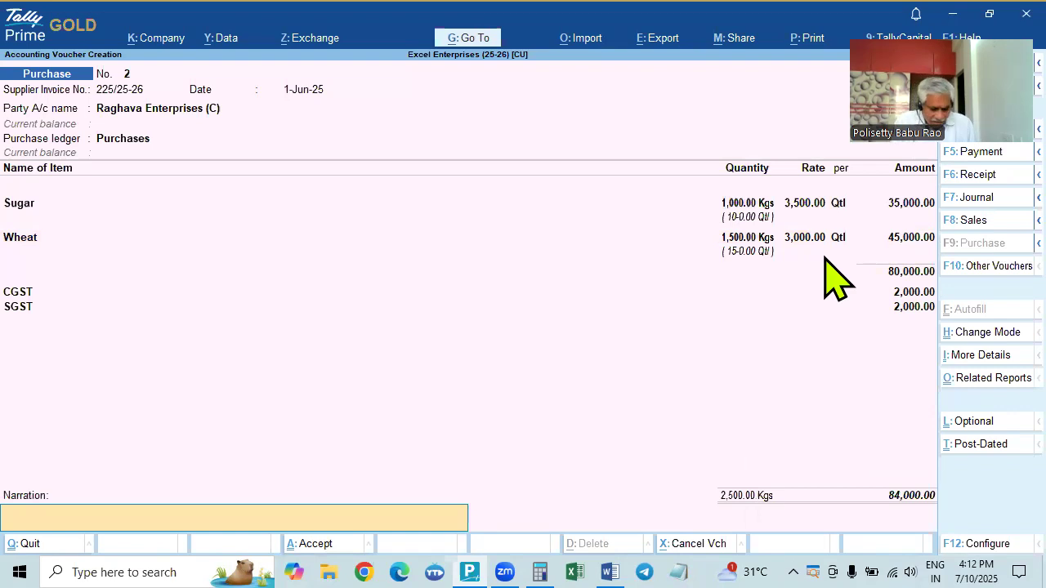
{"action": "key", "text": "ctrl+o"}
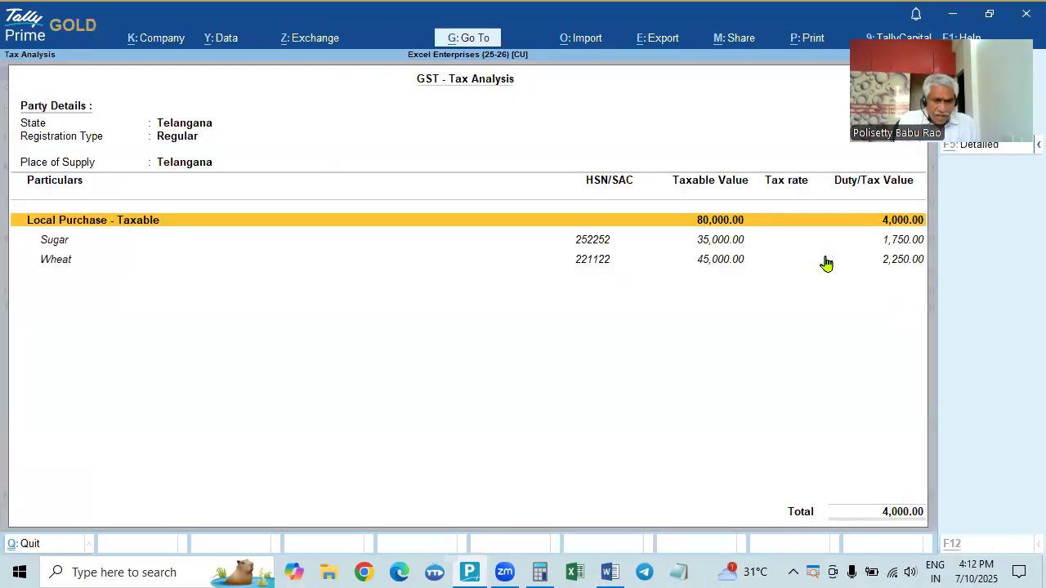
{"action": "key", "text": "alt+F5"}
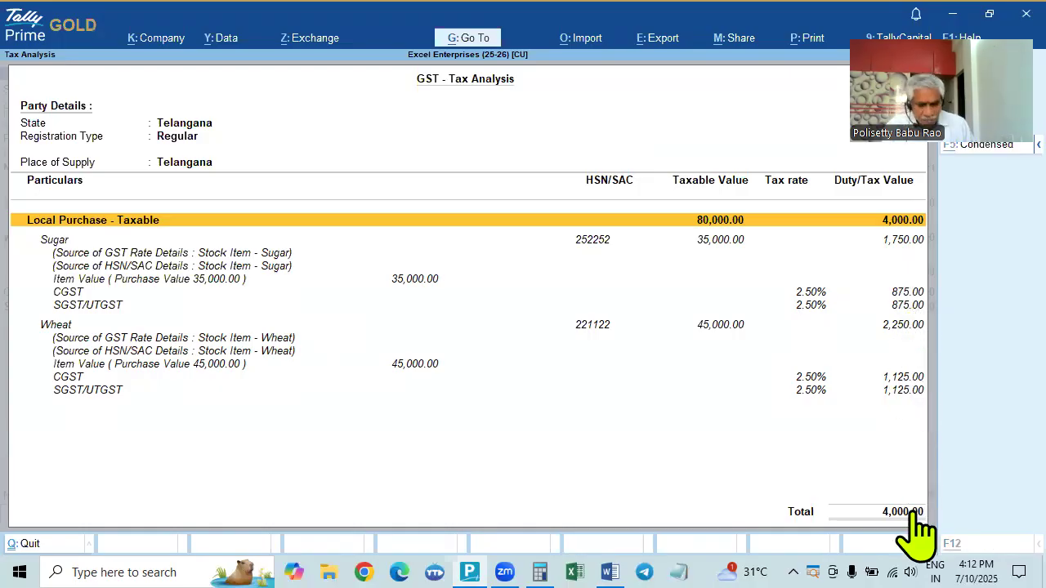
{"action": "key", "text": "Escape"}
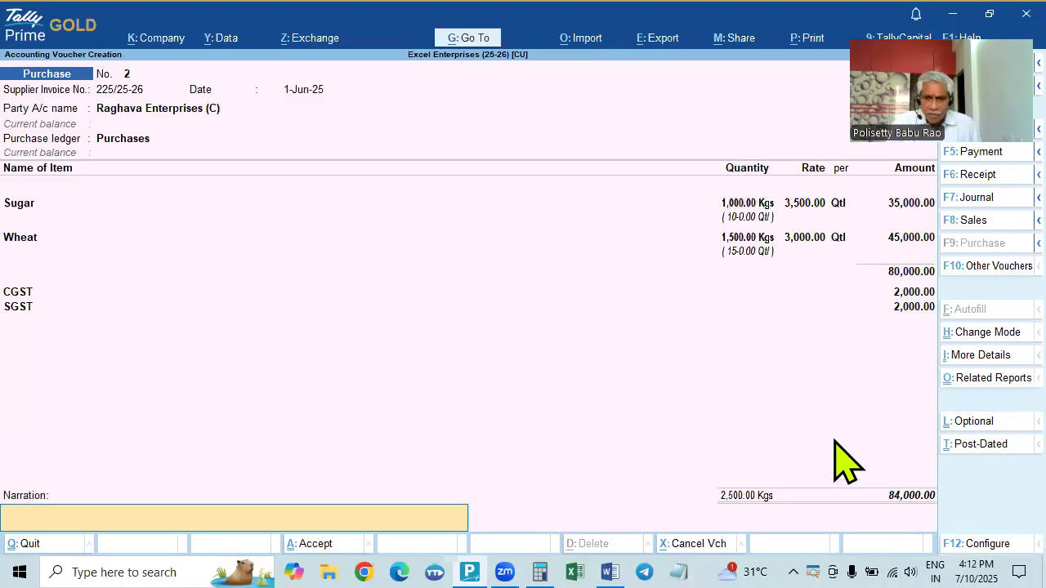
Reconfirm the New Ref bill-wise details for Raghava Enterprises, leave the narration blank and save the purchase voucher.
{"action": "left_click", "coordinate": [893, 499]}
{"action": "key", "text": "Return"}
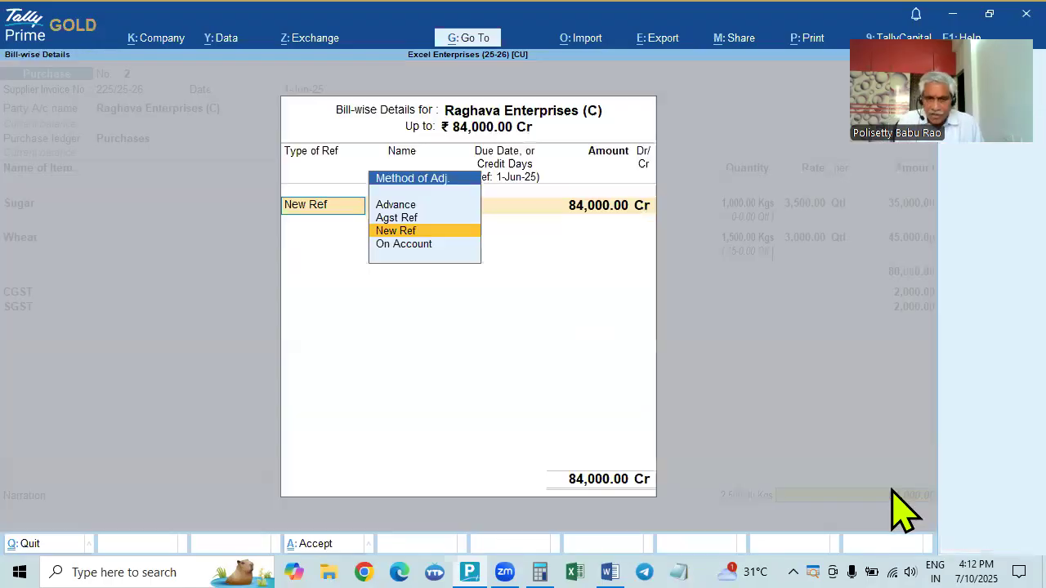
{"action": "key", "text": "Return"}
{"action": "key", "text": "Return"}
{"action": "key", "text": "Return"}
{"action": "key", "text": "Return"}
{"action": "key", "text": "Return"}
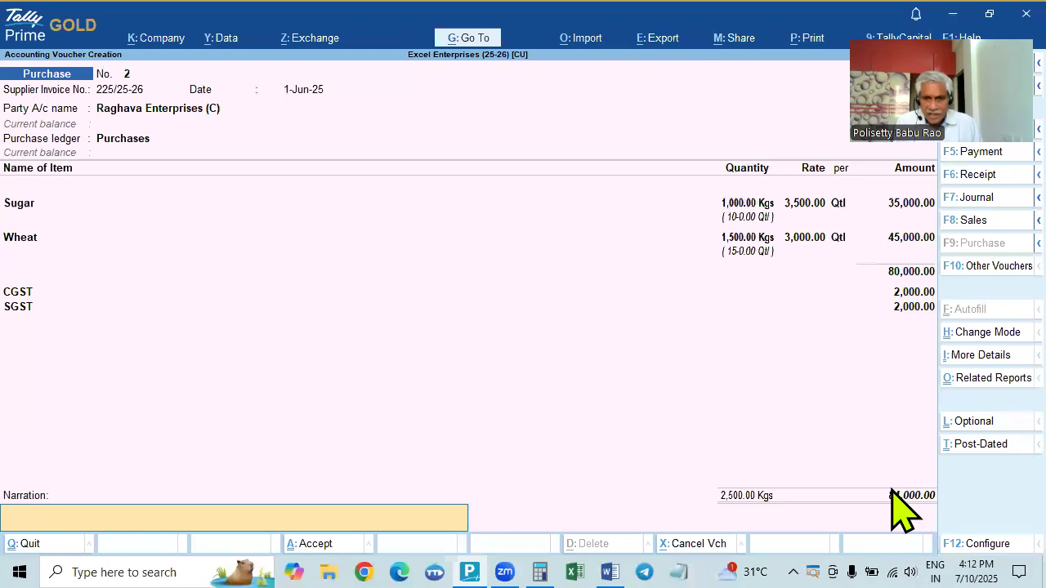
{"action": "key", "text": "Return"}
{"action": "key", "text": "Return"}
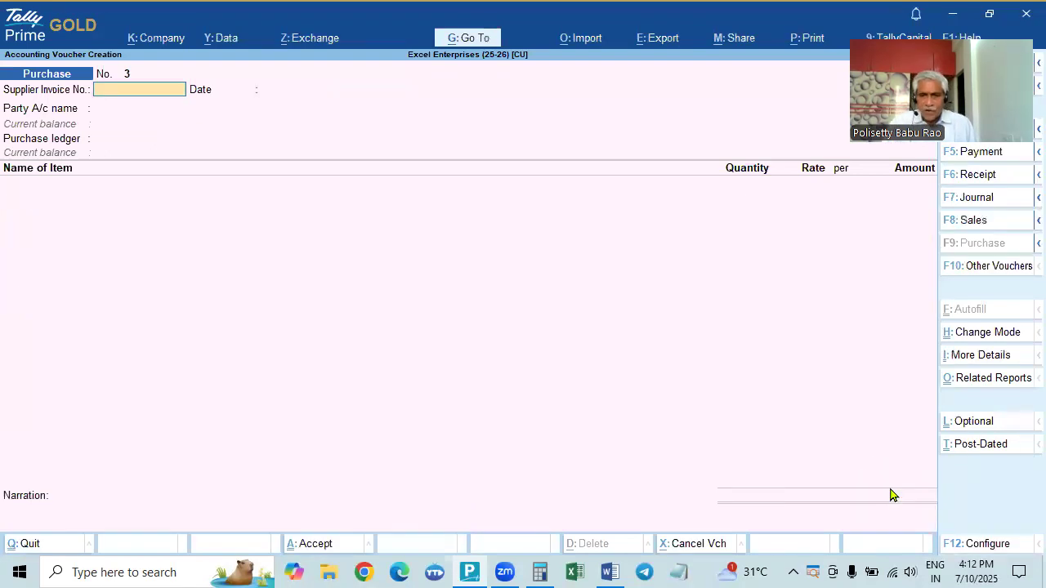
Review the next transaction in the Word problem, set the TallyPrime voucher date to 2.6 and switch to a Sales voucher.
{"action": "key", "text": "alt+Tab"}
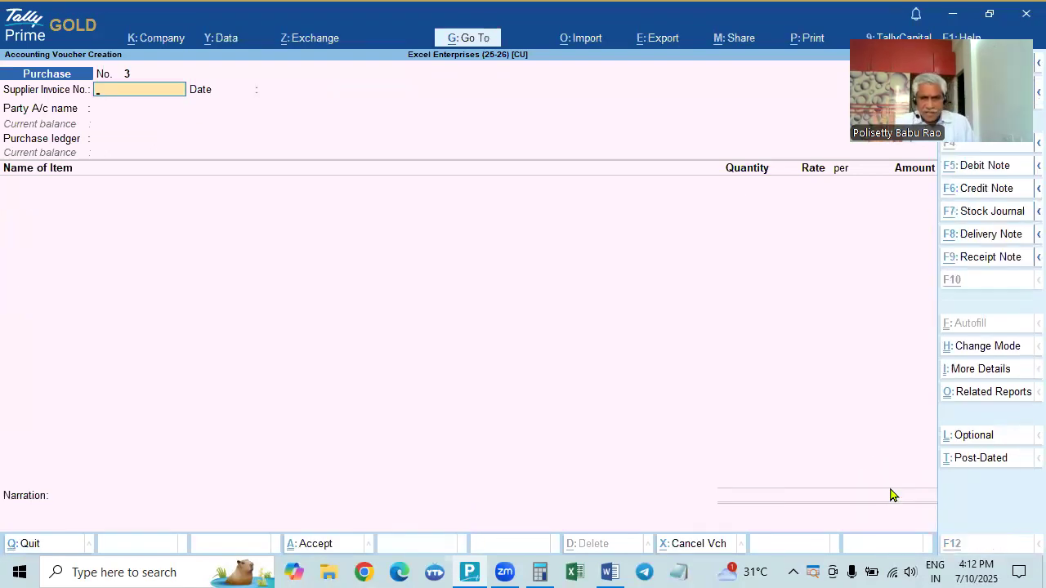
{"action": "key", "text": "alt+Tab"}
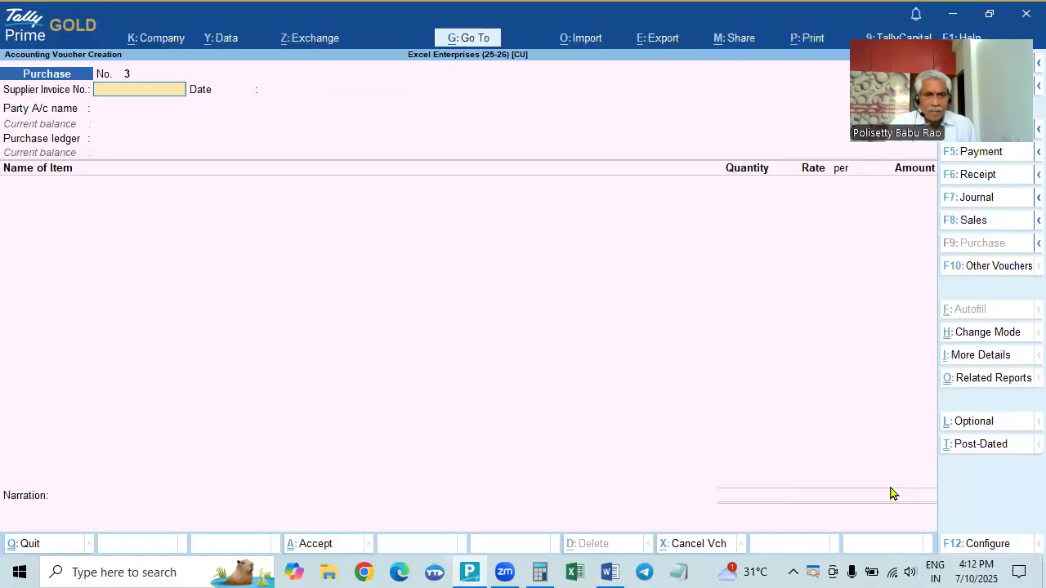
{"action": "key", "text": "alt+Tab"}
{"action": "scroll", "coordinate": [469, 416], "scroll_direction": "down", "scroll_amount": 2}
{"action": "scroll", "coordinate": [467, 416], "scroll_direction": "up", "scroll_amount": 2}
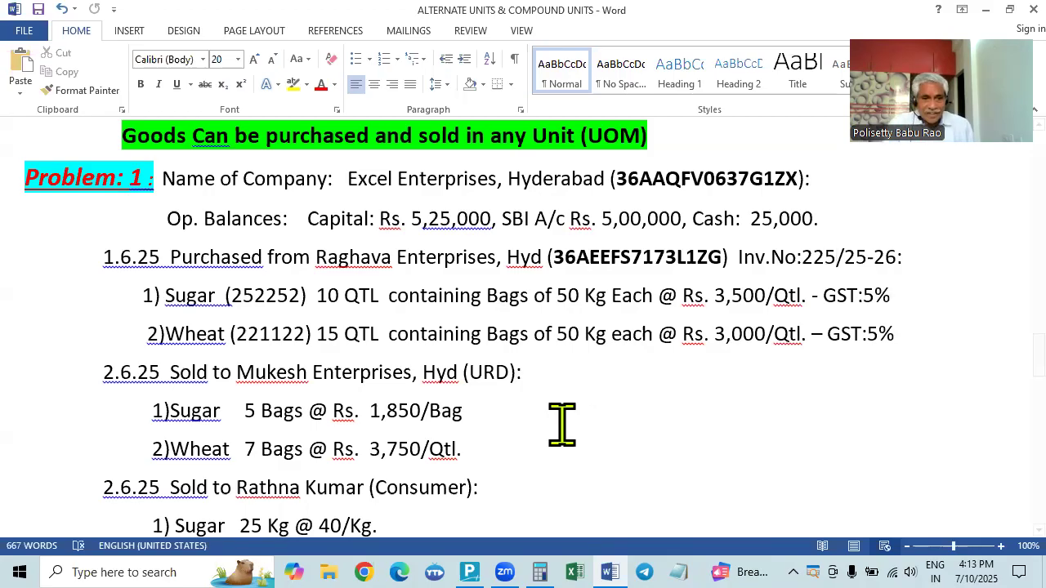
{"action": "scroll", "coordinate": [562, 424], "scroll_direction": "down", "scroll_amount": 1}
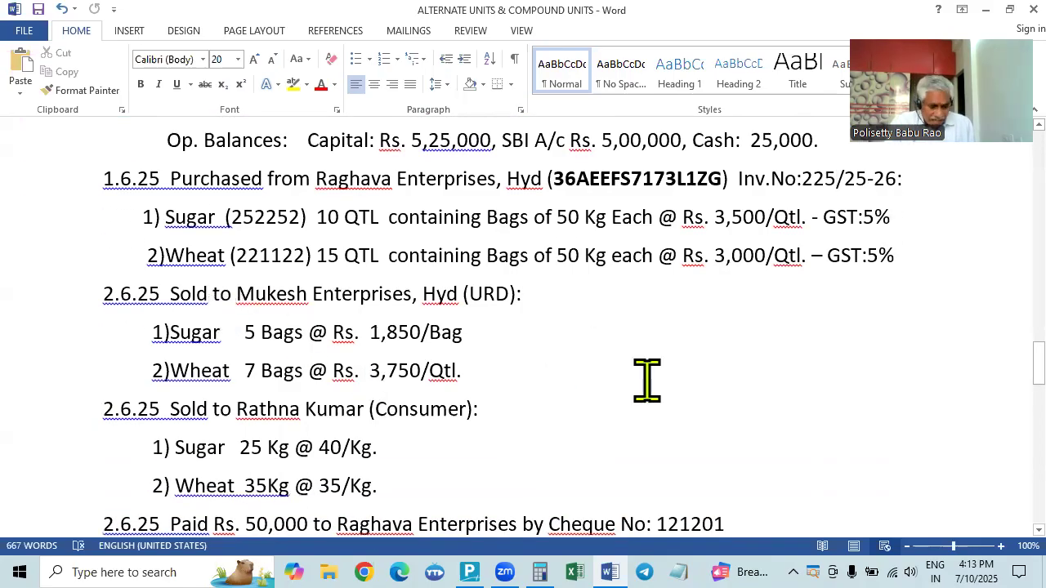
{"action": "key", "text": "alt+Tab"}
{"action": "key", "text": "F2"}
{"action": "type", "text": "2.6"}
{"action": "key", "text": "Return"}
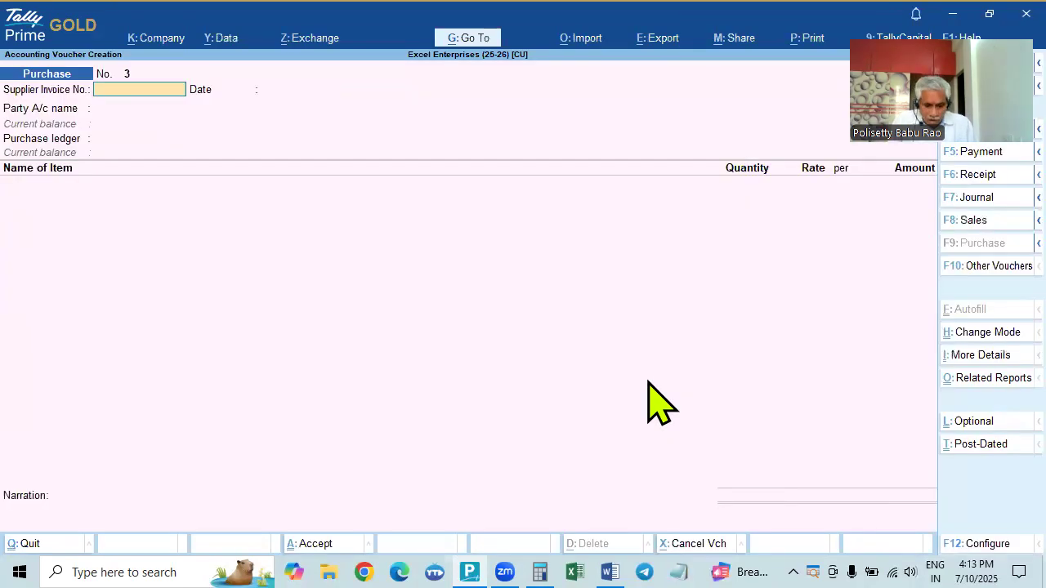
{"action": "key", "text": "F8"}
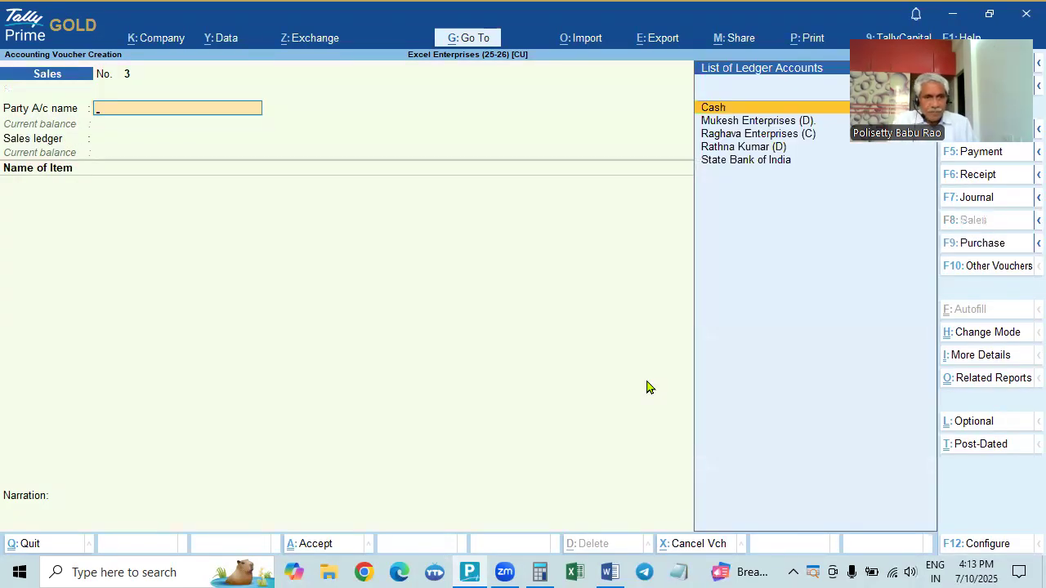
Check the buyer in the Word problem, select Mukesh Enterprises (D). as party, accept its details and choose the Sales ledger.
{"action": "key", "text": "alt+Tab"}
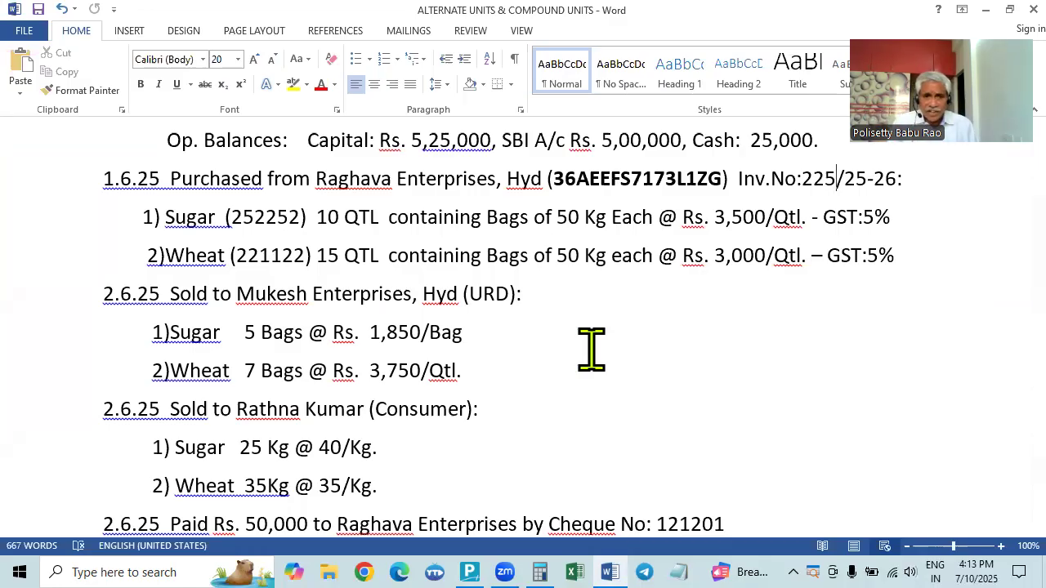
{"action": "key", "text": "alt+Tab"}
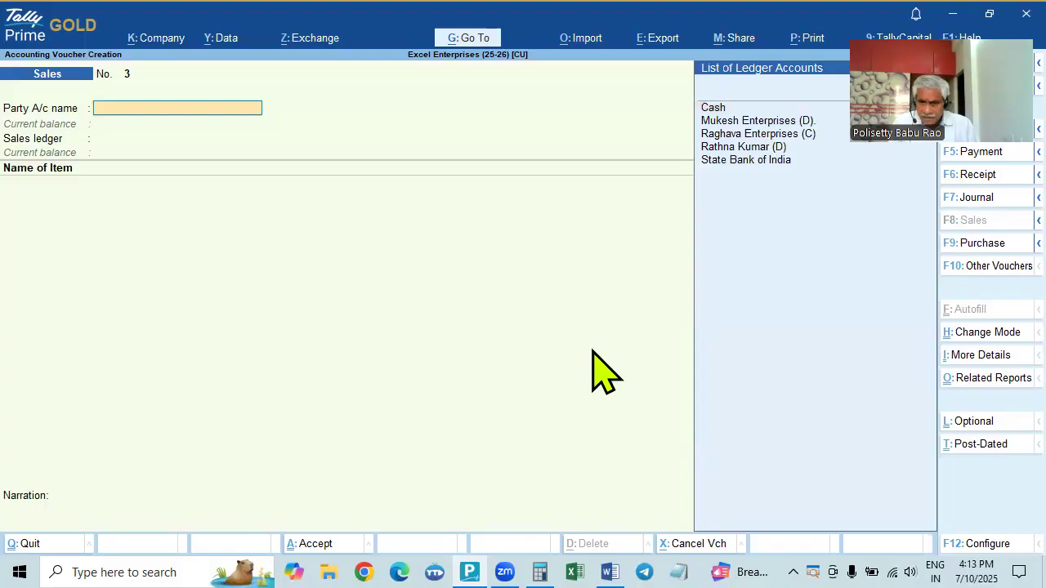
{"action": "key", "text": "Down"}
{"action": "key", "text": "Down"}
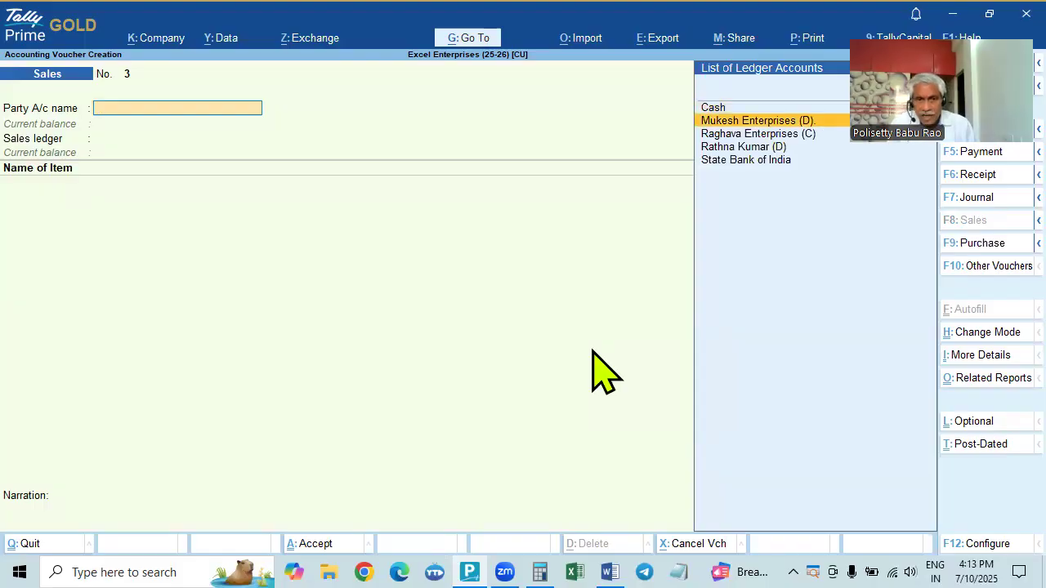
{"action": "key", "text": "Return"}
{"action": "key", "text": "ctrl+a"}
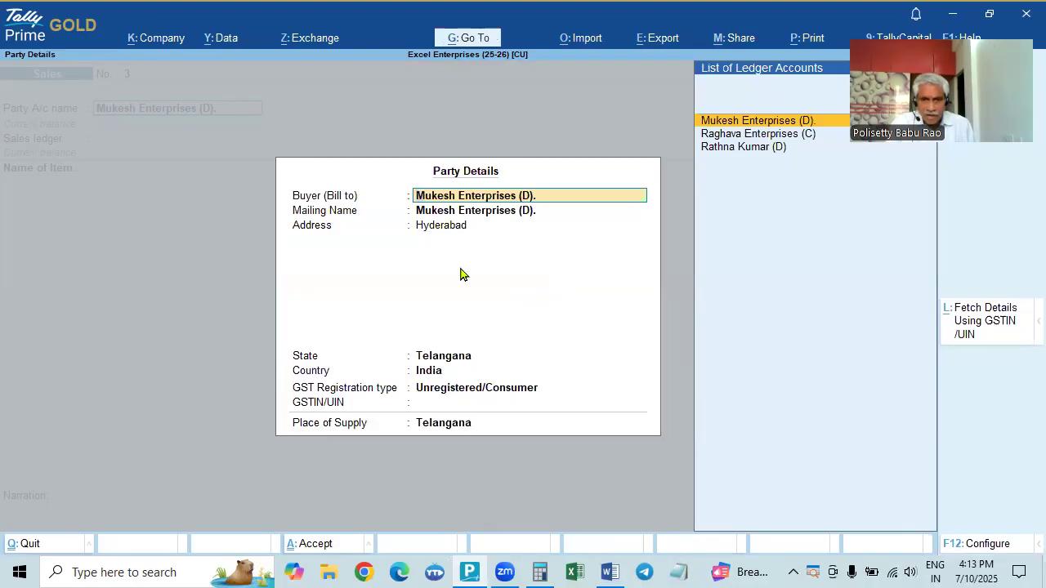
{"action": "key", "text": "ctrl+a"}
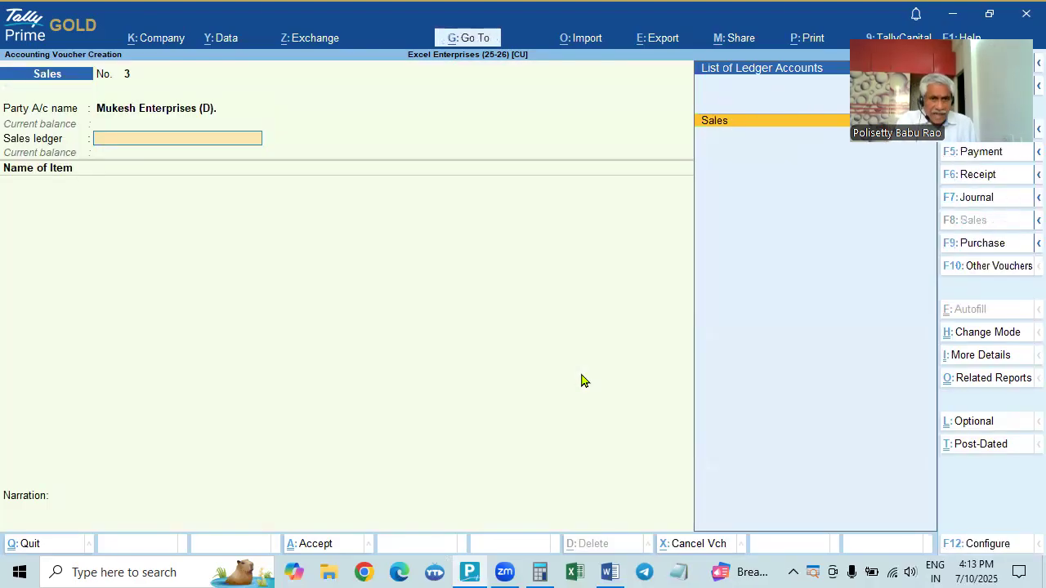
{"action": "key", "text": "Return"}
Look up the first item sold in Word and add Sugar to the sales voucher with tracking number Not Applicable.
{"action": "key", "text": "alt+Tab"}
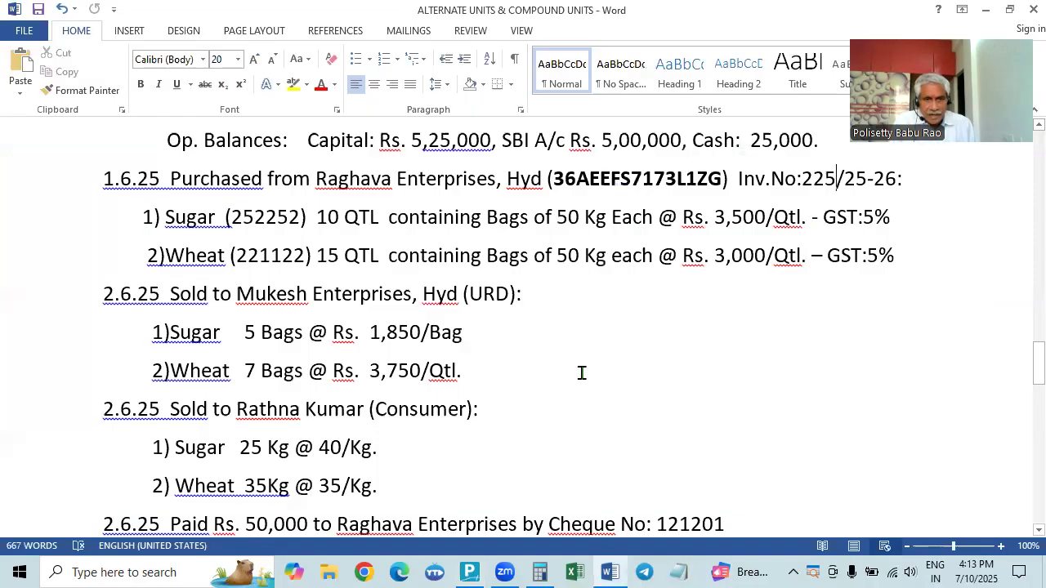
{"action": "key", "text": "alt+Tab"}
{"action": "type", "text": "S"}
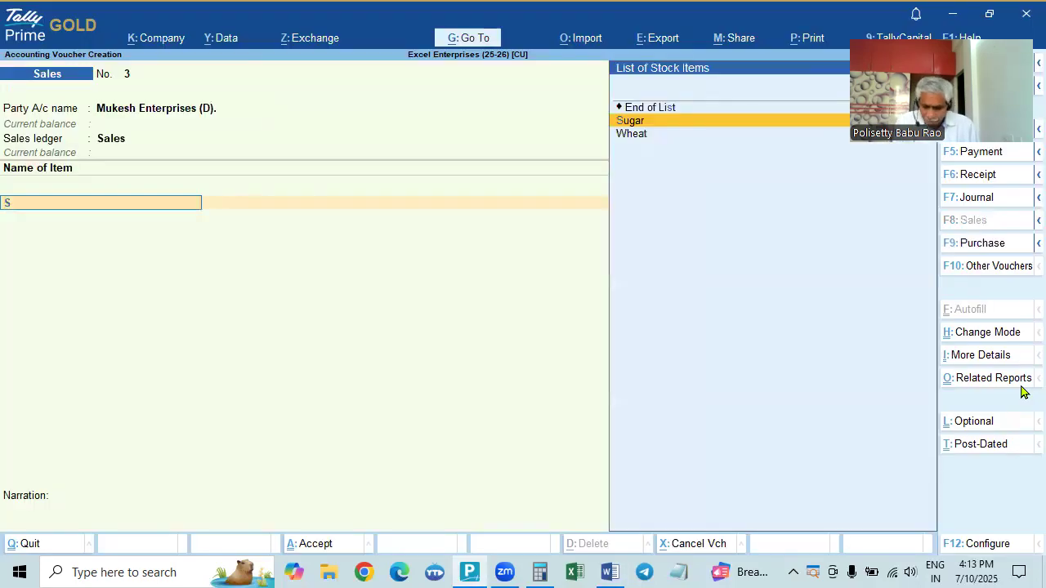
{"action": "key", "text": "Return"}
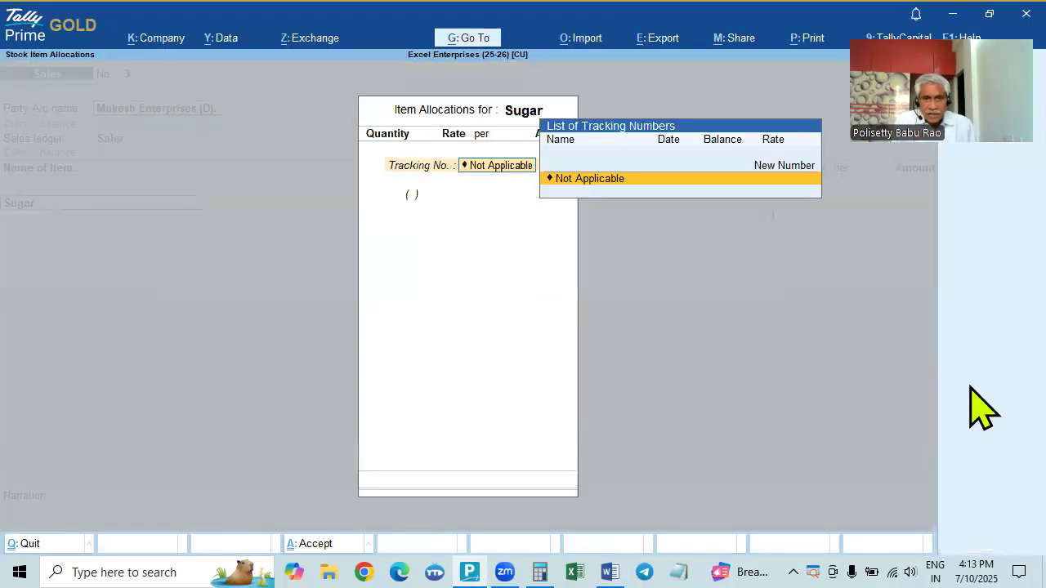
{"action": "key", "text": "Return"}
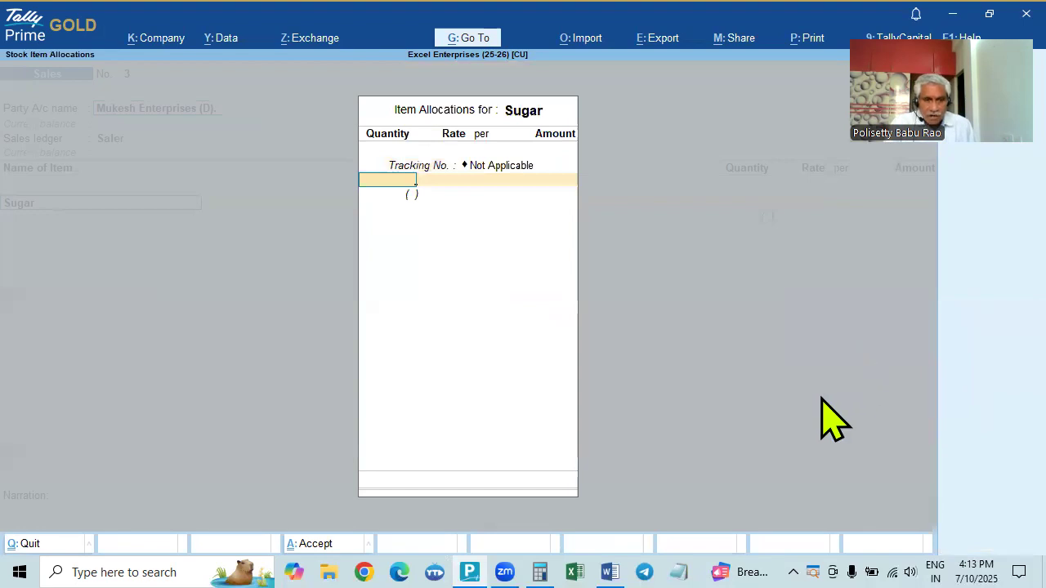
Look up the Sugar quantity in the Word problem and enter it in bags as 5b in the TallyPrime item allocation.
{"action": "key", "text": "alt+Tab"}
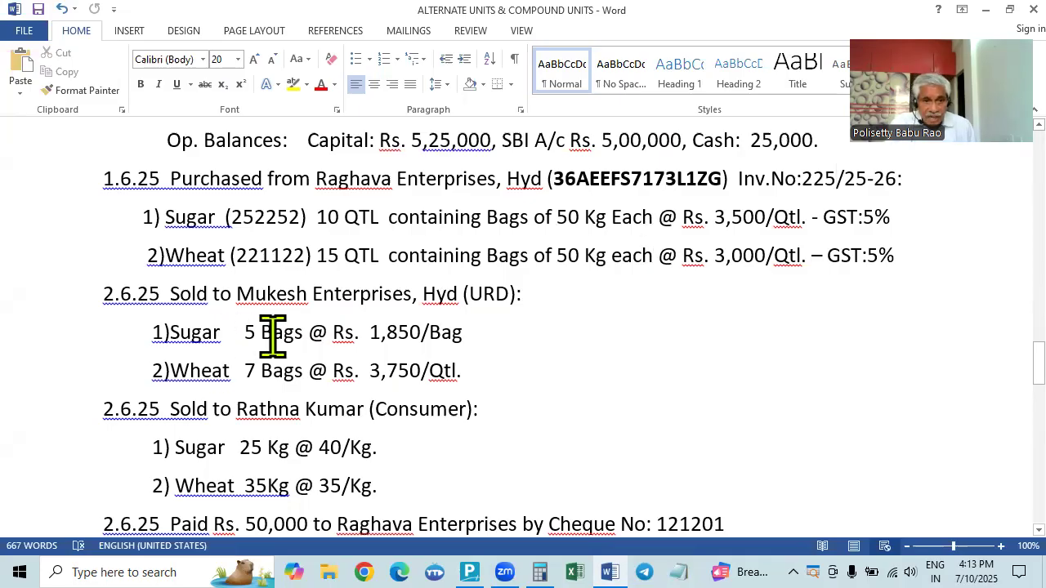
{"action": "key", "text": "alt+Tab"}
{"action": "type", "text": "5"}
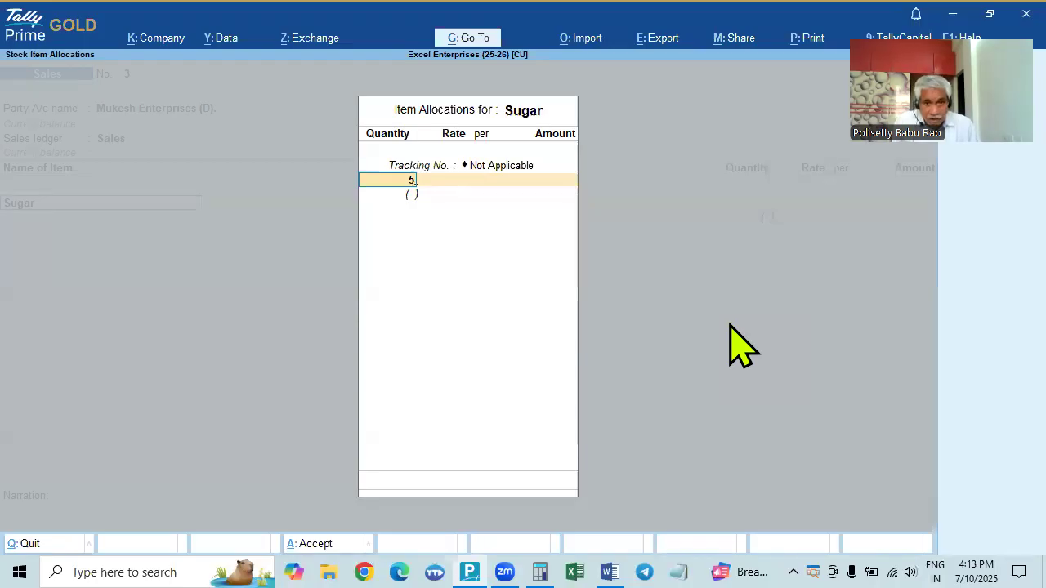
{"action": "key", "text": "Return"}
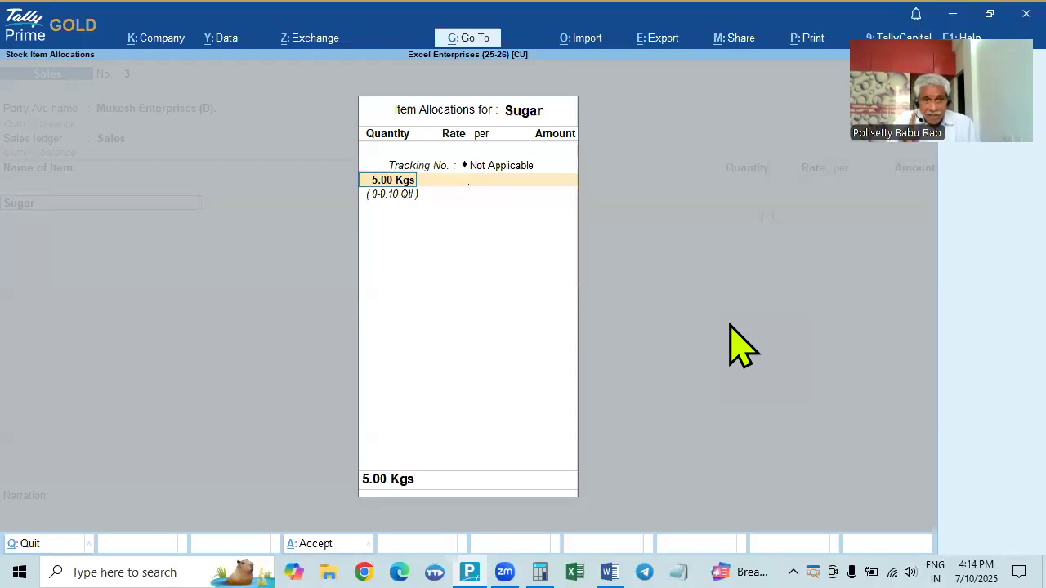
{"action": "key", "text": "alt+Tab"}
{"action": "key", "text": "alt+Tab"}
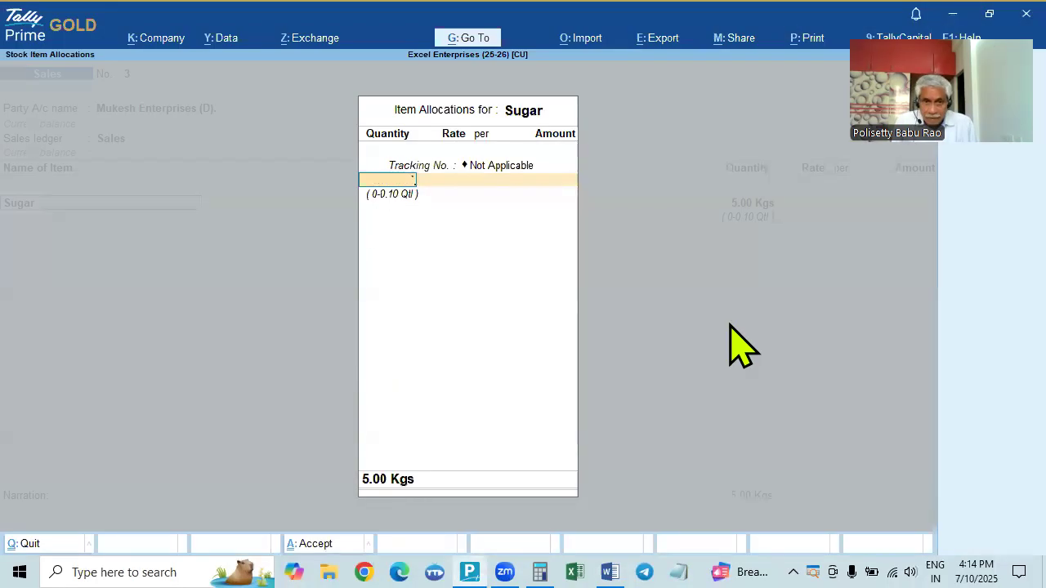
{"action": "type", "text": "5"}
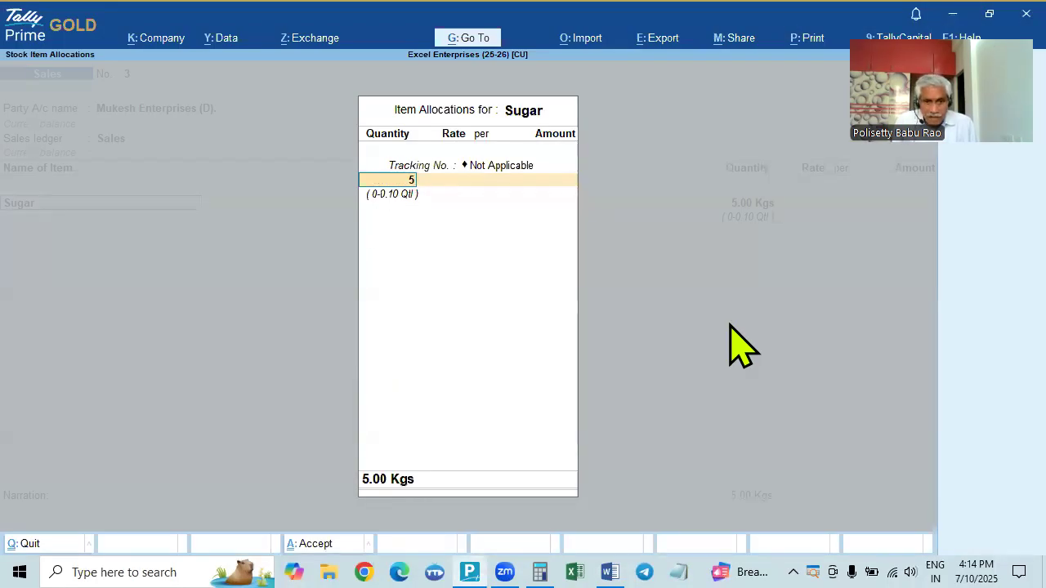
{"action": "type", "text": "b"}
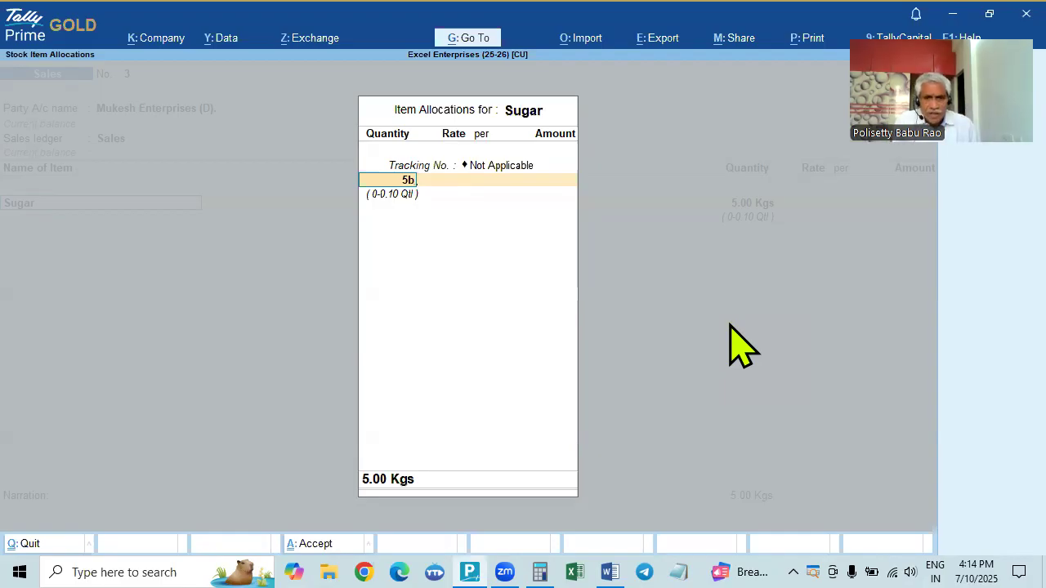
{"action": "key", "text": "Return"}
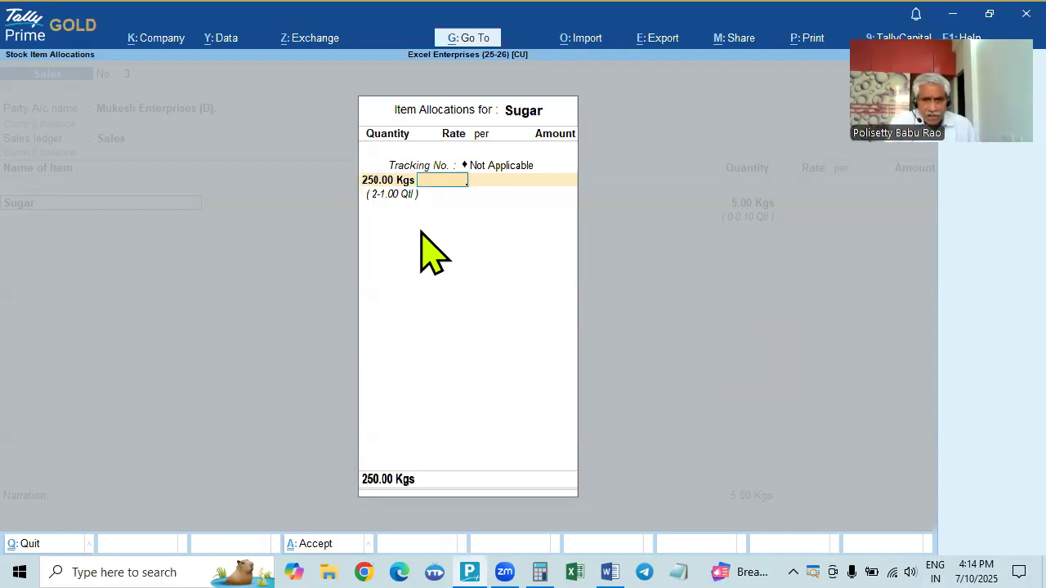
Look up the Sugar selling price in the Word problem and enter 1850 as the rate in the TallyPrime item allocation.
{"action": "key", "text": "alt+Tab"}
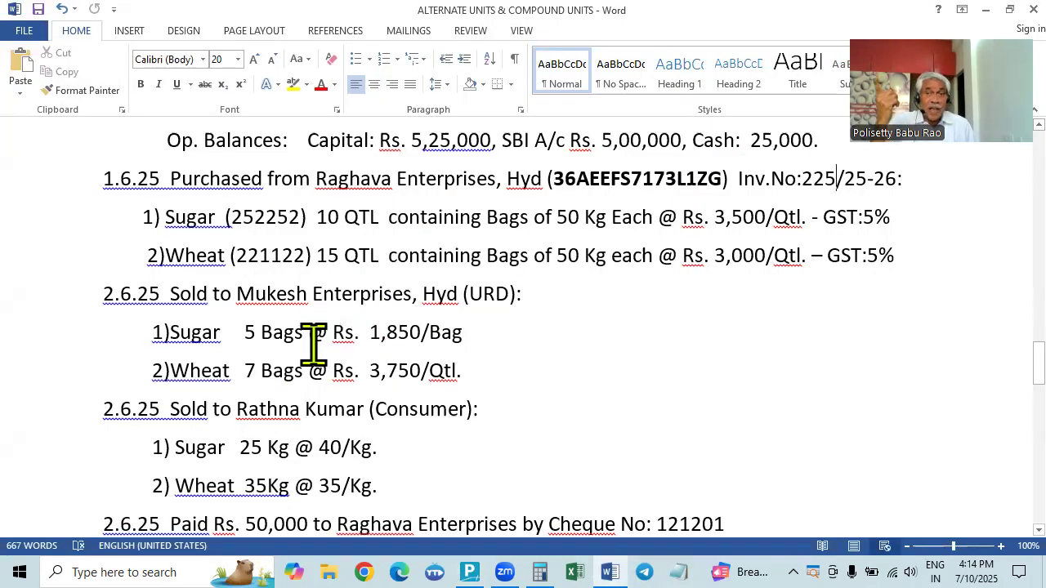
{"action": "key", "text": "alt+Tab"}
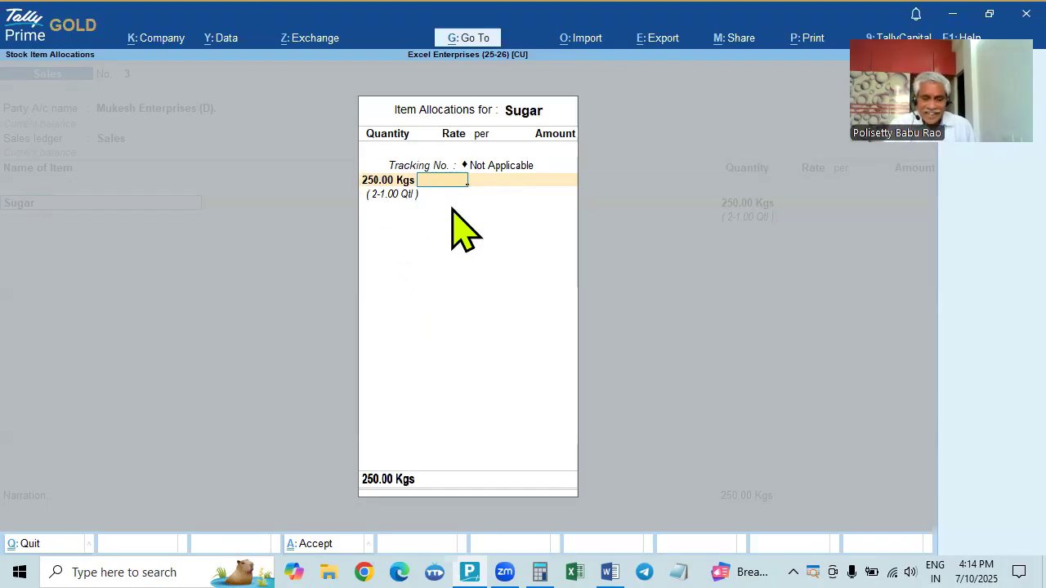
{"action": "key", "text": "alt+Tab"}
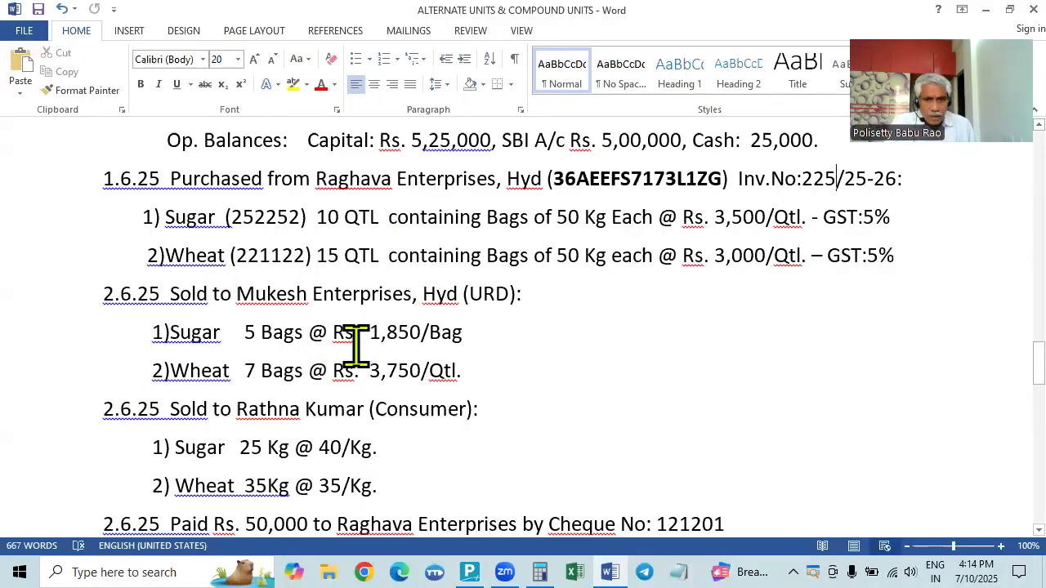
{"action": "key", "text": "alt+Tab"}
{"action": "key", "text": "alt+Tab"}
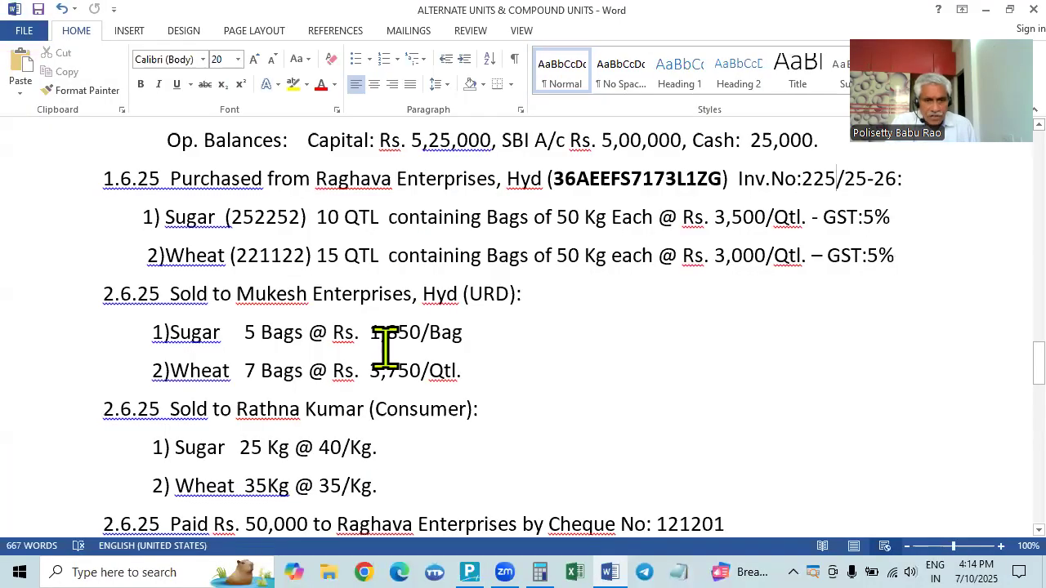
{"action": "key", "text": "alt+Tab"}
{"action": "type", "text": "1850"}
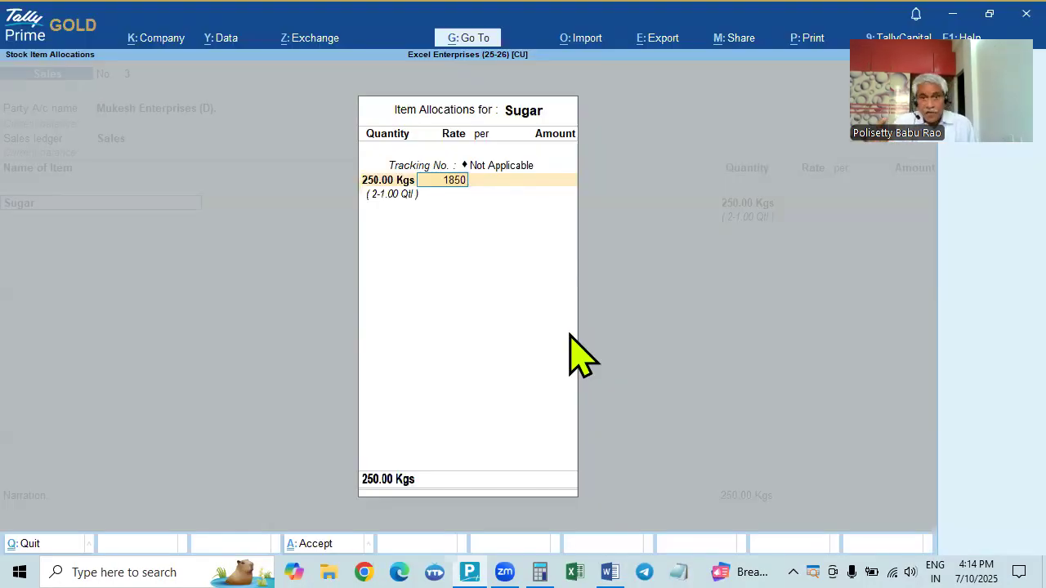
Check the Sugar rate's unit in Word, set the rate per BAG in TallyPrime and finish the Sugar allocation.
{"action": "key", "text": "alt+Tab"}
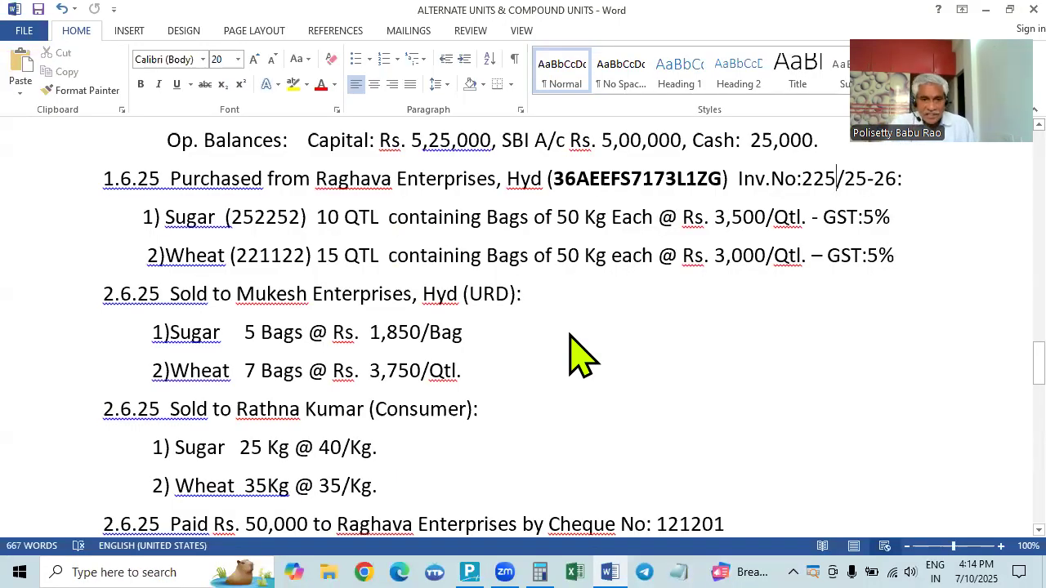
{"action": "key", "text": "alt+Tab"}
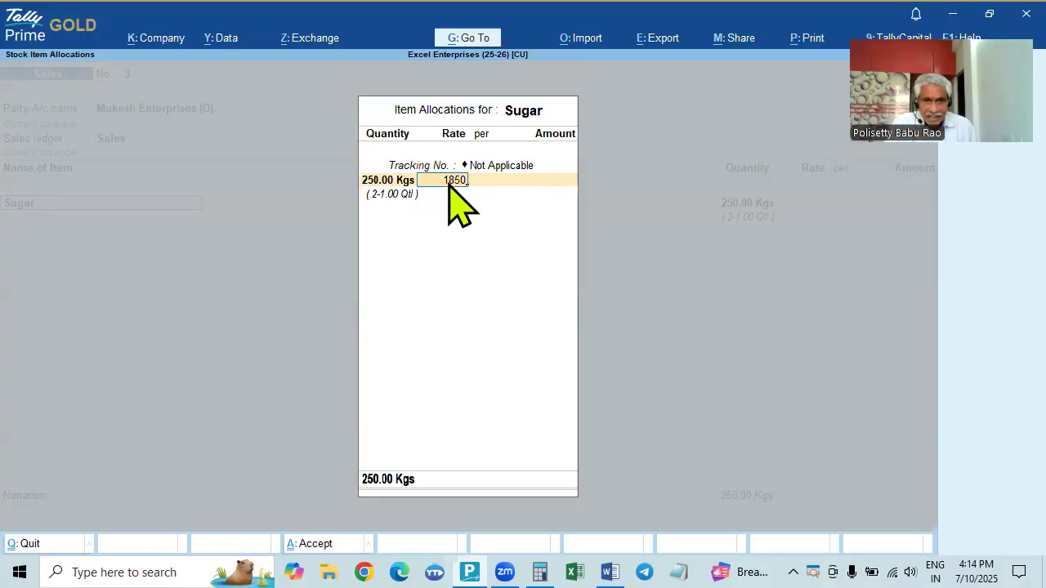
{"action": "key", "text": "alt+Tab"}
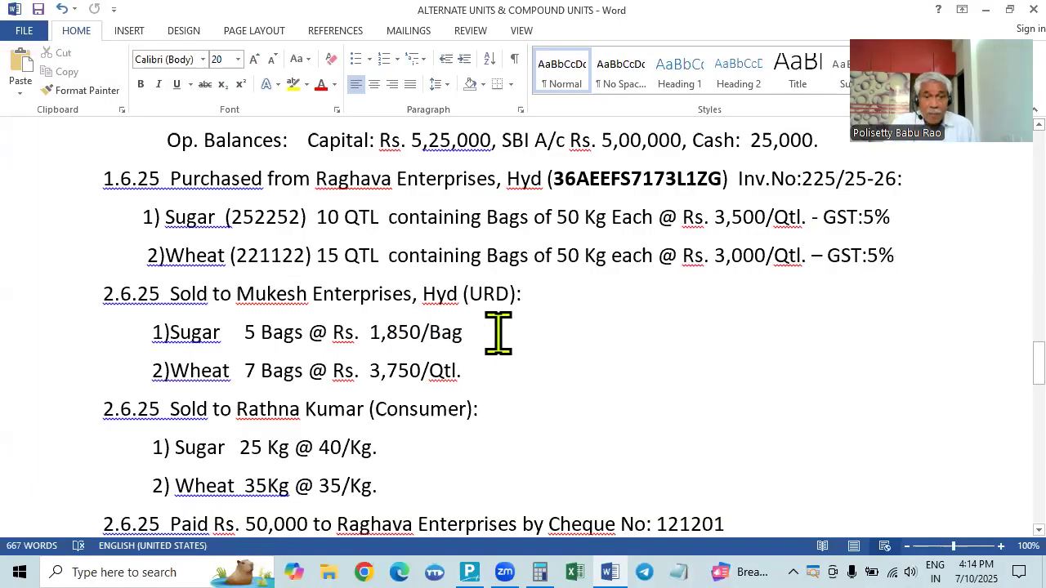
{"action": "key", "text": "alt+Tab"}
{"action": "key", "text": "Return"}
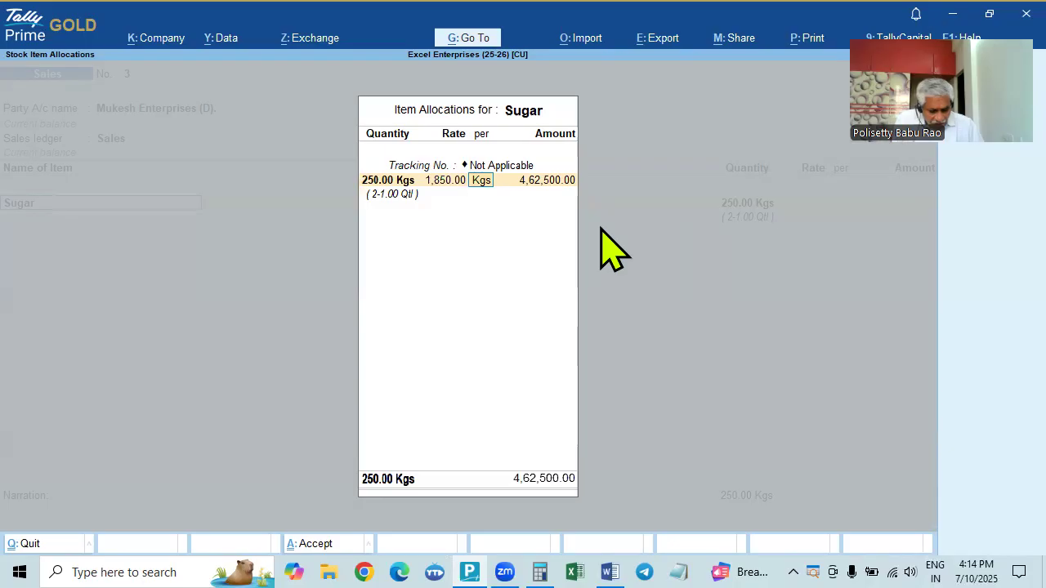
{"action": "type", "text": "b"}
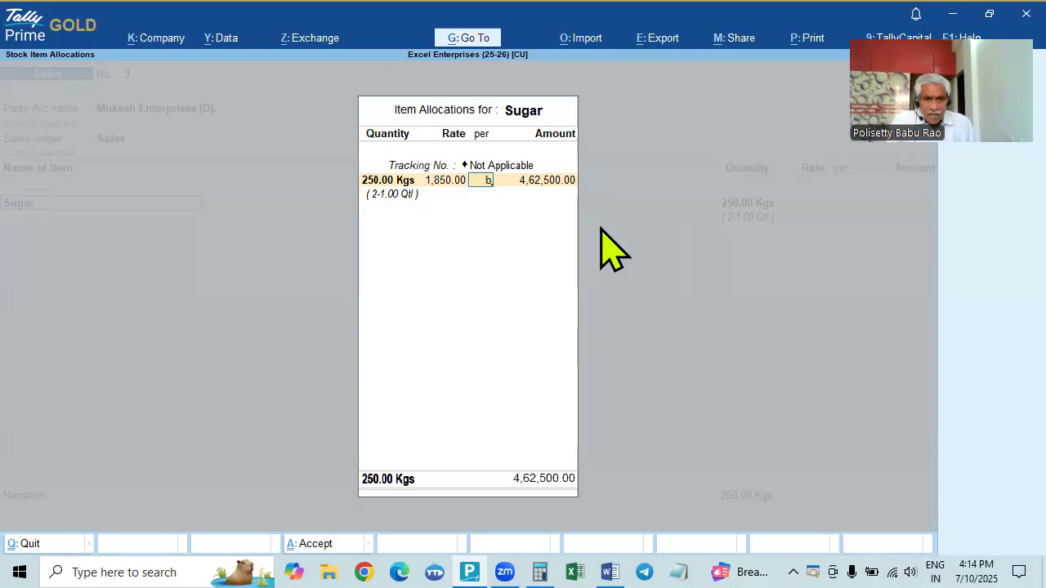
{"action": "key", "text": "alt+Tab"}
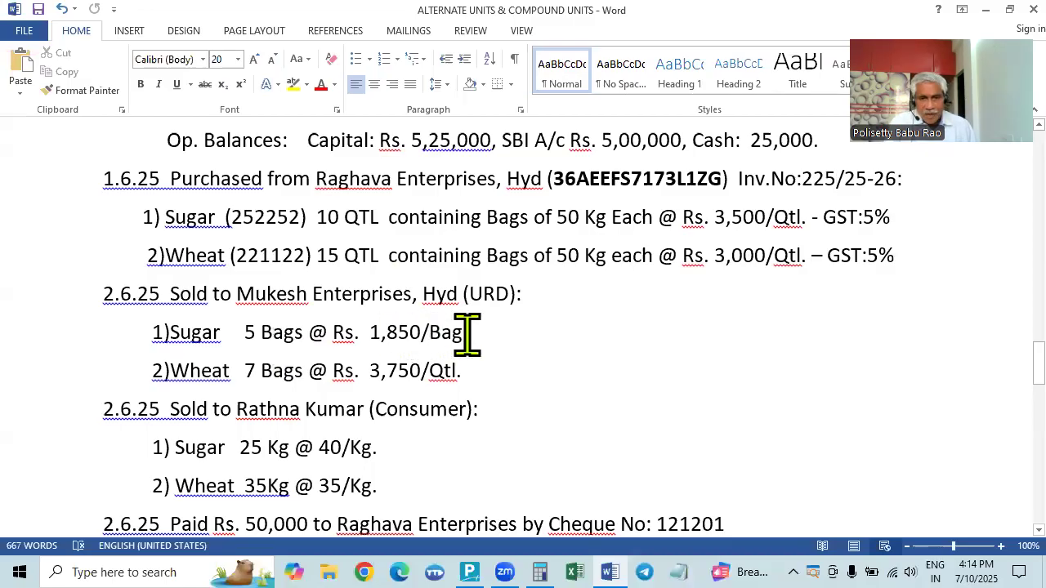
{"action": "key", "text": "alt+Tab"}
{"action": "key", "text": "Return"}
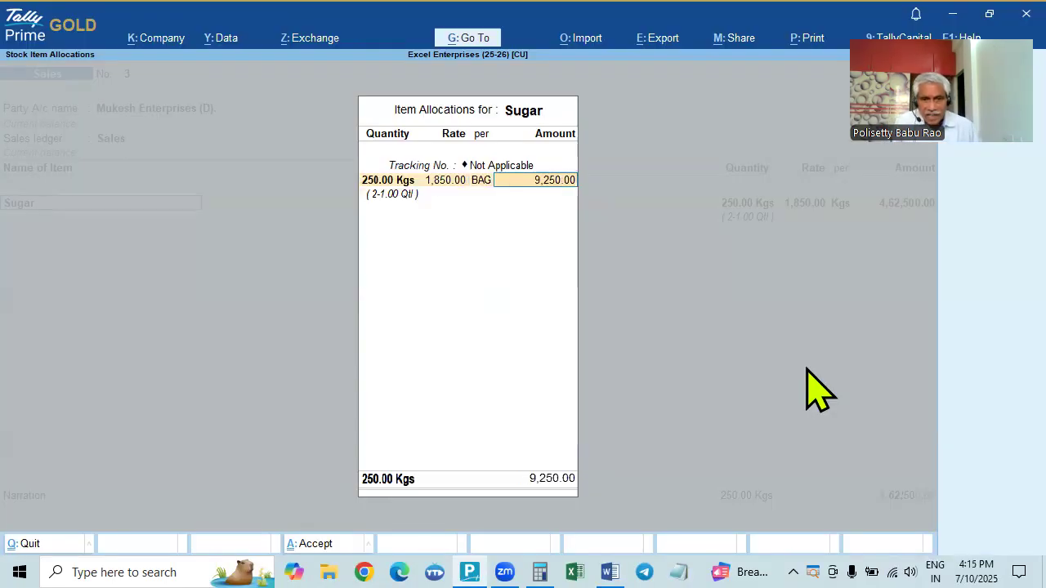
{"action": "key", "text": "Return"}
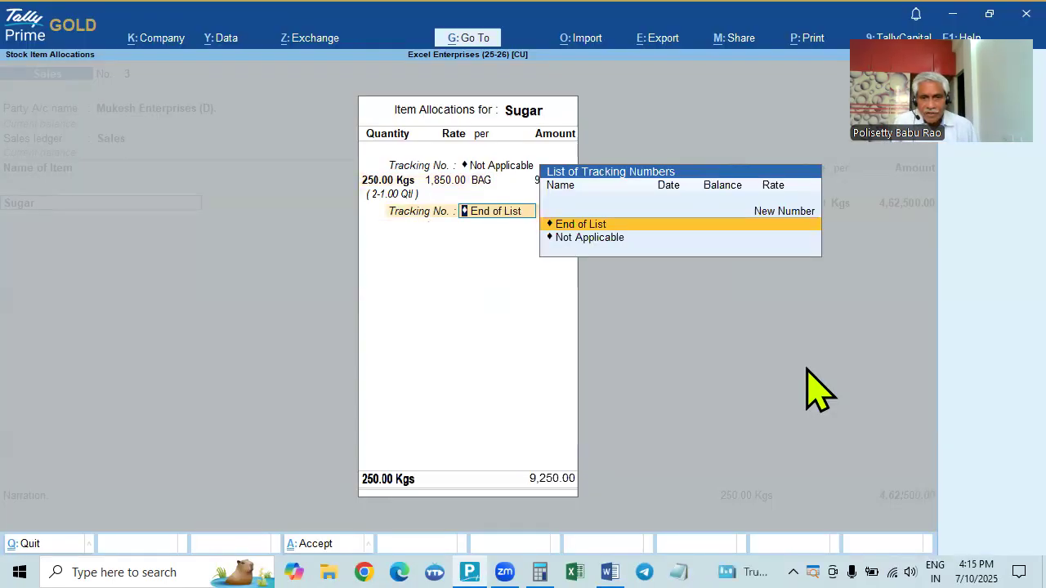
{"action": "key", "text": "Return"}
{"action": "key", "text": "Return"}
Add Wheat to the sales voucher with tracking number Not Applicable and, after checking Word, enter its quantity as 7b.
{"action": "type", "text": "W"}
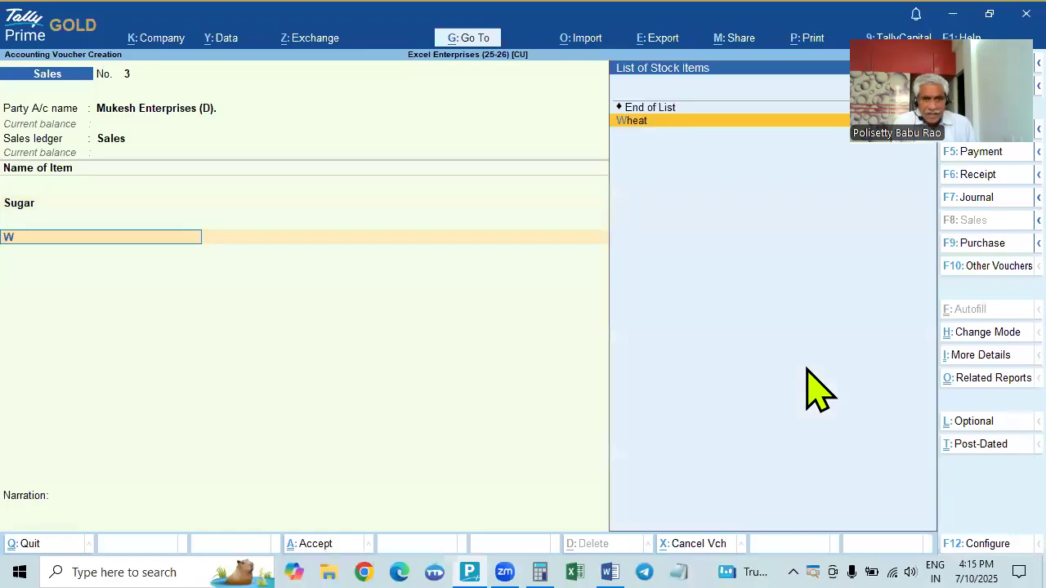
{"action": "key", "text": "Return"}
{"action": "key", "text": "Return"}
{"action": "key", "text": "alt+Tab"}
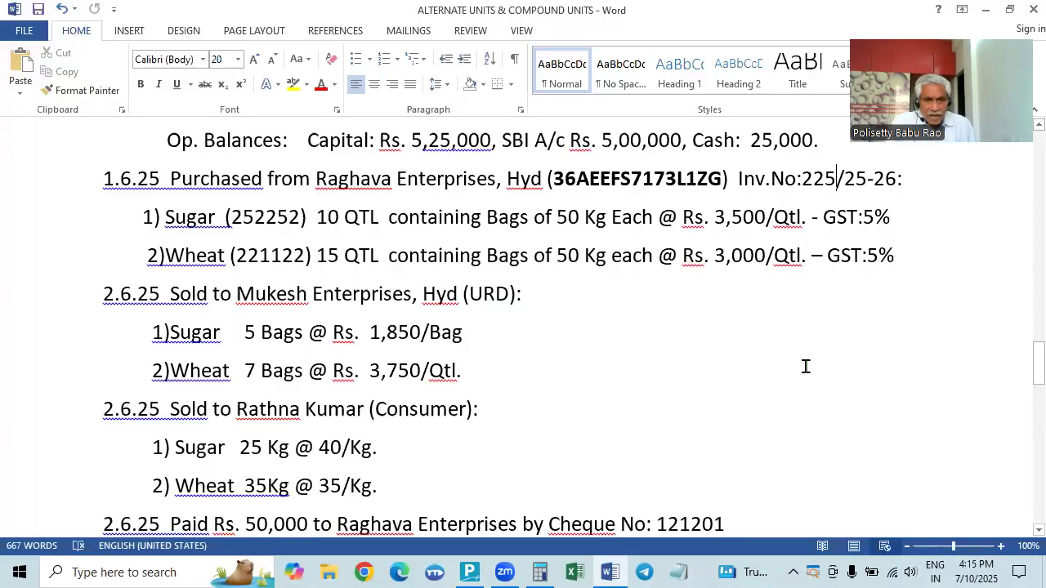
{"action": "key", "text": "alt+Tab"}
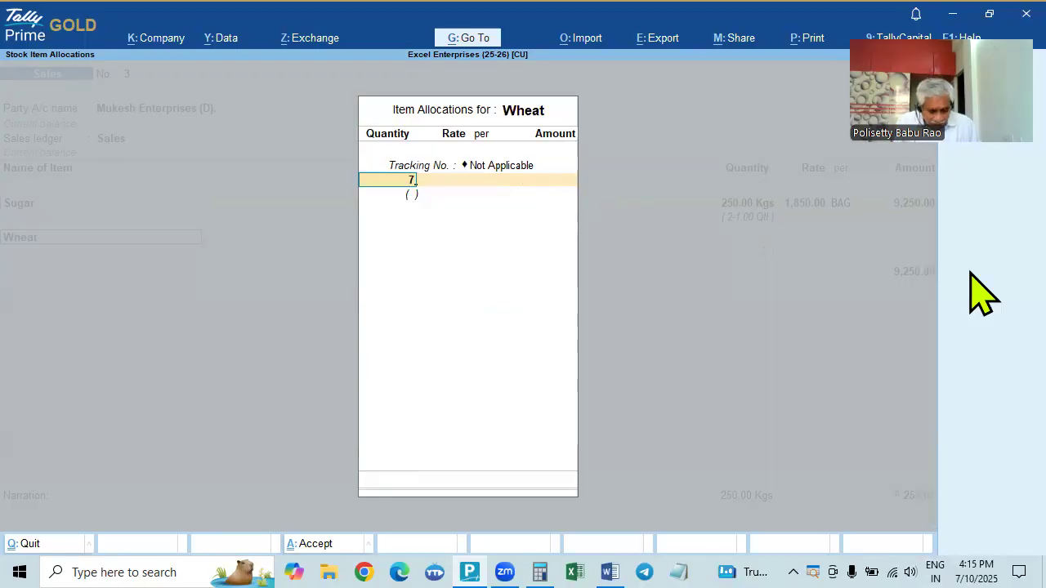
{"action": "type", "text": "7b"}
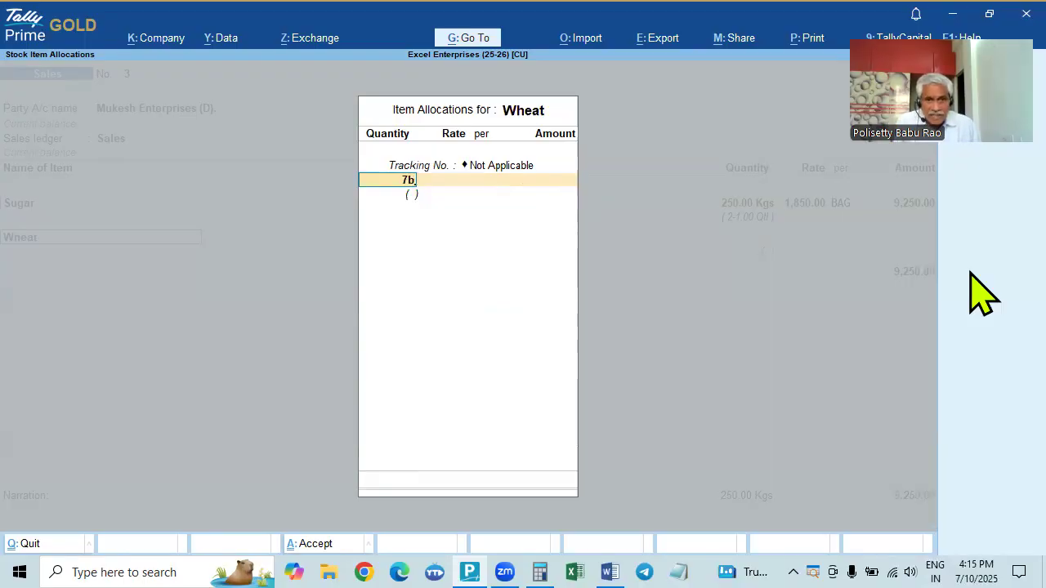
{"action": "key", "text": "Return"}
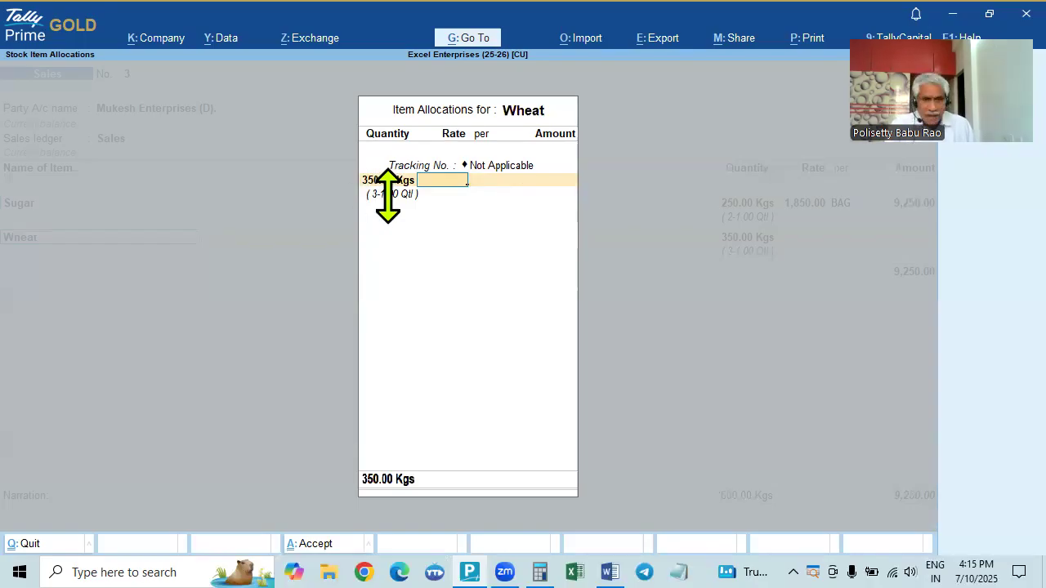
Look up the Wheat price in the Word problem and set its TallyPrime rate to 3750 per Qtl.
{"action": "key", "text": "alt+Tab"}
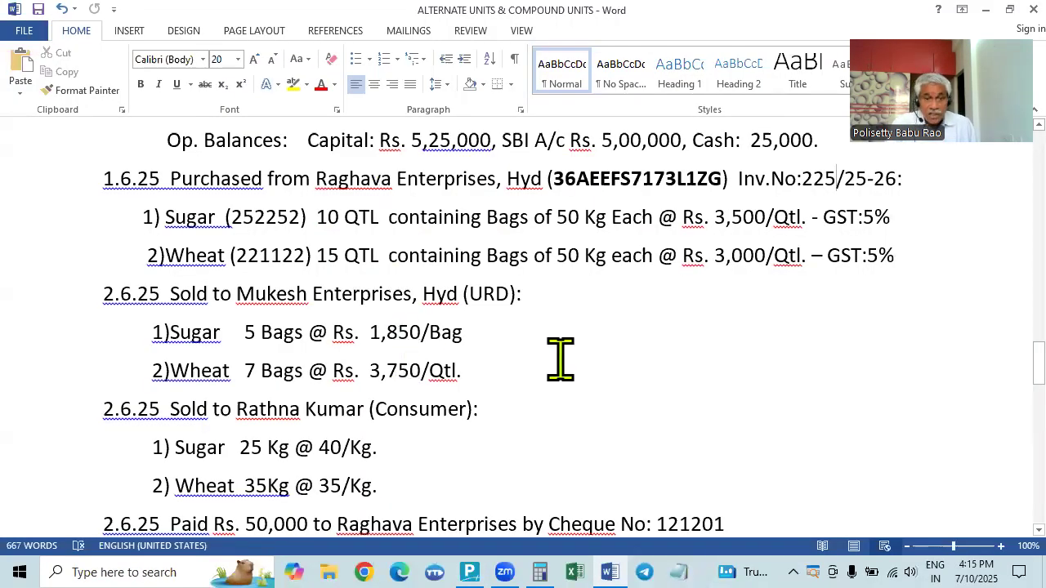
{"action": "key", "text": "alt+Tab"}
{"action": "type", "text": "3750"}
{"action": "key", "text": "Return"}
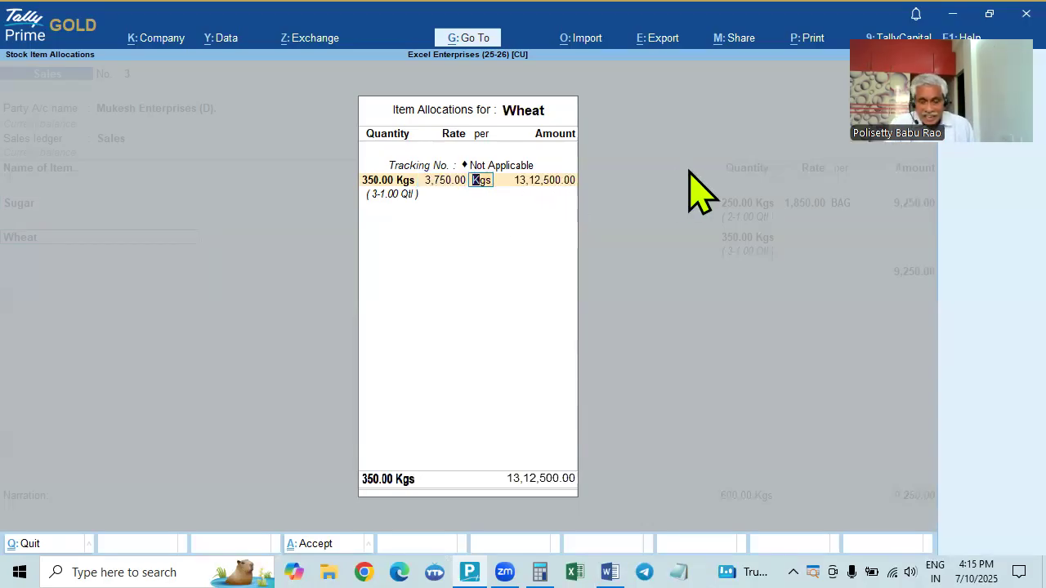
{"action": "key", "text": "alt+Tab"}
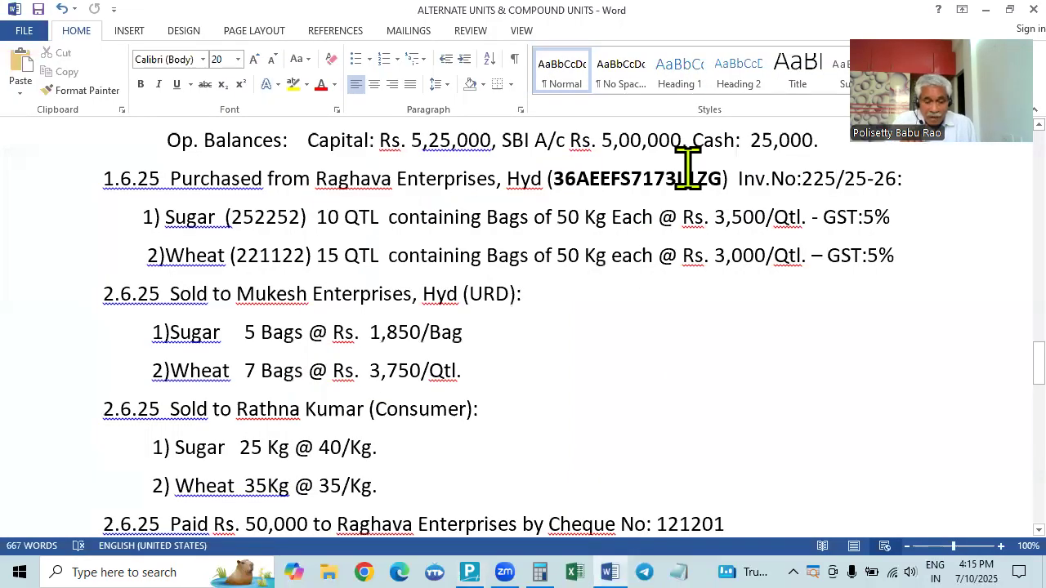
{"action": "key", "text": "alt+Tab"}
{"action": "type", "text": "q"}
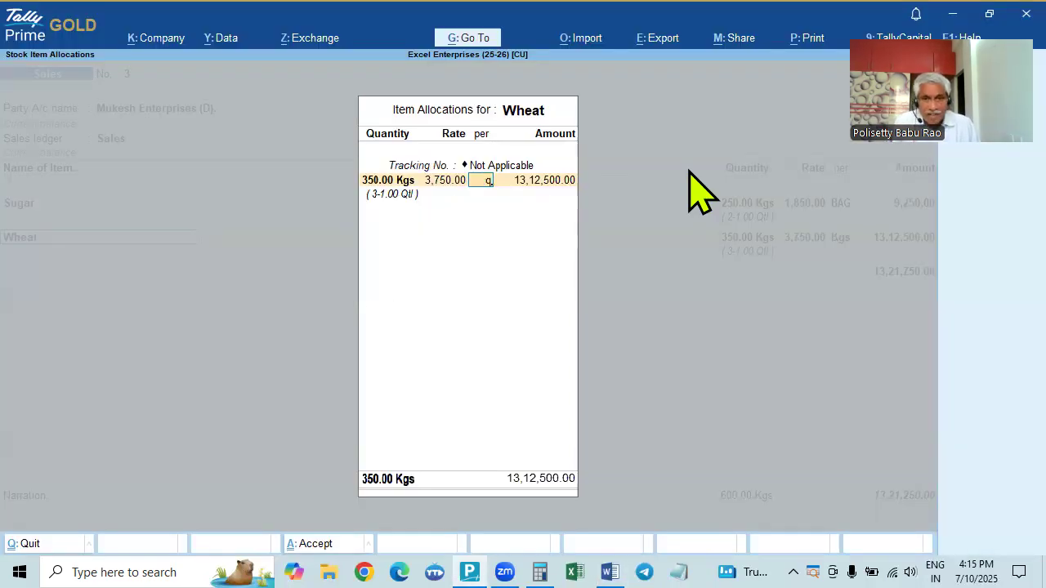
{"action": "key", "text": "Return"}
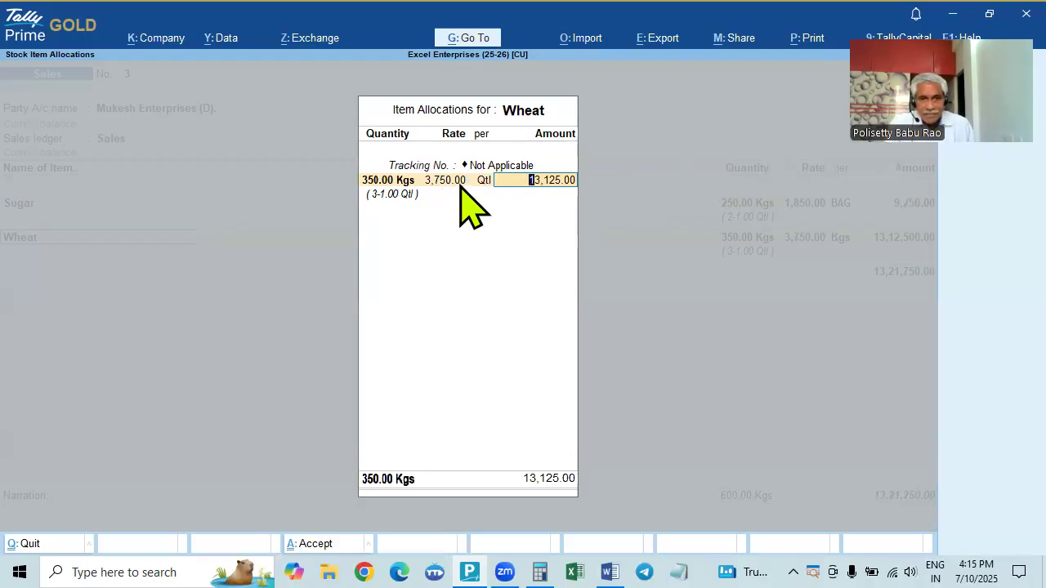
Verify the Wheat amount in Calculator by dividing 3750 by 100 and multiplying by 350, and close Calculator.
{"action": "left_click", "coordinate": [541, 571]}
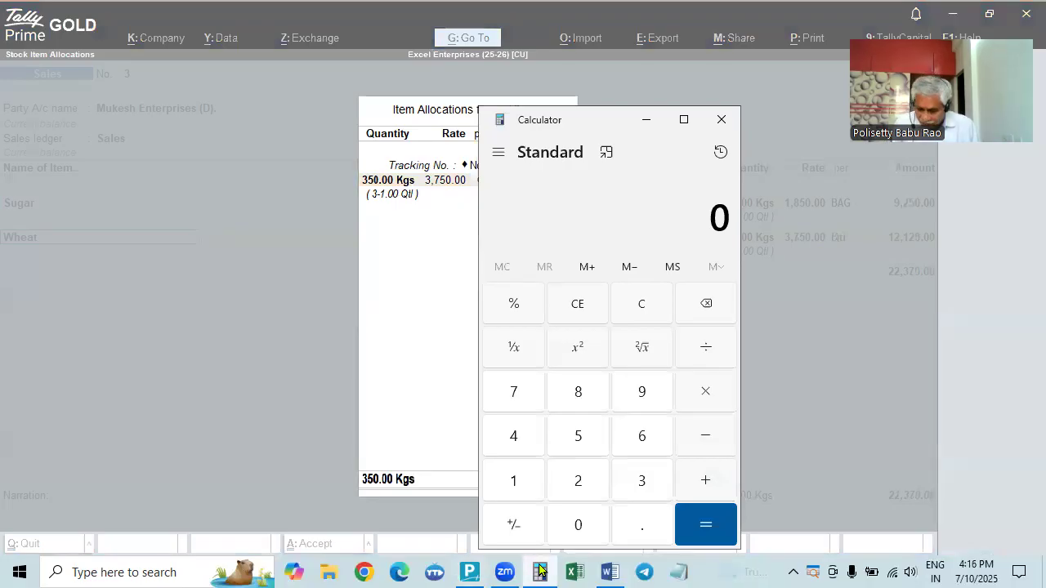
{"action": "type", "text": "3750/1"}
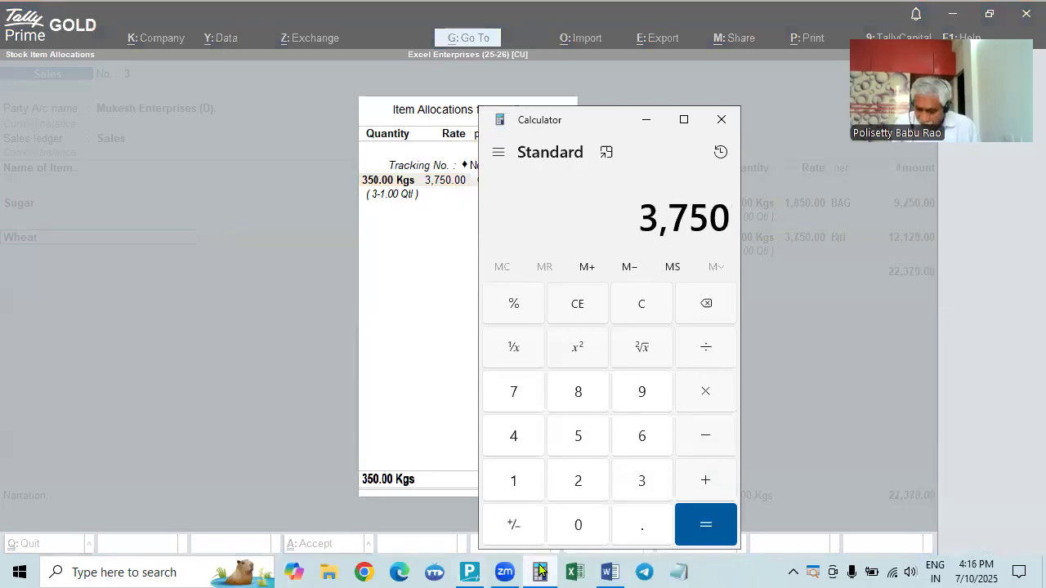
{"action": "type", "text": "00"}
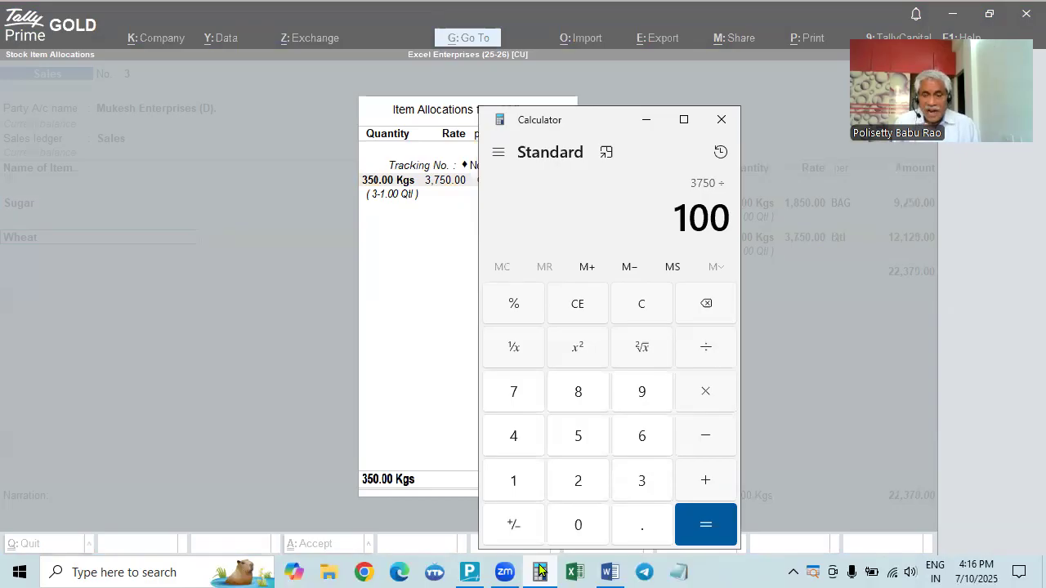
{"action": "key", "text": "Return"}
{"action": "type", "text": "*"}
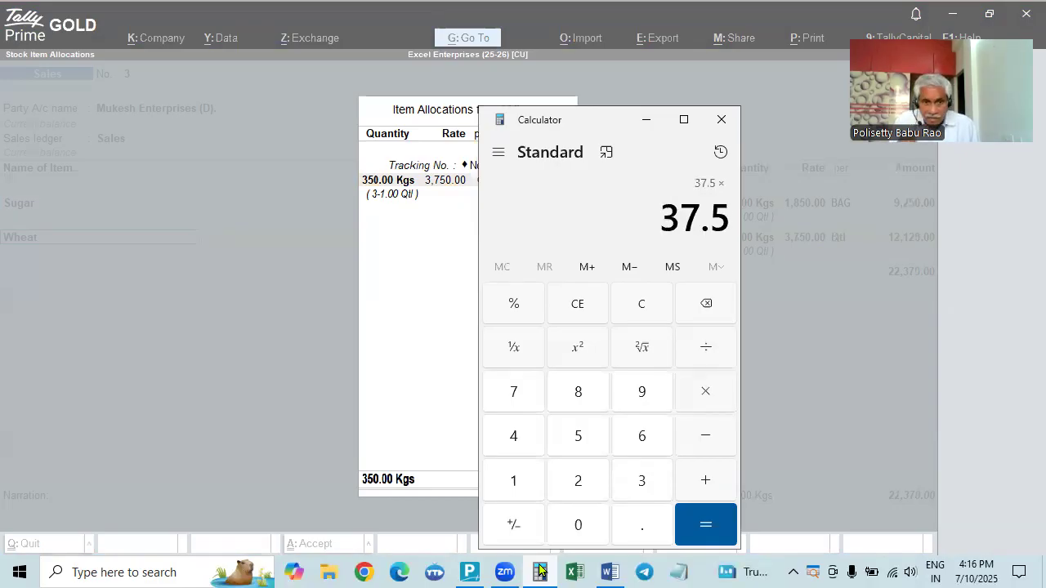
{"action": "type", "text": "350"}
{"action": "key", "text": "Return"}
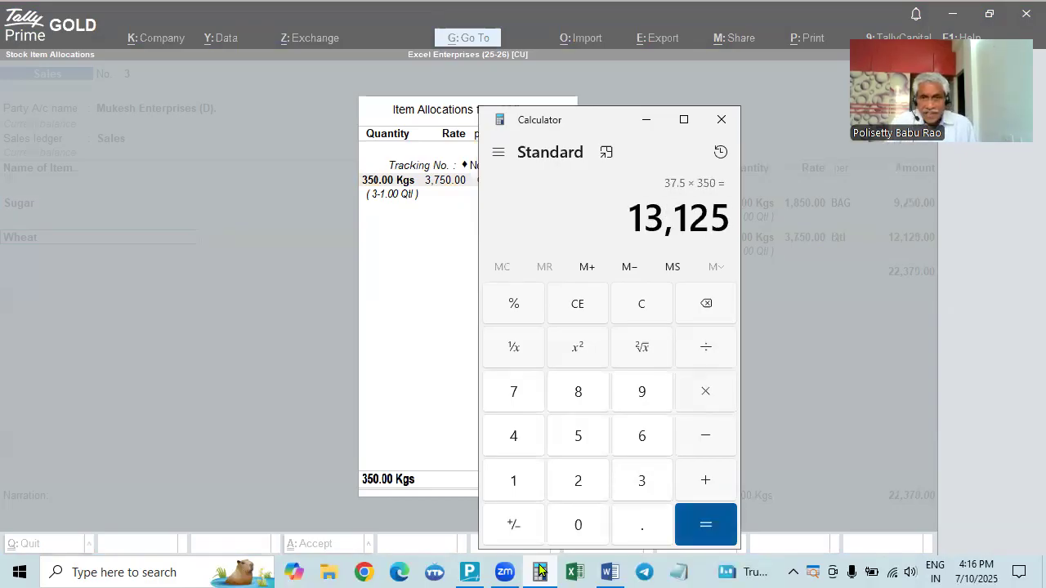
{"action": "left_click", "coordinate": [722, 119]}
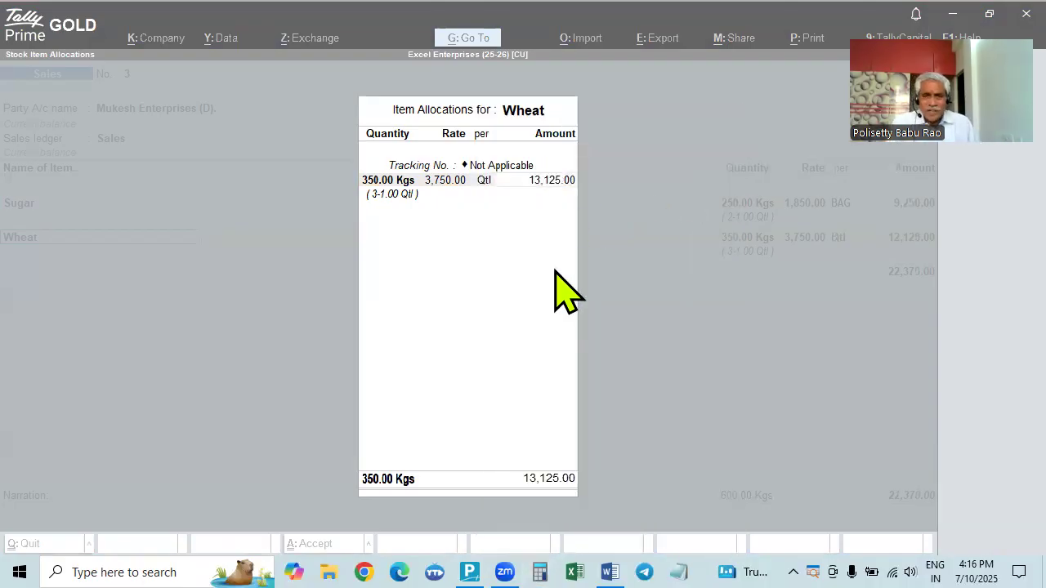
Accept the Wheat amount in TallyPrime and end the tracking list to finish the Wheat allocation.
{"action": "left_click", "coordinate": [562, 189]}
{"action": "key", "text": "Return"}
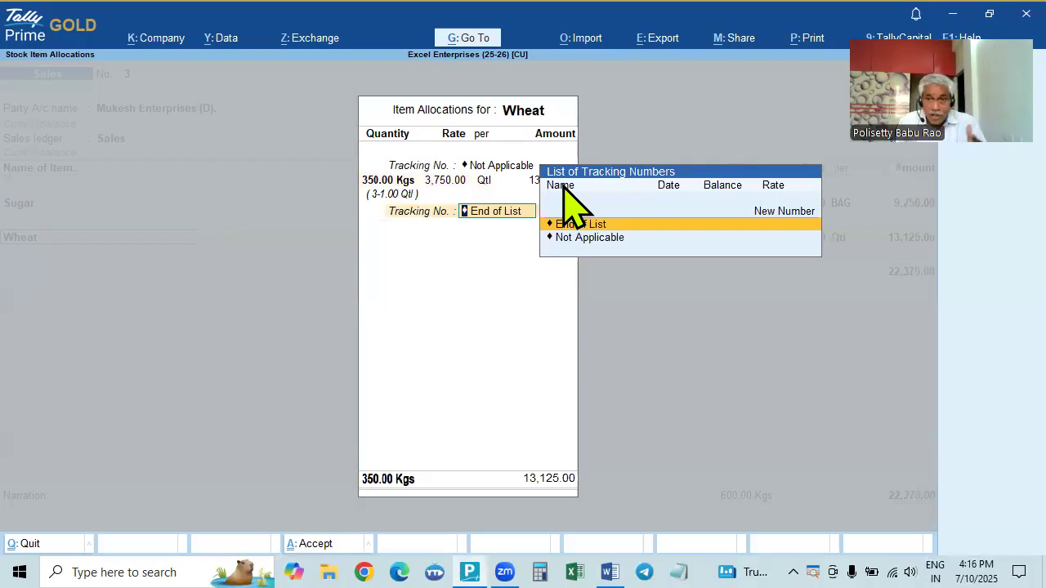
{"action": "key", "text": "Return"}
{"action": "key", "text": "Return"}
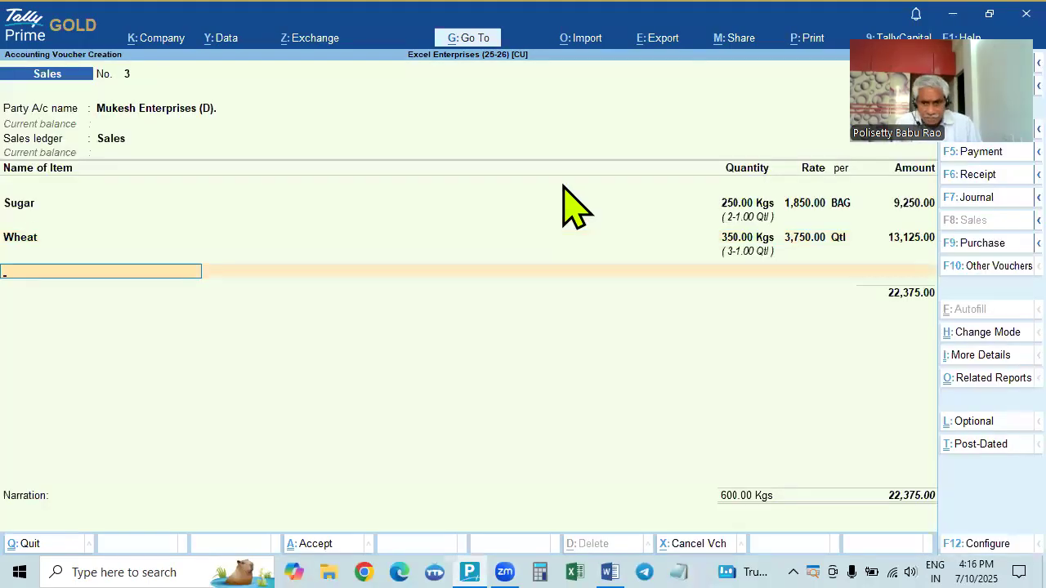
End the item list and add the CGST and SGST ledgers to the sales voucher.
{"action": "key", "text": "Return"}
{"action": "type", "text": "cgs"}
{"action": "key", "text": "Return"}
{"action": "type", "text": "Sg"}
{"action": "key", "text": "Return"}
{"action": "key", "text": "Return"}
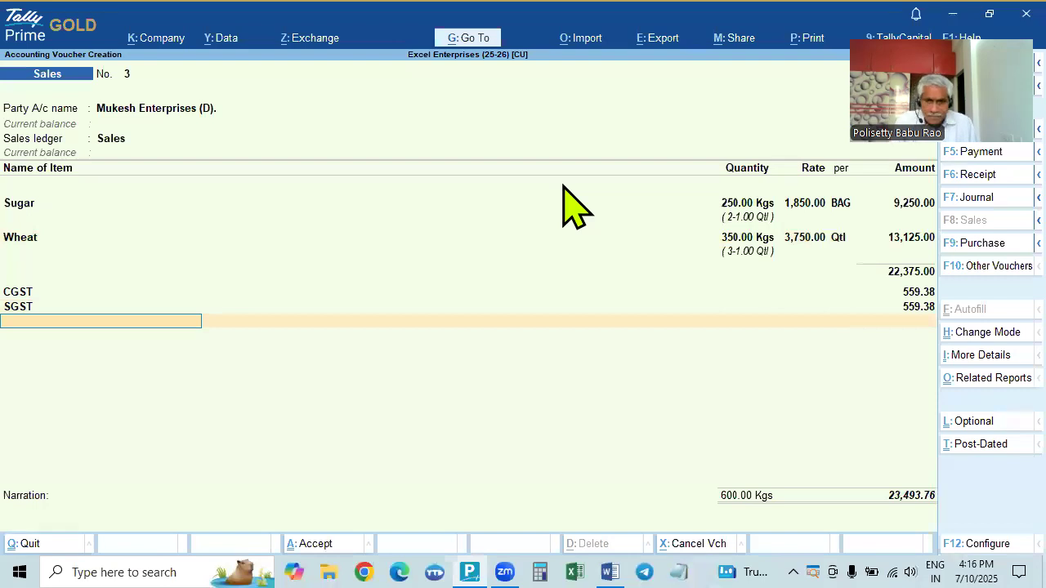
Review the voucher's detailed GST Tax Analysis for Sugar and Wheat and return to the sales voucher.
{"action": "key", "text": "ctrl+o"}
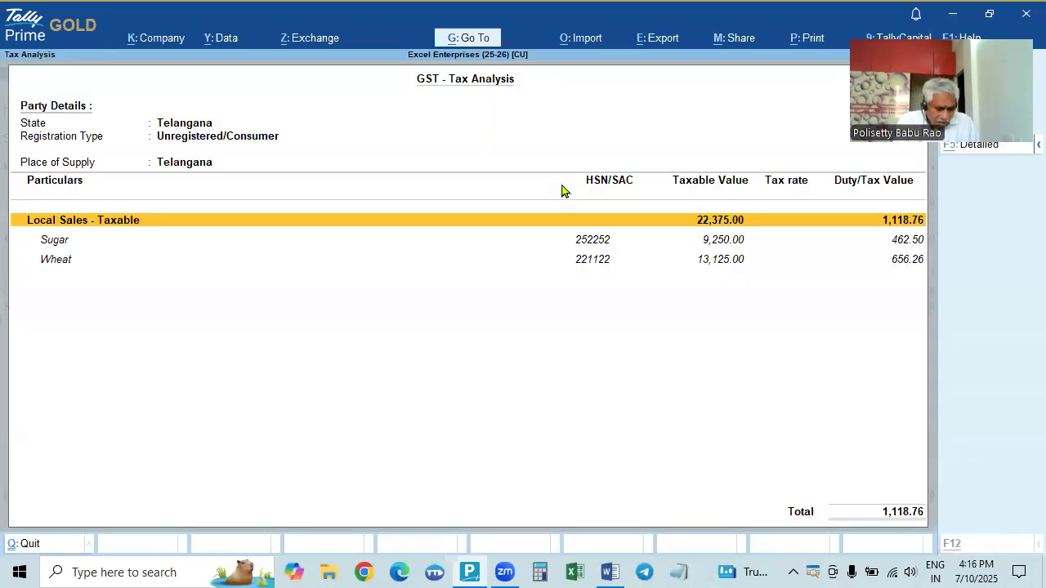
{"action": "key", "text": "alt+F5"}
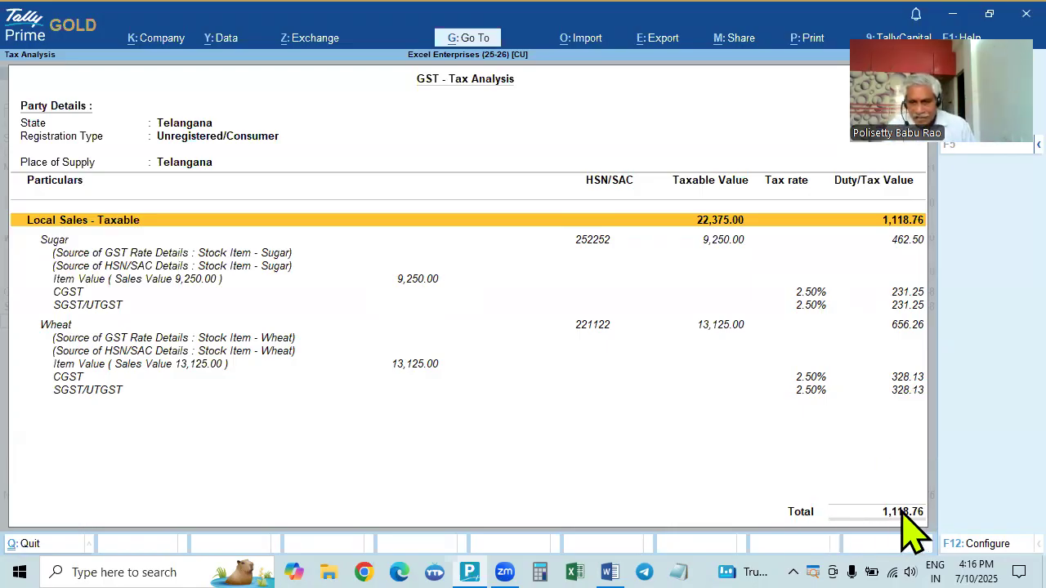
{"action": "key", "text": "Escape"}
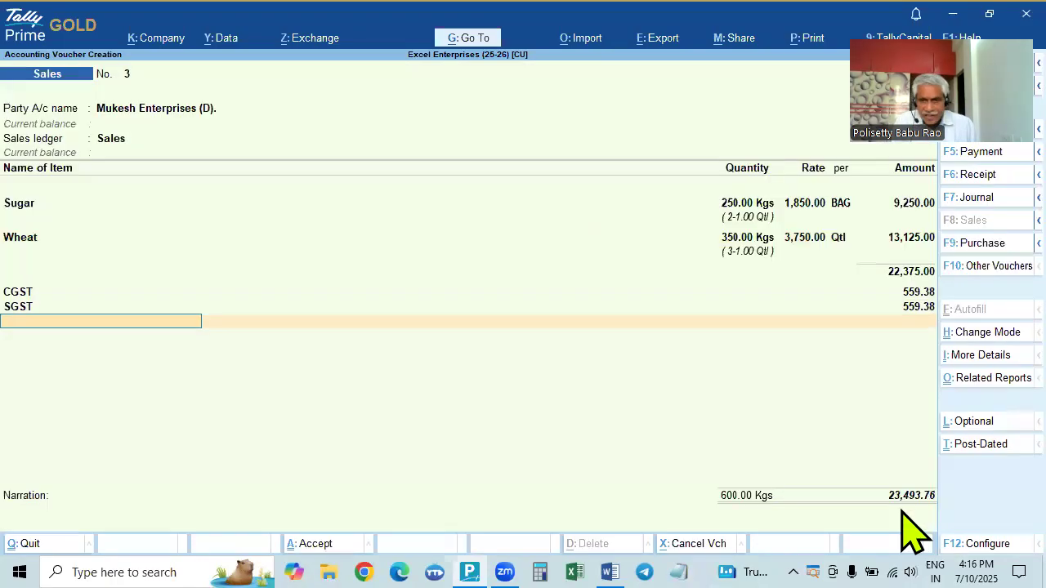
End the ledger list and record the Mukesh Enterprises sale total under new bill reference 3.
{"action": "key", "text": "Return"}
{"action": "key", "text": "Return"}
{"action": "key", "text": "Return"}
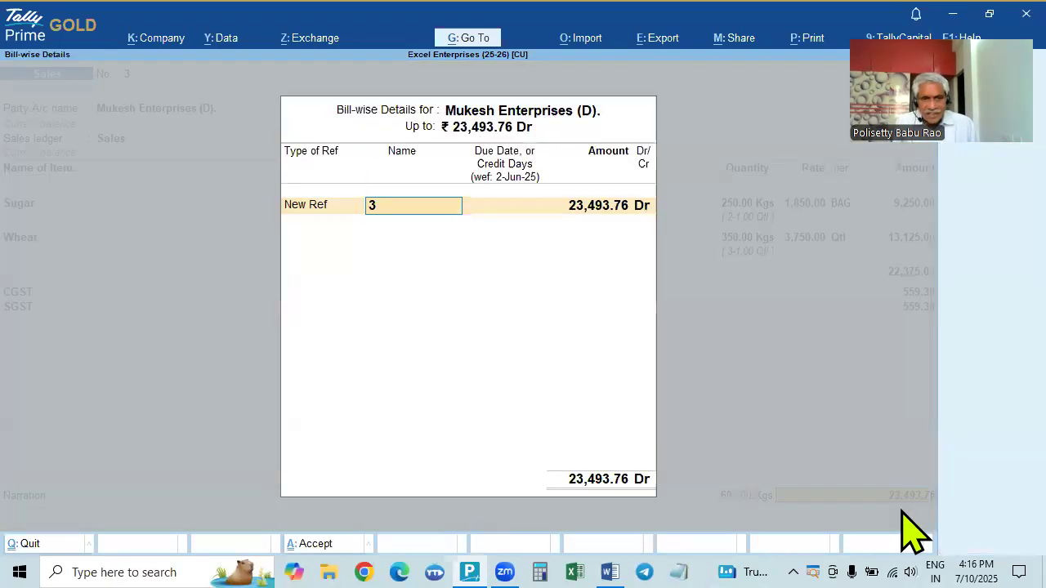
{"action": "key", "text": "Return"}
{"action": "key", "text": "Return"}
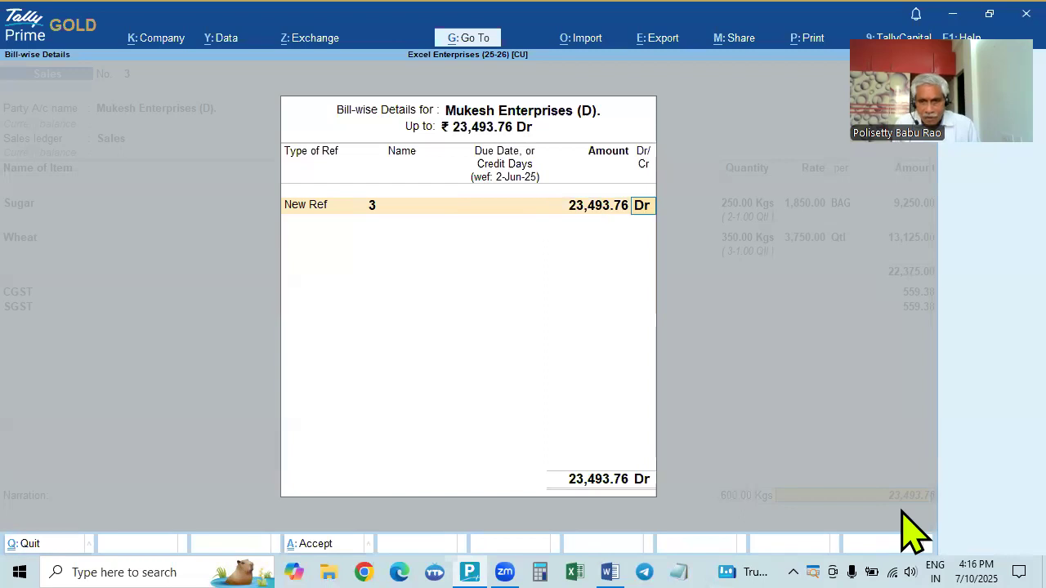
{"action": "key", "text": "Return"}
{"action": "key", "text": "Return"}
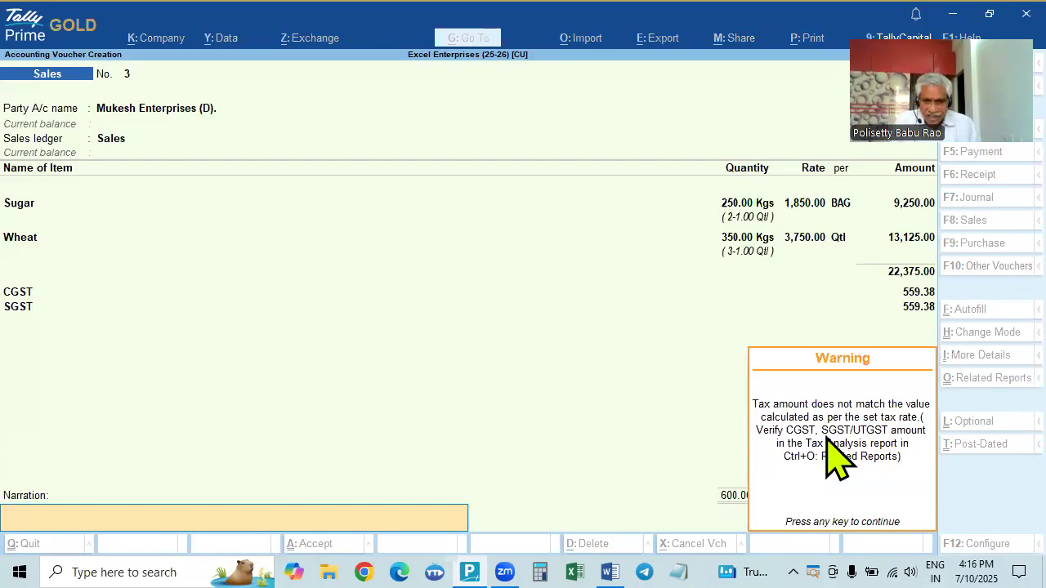
{"action": "key", "text": "Return"}
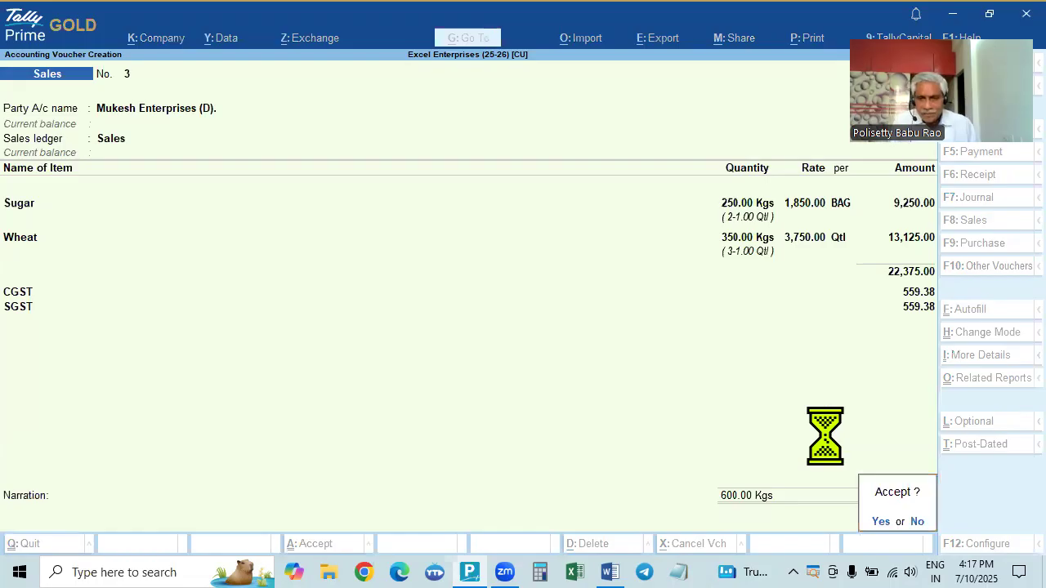
Hold off saving and recheck the Sugar and Wheat CGST and SGST details in the voucher's GST Tax Analysis.
{"action": "key", "text": "Escape"}
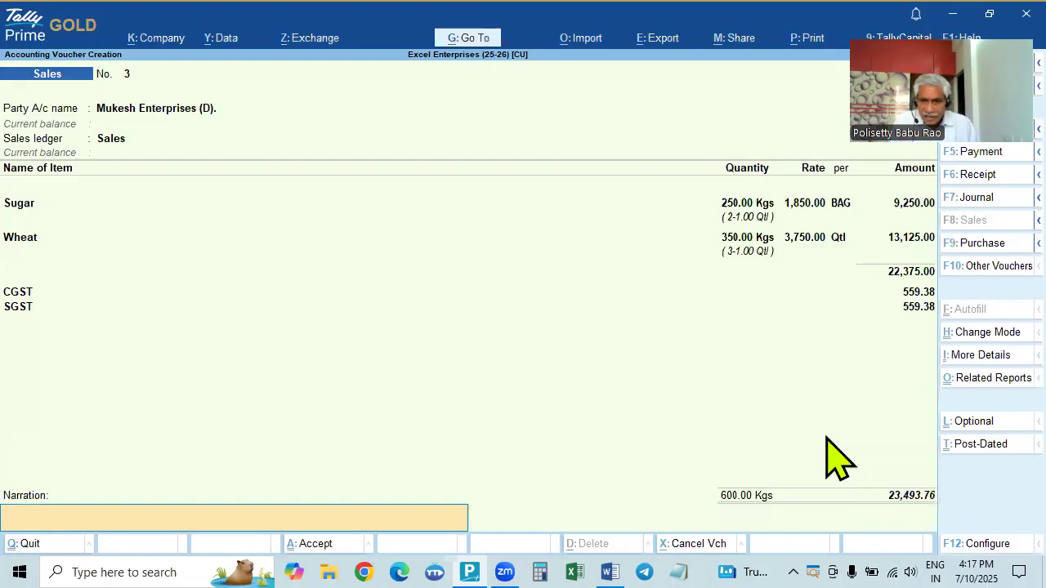
{"action": "key", "text": "ctrl+o"}
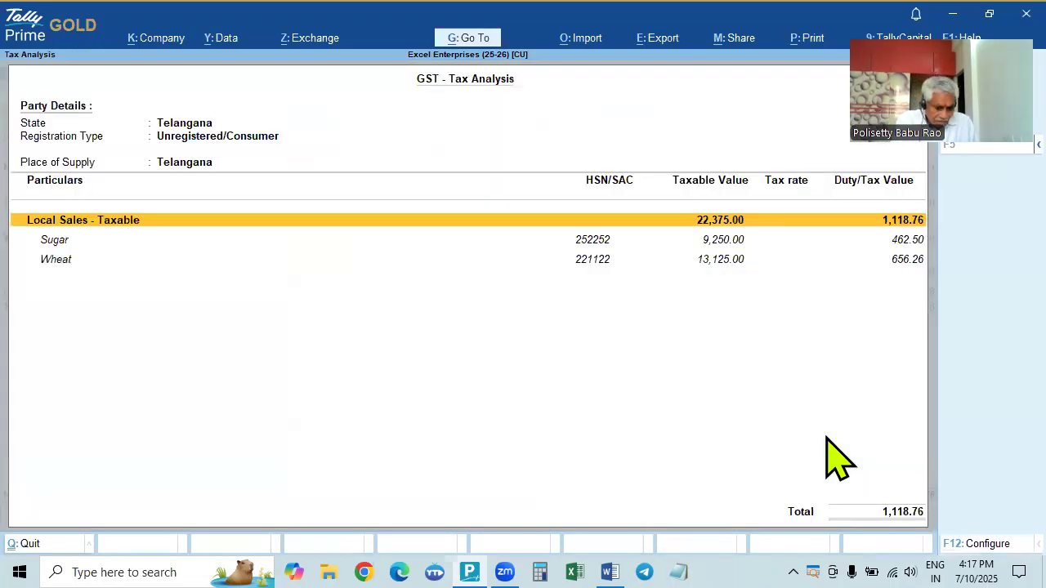
{"action": "key", "text": "F5"}
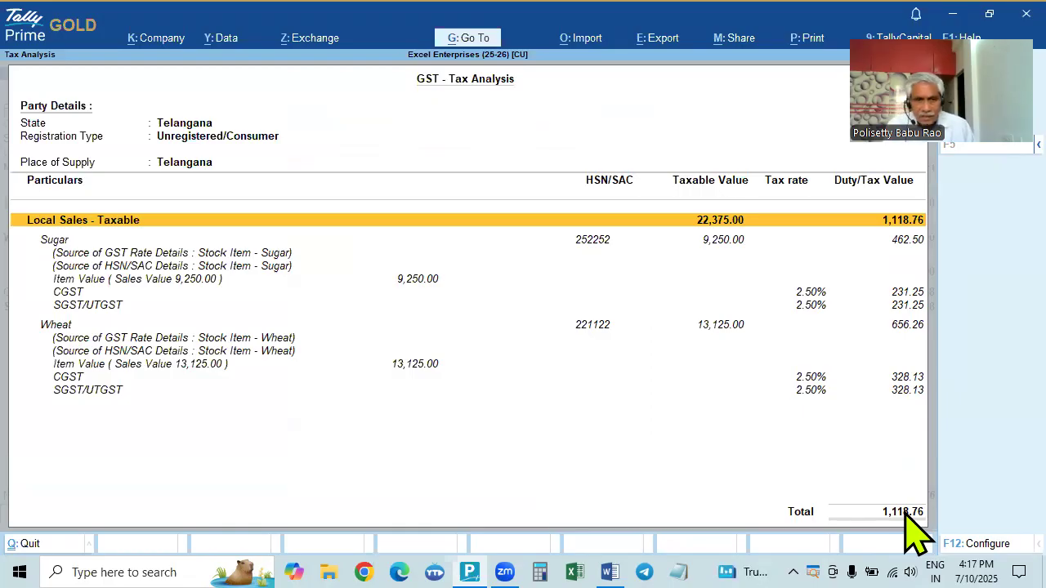
{"action": "key", "text": "Escape"}
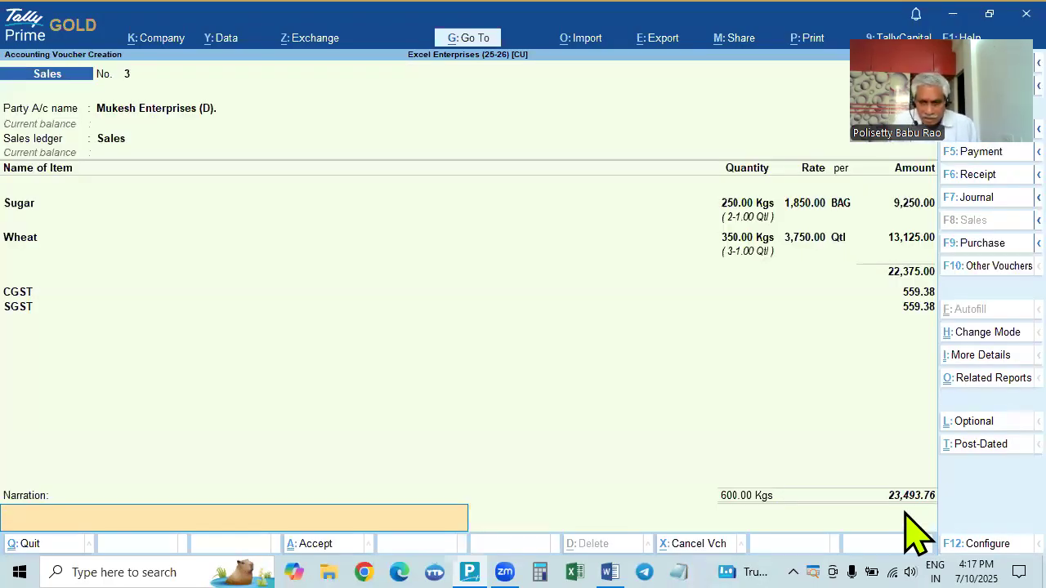
{"action": "key", "text": "alt+s"}
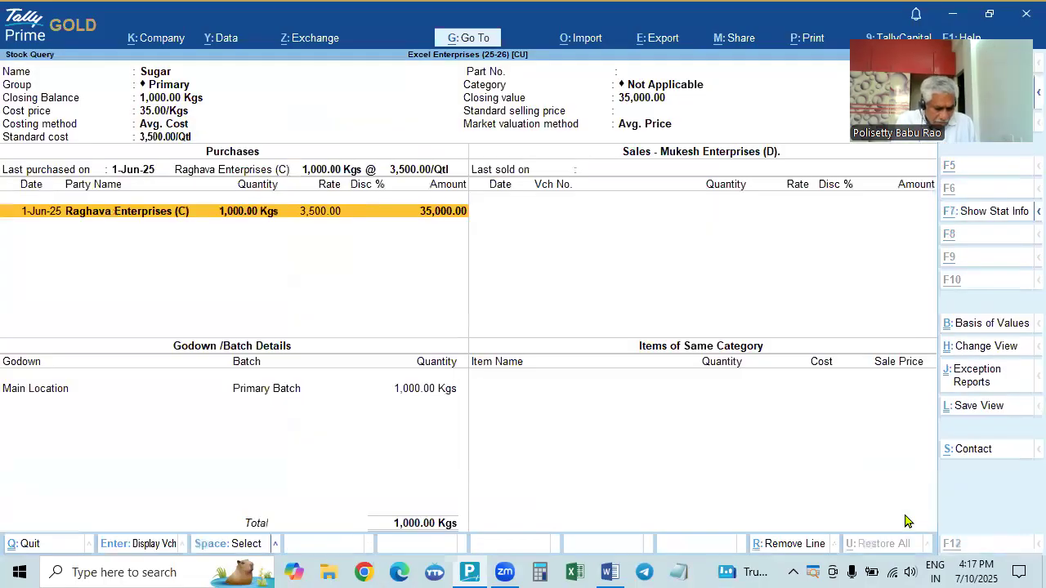
{"action": "key", "text": "Escape"}
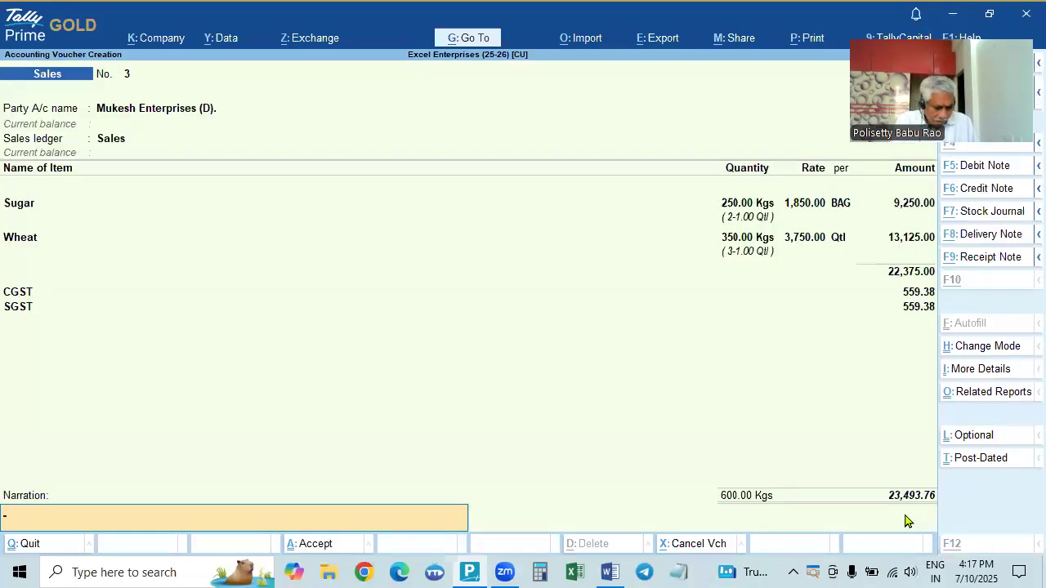
{"action": "key", "text": "ctrl+o"}
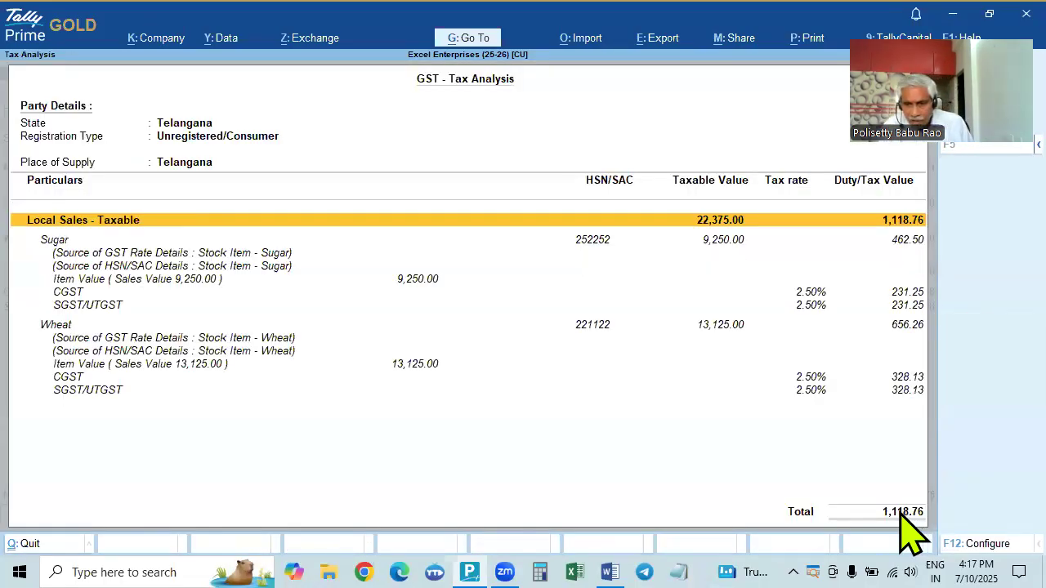
{"action": "key", "text": "Escape"}
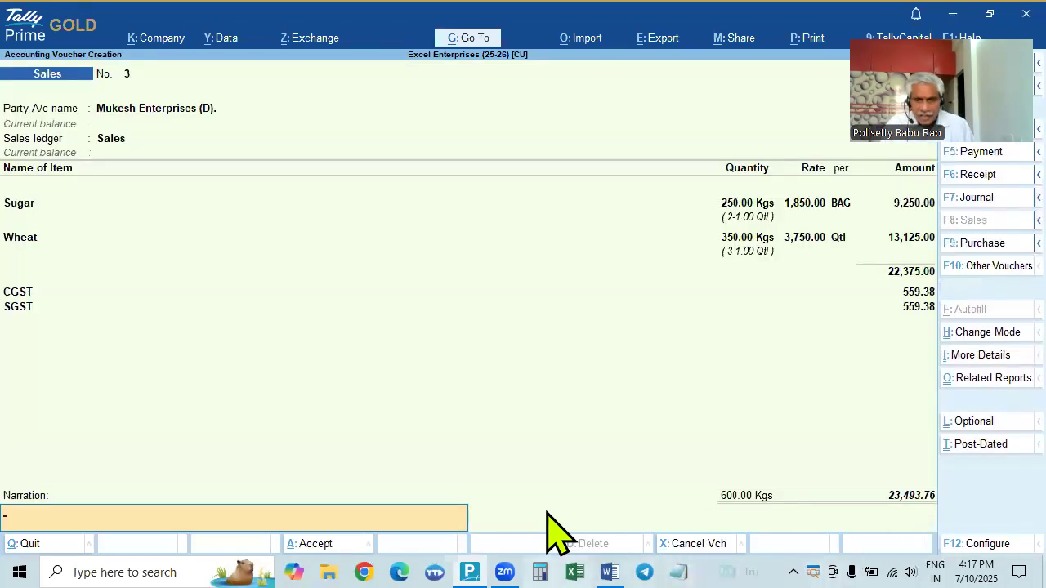
Check the CGST and SGST split in Calculator by dividing 1118.76 by 2, and close Calculator.
{"action": "left_click", "coordinate": [539, 572]}
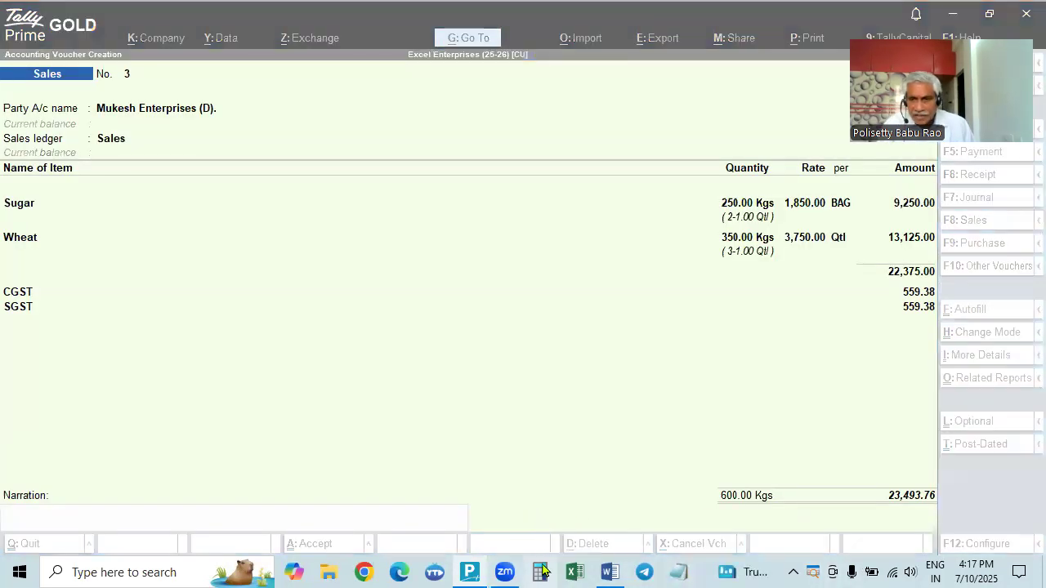
{"action": "type", "text": "9."}
{"action": "key", "text": "Escape"}
{"action": "type", "text": "1,118."}
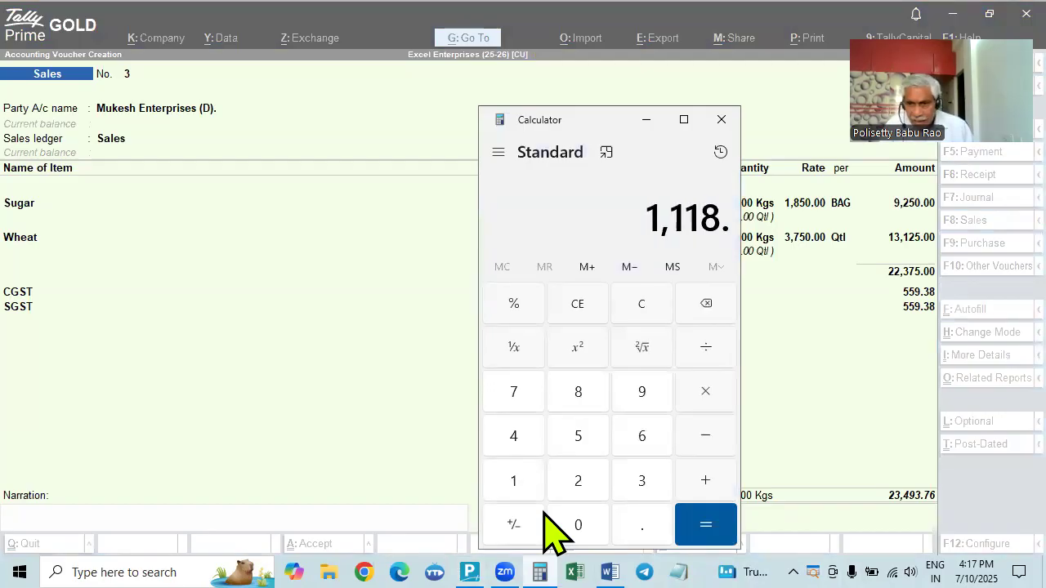
{"action": "type", "text": "76"}
{"action": "key", "text": "slash"}
{"action": "type", "text": "2"}
{"action": "key", "text": "Return"}
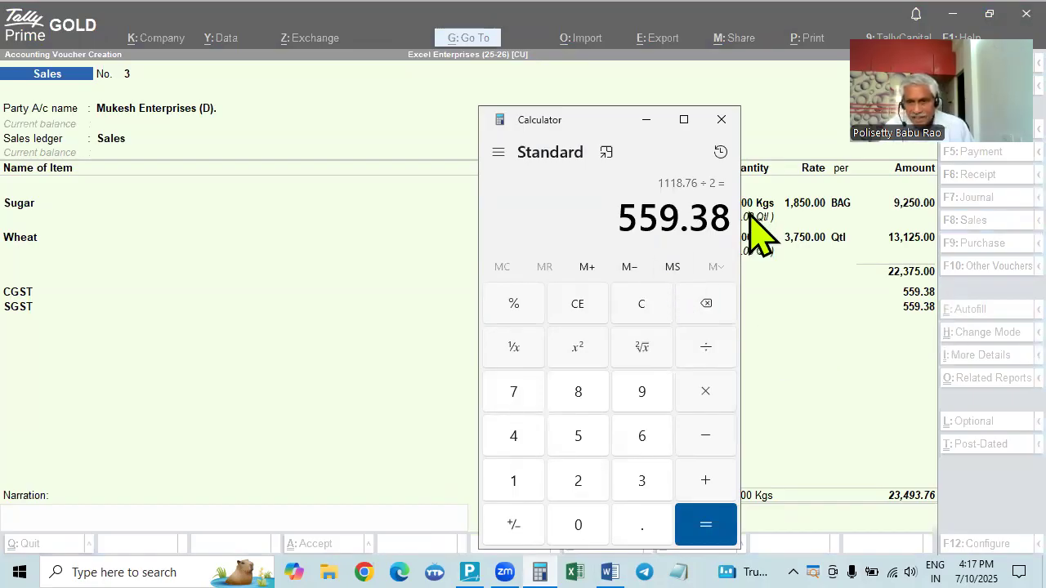
{"action": "left_click", "coordinate": [721, 120]}
Confirm the bill-wise details with new reference 3 and save the Mukesh Enterprises sales voucher in TallyPrime.
{"action": "double_click", "coordinate": [895, 498]}
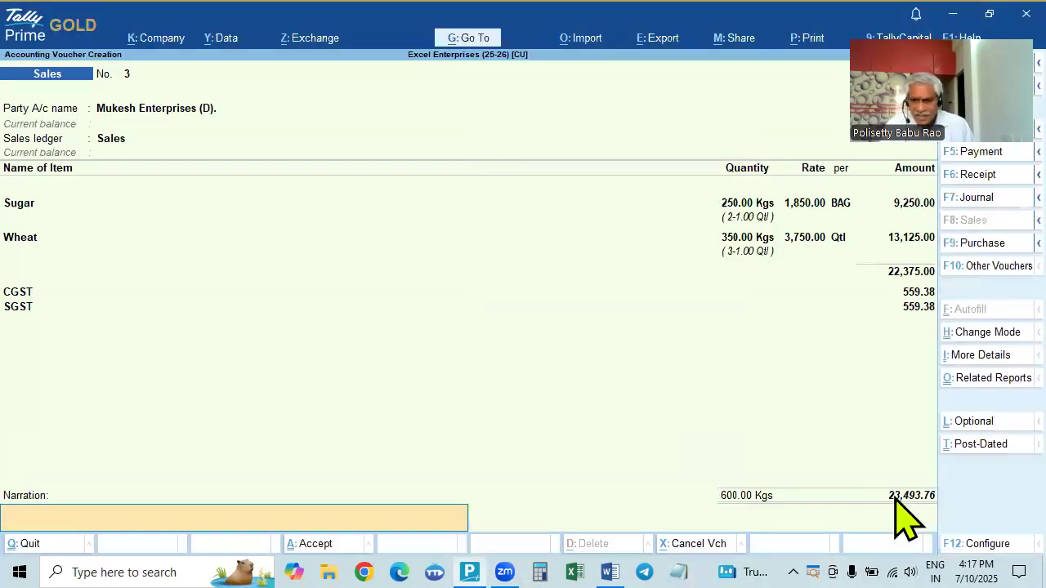
{"action": "key", "text": "Return"}
{"action": "key", "text": "Return"}
{"action": "key", "text": "Return"}
{"action": "key", "text": "Return"}
{"action": "key", "text": "Return"}
{"action": "key", "text": "Return"}
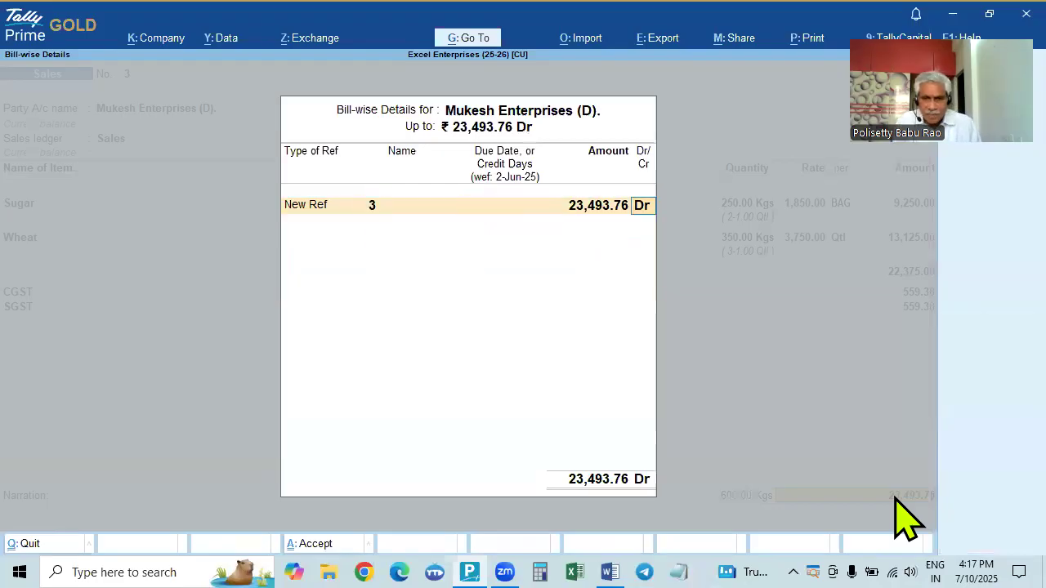
{"action": "key", "text": "Return"}
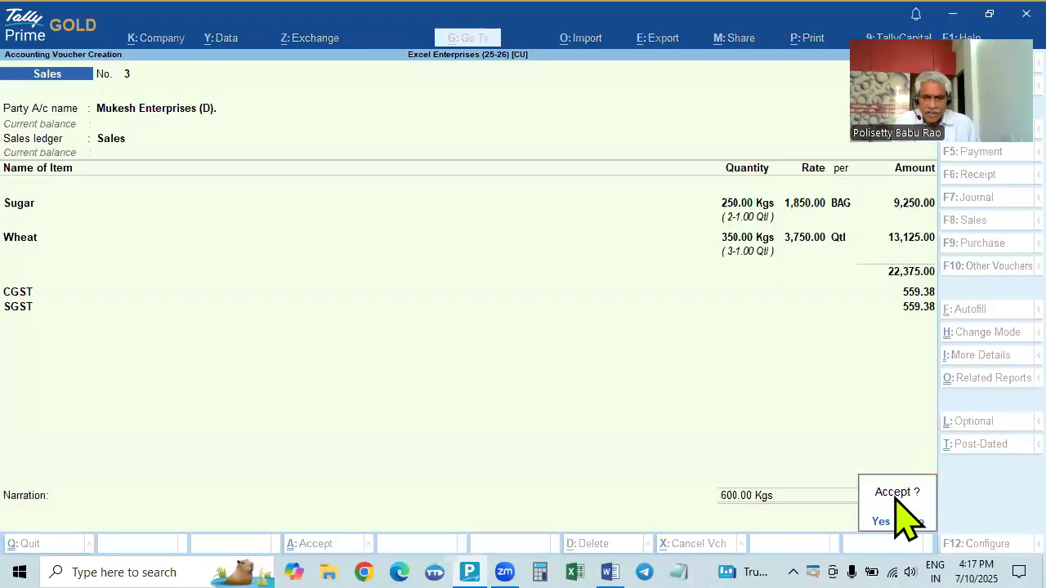
{"action": "key", "text": "Return"}
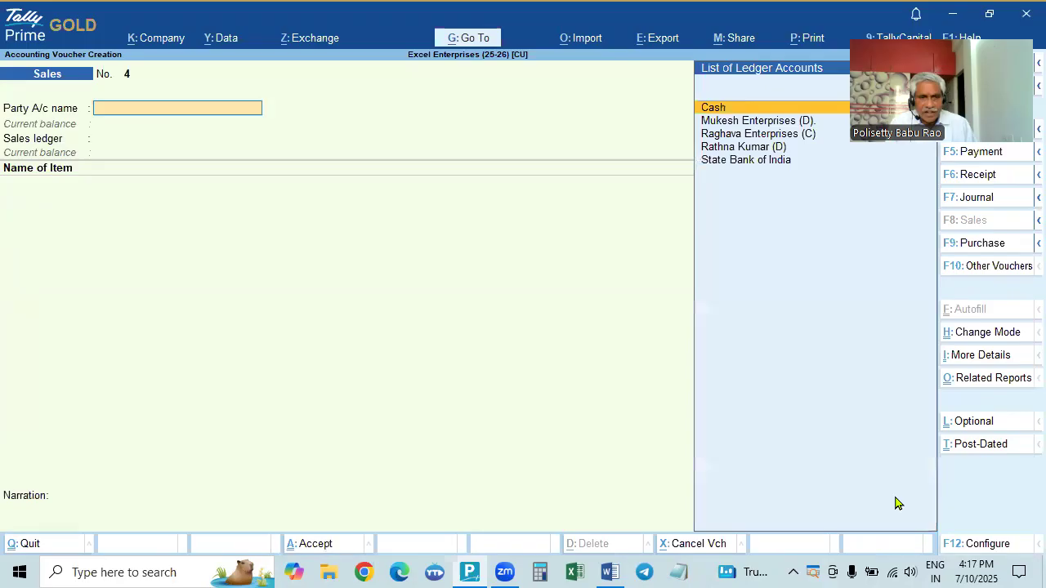
Switch to the Word problem and examine the transaction lines, including the 2.6.25 consumer sale of Sugar and Wheat.
{"action": "key", "text": "alt+Tab"}
{"action": "scroll", "coordinate": [483, 378], "scroll_direction": "down", "scroll_amount": 1}
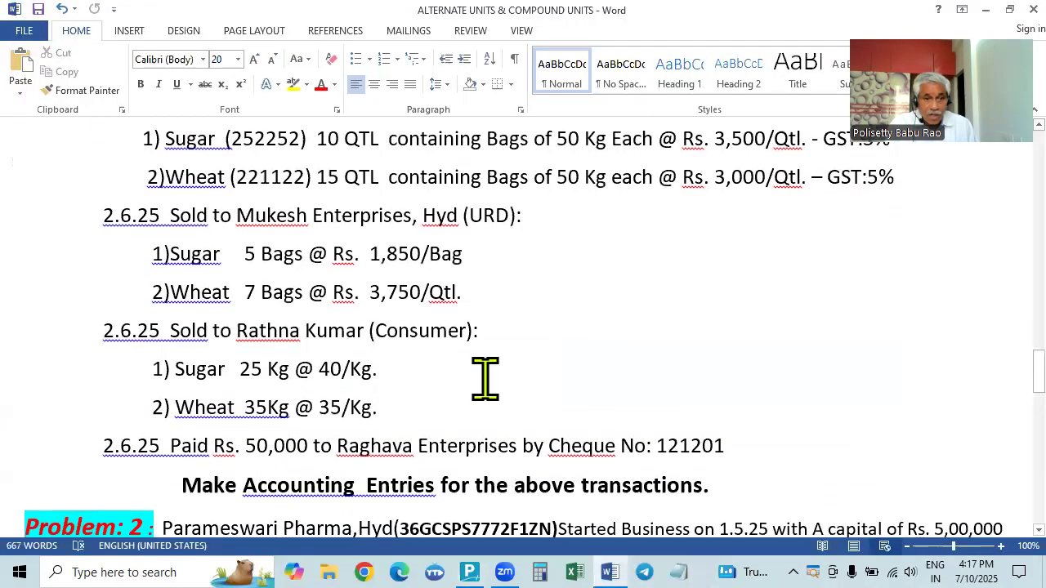
{"action": "key", "text": "alt+Tab"}
{"action": "key", "text": "alt+Tab"}
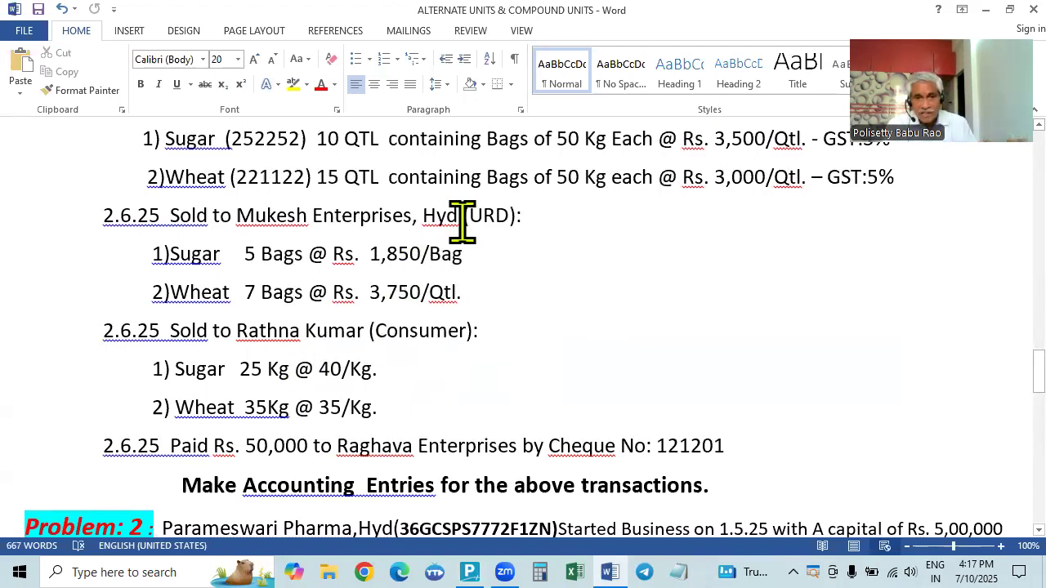
{"action": "scroll", "coordinate": [467, 217], "scroll_direction": "up", "scroll_amount": 3}
{"action": "scroll", "coordinate": [464, 226], "scroll_direction": "down", "scroll_amount": 3}
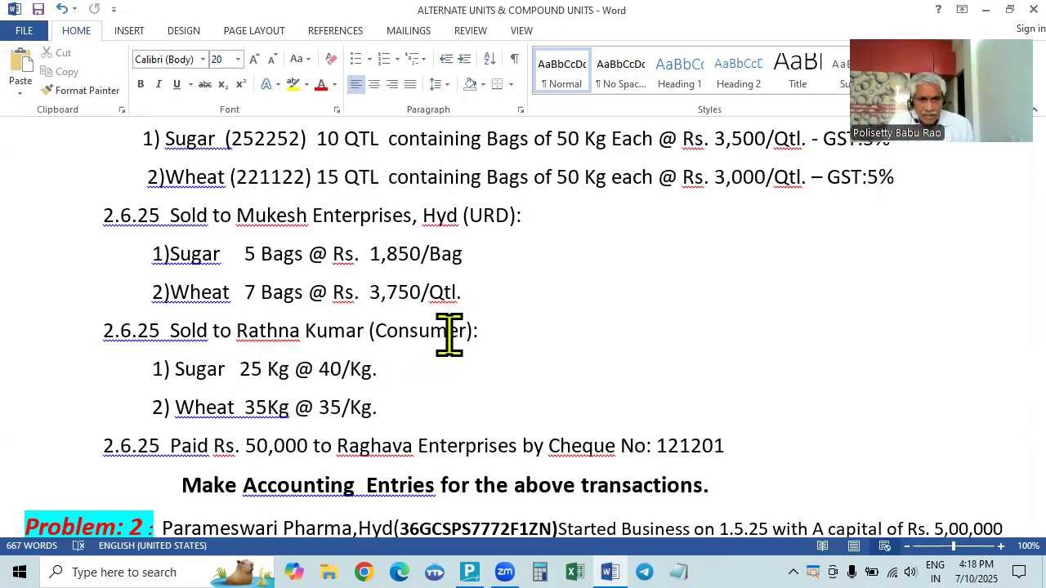
{"action": "key", "text": "alt+Tab"}
{"action": "key", "text": "alt+Tab"}
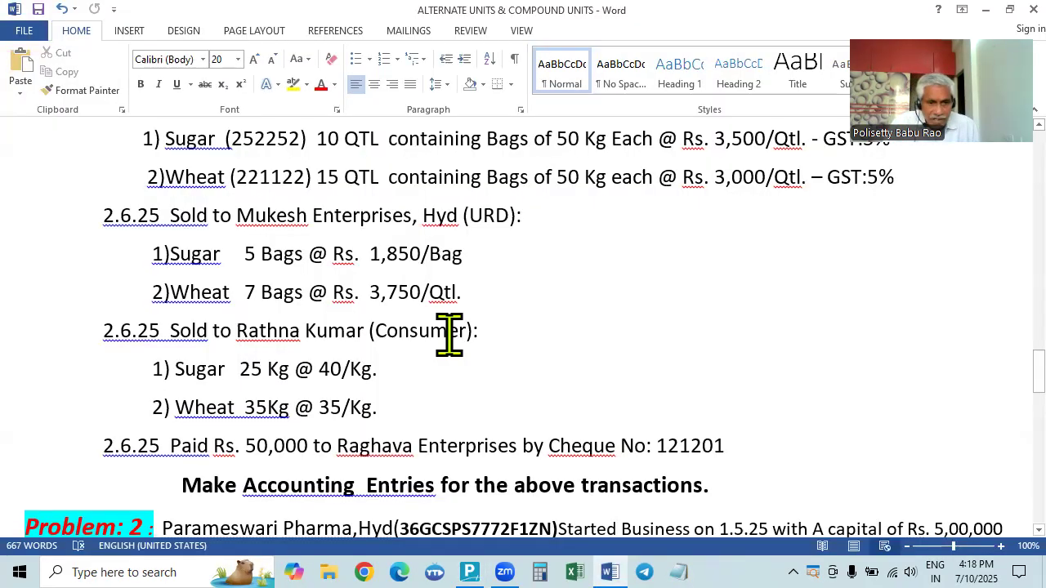
Switch to TallyPrime and set the consumer debtor as party, accept the party details, and choose the Sales ledger.
{"action": "key", "text": "alt+Tab"}
{"action": "type", "text": "R"}
{"action": "key", "text": "Down"}
{"action": "key", "text": "Down"}
{"action": "key", "text": "Return"}
{"action": "key", "text": "Escape"}
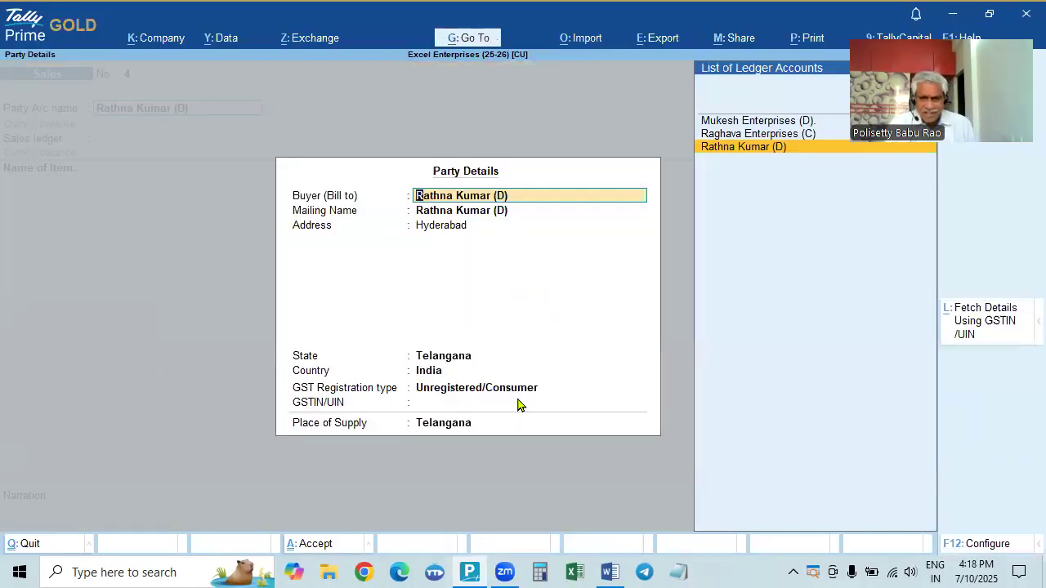
{"action": "key", "text": "Escape"}
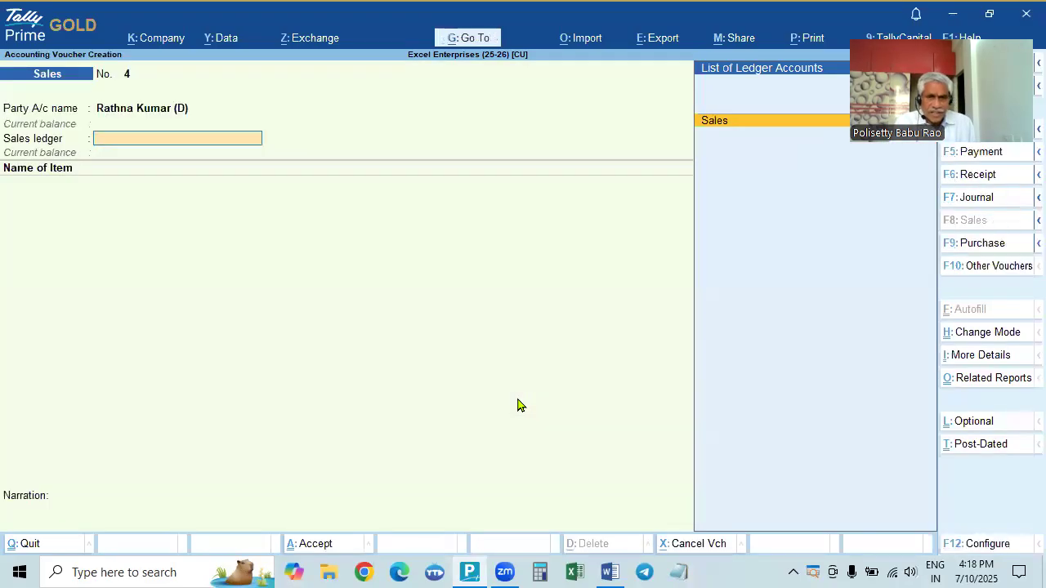
{"action": "key", "text": "Return"}
Add Sugar to the consumer's sales voucher with tracking number Not Applicable and a quantity of 25 Kgs, as in the Word problem.
{"action": "key", "text": "alt+Tab"}
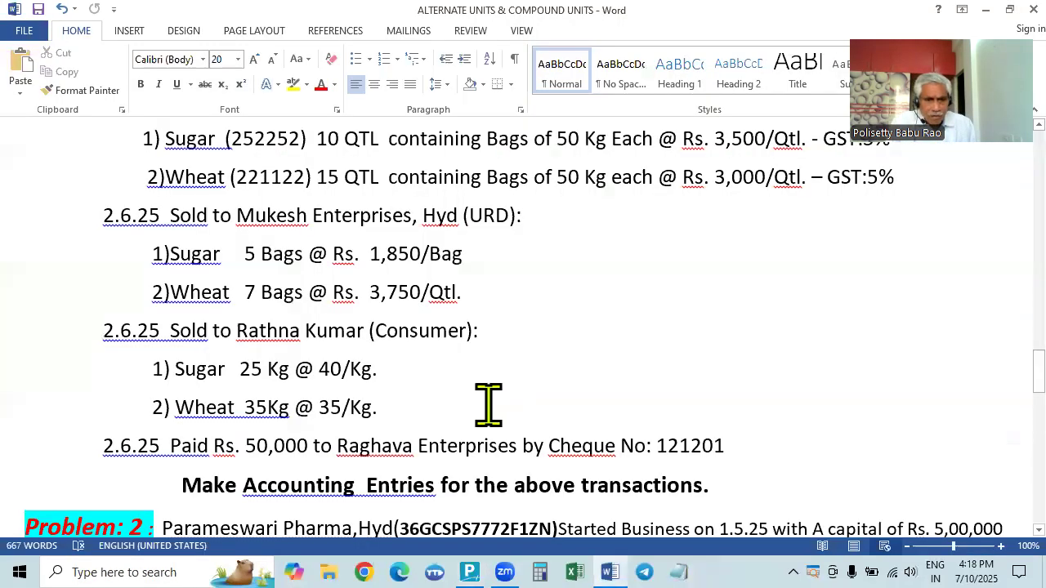
{"action": "key", "text": "alt+Tab"}
{"action": "type", "text": "S"}
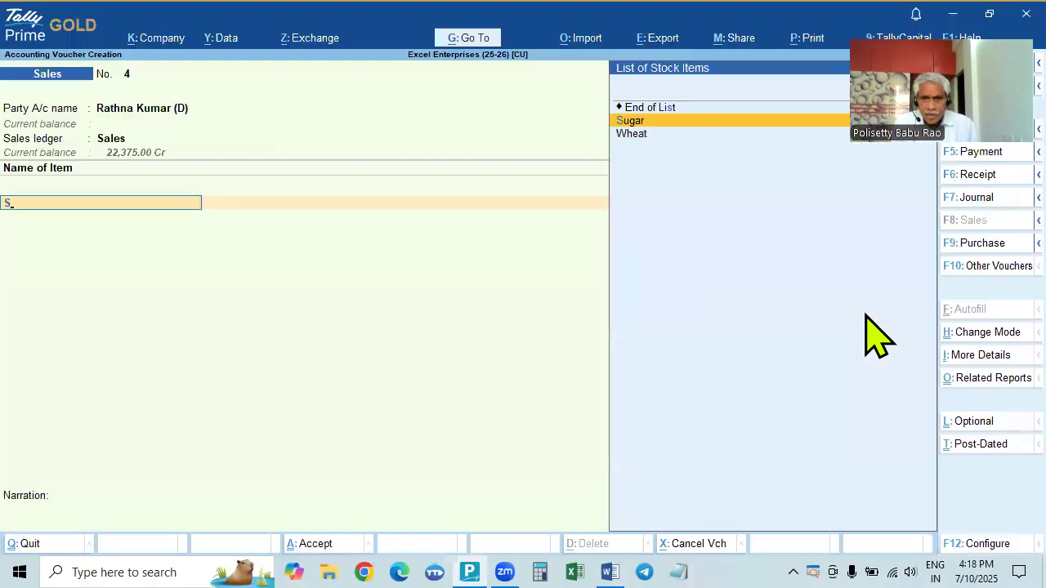
{"action": "key", "text": "Return"}
{"action": "key", "text": "Return"}
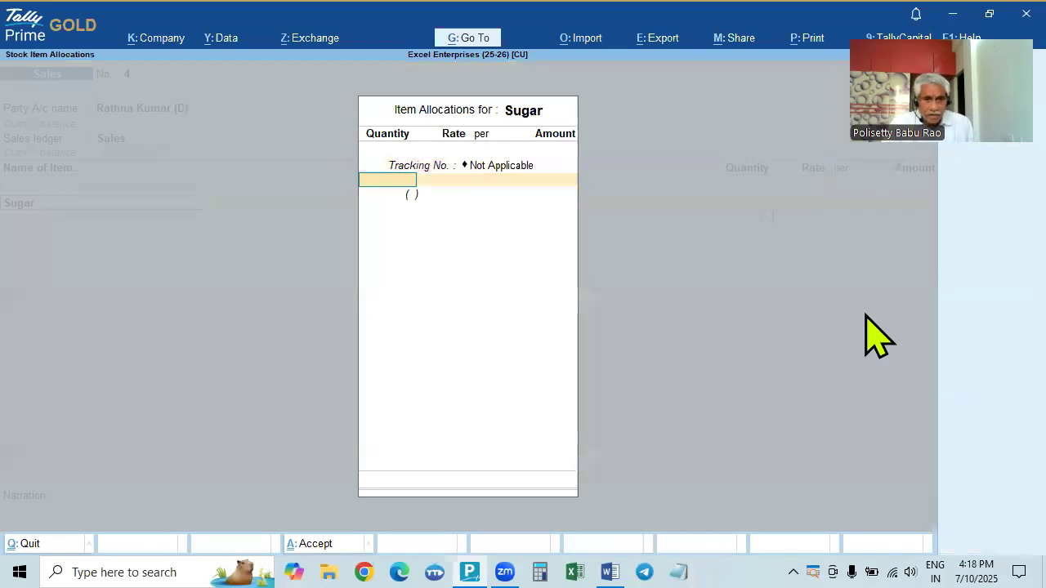
{"action": "key", "text": "alt+Tab"}
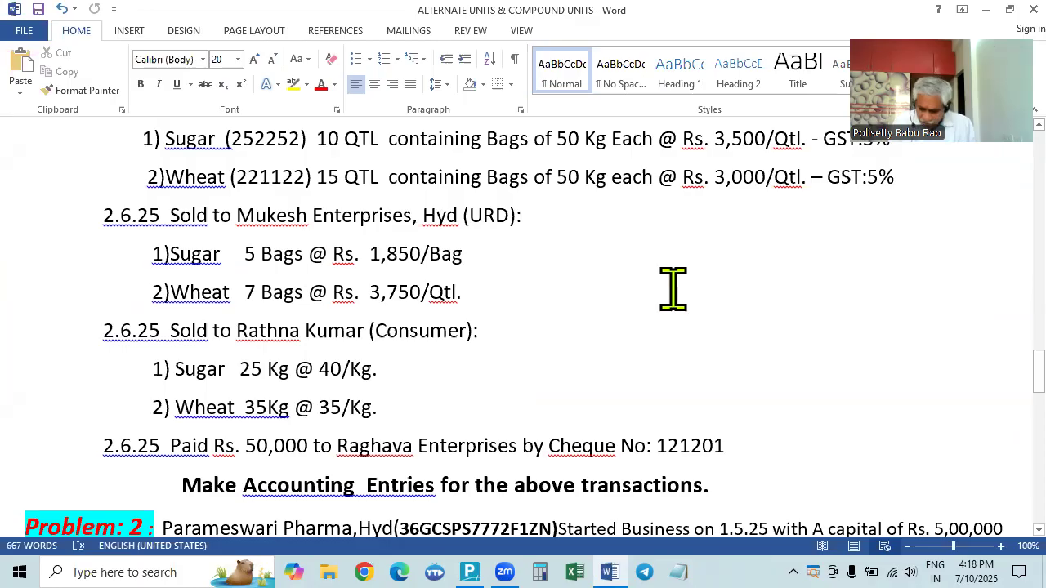
{"action": "key", "text": "alt+Tab"}
{"action": "type", "text": "25"}
{"action": "key", "text": "Return"}
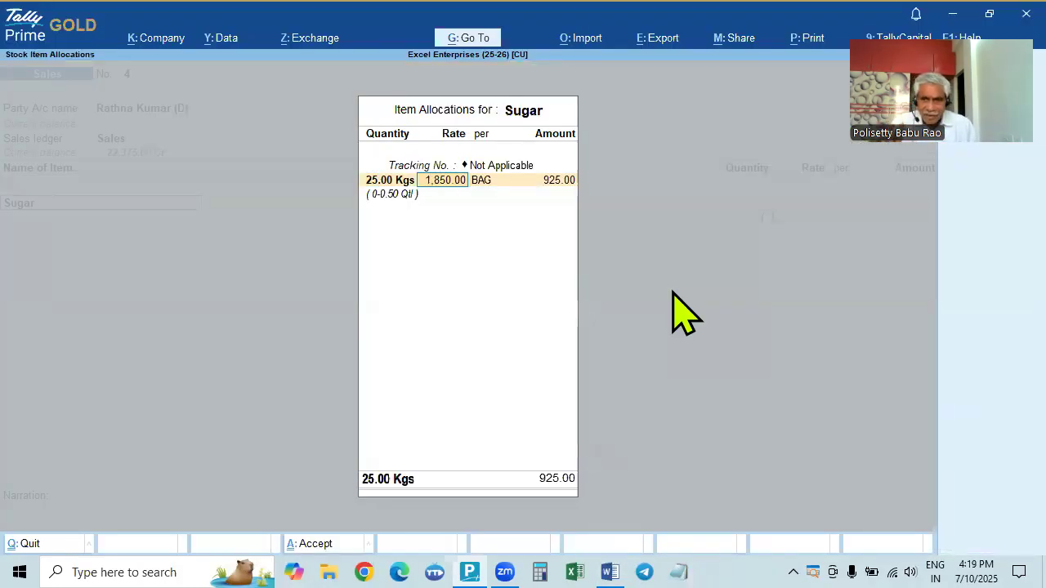
Check the Sugar rate in the Word problem and set it to 40 per Kgs in TallyPrime.
{"action": "key", "text": "alt+Tab"}
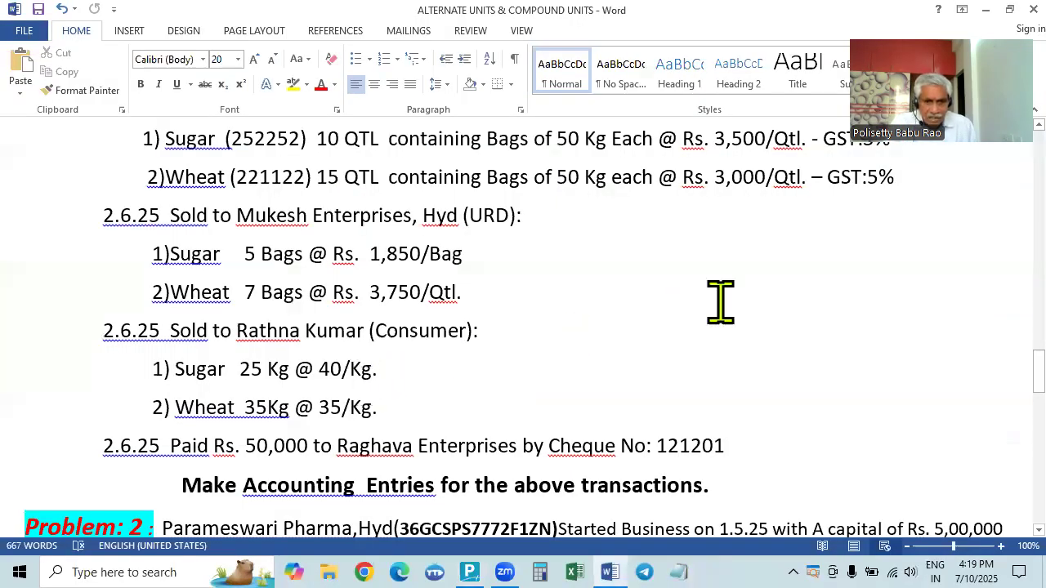
{"action": "key", "text": "alt+Tab"}
{"action": "type", "text": "40"}
{"action": "key", "text": "Return"}
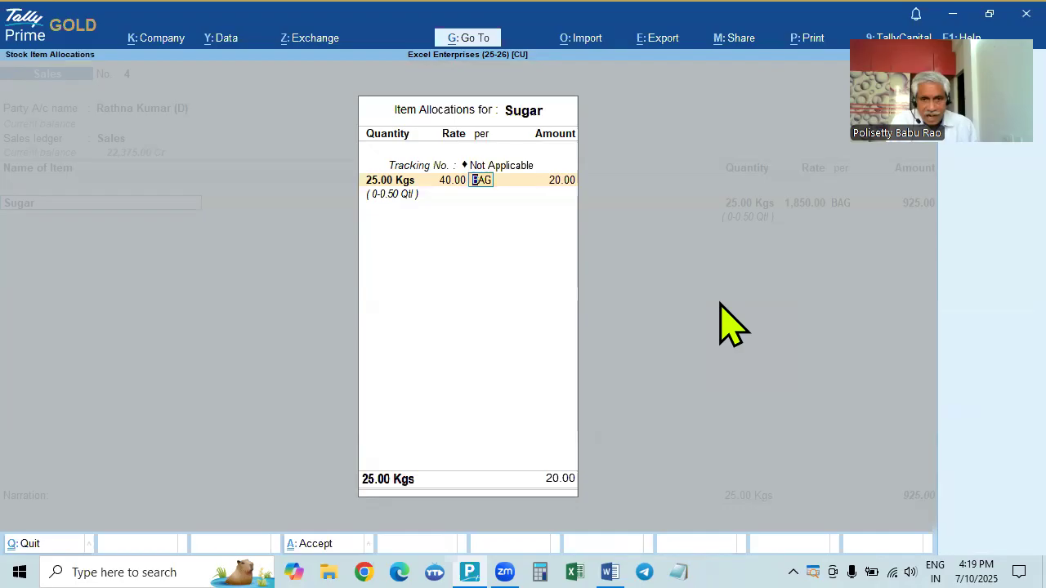
{"action": "type", "text": "k"}
{"action": "key", "text": "Return"}
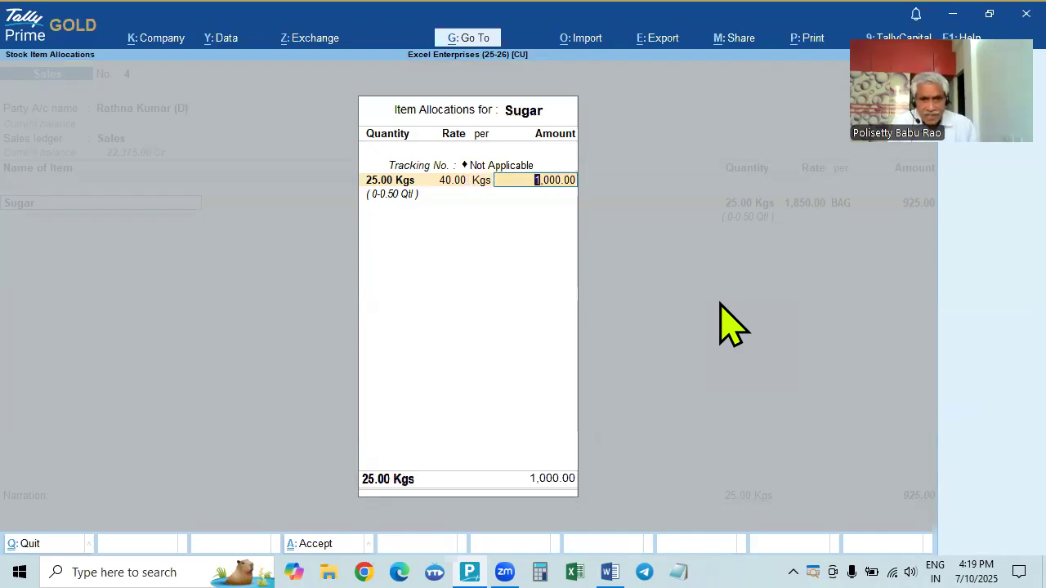
{"action": "key", "text": "BackSpace"}
{"action": "key", "text": "BackSpace"}
{"action": "key", "text": "BackSpace"}
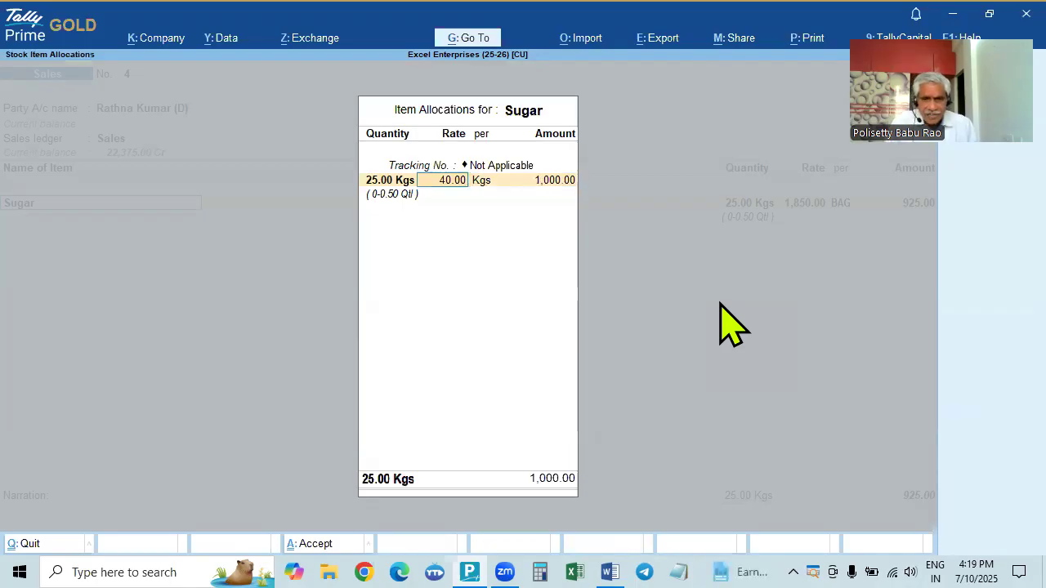
{"action": "key", "text": "BackSpace"}
{"action": "type", "text": "25"}
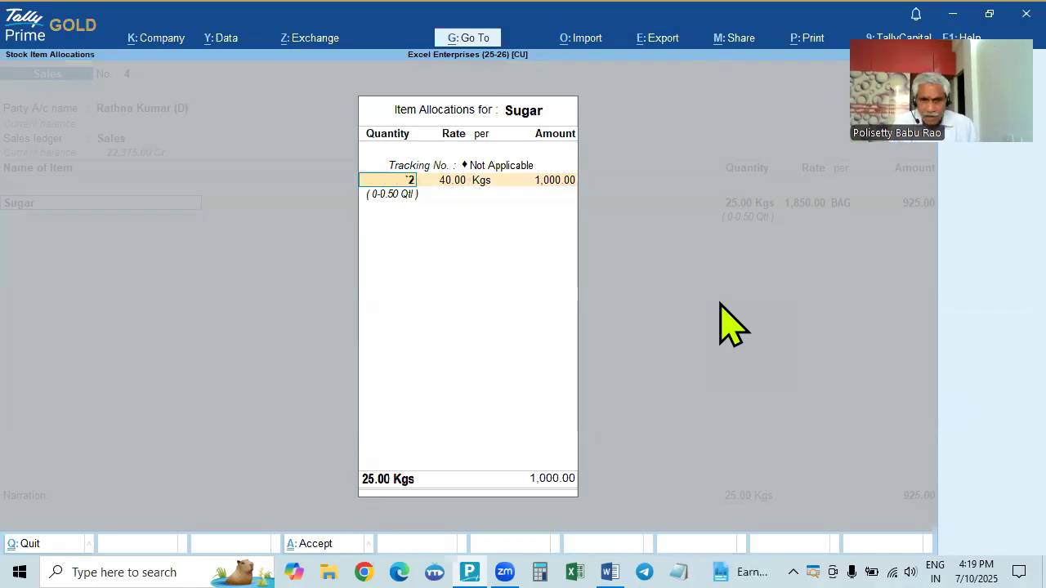
{"action": "key", "text": "BackSpace"}
{"action": "key", "text": "BackSpace"}
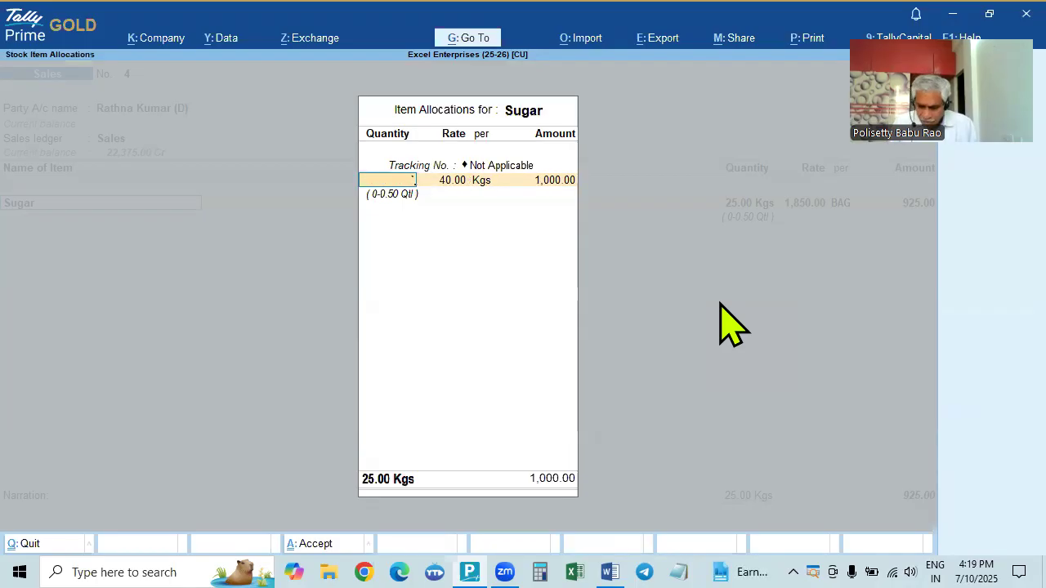
{"action": "key", "text": "Escape"}
Complete the Sugar allocation with tracking number Not Applicable, 25 Kgs at 40 per Kgs, and end its allocation list.
{"action": "key", "text": "Return"}
{"action": "key", "text": "Return"}
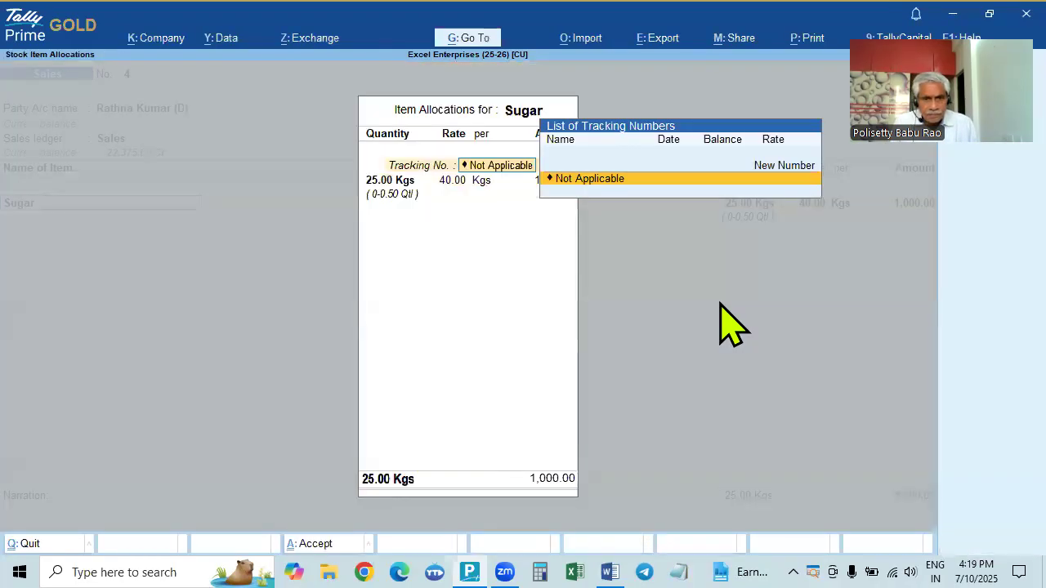
{"action": "key", "text": "Return"}
{"action": "type", "text": "25"}
{"action": "key", "text": "Return"}
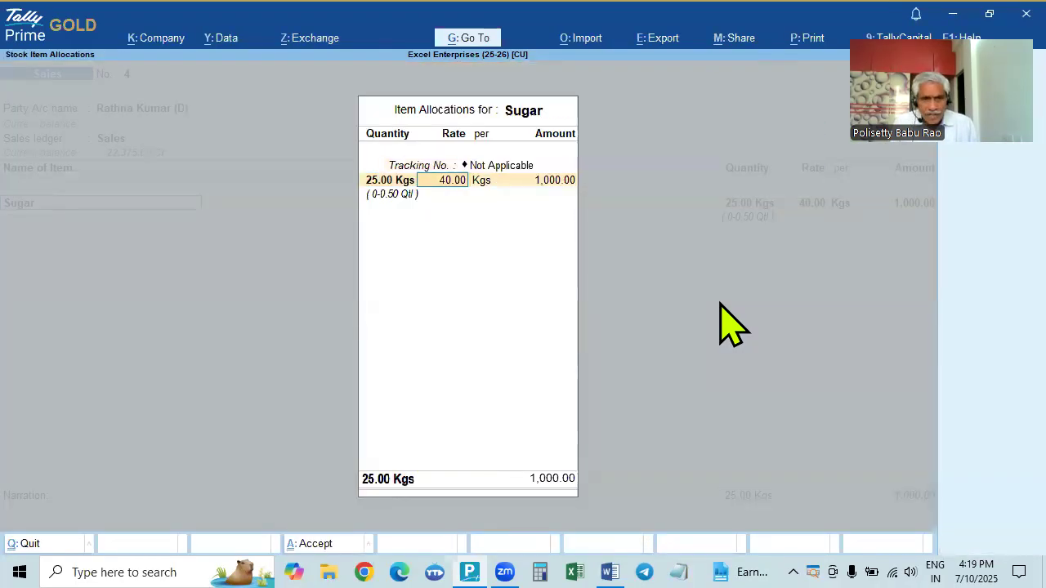
{"action": "key", "text": "Return"}
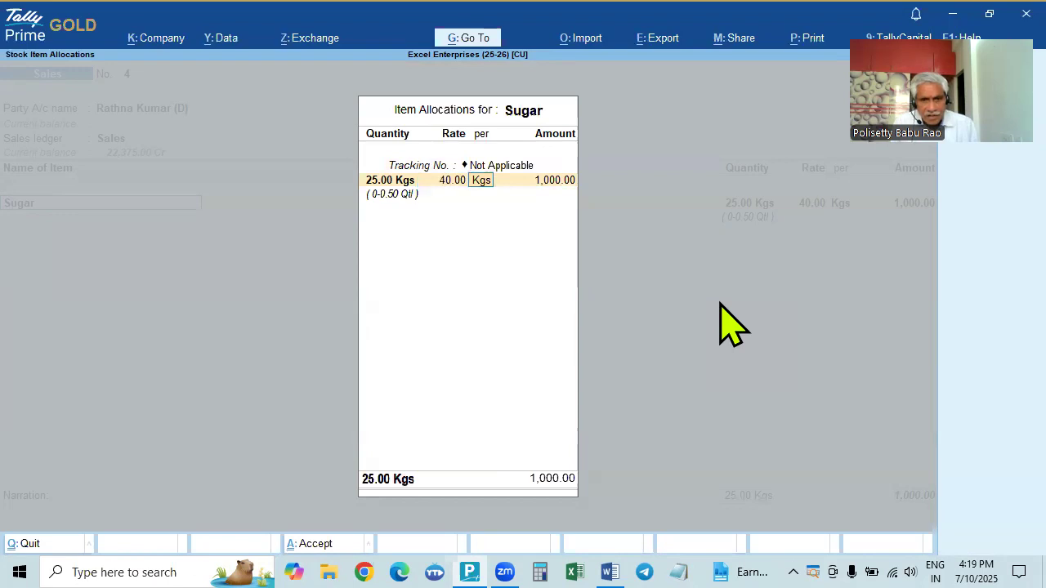
{"action": "key", "text": "Return"}
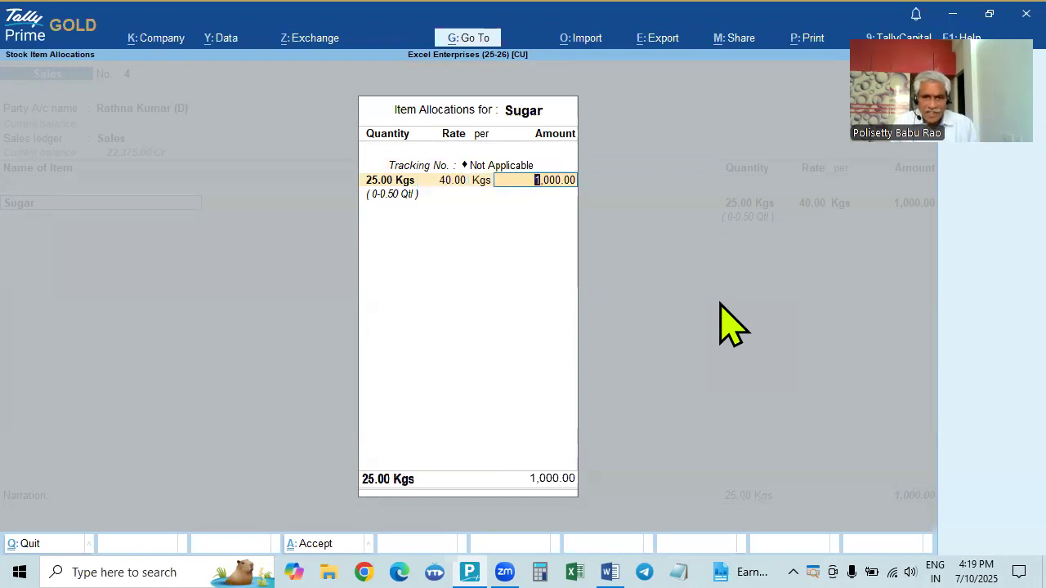
{"action": "key", "text": "Return"}
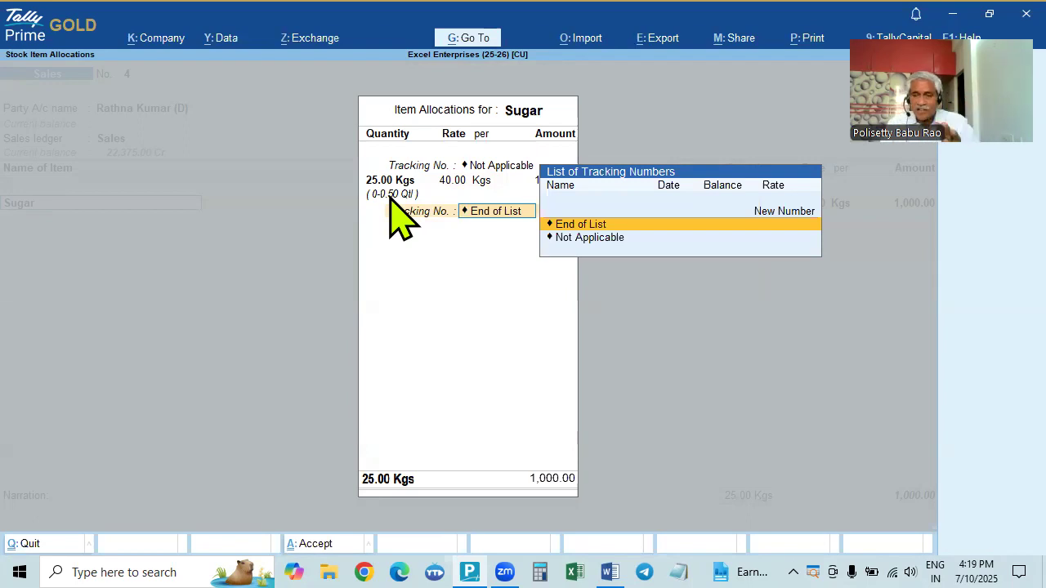
{"action": "key", "text": "Return"}
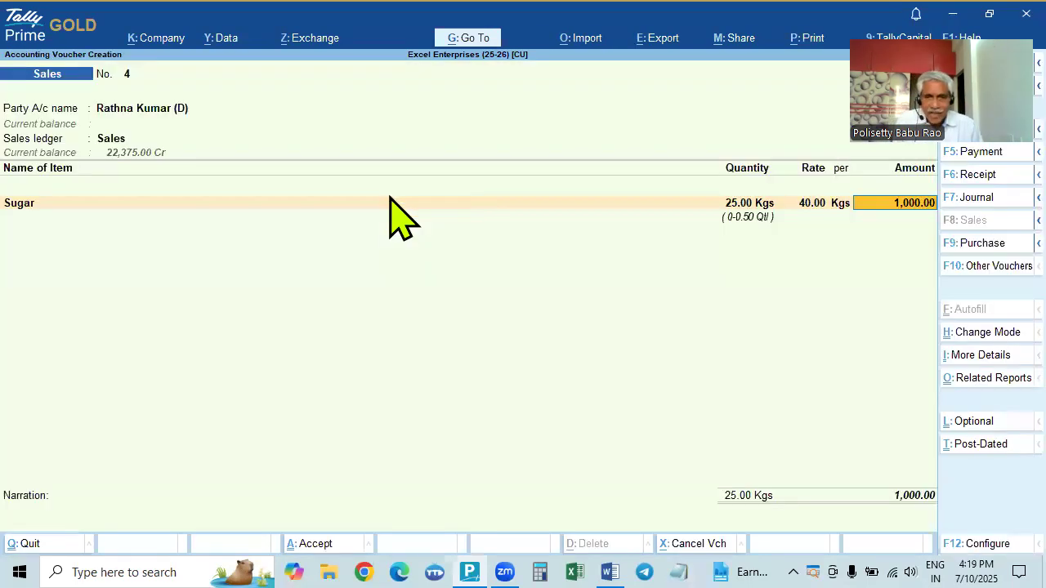
Add Wheat to the sales voucher with tracking number Not Applicable and the Word problem's consumer quantity of 35 Kgs.
{"action": "key", "text": "Return"}
{"action": "type", "text": "w"}
{"action": "key", "text": "Return"}
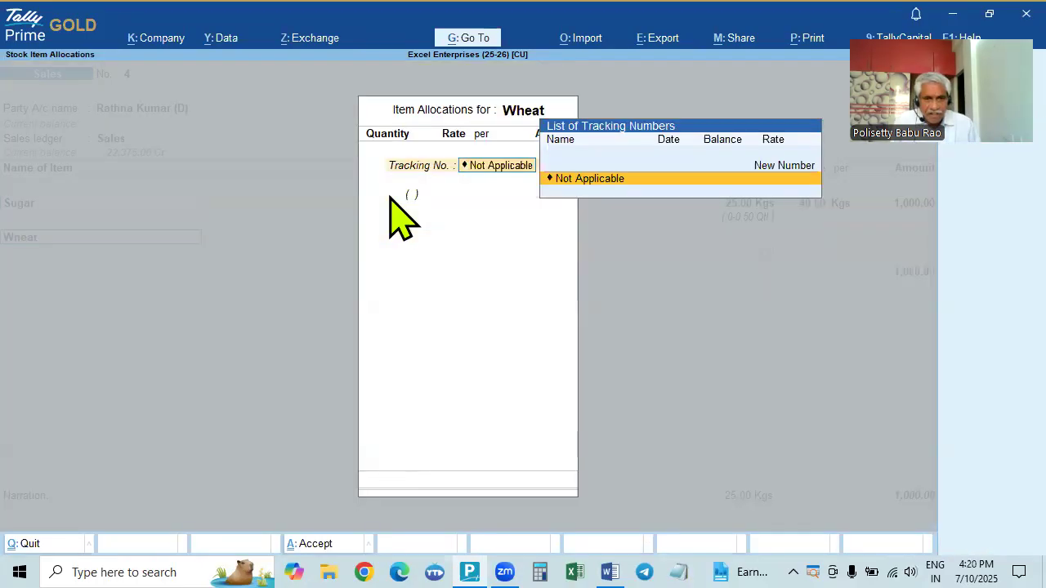
{"action": "key", "text": "alt+Tab"}
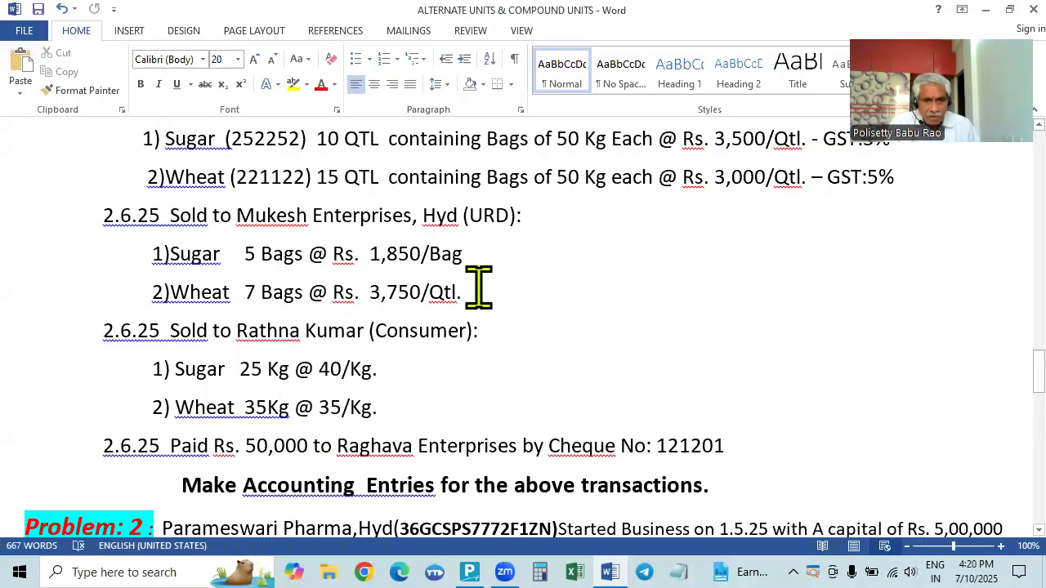
{"action": "key", "text": "alt+Tab"}
{"action": "key", "text": "Return"}
{"action": "key", "text": "Return"}
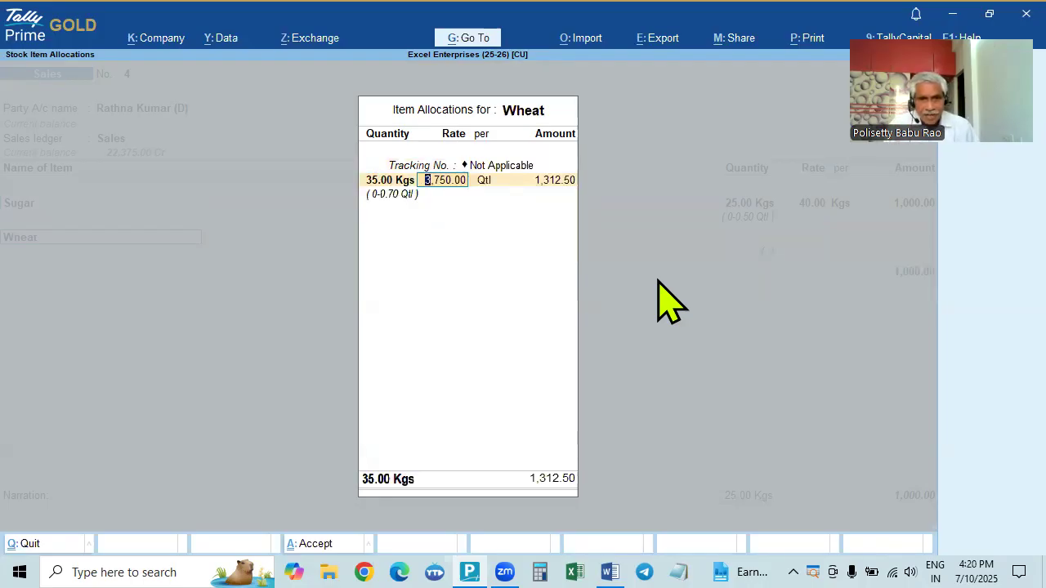
Check the consumer's Wheat rate in the Word problem and set the Wheat rate to 35 in TallyPrime.
{"action": "key", "text": "alt+Tab"}
{"action": "scroll", "coordinate": [477, 385], "scroll_direction": "down", "scroll_amount": 2}
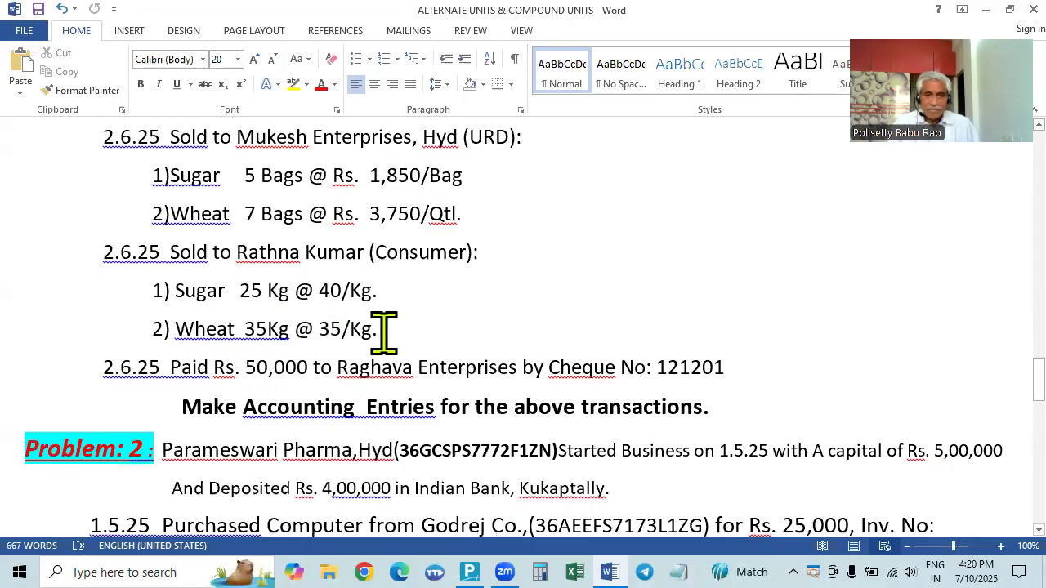
{"action": "key", "text": "alt+Tab"}
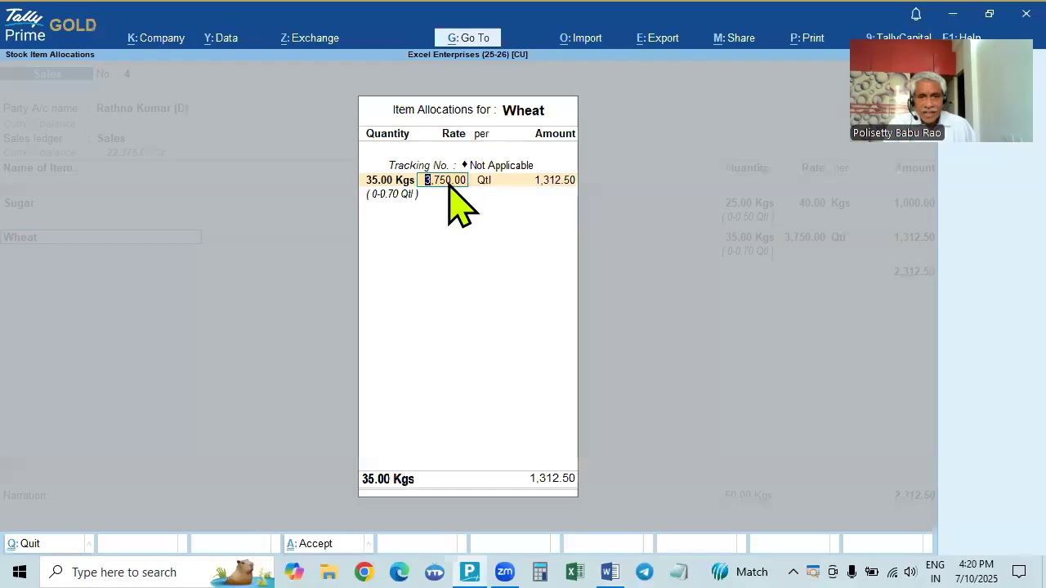
{"action": "key", "text": "alt+Tab"}
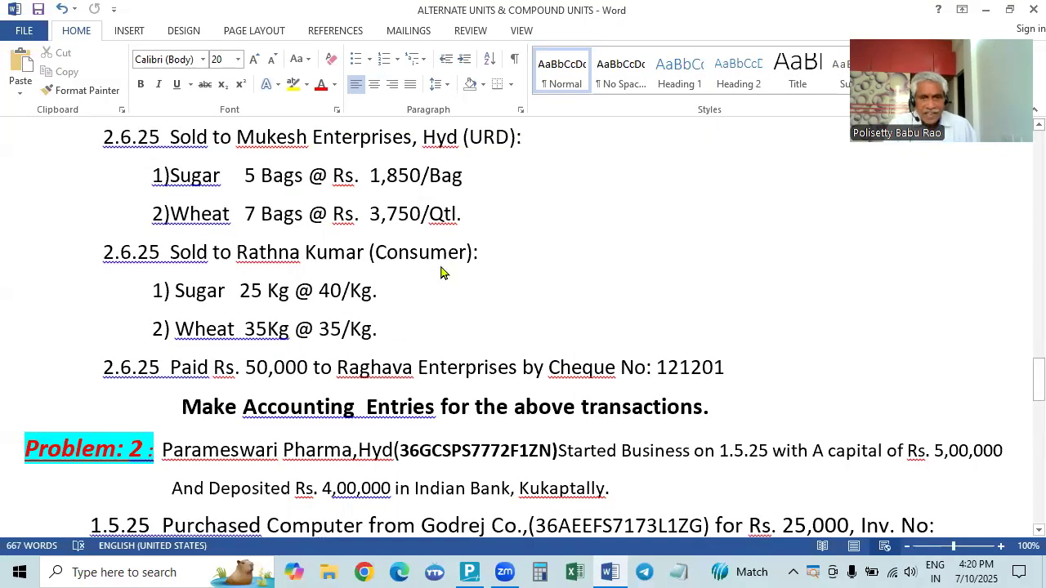
{"action": "key", "text": "alt+Tab"}
{"action": "type", "text": "3"}
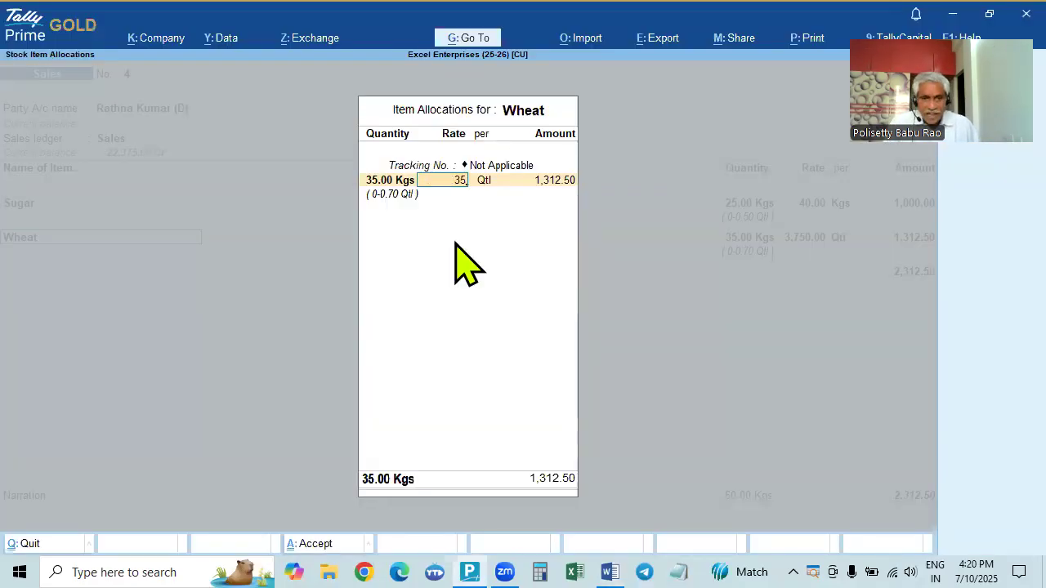
{"action": "key", "text": "alt+Tab"}
{"action": "key", "text": "alt+Tab"}
{"action": "key", "text": "alt+Tab"}
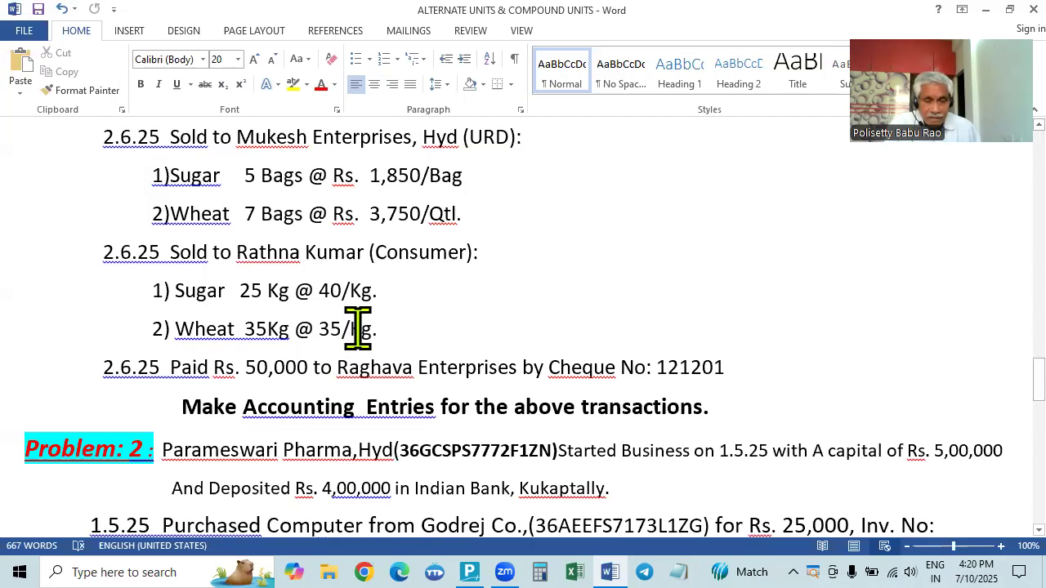
{"action": "key", "text": "alt+Tab"}
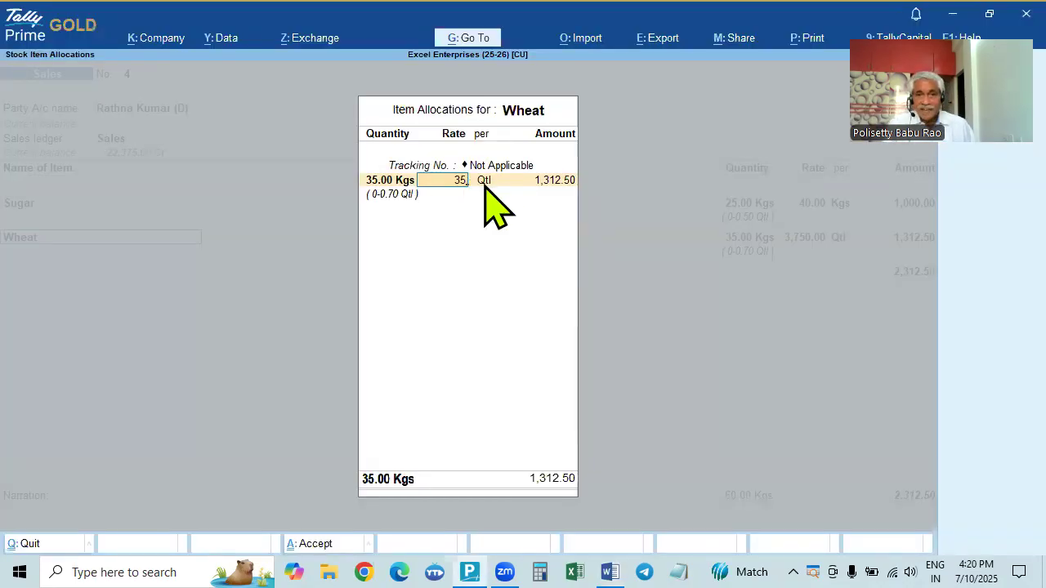
{"action": "type", "text": "35"}
{"action": "key", "text": "alt+Tab"}
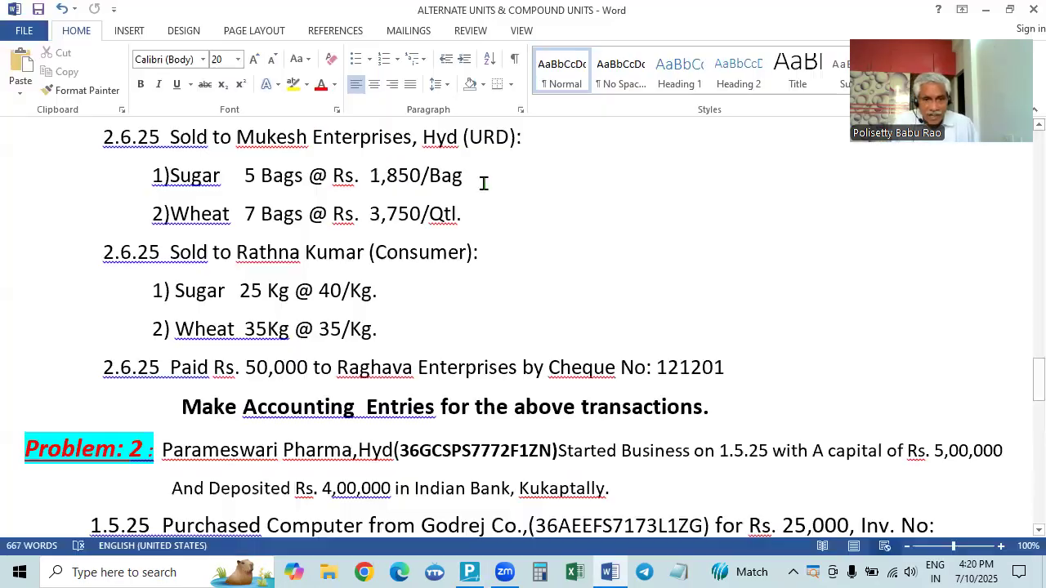
{"action": "key", "text": "alt+Tab"}
{"action": "key", "text": "Return"}
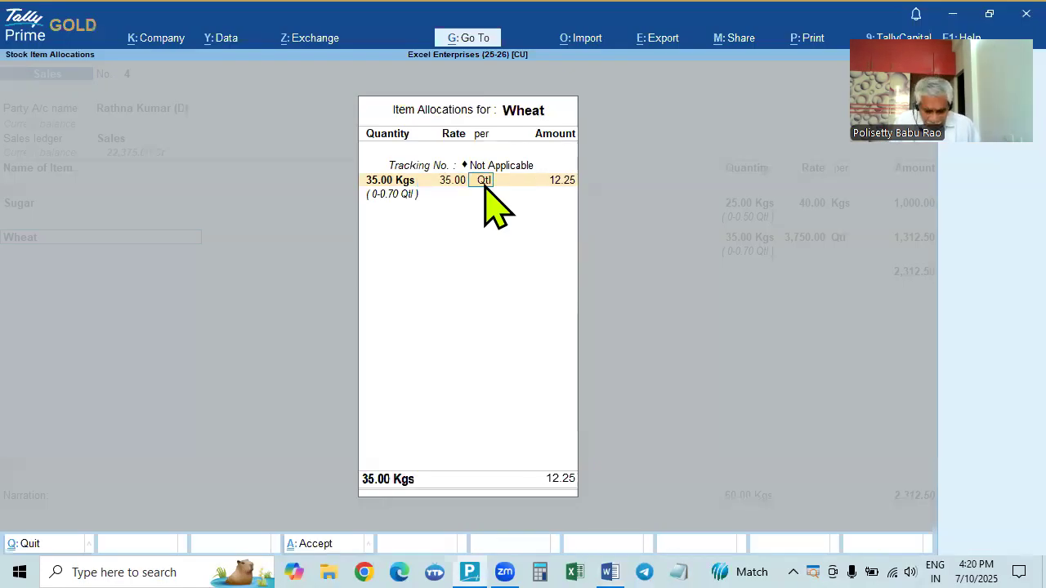
Set the Wheat rate's unit to Kgs and end its allocation list.
{"action": "type", "text": "k"}
{"action": "key", "text": "Return"}
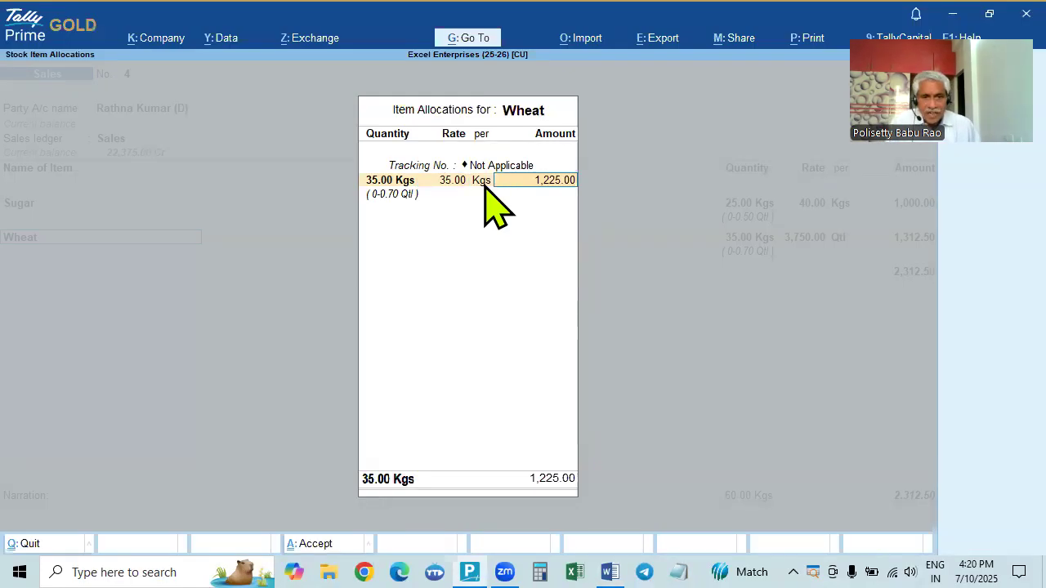
{"action": "key", "text": "Return"}
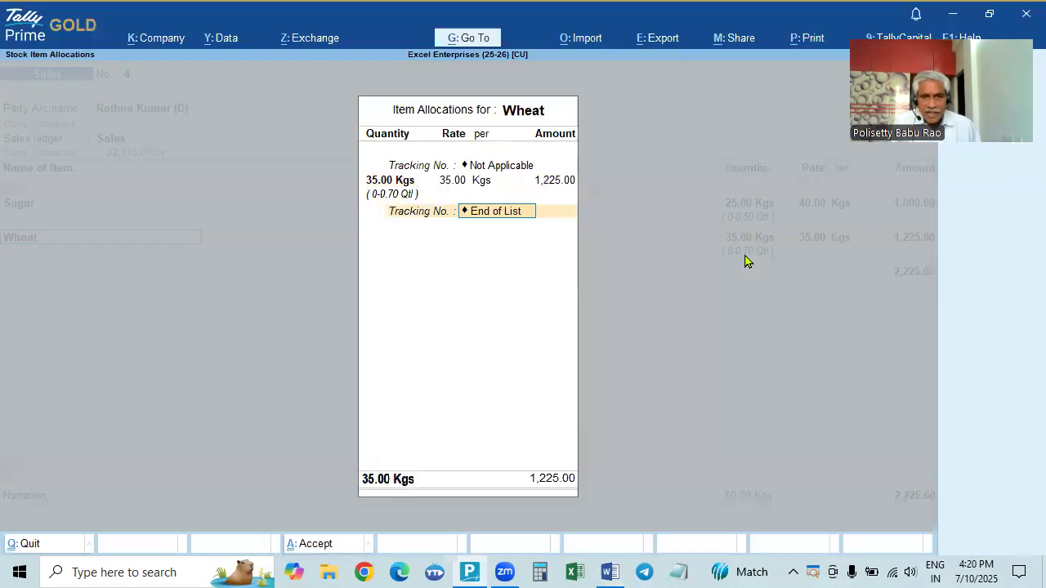
{"action": "key", "text": "Return"}
End the stock item list and add the CGST and SGST ledgers to the sales voucher.
{"action": "key", "text": "Return"}
{"action": "key", "text": "Return"}
{"action": "type", "text": "cg"}
{"action": "key", "text": "Return"}
{"action": "key", "text": "Return"}
{"action": "type", "text": "sg"}
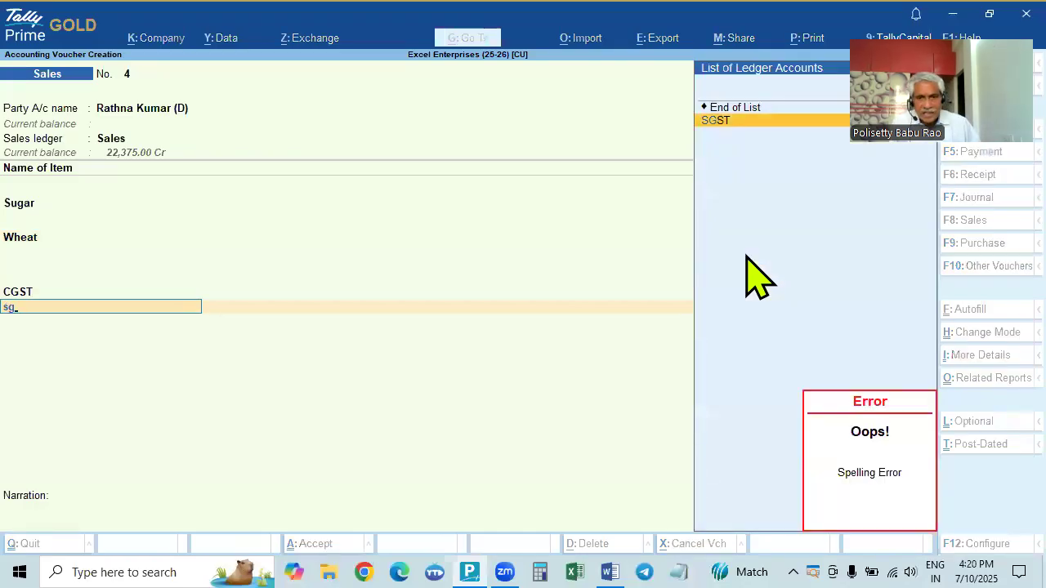
{"action": "key", "text": "Return"}
{"action": "key", "text": "Return"}
{"action": "key", "text": "Return"}
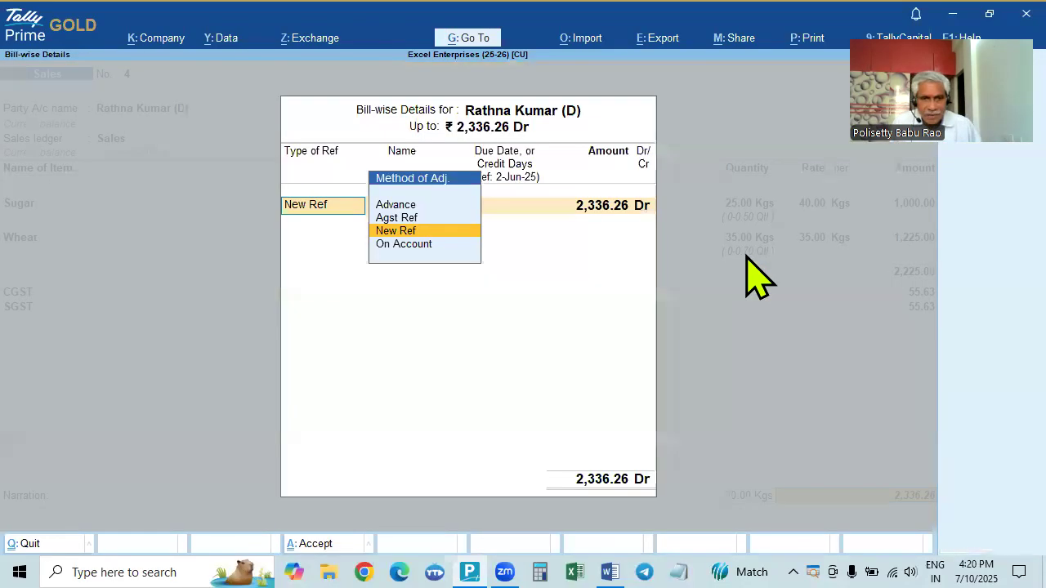
Assign the consumer's full bill amount to a New Ref and leave the voucher's narration blank.
{"action": "key", "text": "Return"}
{"action": "key", "text": "Return"}
{"action": "key", "text": "Return"}
{"action": "key", "text": "Return"}
{"action": "key", "text": "Return"}
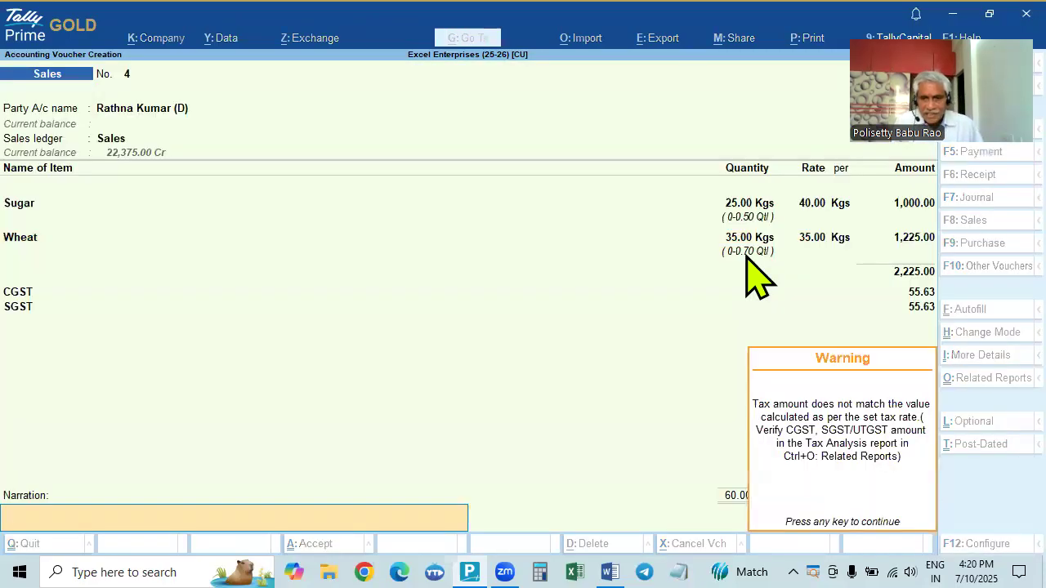
{"action": "key", "text": "Return"}
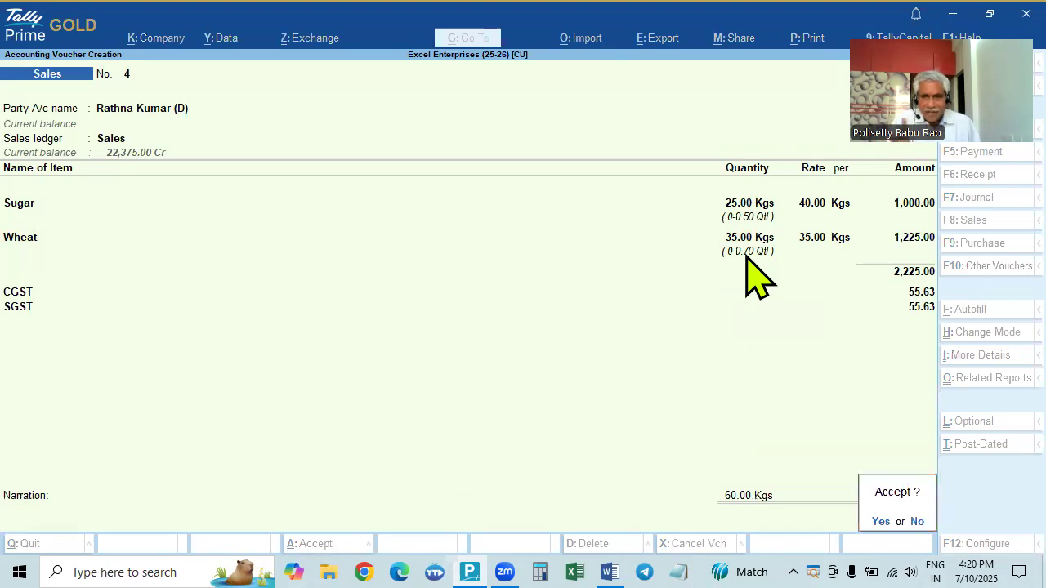
Hold off saving the voucher and examine the detailed GST Tax Analysis for Sugar and Wheat.
{"action": "key", "text": "n"}
{"action": "key", "text": "ctrl+o"}
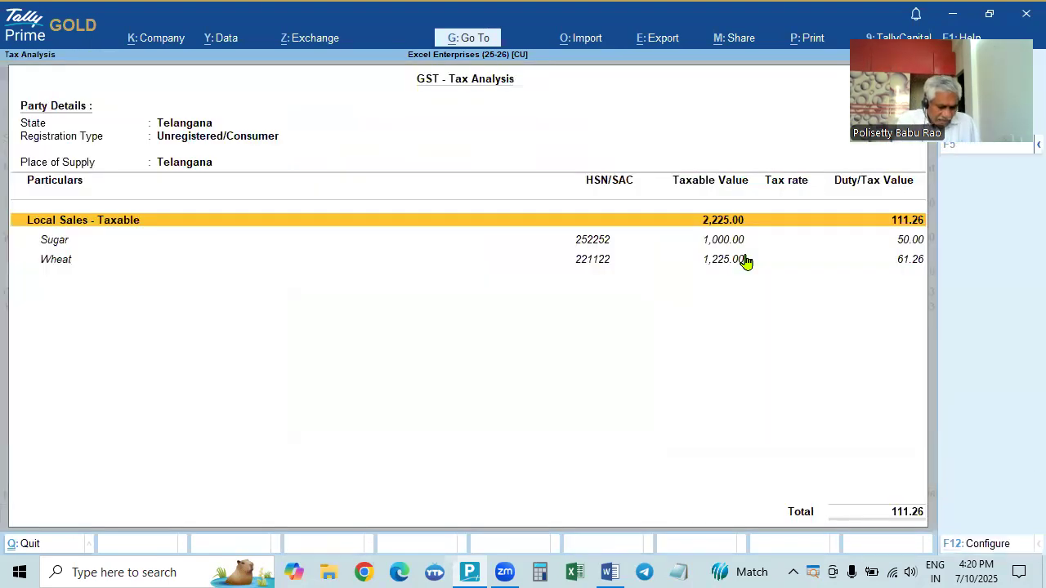
{"action": "key", "text": "alt+F5"}
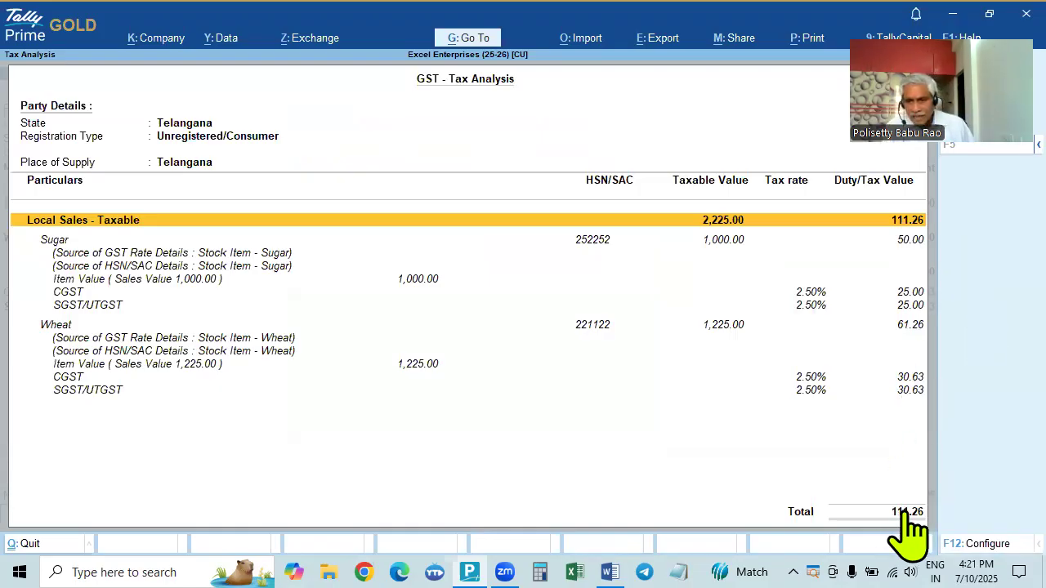
{"action": "key", "text": "Escape"}
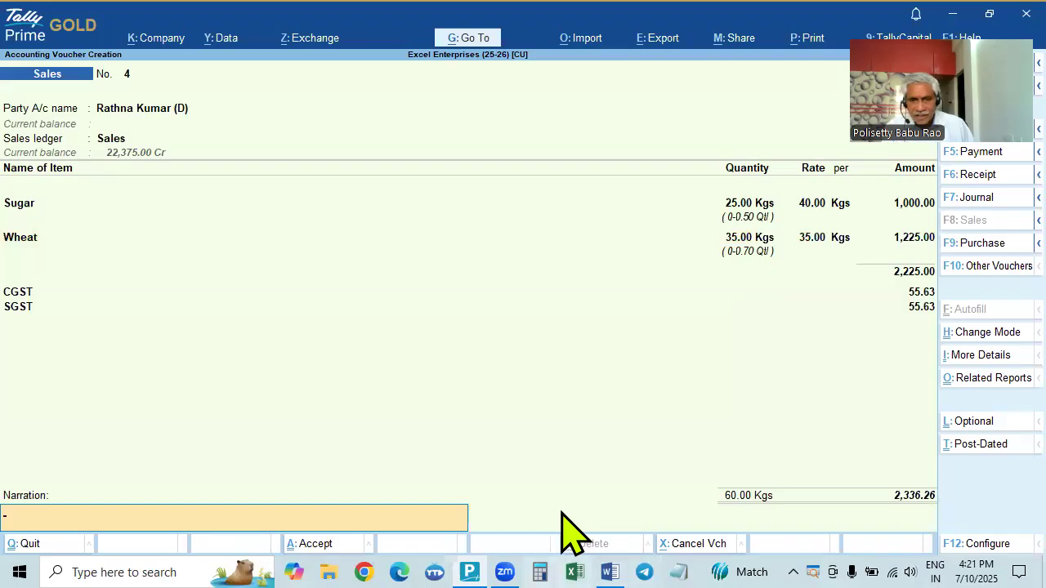
Switch to Calculator and add the CGST and SGST amounts, 55.63 + 55.63.
{"action": "type", "text": "55.63"}
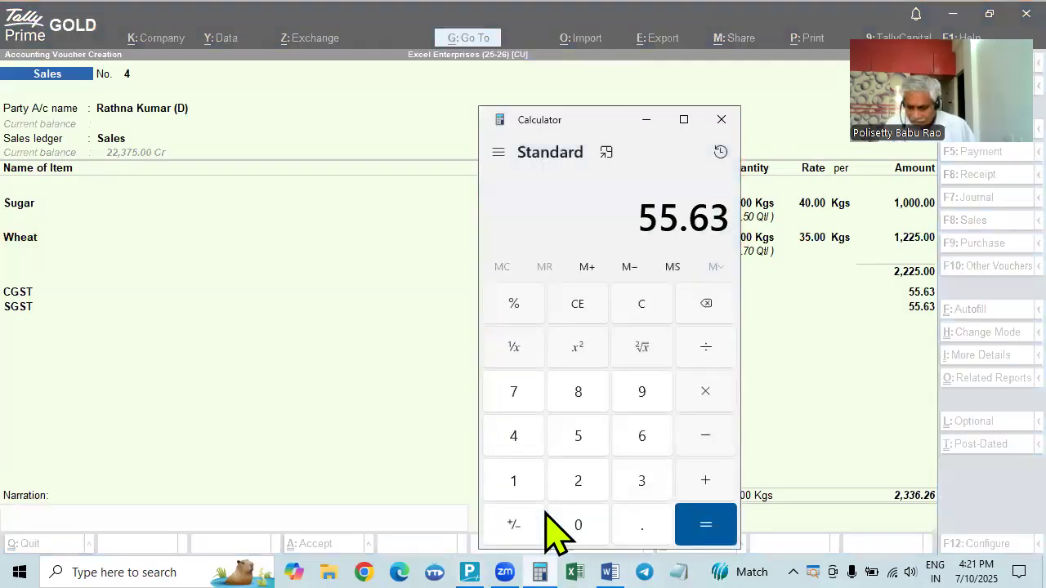
{"action": "key", "text": "plus"}
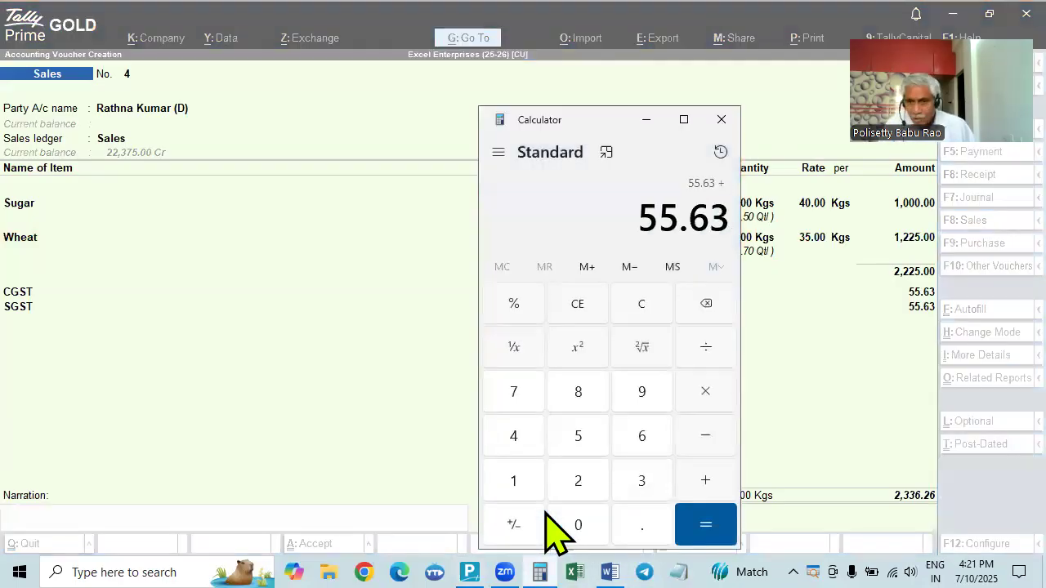
{"action": "type", "text": "55"}
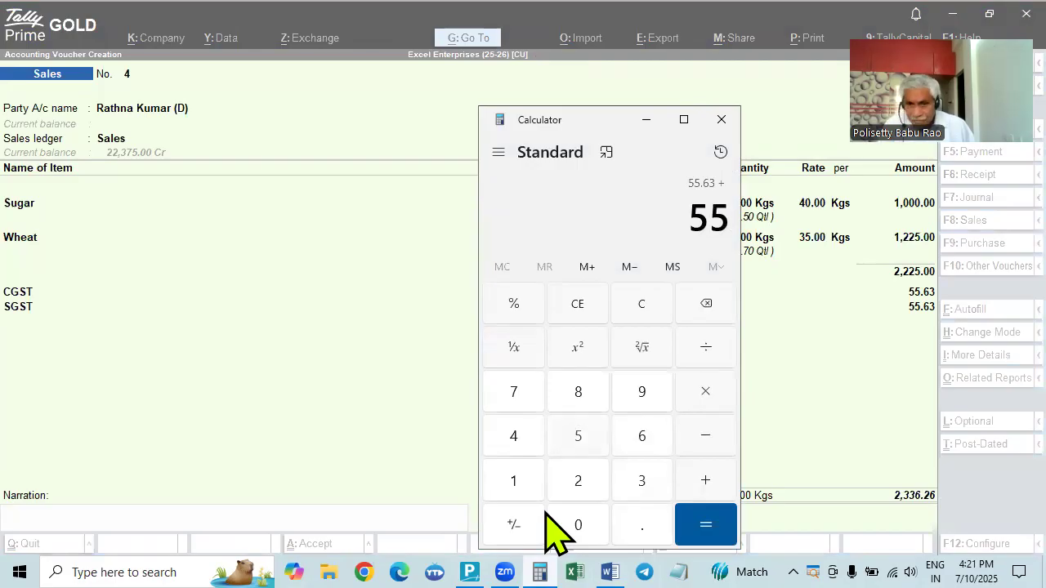
{"action": "key", "text": "BackSpace"}
{"action": "type", "text": "5.63"}
{"action": "key", "text": "Return"}
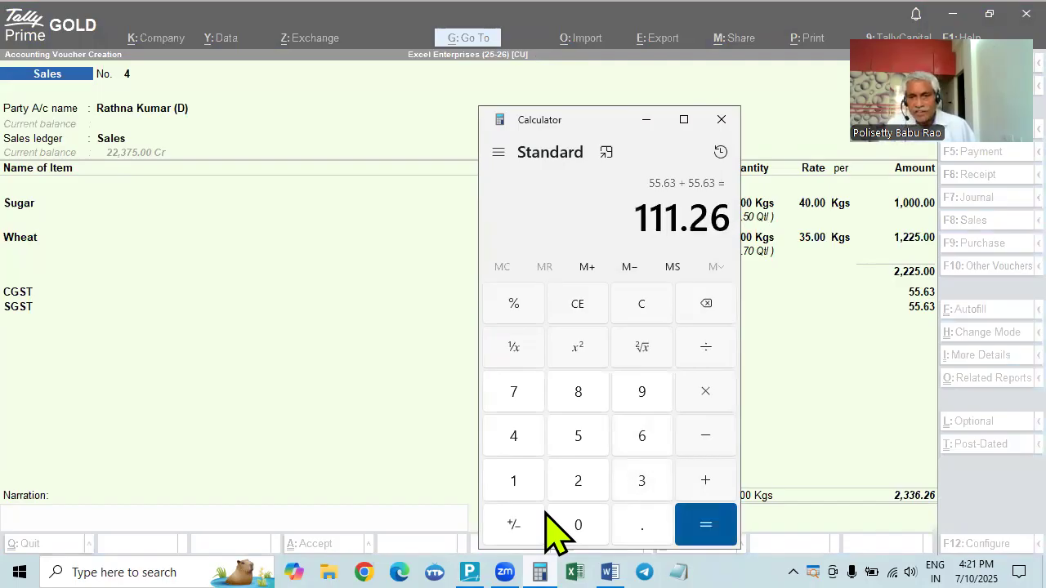
{"action": "key", "text": "Escape"}
Return to the TallyPrime sales voucher and reopen its detailed GST Tax Analysis to compare the tax total.
{"action": "left_click", "coordinate": [257, 486]}
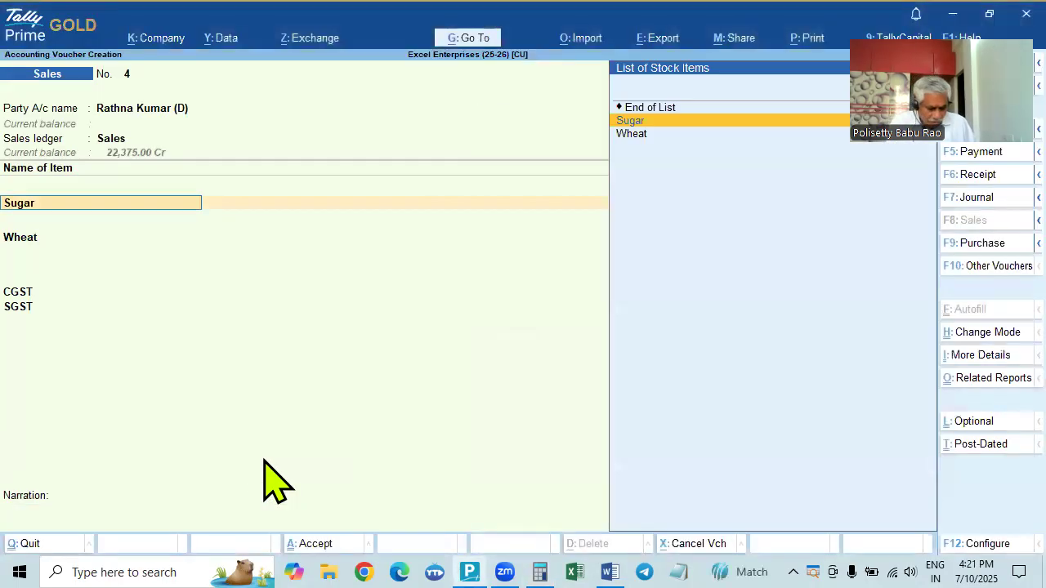
{"action": "key", "text": "ctrl+o"}
{"action": "key", "text": "Return"}
{"action": "key", "text": "alt+F5"}
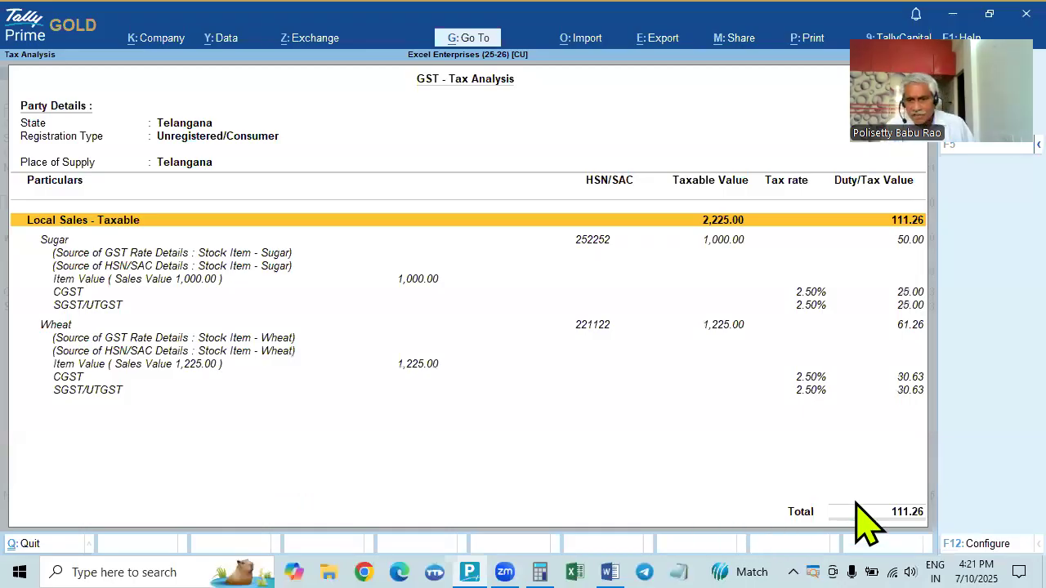
Close the GST Tax Analysis, quit the Sugar item allocation and go to the voucher's SGST line.
{"action": "key", "text": "Escape"}
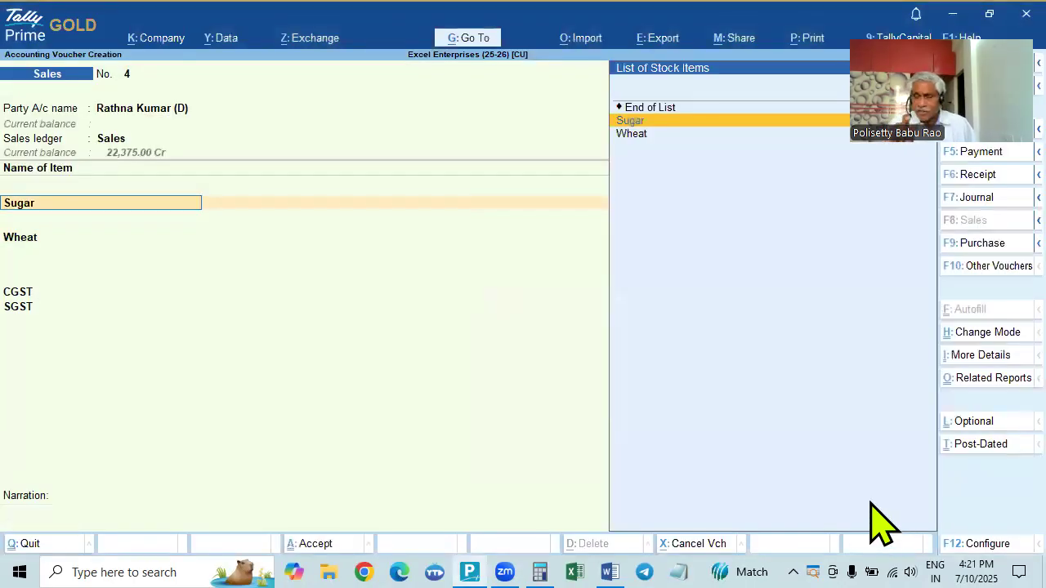
{"action": "key", "text": "Return"}
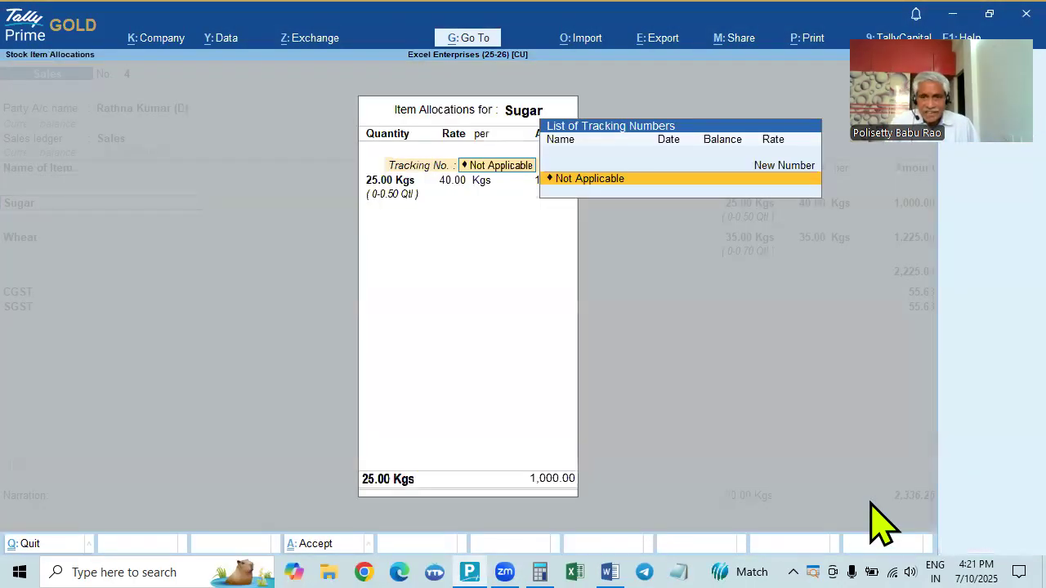
{"action": "key", "text": "BackSpace"}
{"action": "key", "text": "Escape"}
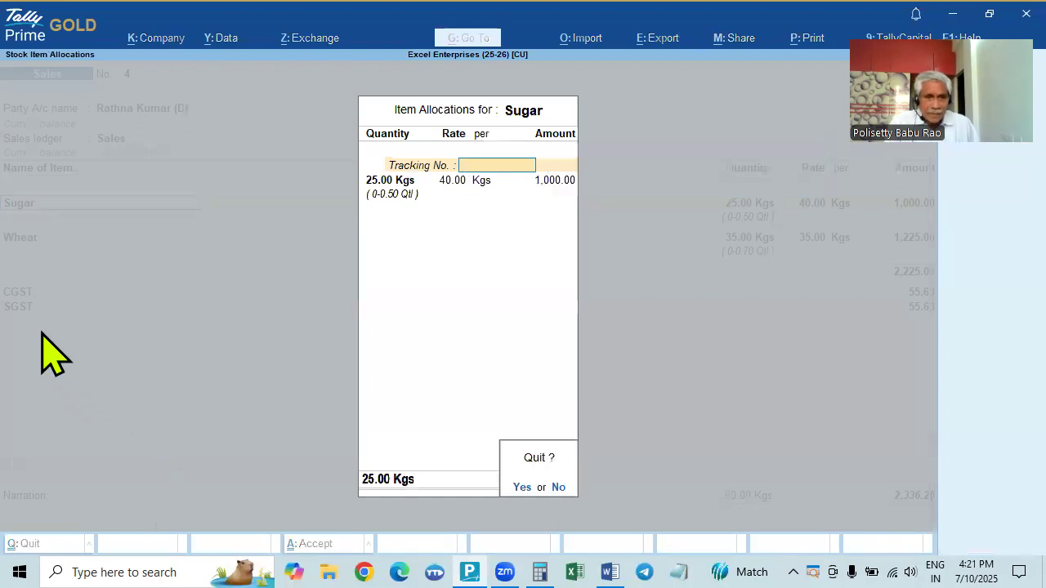
{"action": "key", "text": "Return"}
{"action": "left_click", "coordinate": [23, 313]}
{"action": "key", "text": "Return"}
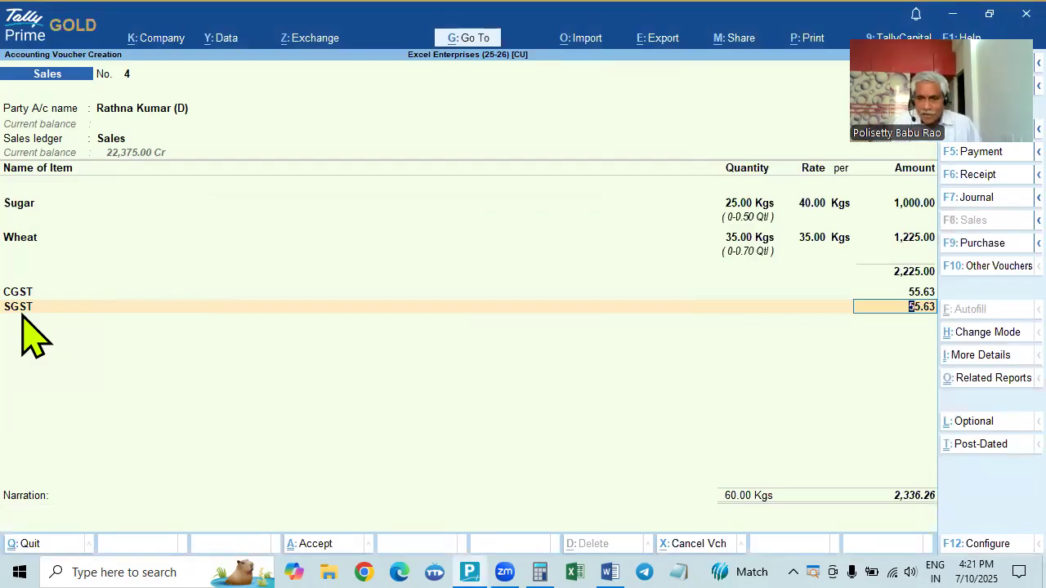
Keep the consumer's full bill amount under New Ref and save the sales voucher without a narration.
{"action": "key", "text": "Return"}
{"action": "key", "text": "Return"}
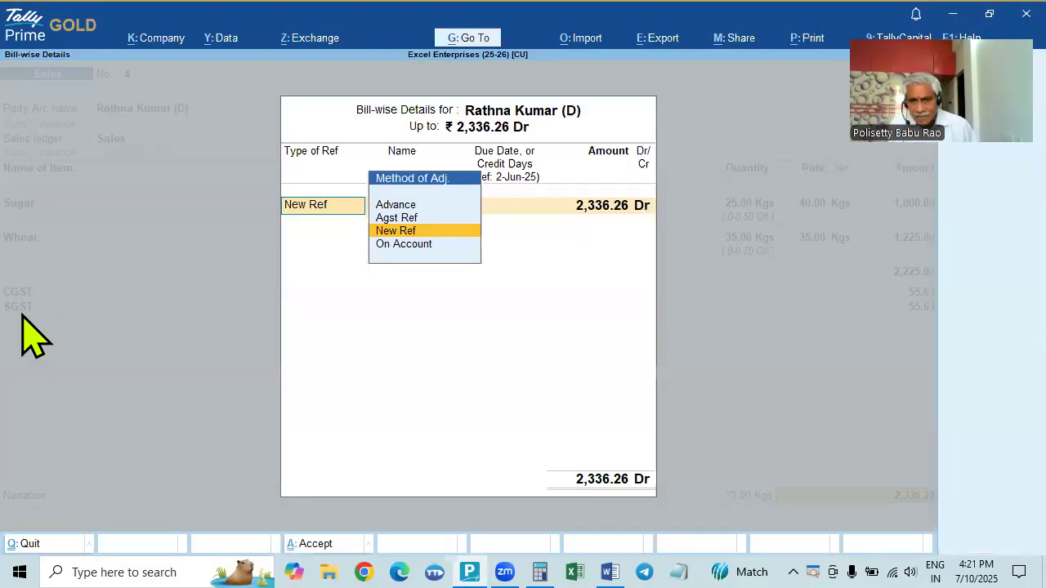
{"action": "key", "text": "Return"}
{"action": "key", "text": "Return"}
{"action": "key", "text": "Return"}
{"action": "key", "text": "Return"}
{"action": "key", "text": "Return"}
{"action": "key", "text": "Return"}
{"action": "key", "text": "Return"}
{"action": "key", "text": "Return"}
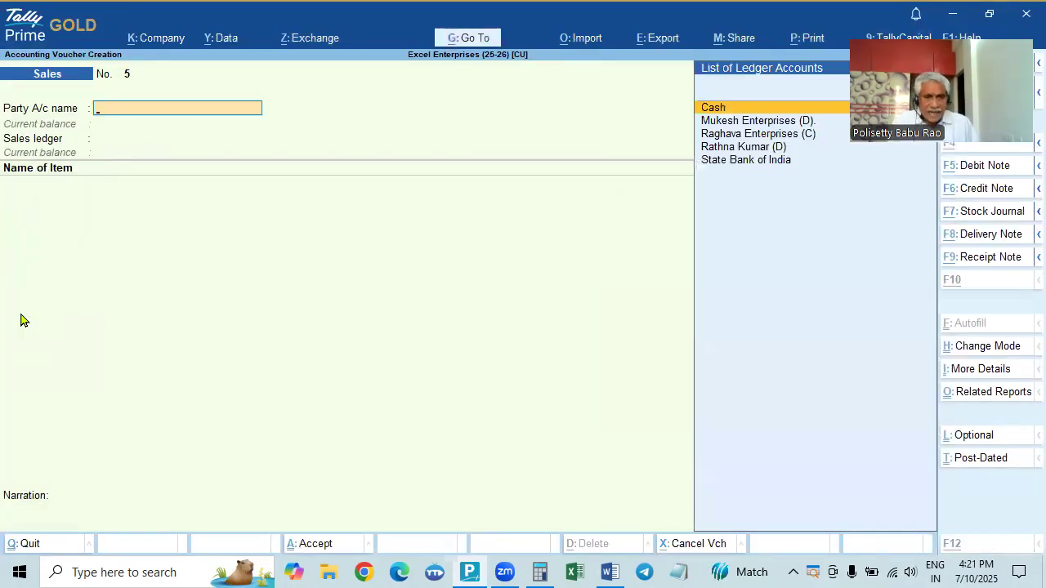
Switch to Word and review Problem 1's transactions to find the entry that follows the consumer sale.
{"action": "key", "text": "ctrl+n"}
{"action": "key", "text": "alt+Tab"}
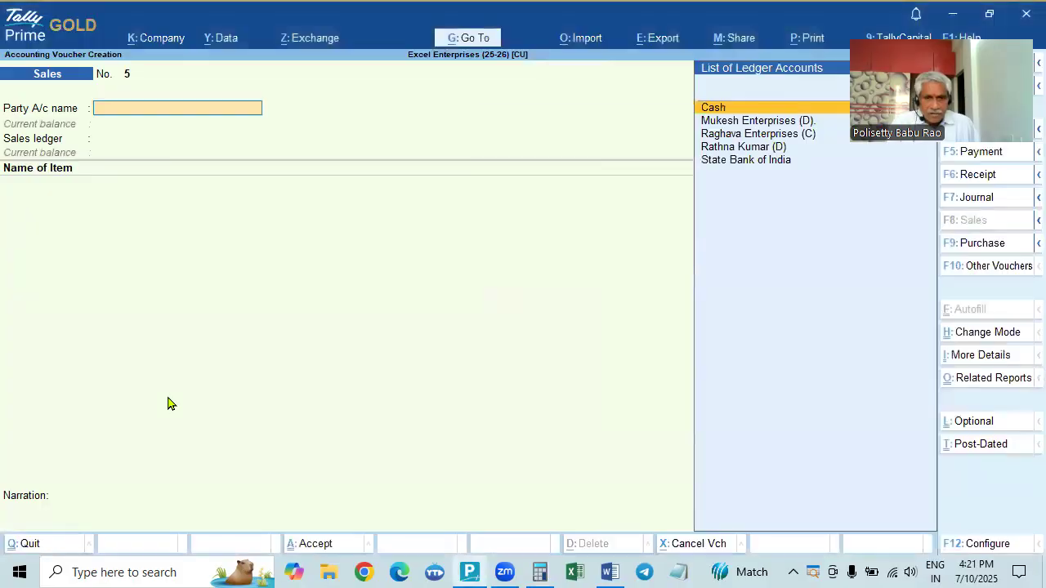
{"action": "key", "text": "alt+Tab"}
{"action": "left_click", "coordinate": [722, 119]}
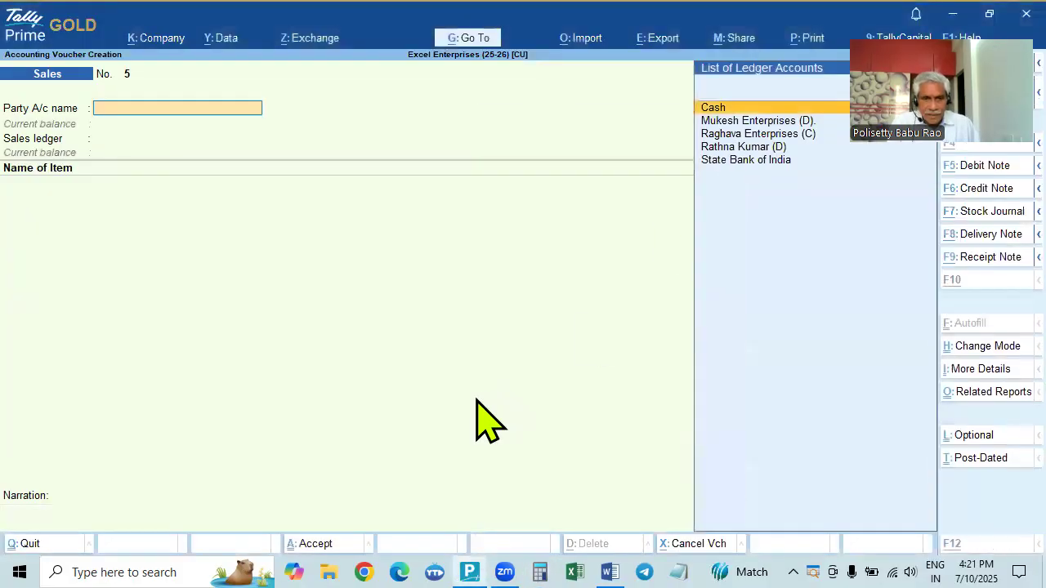
{"action": "key", "text": "alt+Tab"}
{"action": "scroll", "coordinate": [236, 316], "scroll_direction": "up", "scroll_amount": 2}
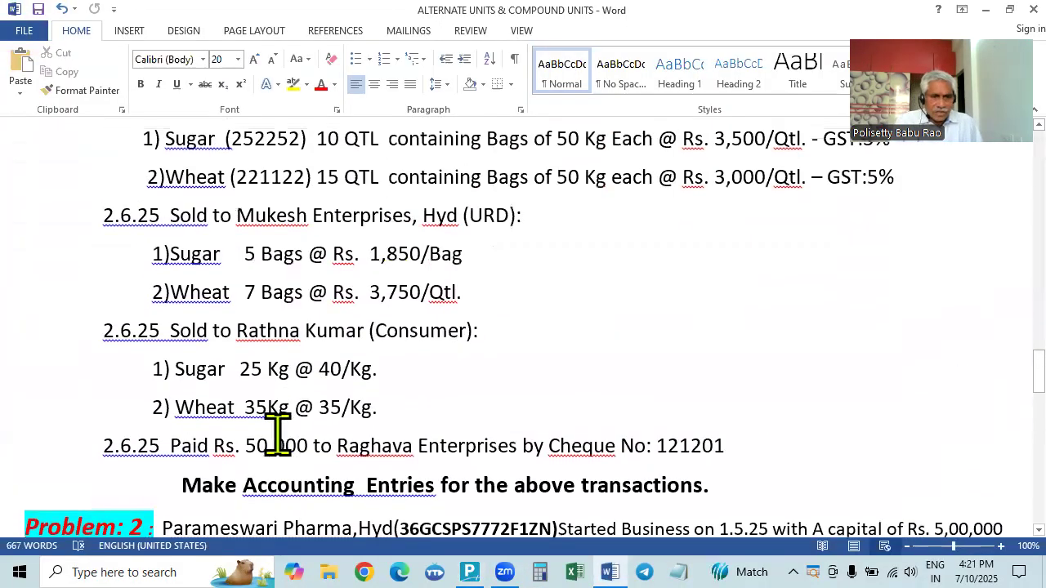
{"action": "scroll", "coordinate": [591, 433], "scroll_direction": "up", "scroll_amount": 1}
{"action": "scroll", "coordinate": [591, 433], "scroll_direction": "up", "scroll_amount": 3}
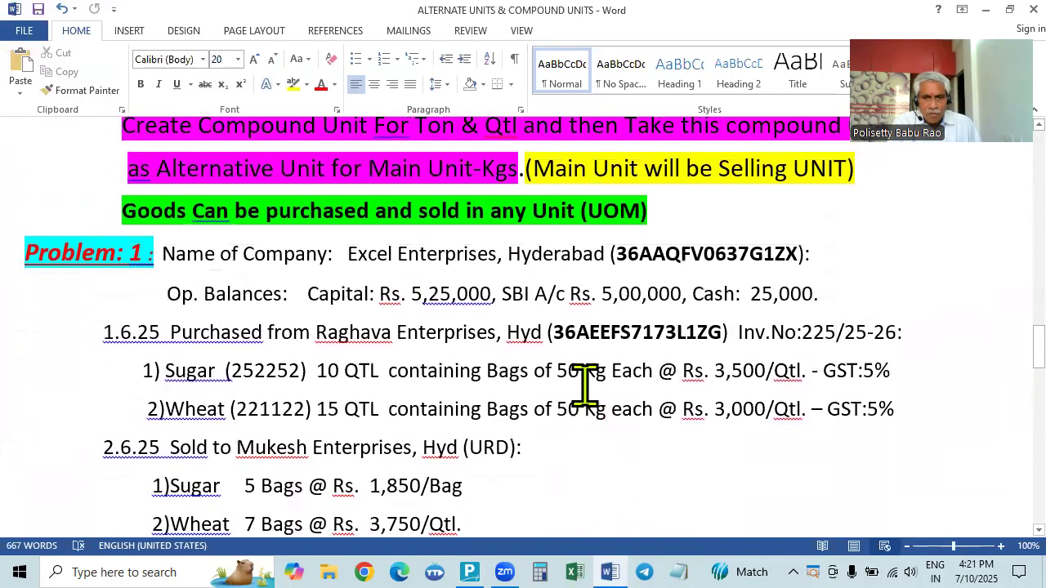
{"action": "scroll", "coordinate": [567, 448], "scroll_direction": "down", "scroll_amount": 3}
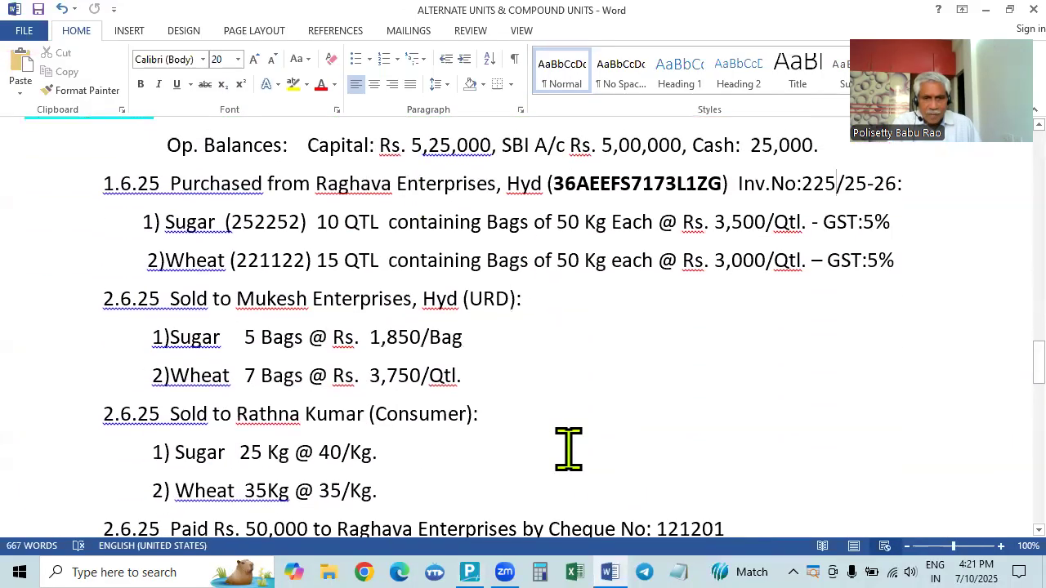
{"action": "scroll", "coordinate": [286, 450], "scroll_direction": "down", "scroll_amount": 2}
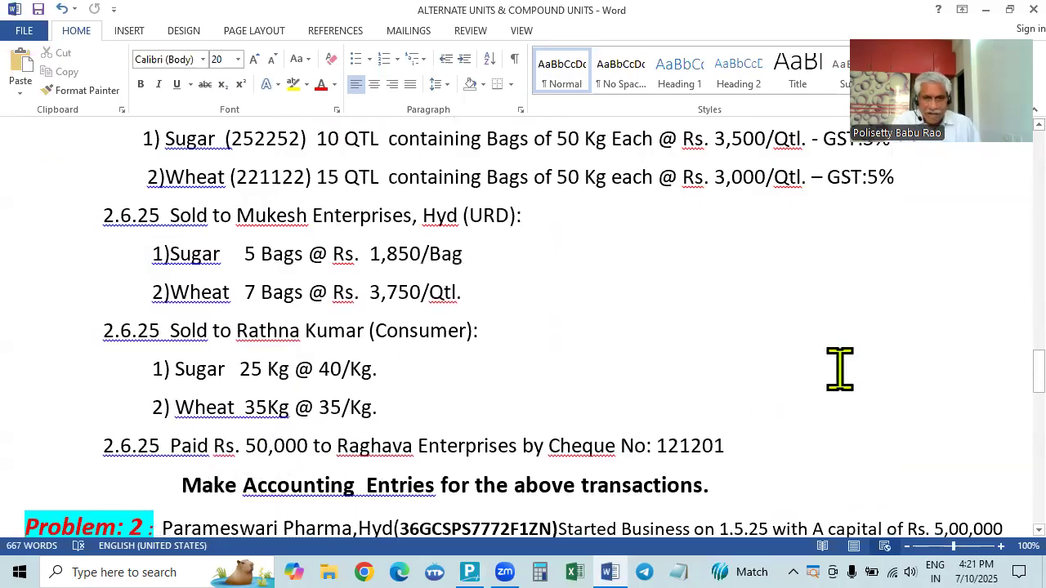
Switch back to TallyPrime and start a Payment voucher debiting Raghava Enterprises (C) with 50,000.
{"action": "key", "text": "alt+Tab"}
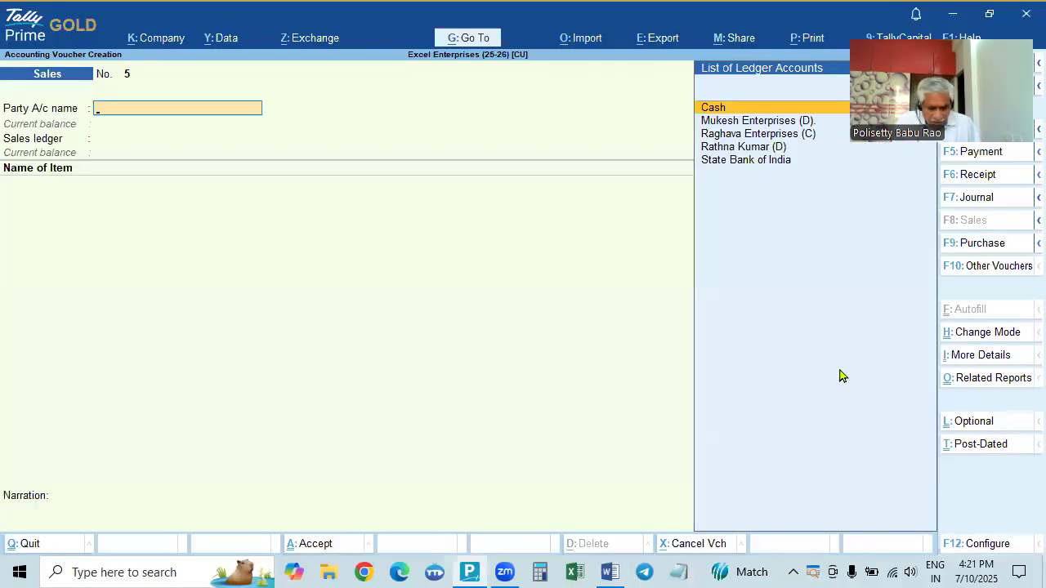
{"action": "key", "text": "F5"}
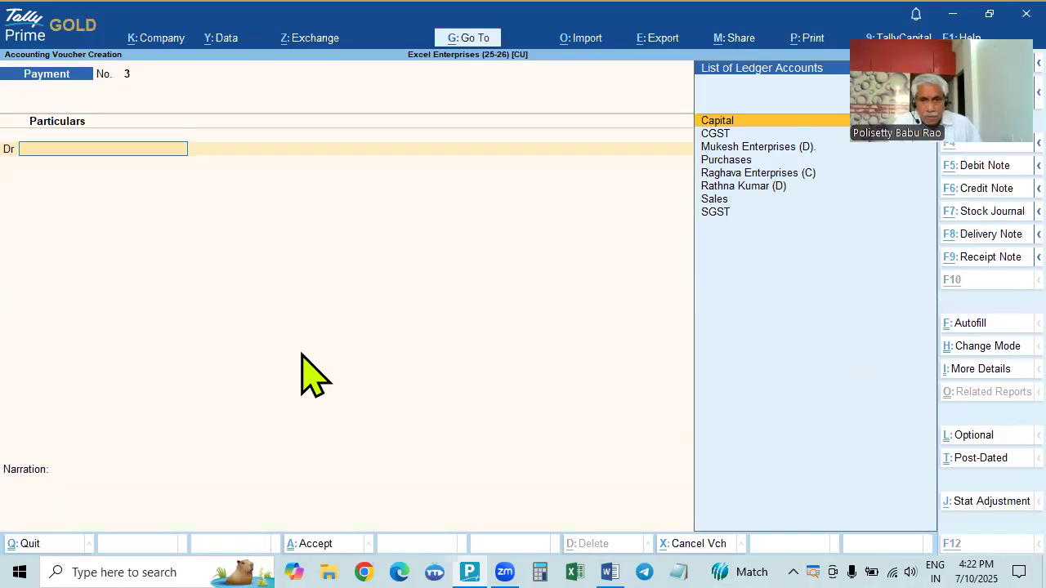
{"action": "type", "text": "Rag"}
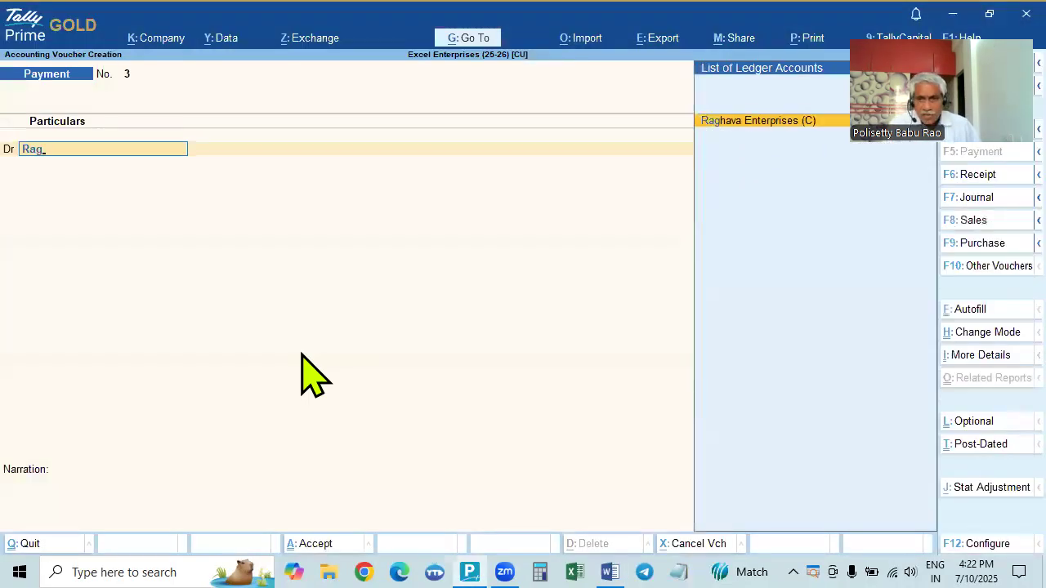
{"action": "key", "text": "Return"}
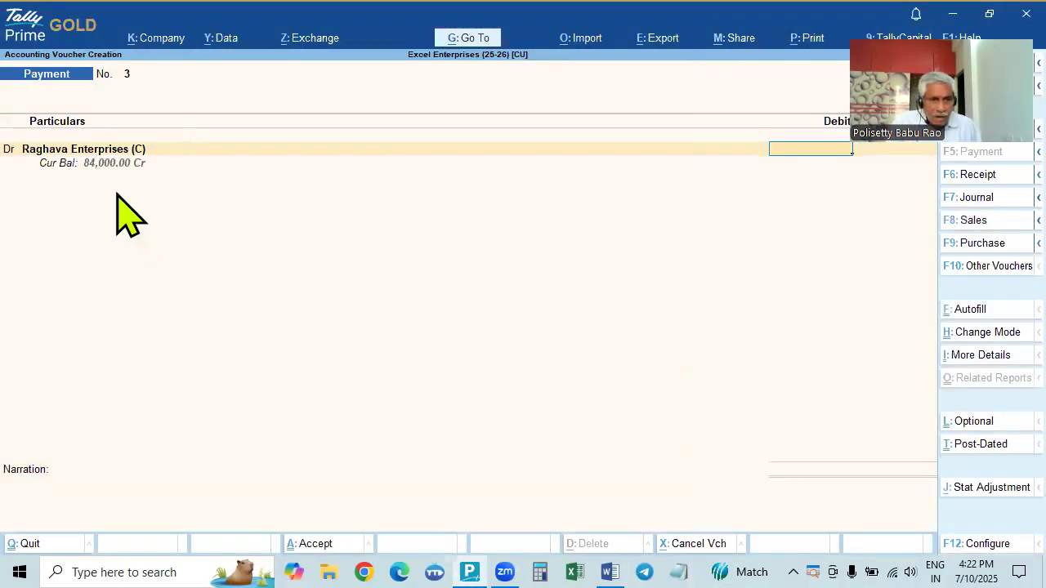
{"action": "key", "text": "alt+Tab"}
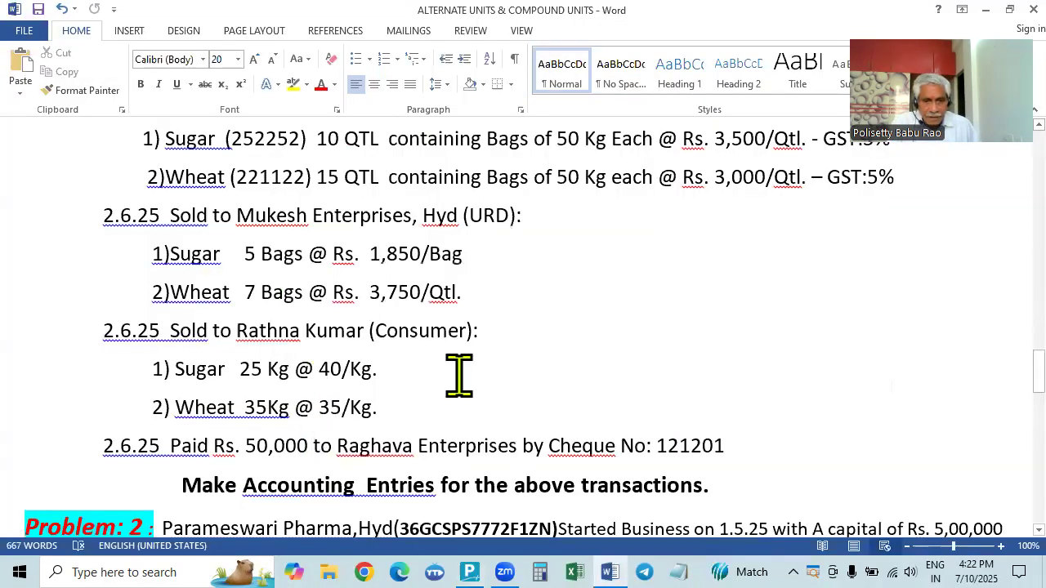
{"action": "key", "text": "alt+Tab"}
{"action": "type", "text": "50000"}
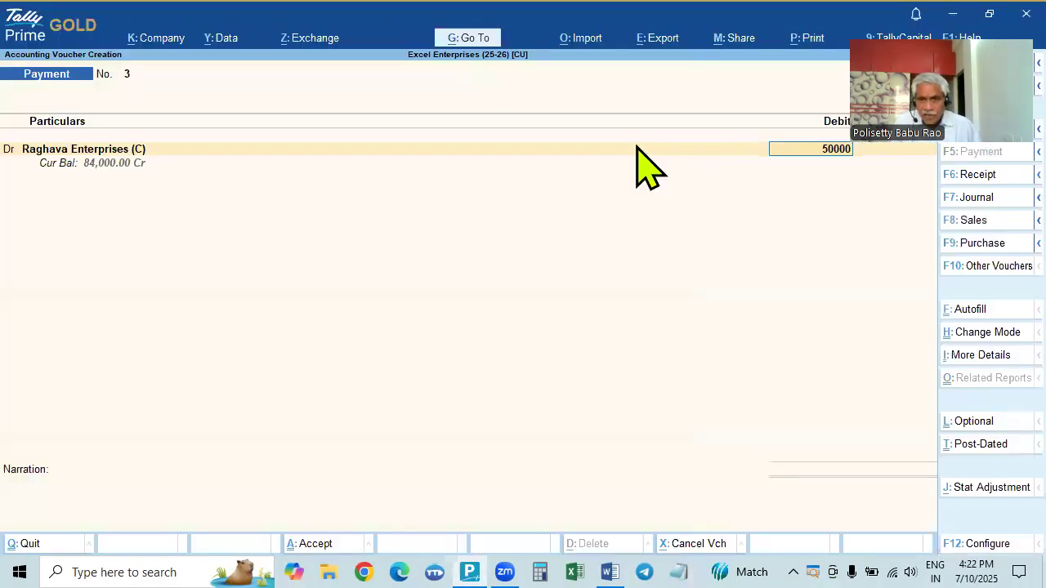
Allocate the 50,000 payment as Agst Ref to Raghava Enterprises' pending bill 225/25-26.
{"action": "key", "text": "Return"}
{"action": "key", "text": "Return"}
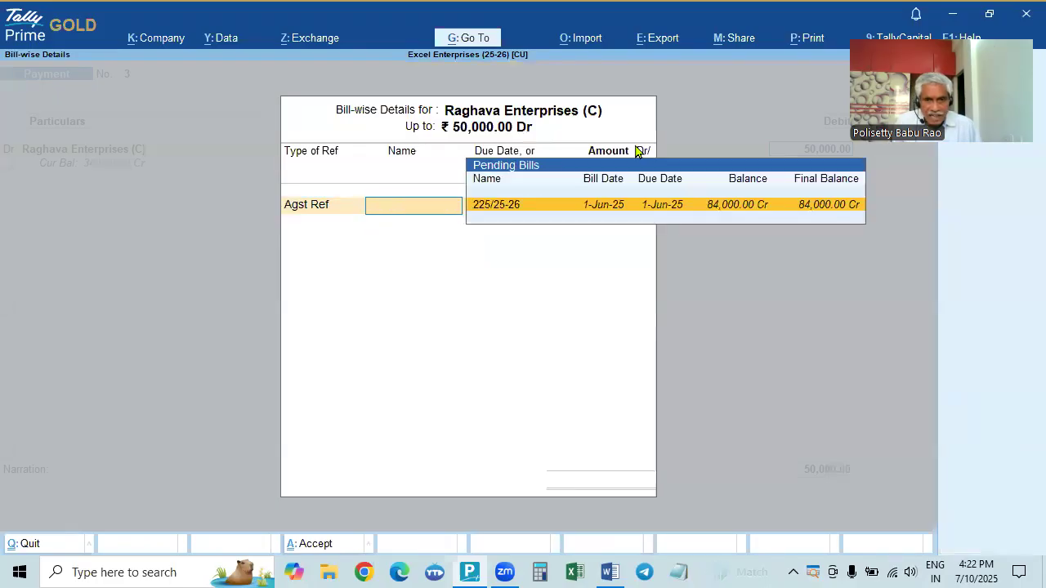
{"action": "key", "text": "Return"}
{"action": "key", "text": "Return"}
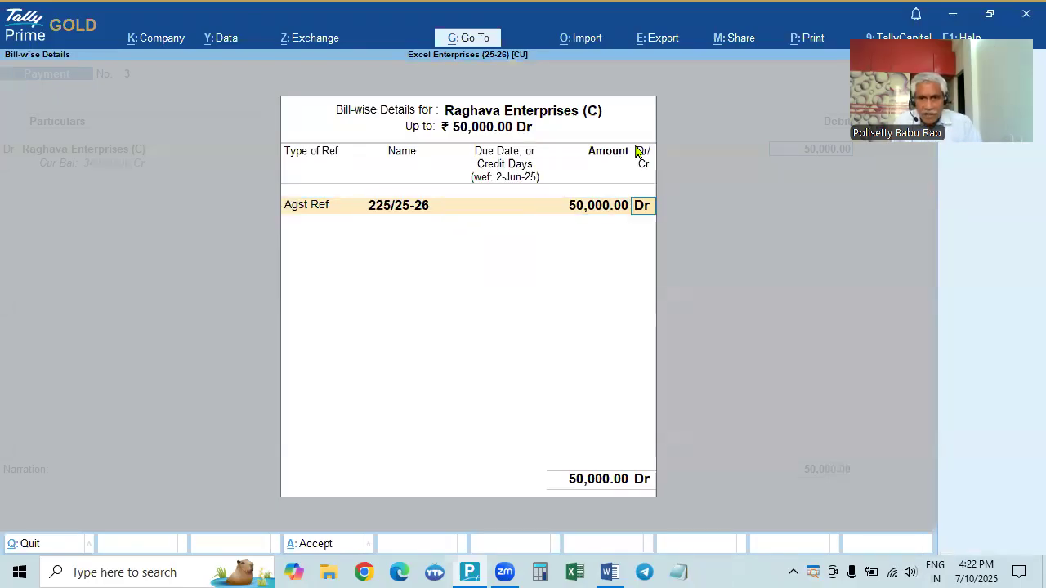
{"action": "key", "text": "Return"}
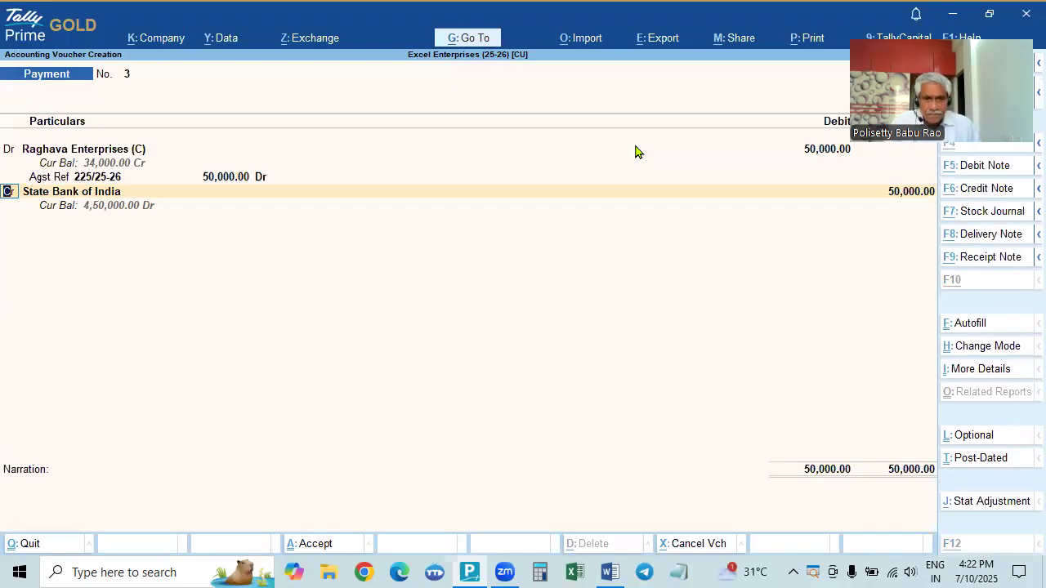
Credit State Bank of India with 50,000 in the payment voucher and open its bank allocations.
{"action": "key", "text": "alt+Tab"}
{"action": "key", "text": "alt+Tab"}
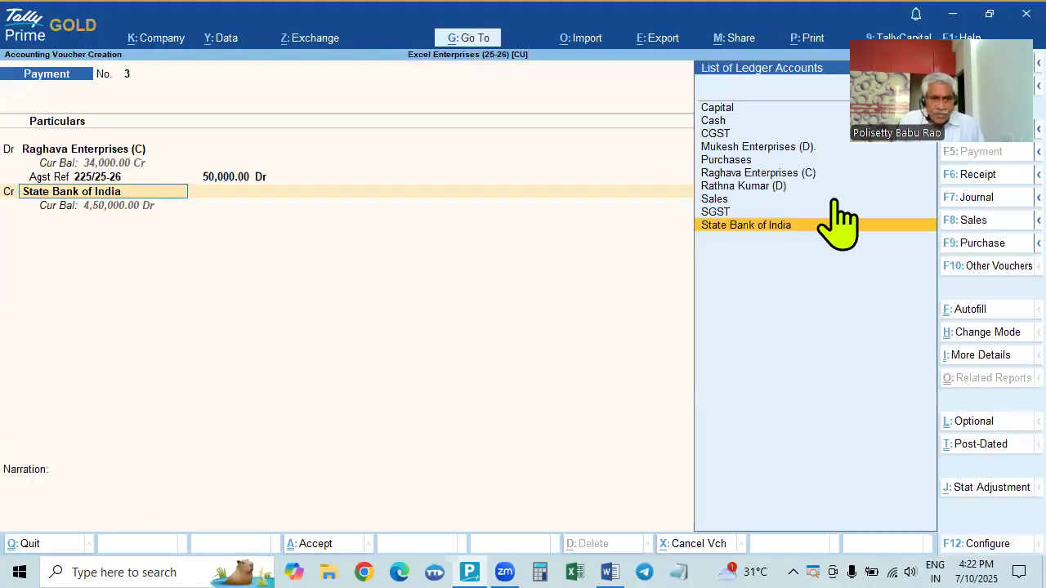
{"action": "key", "text": "Return"}
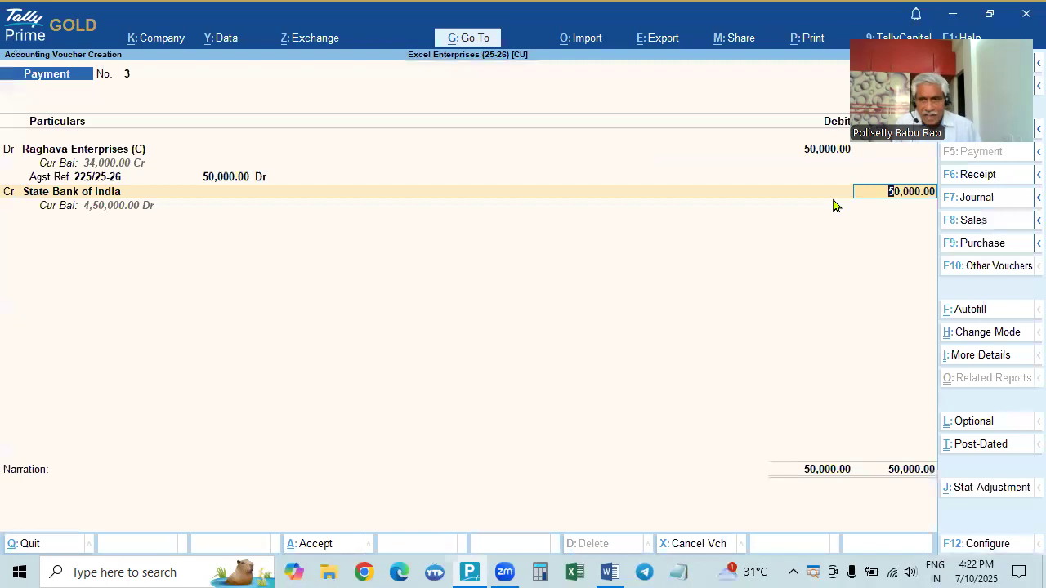
{"action": "key", "text": "Return"}
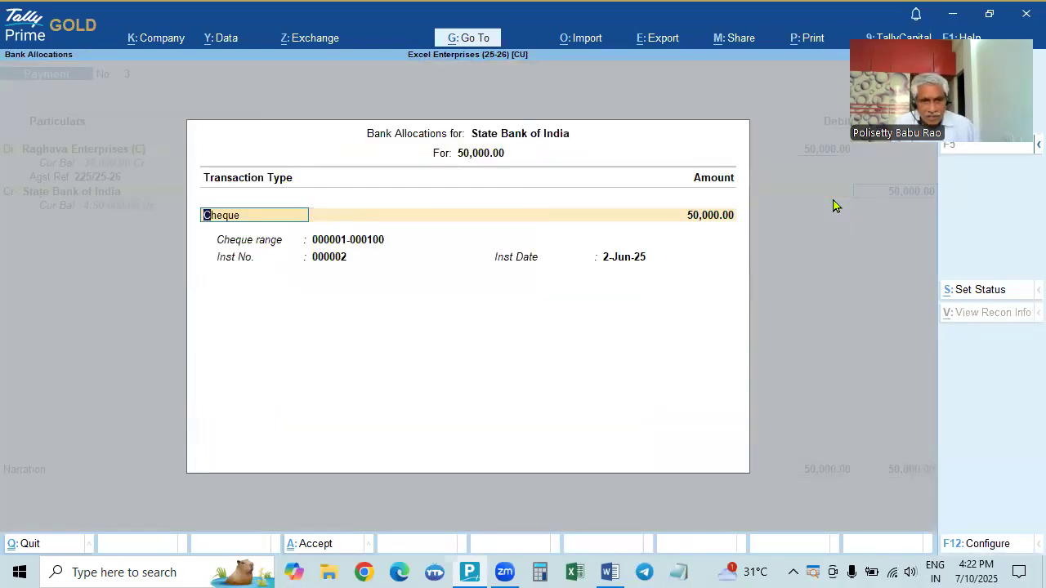
Allocate the bank payment to a Cheque with Inst No. 000001 dated 2-Jun-25 and save the payment voucher.
{"action": "key", "text": "Return"}
{"action": "key", "text": "Return"}
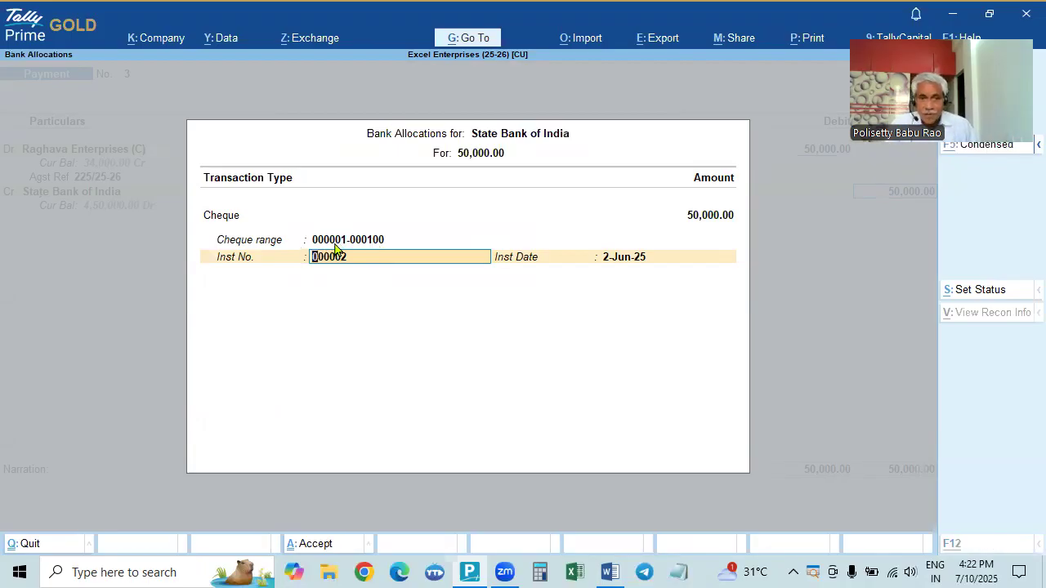
{"action": "key", "text": "alt+Tab"}
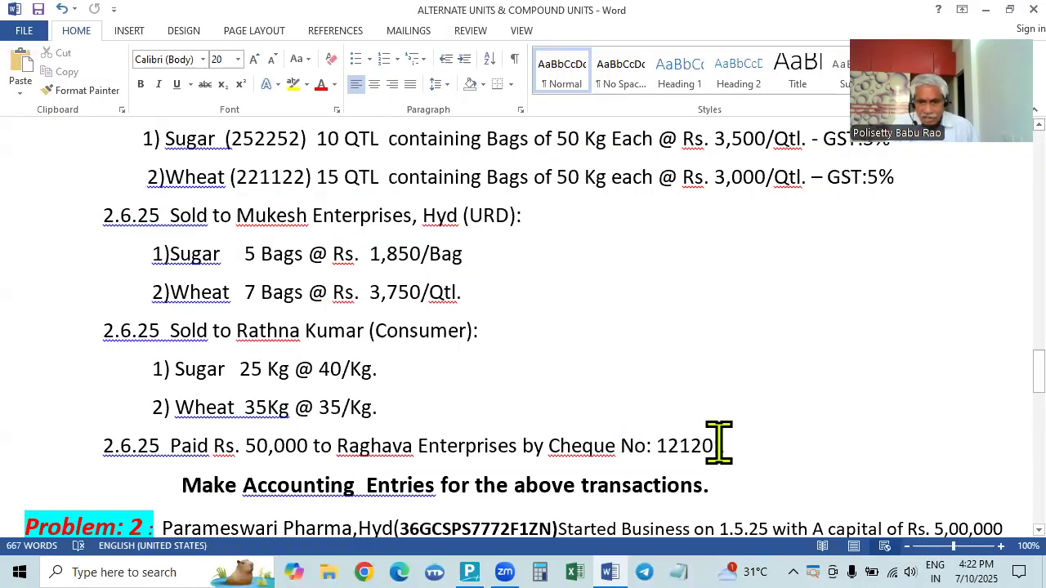
{"action": "key", "text": "alt+Tab"}
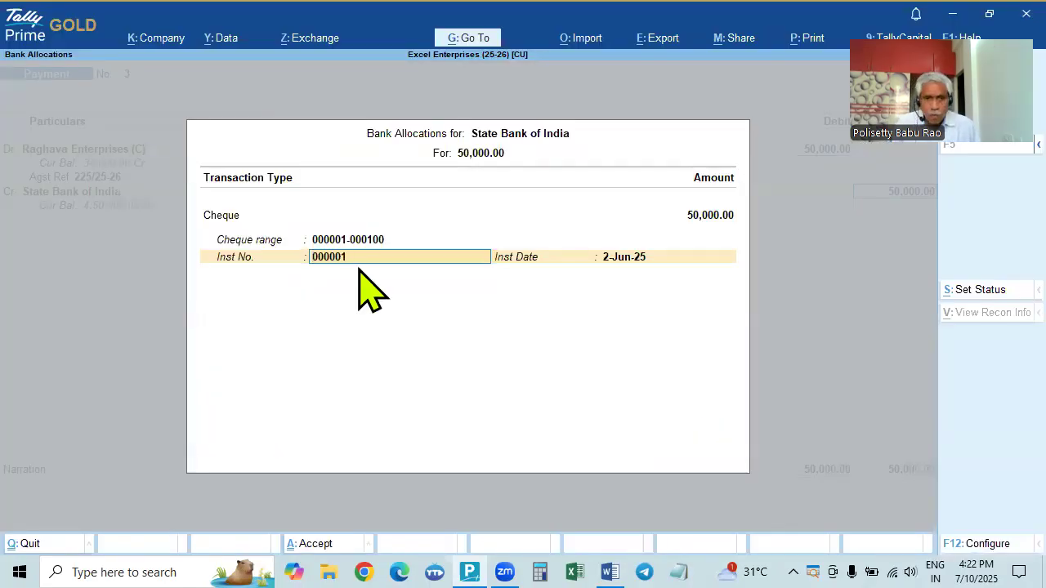
{"action": "key", "text": "Return"}
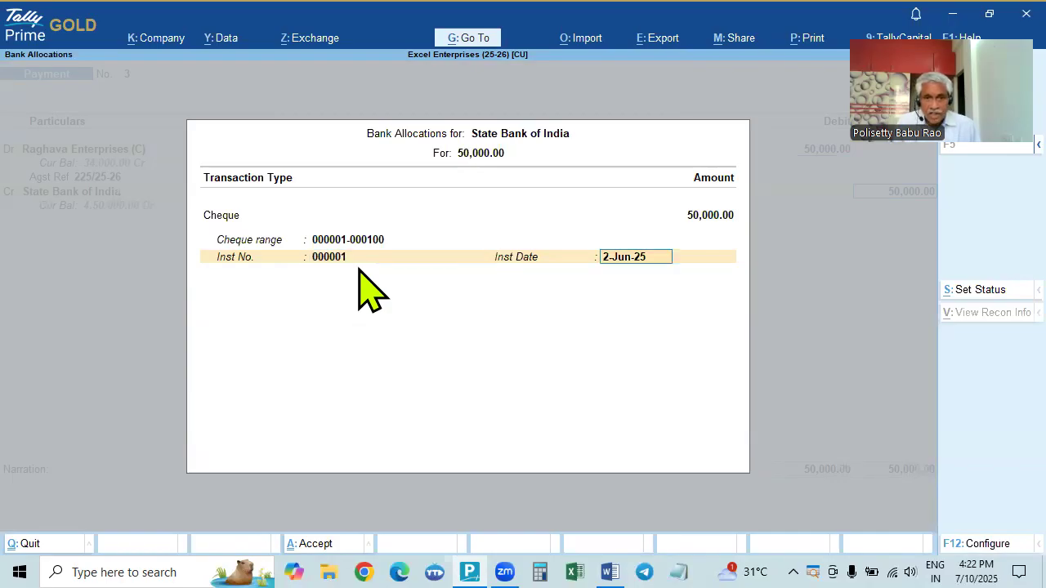
{"action": "key", "text": "Return"}
{"action": "key", "text": "Return"}
{"action": "key", "text": "Return"}
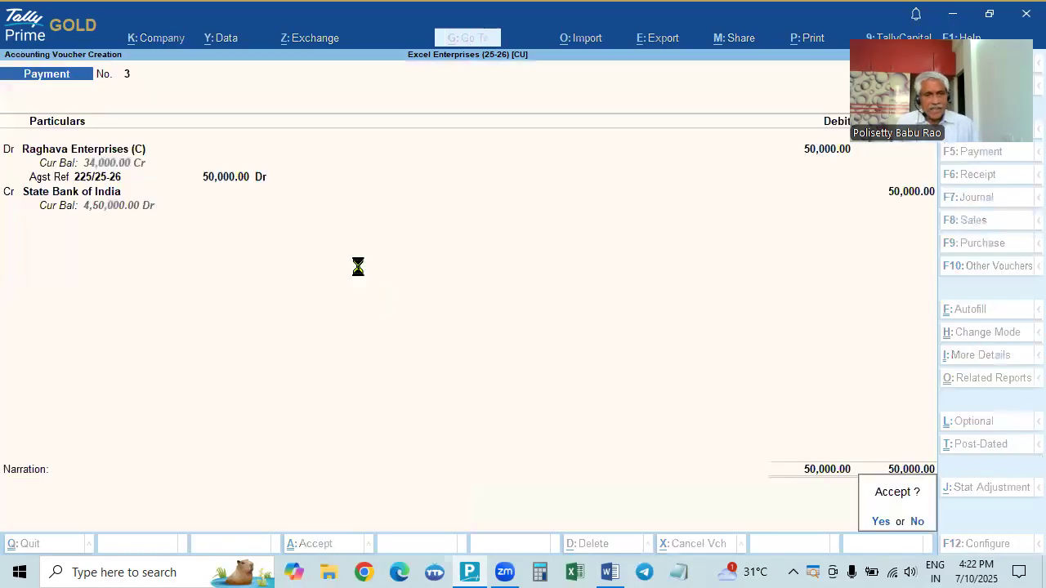
Switch to Word and look through Problem 1's purchase, sales and cheque payment transactions again.
{"action": "key", "text": "alt+Tab"}
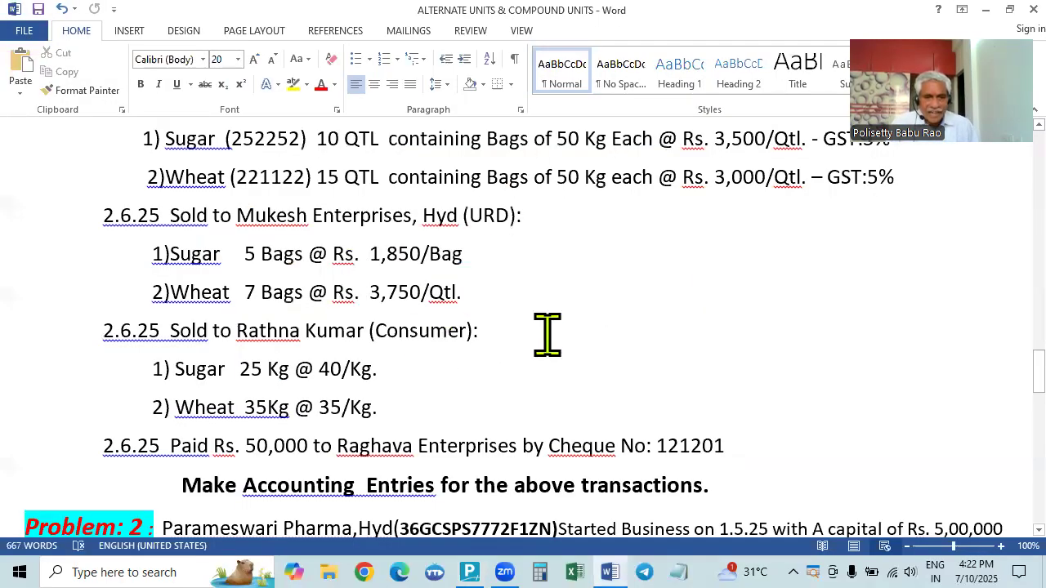
{"action": "scroll", "coordinate": [547, 336], "scroll_direction": "down", "scroll_amount": 1}
{"action": "scroll", "coordinate": [546, 336], "scroll_direction": "up", "scroll_amount": 2}
{"action": "scroll", "coordinate": [547, 336], "scroll_direction": "up", "scroll_amount": 1}
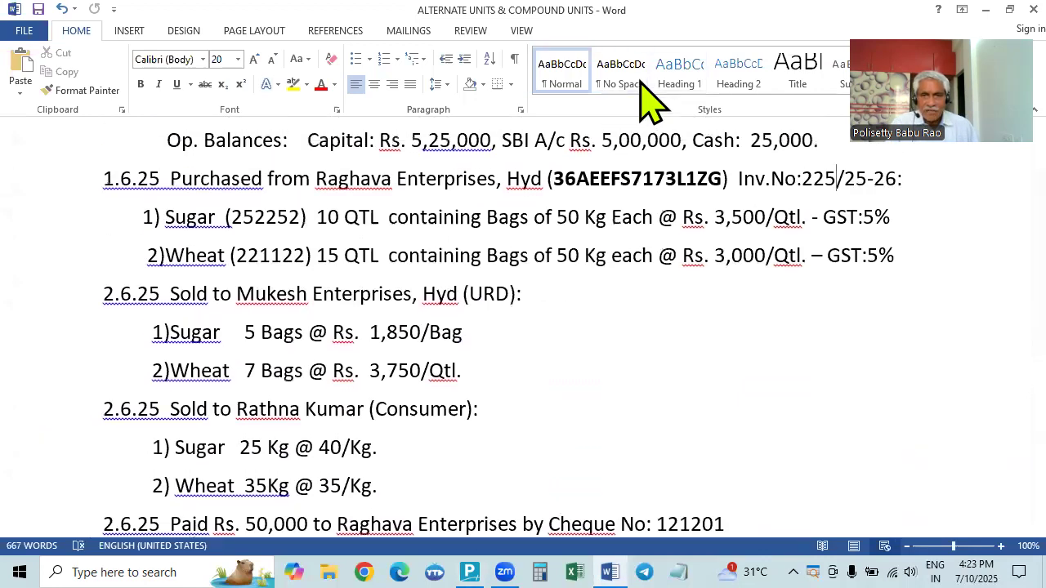